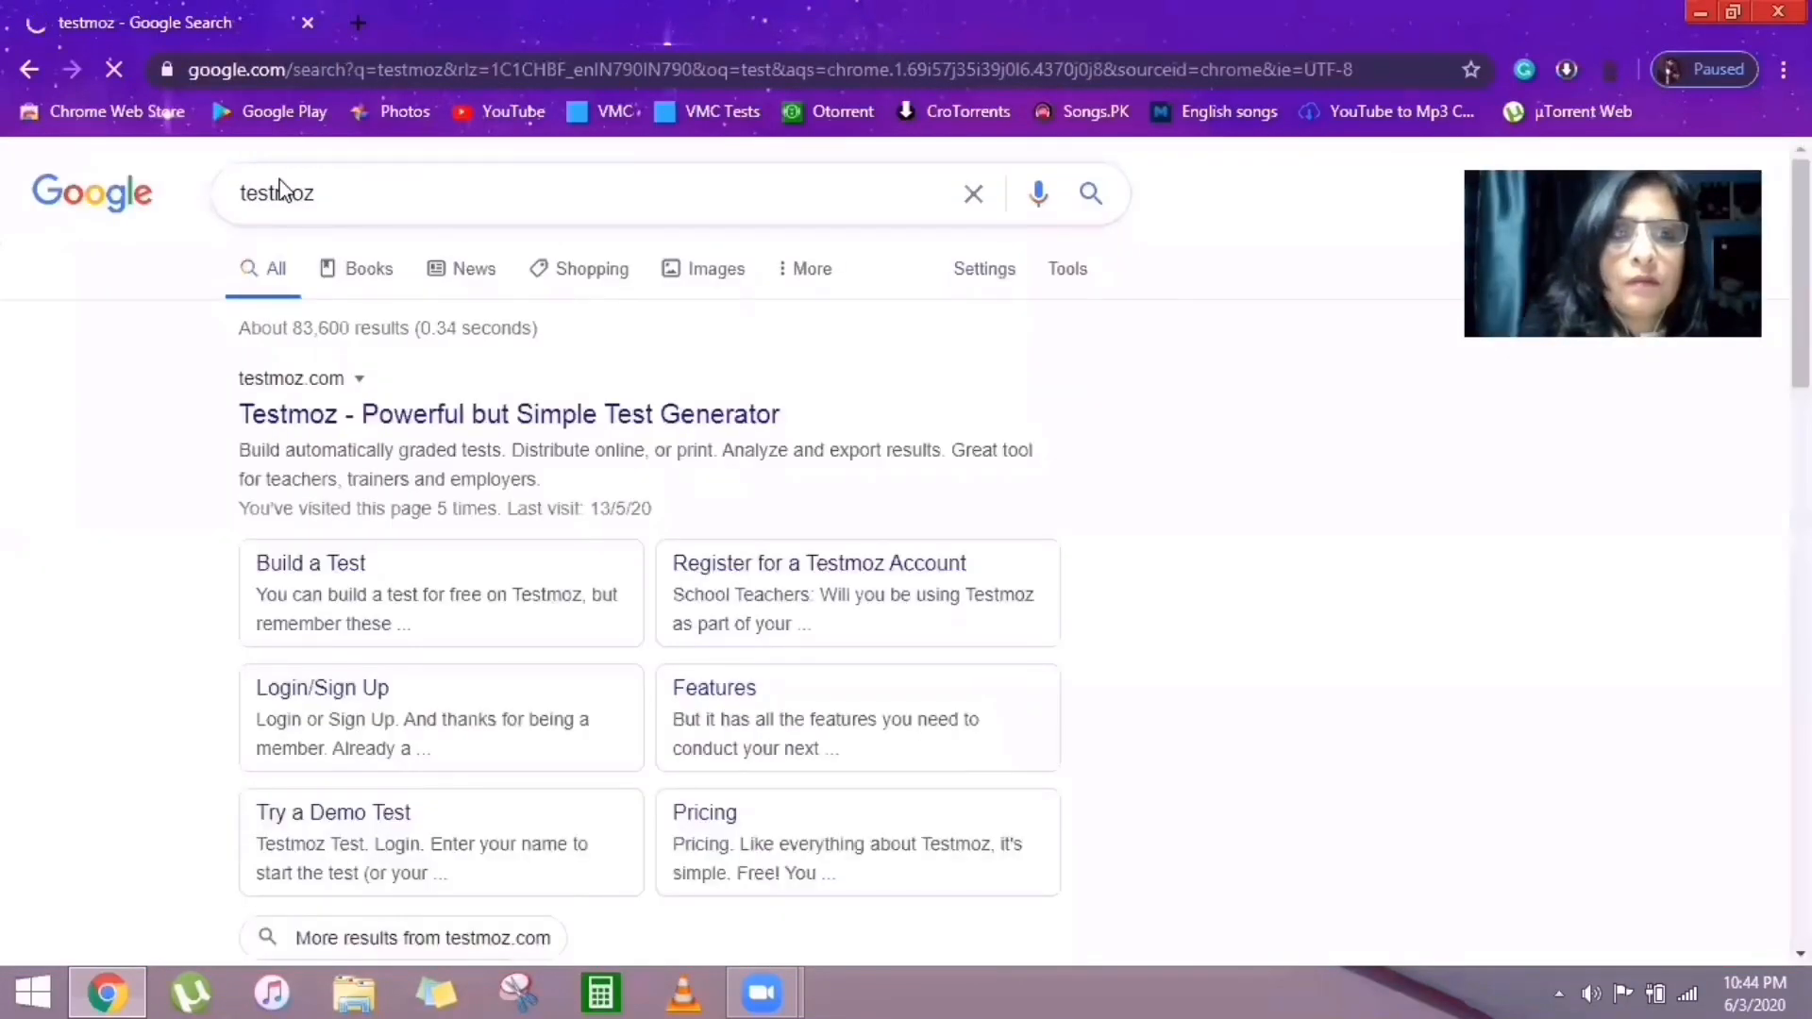
# Open the Testmoz site from the search results and start a new test with Build a Test.
pyautogui.click(302, 425)
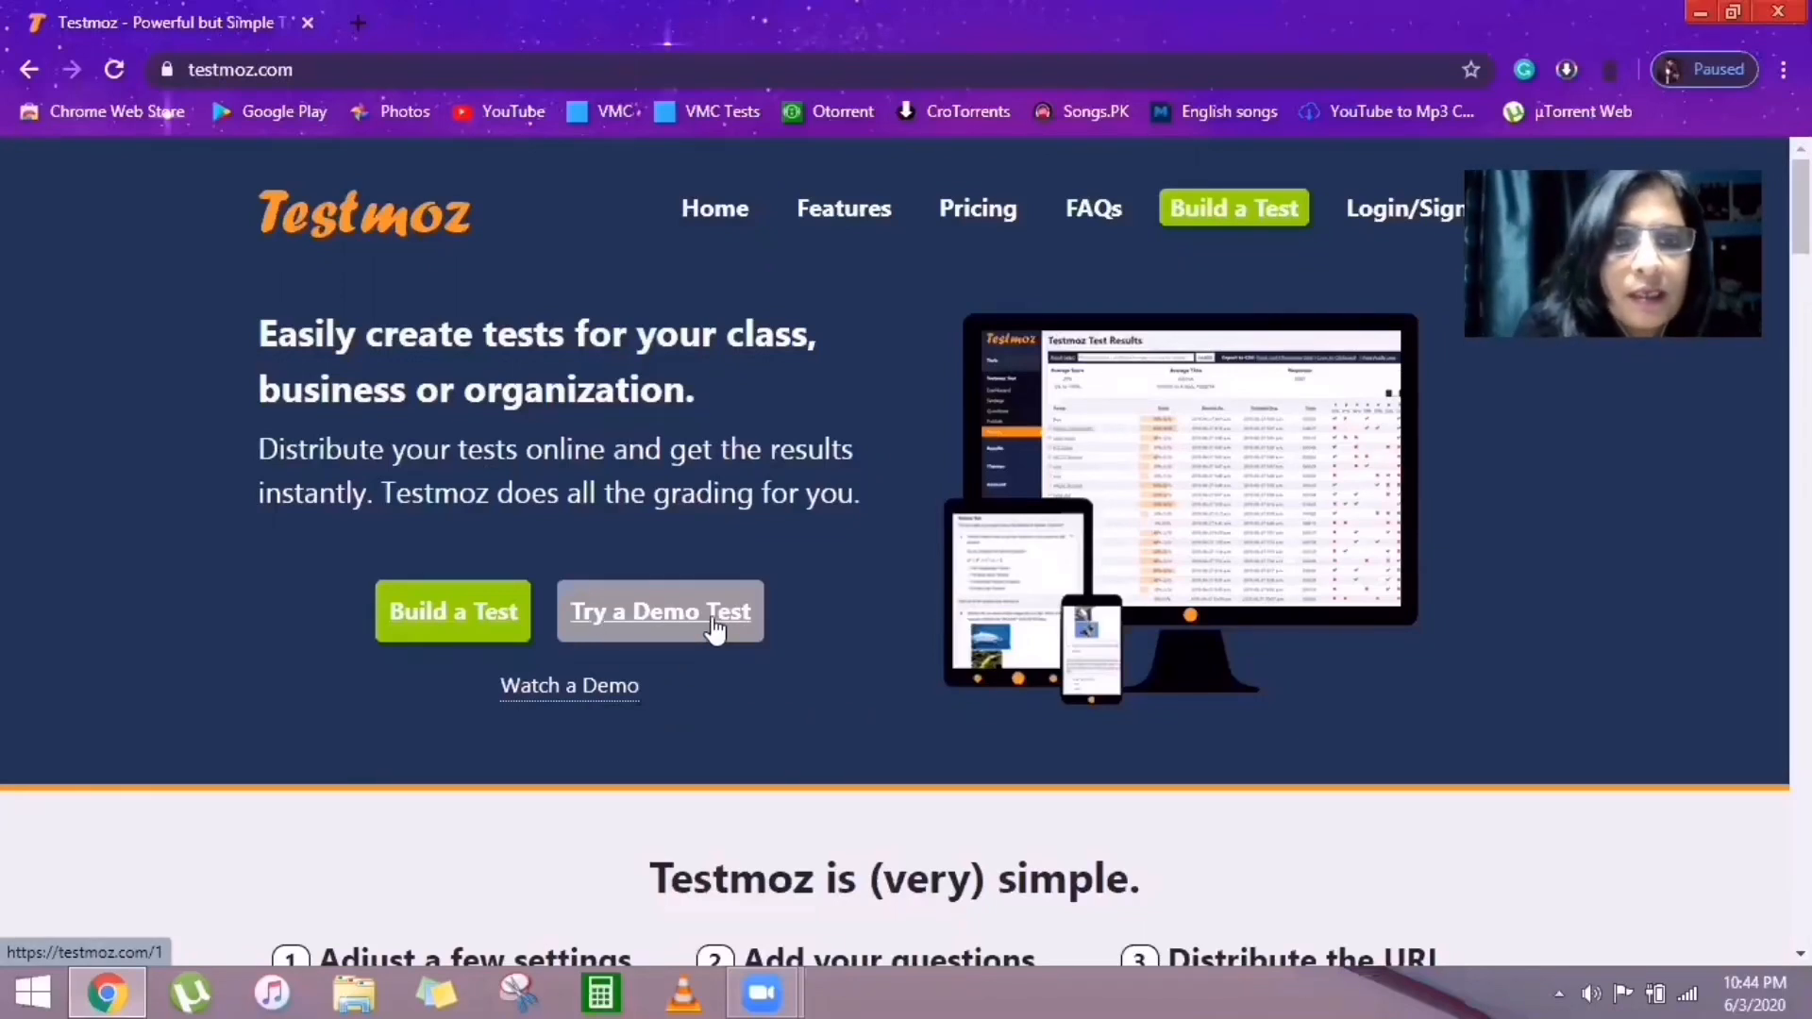
pyautogui.click(447, 626)
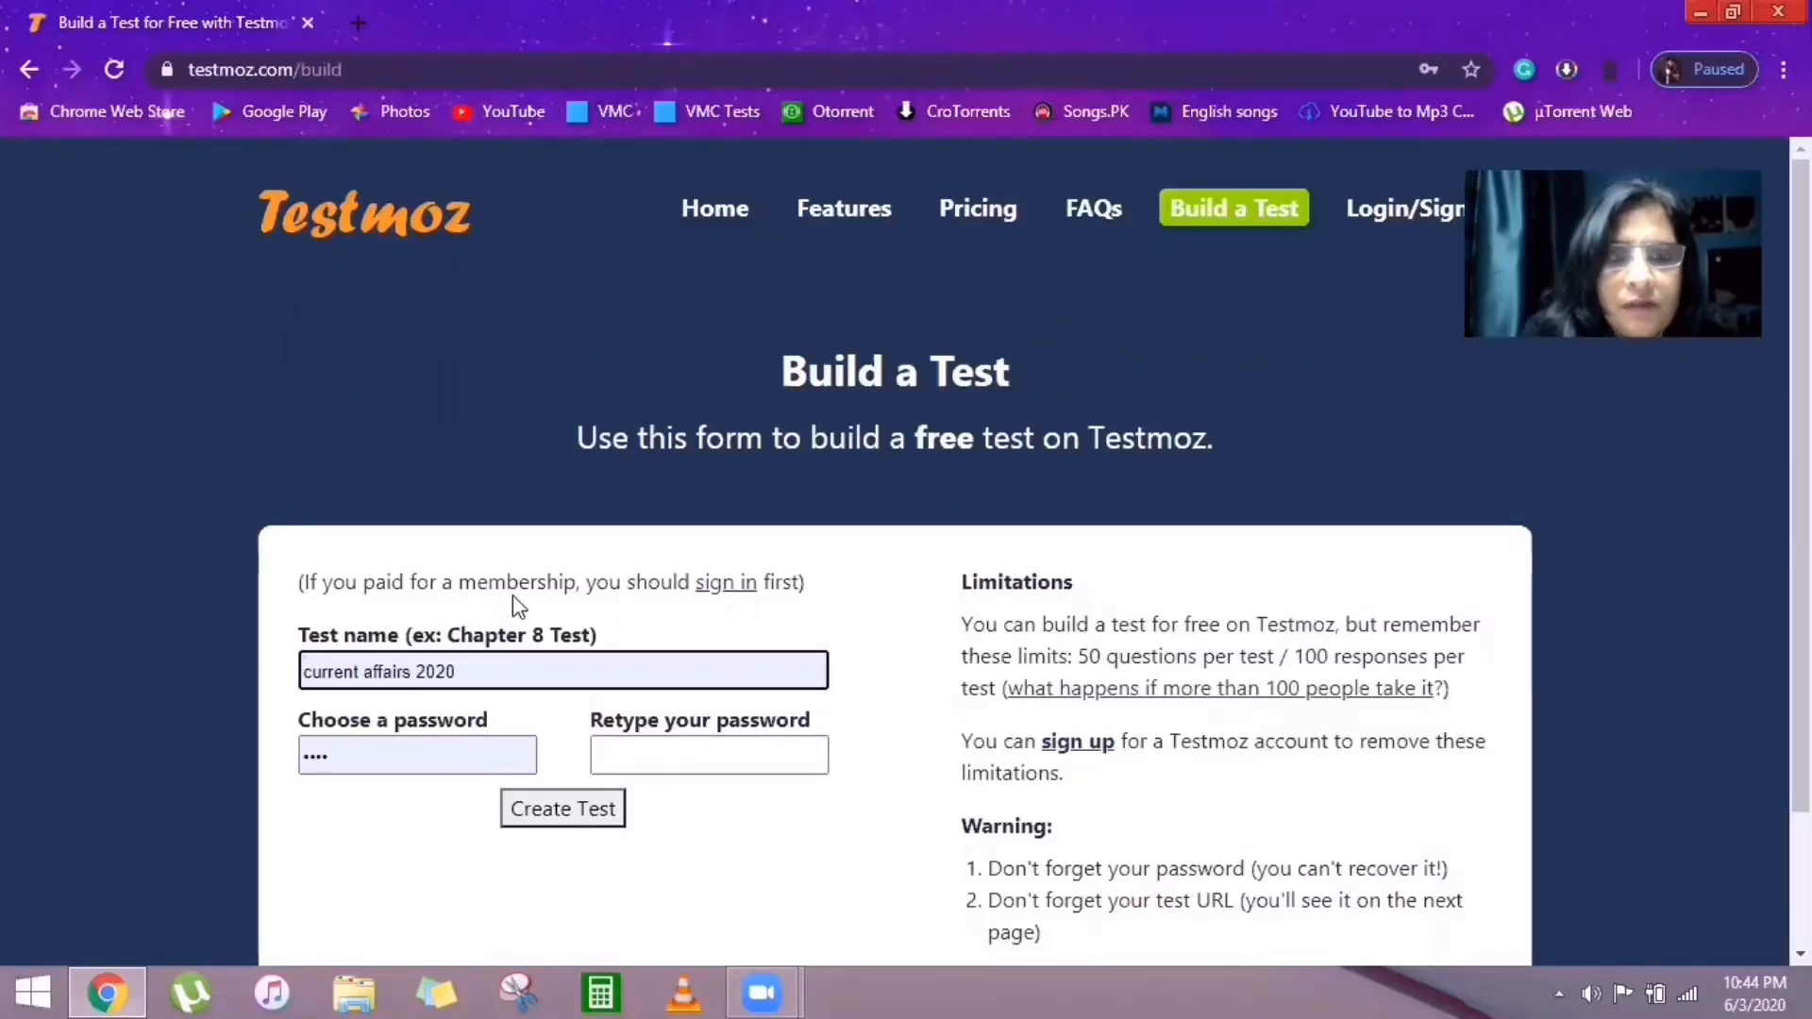
# Fill in the test name 'current affairs 2020', then enter and confirm a four-character test password.
pyautogui.click(466, 671)
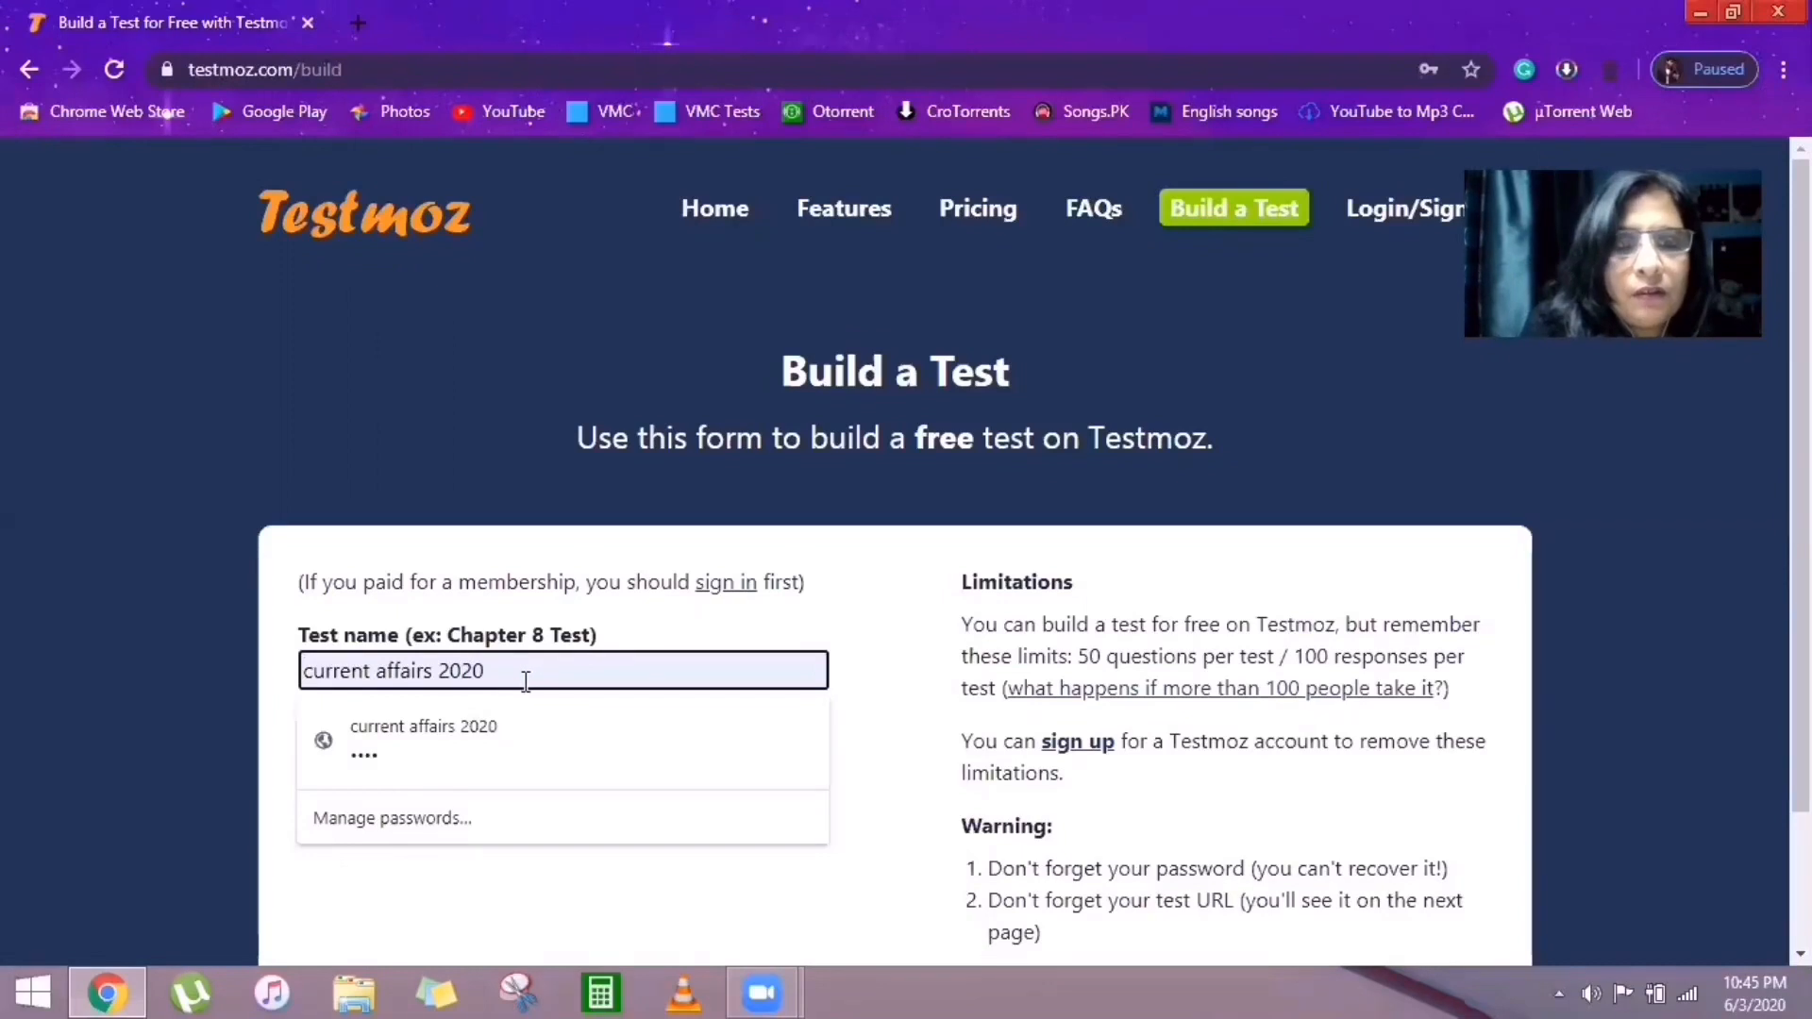
pyautogui.click(455, 728)
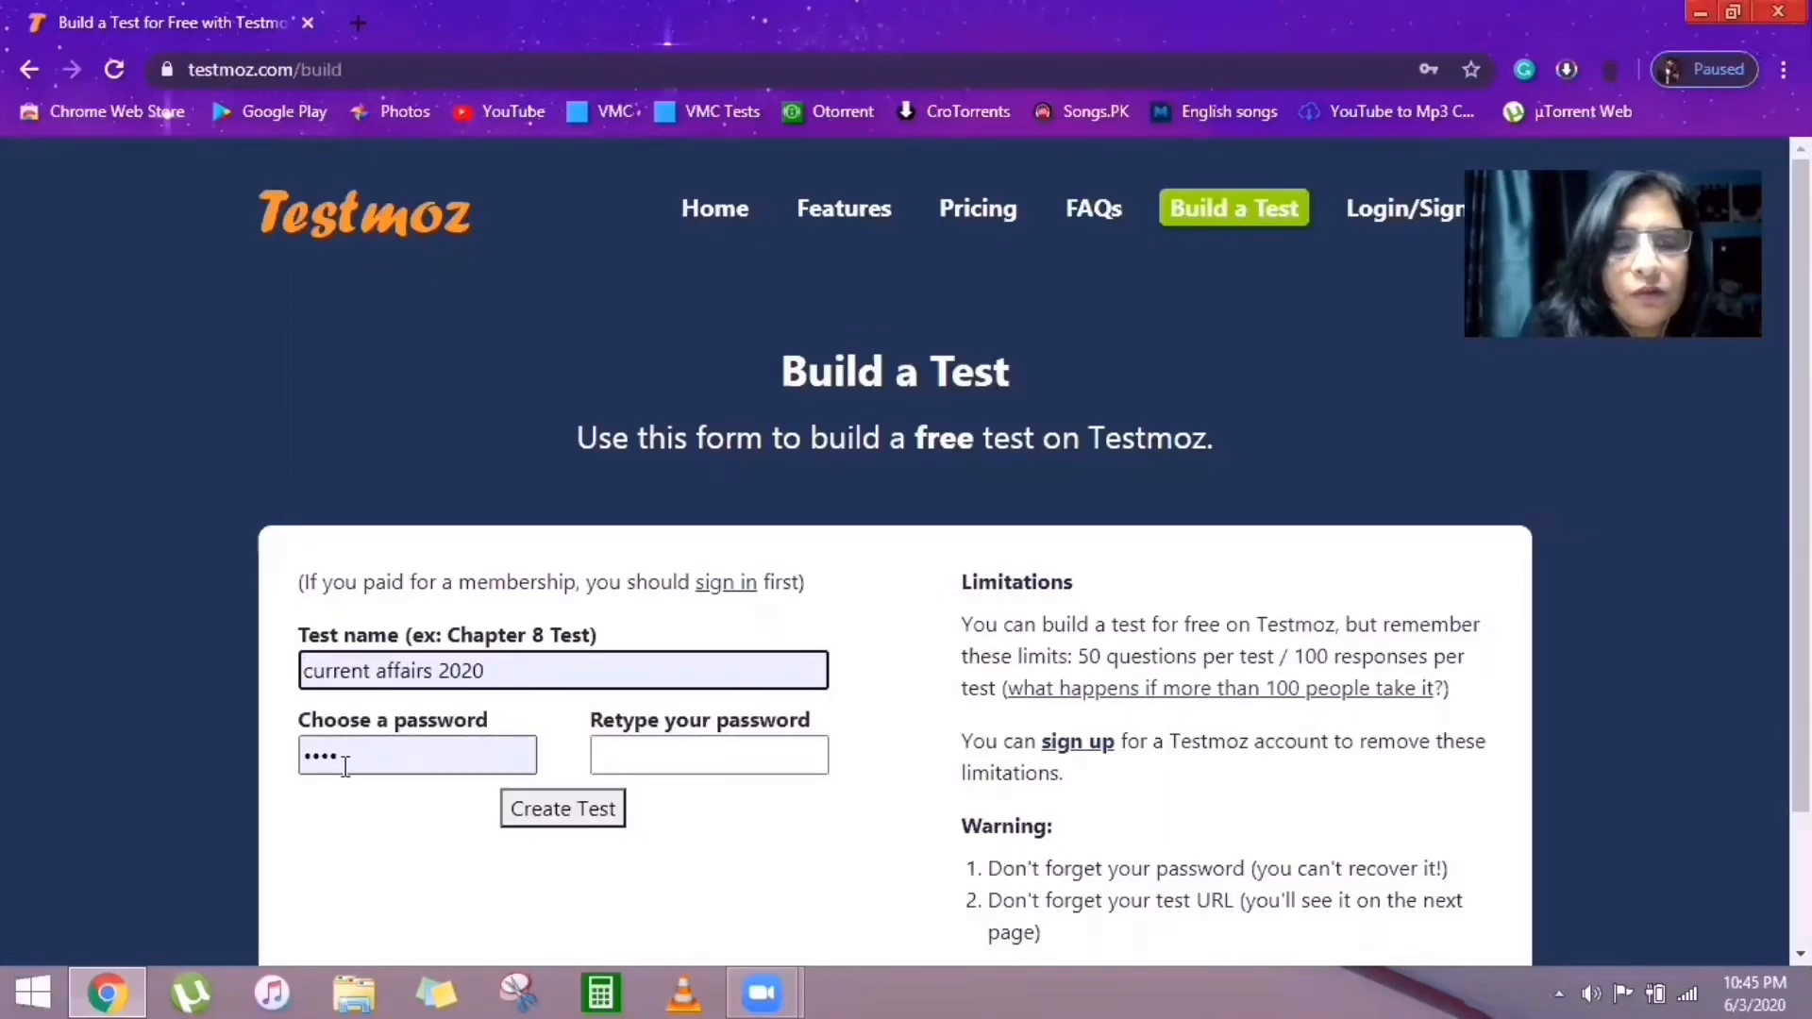
pyautogui.click(345, 766)
pyautogui.press('BackSpace')
pyautogui.press('BackSpace')
pyautogui.press('BackSpace')
pyautogui.press('BackSpace')
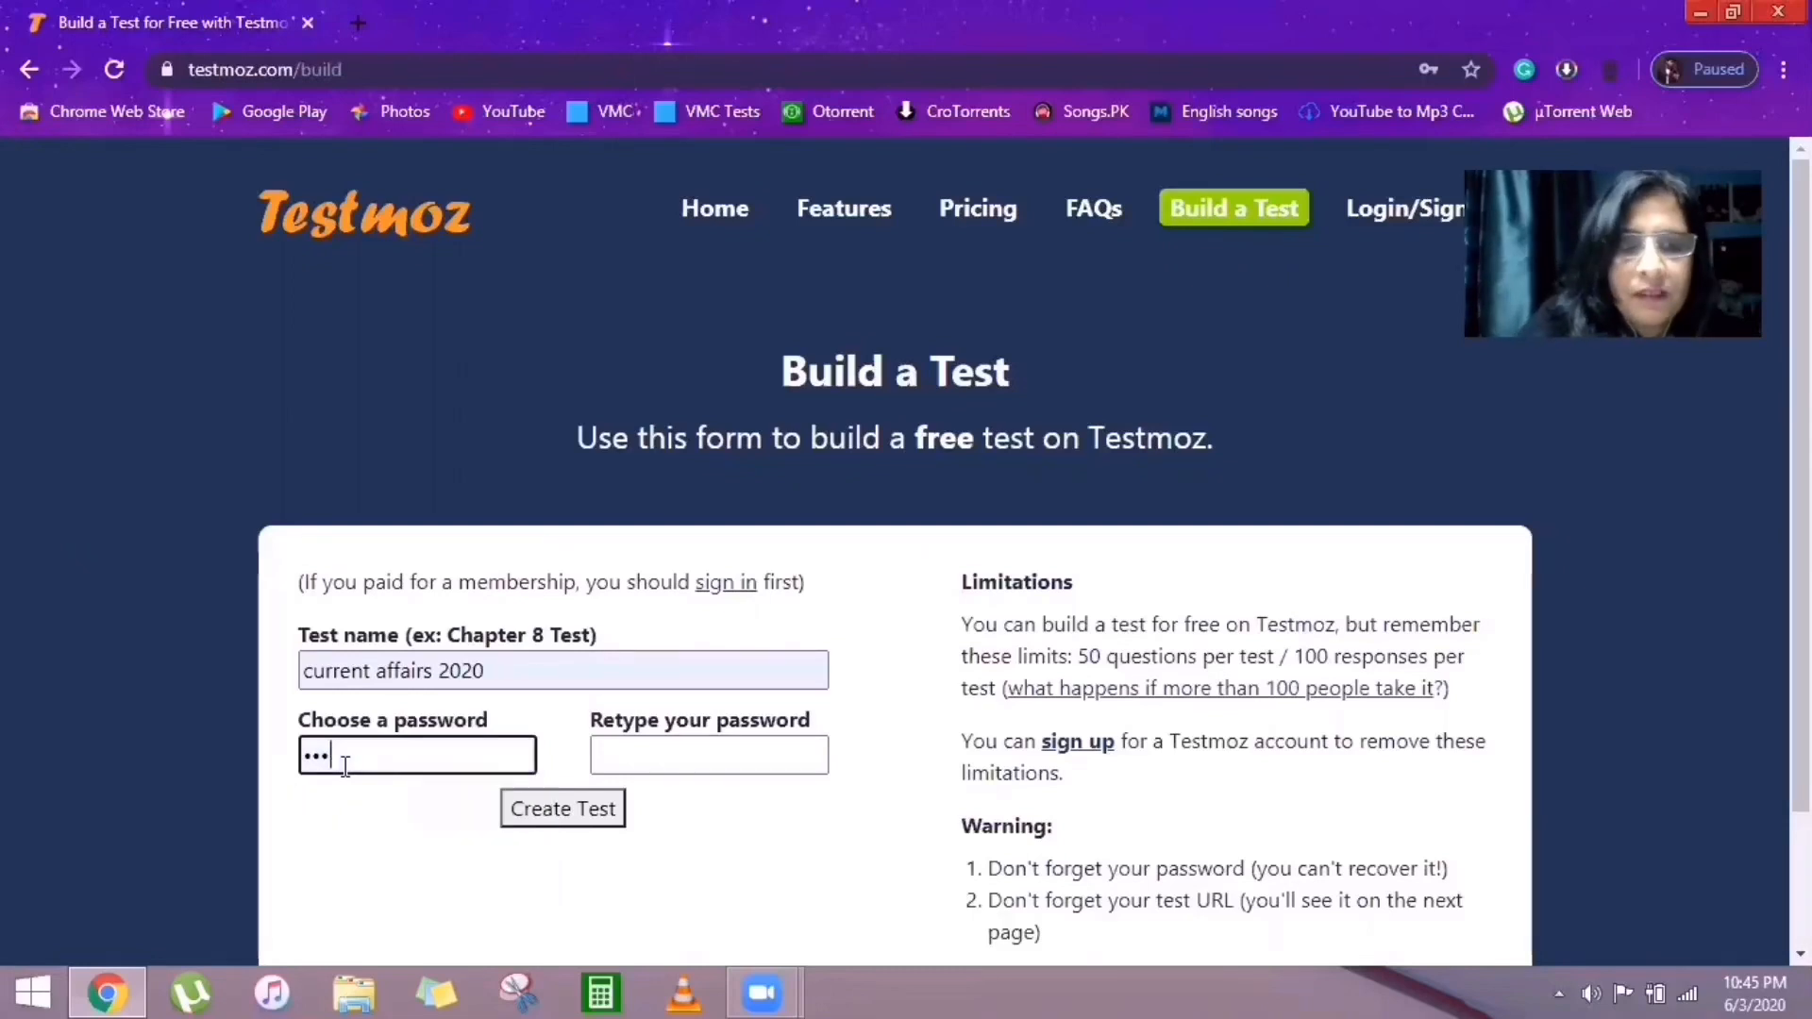
pyautogui.write('1234')
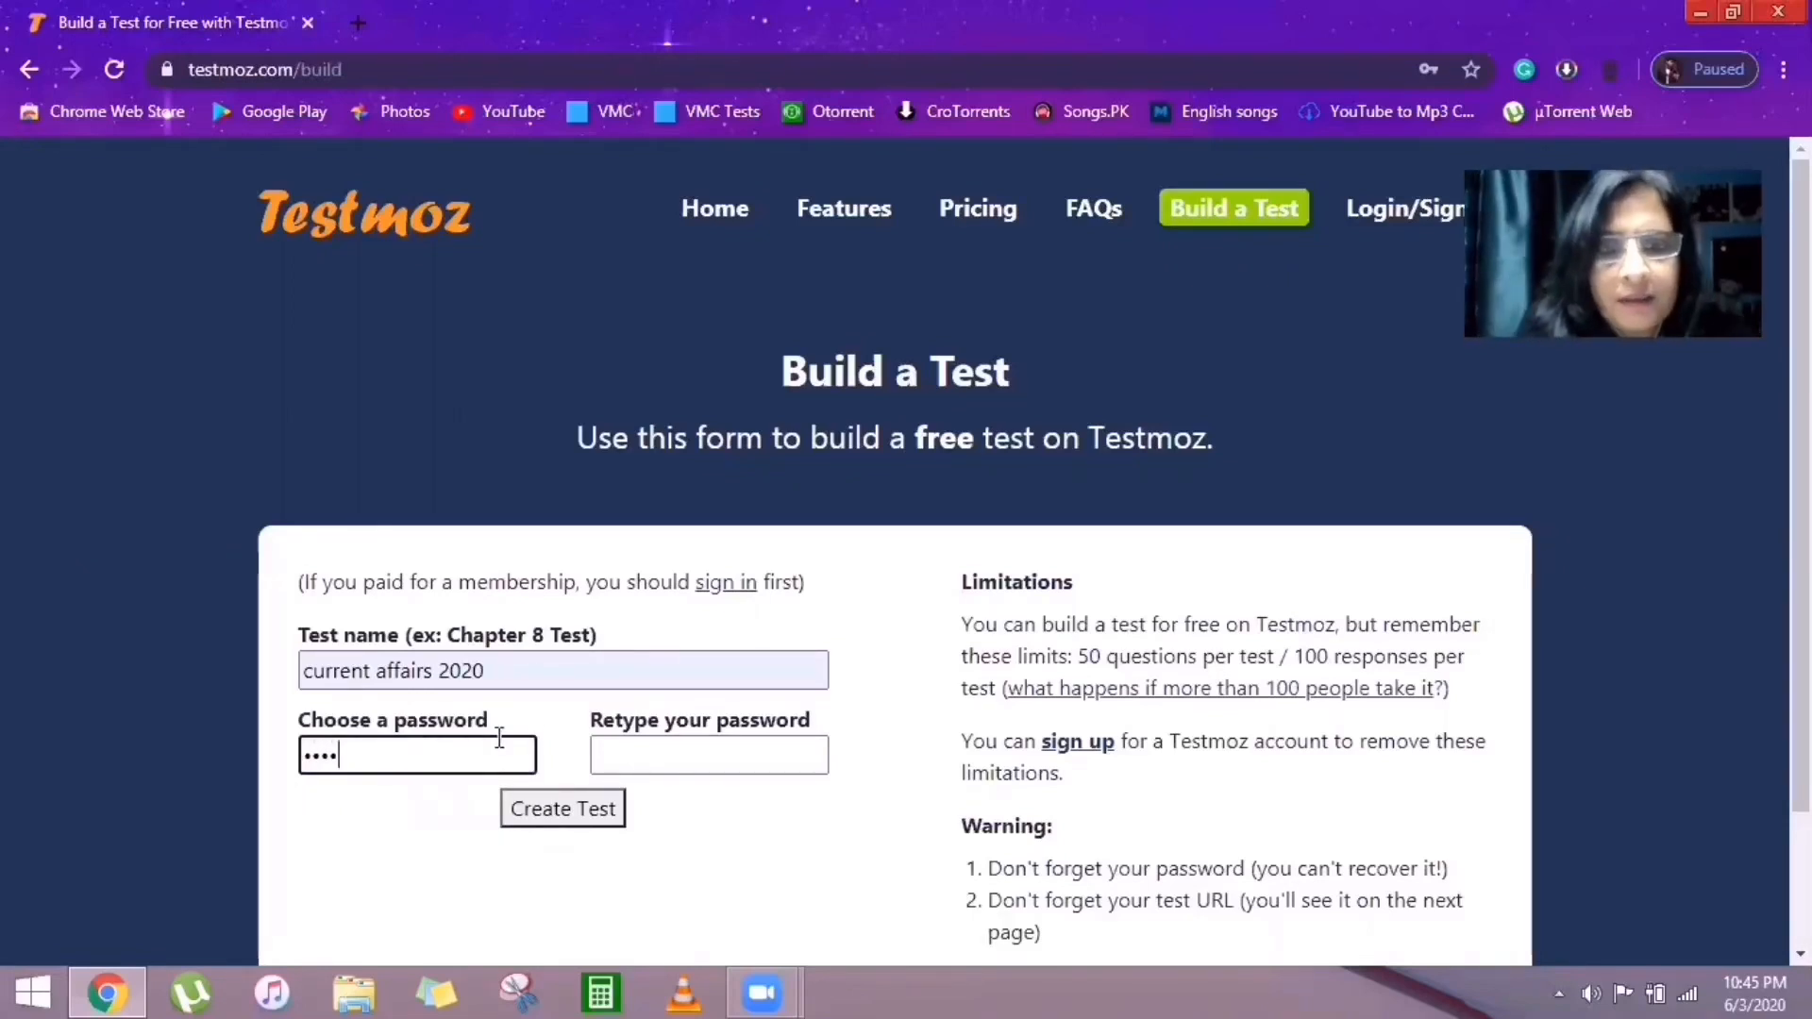
pyautogui.click(627, 750)
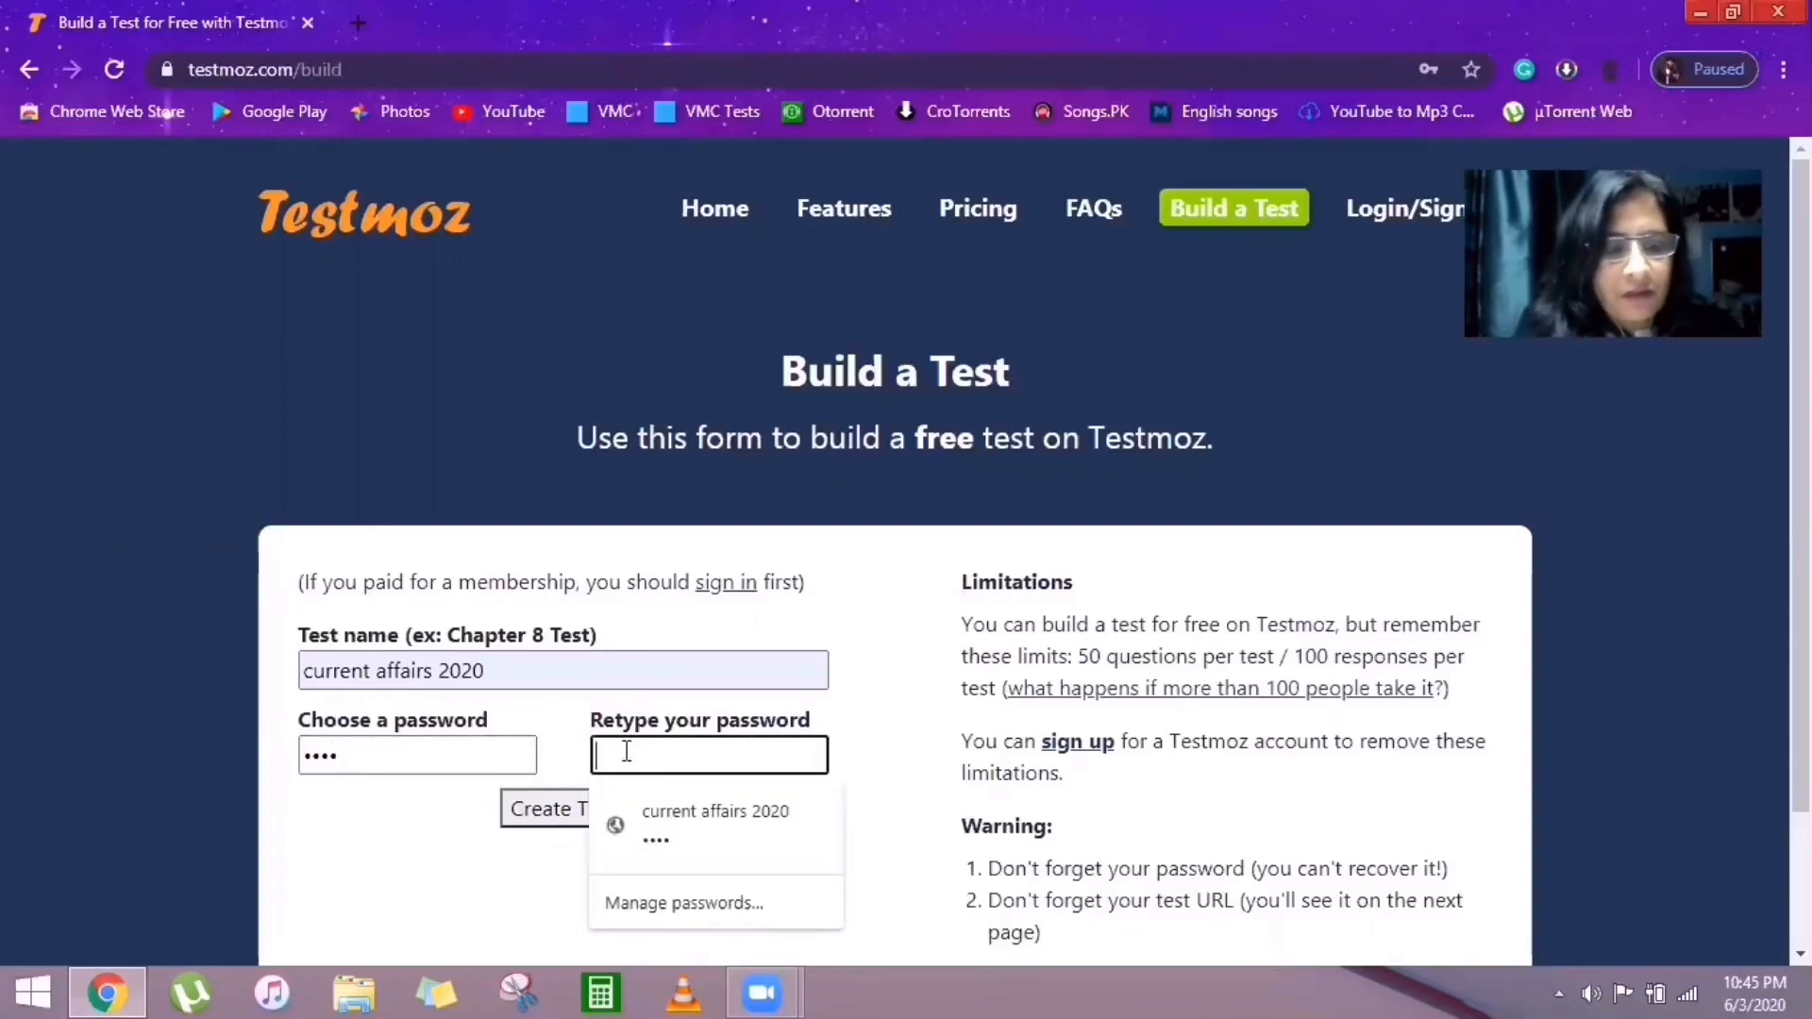
pyautogui.write('1234')
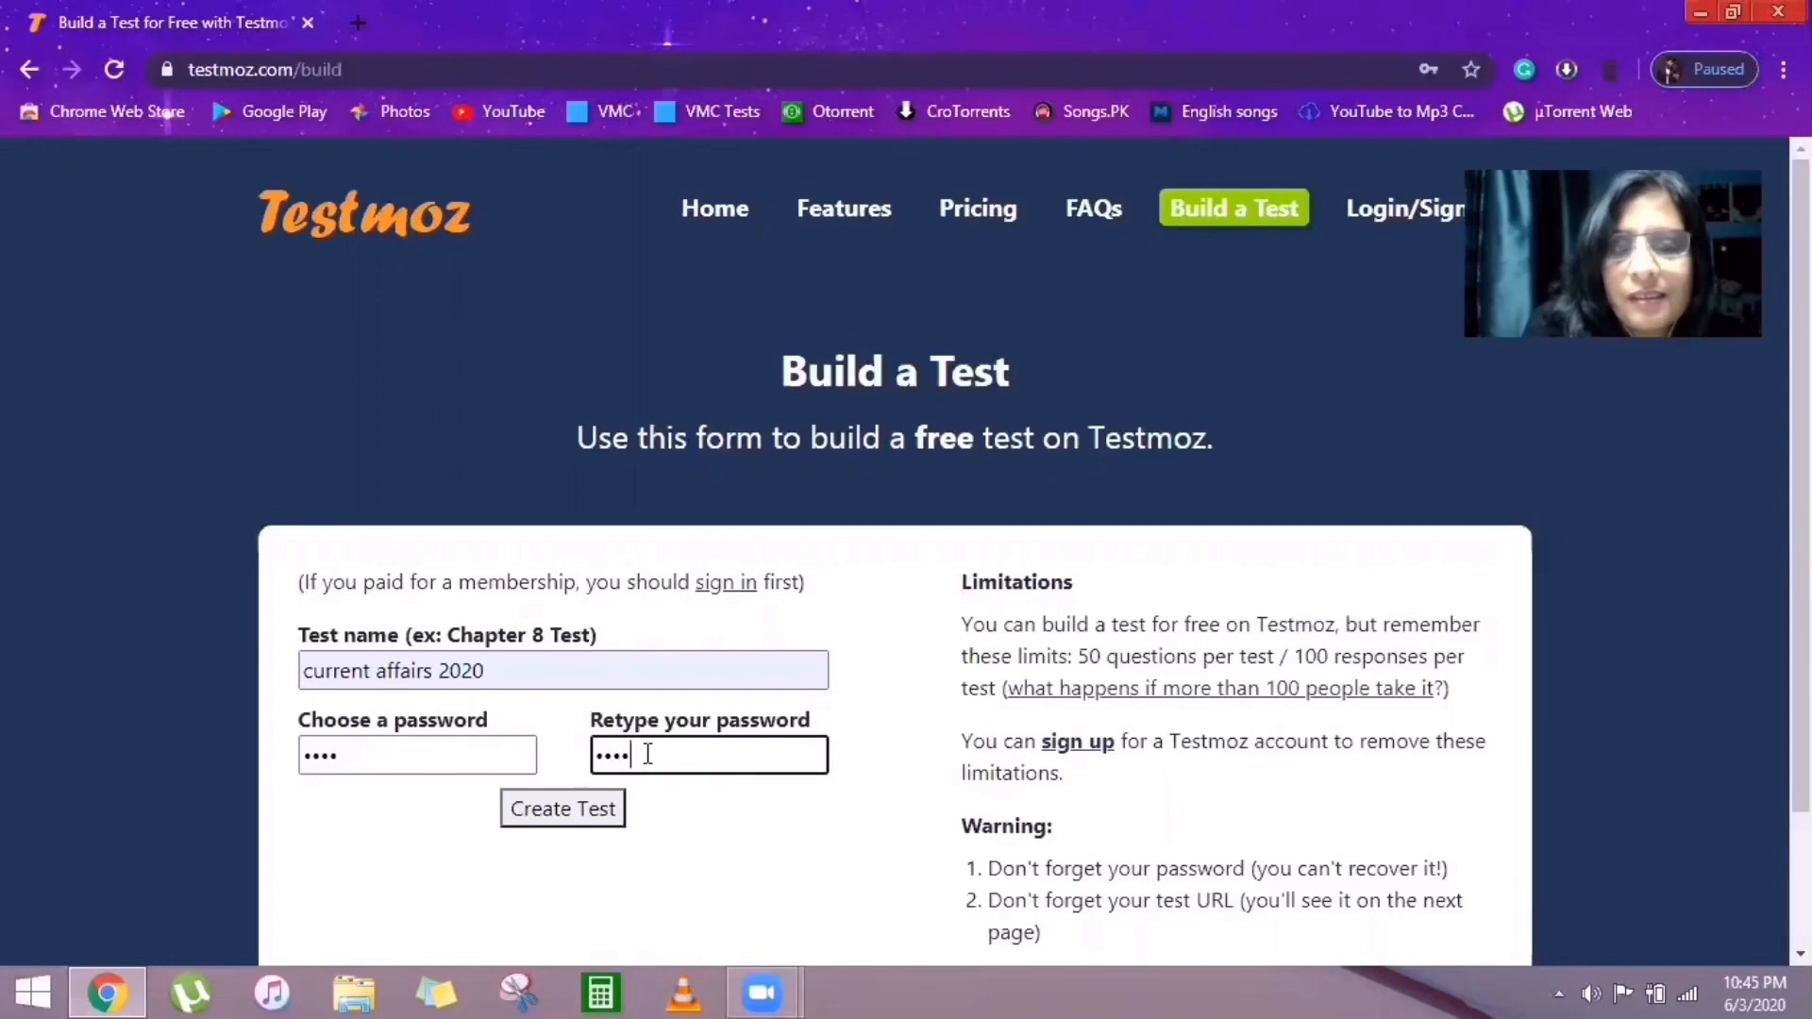
# Create the 'current affairs 2020' test and go to its empty Questions page.
pyautogui.click(592, 813)
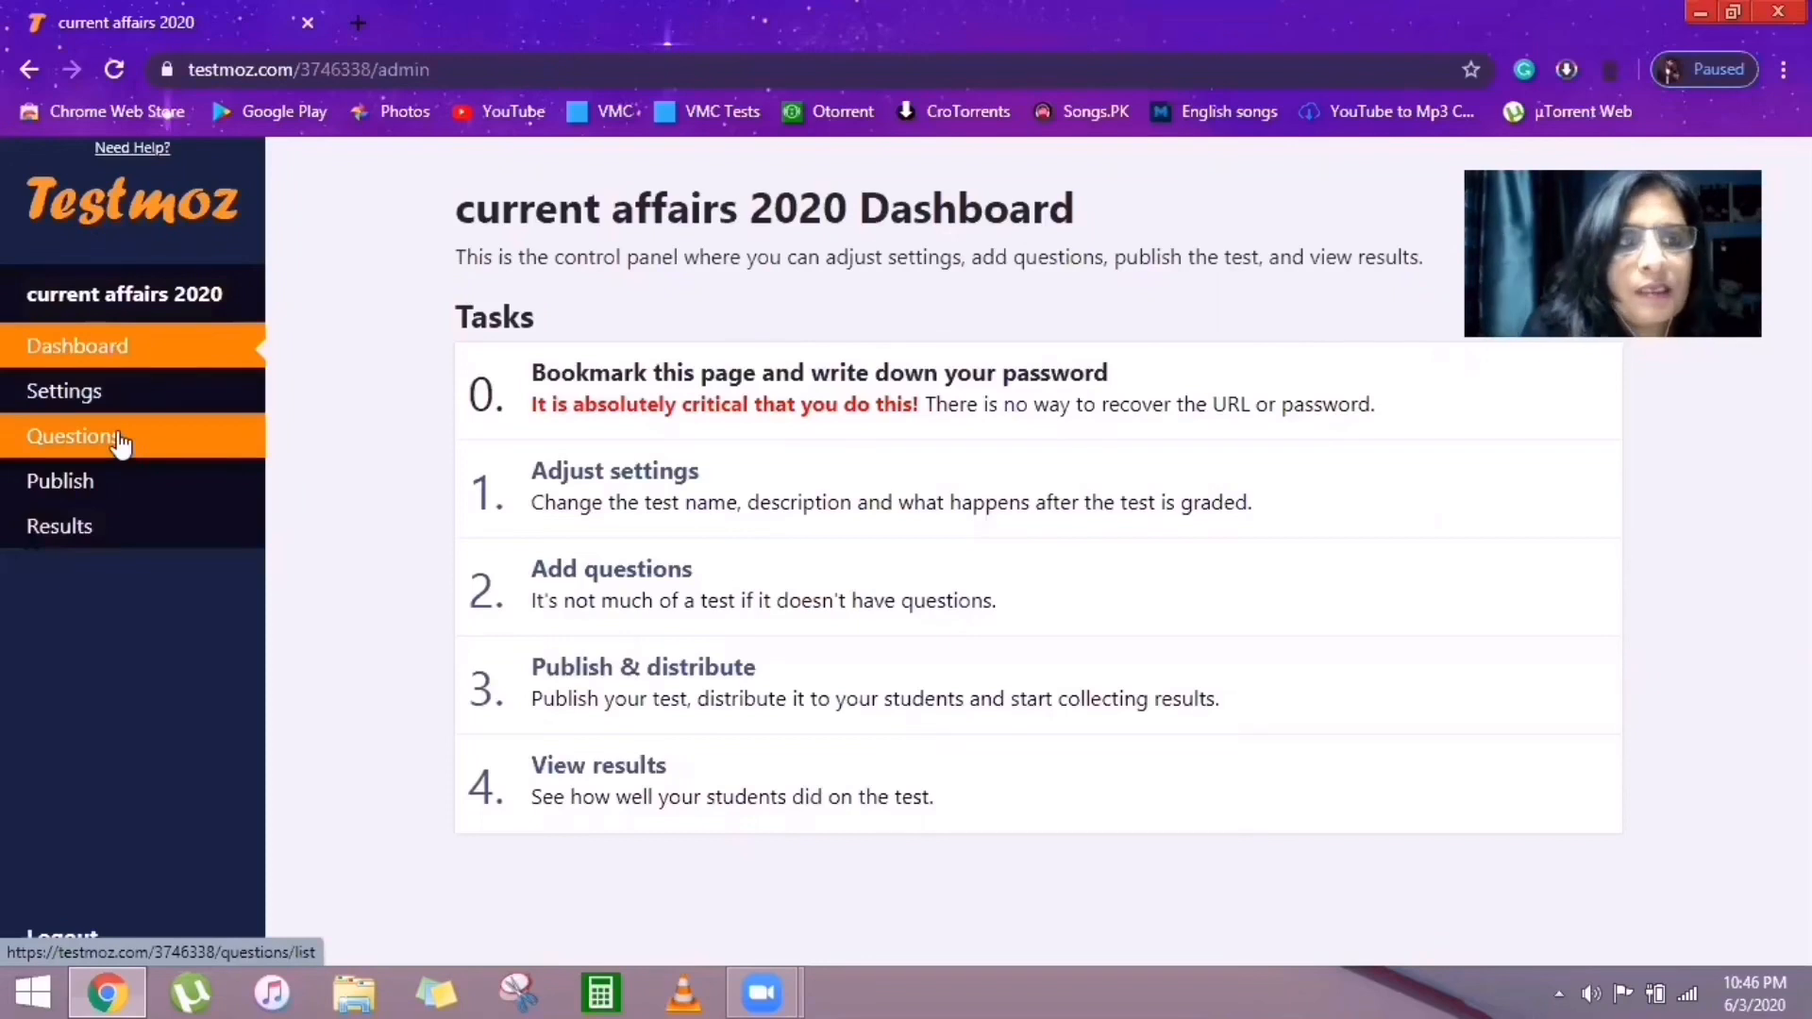
pyautogui.click(141, 483)
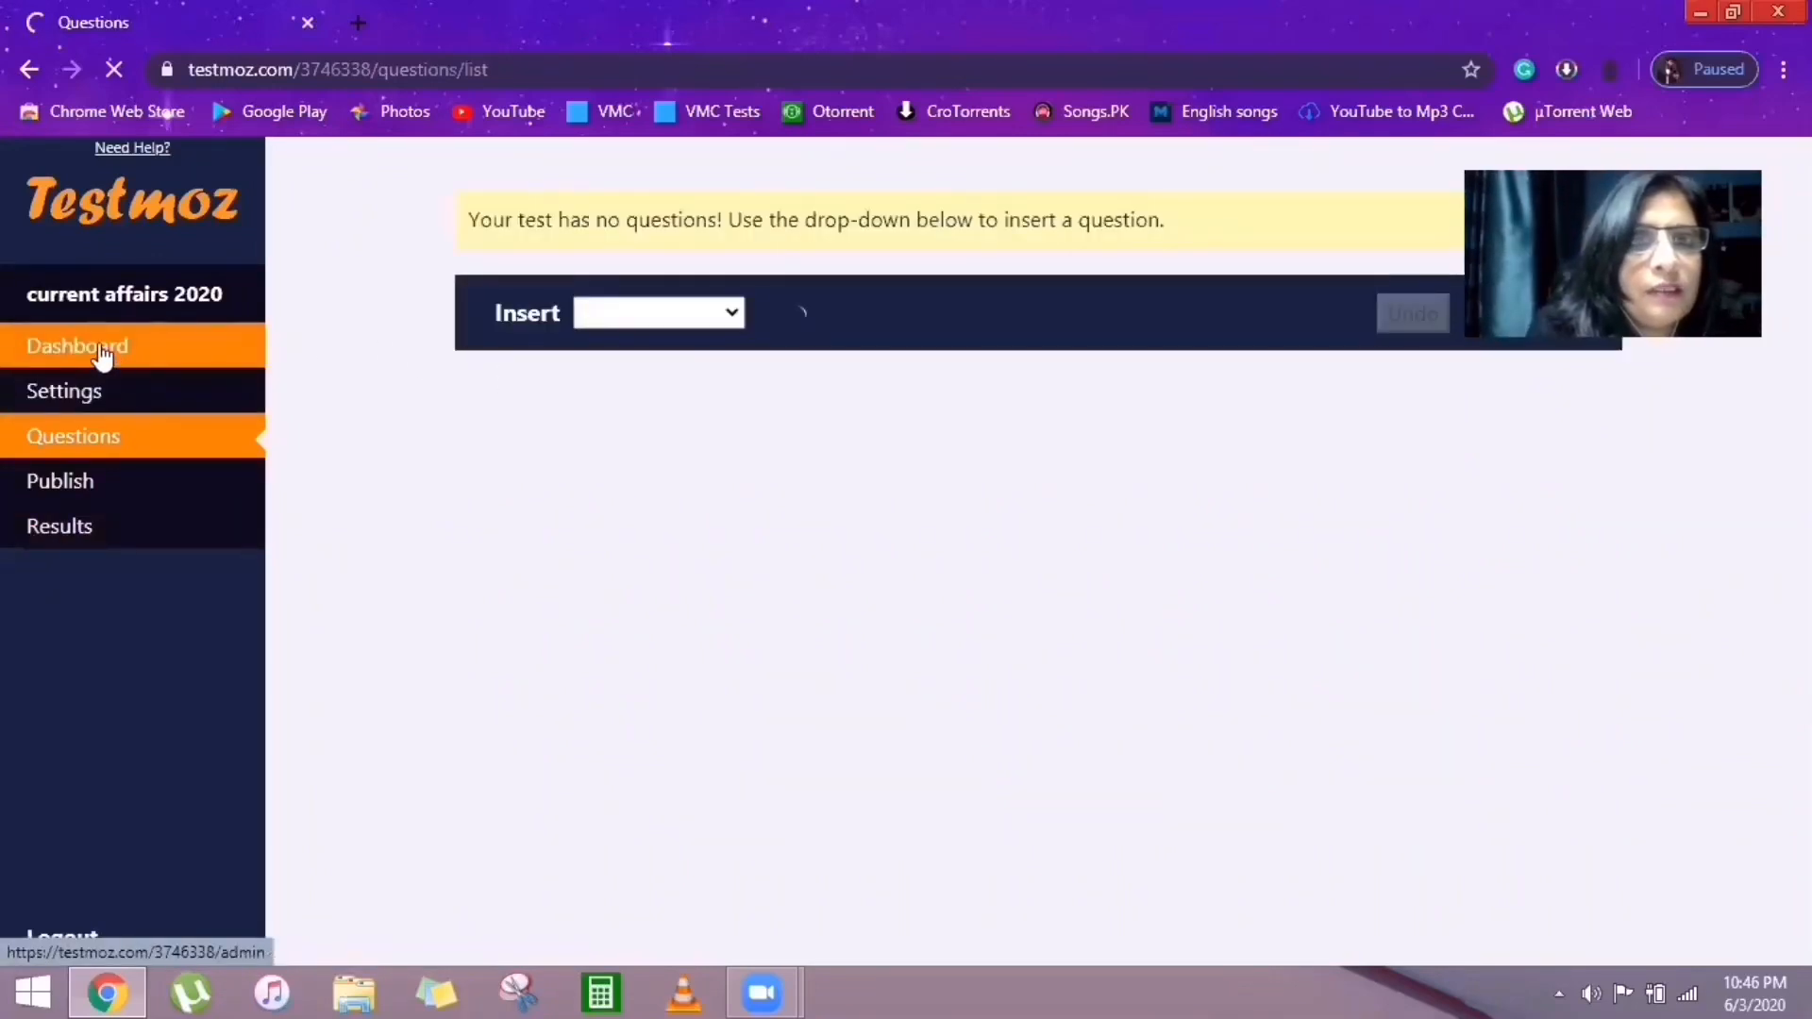
# In the test's Settings, switch the Color Scheme to Testmoz Genghis.
pyautogui.click(83, 396)
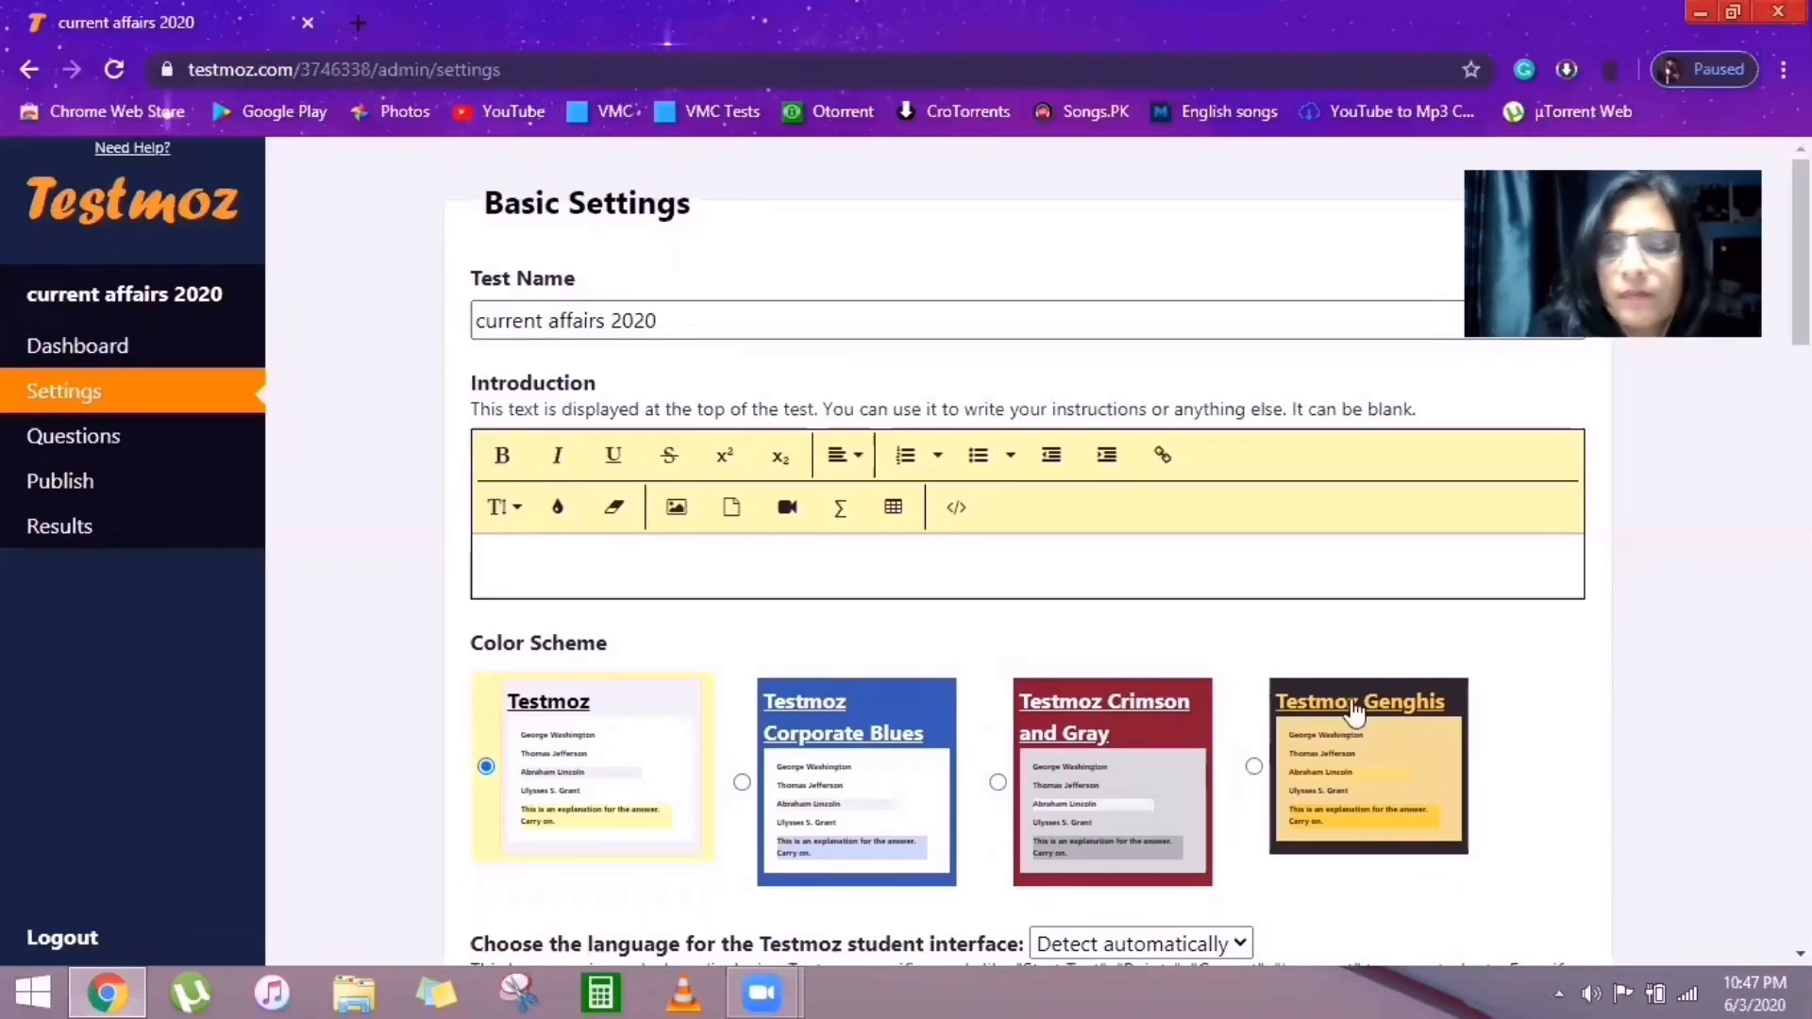
pyautogui.scroll(-3, 1029, 567)
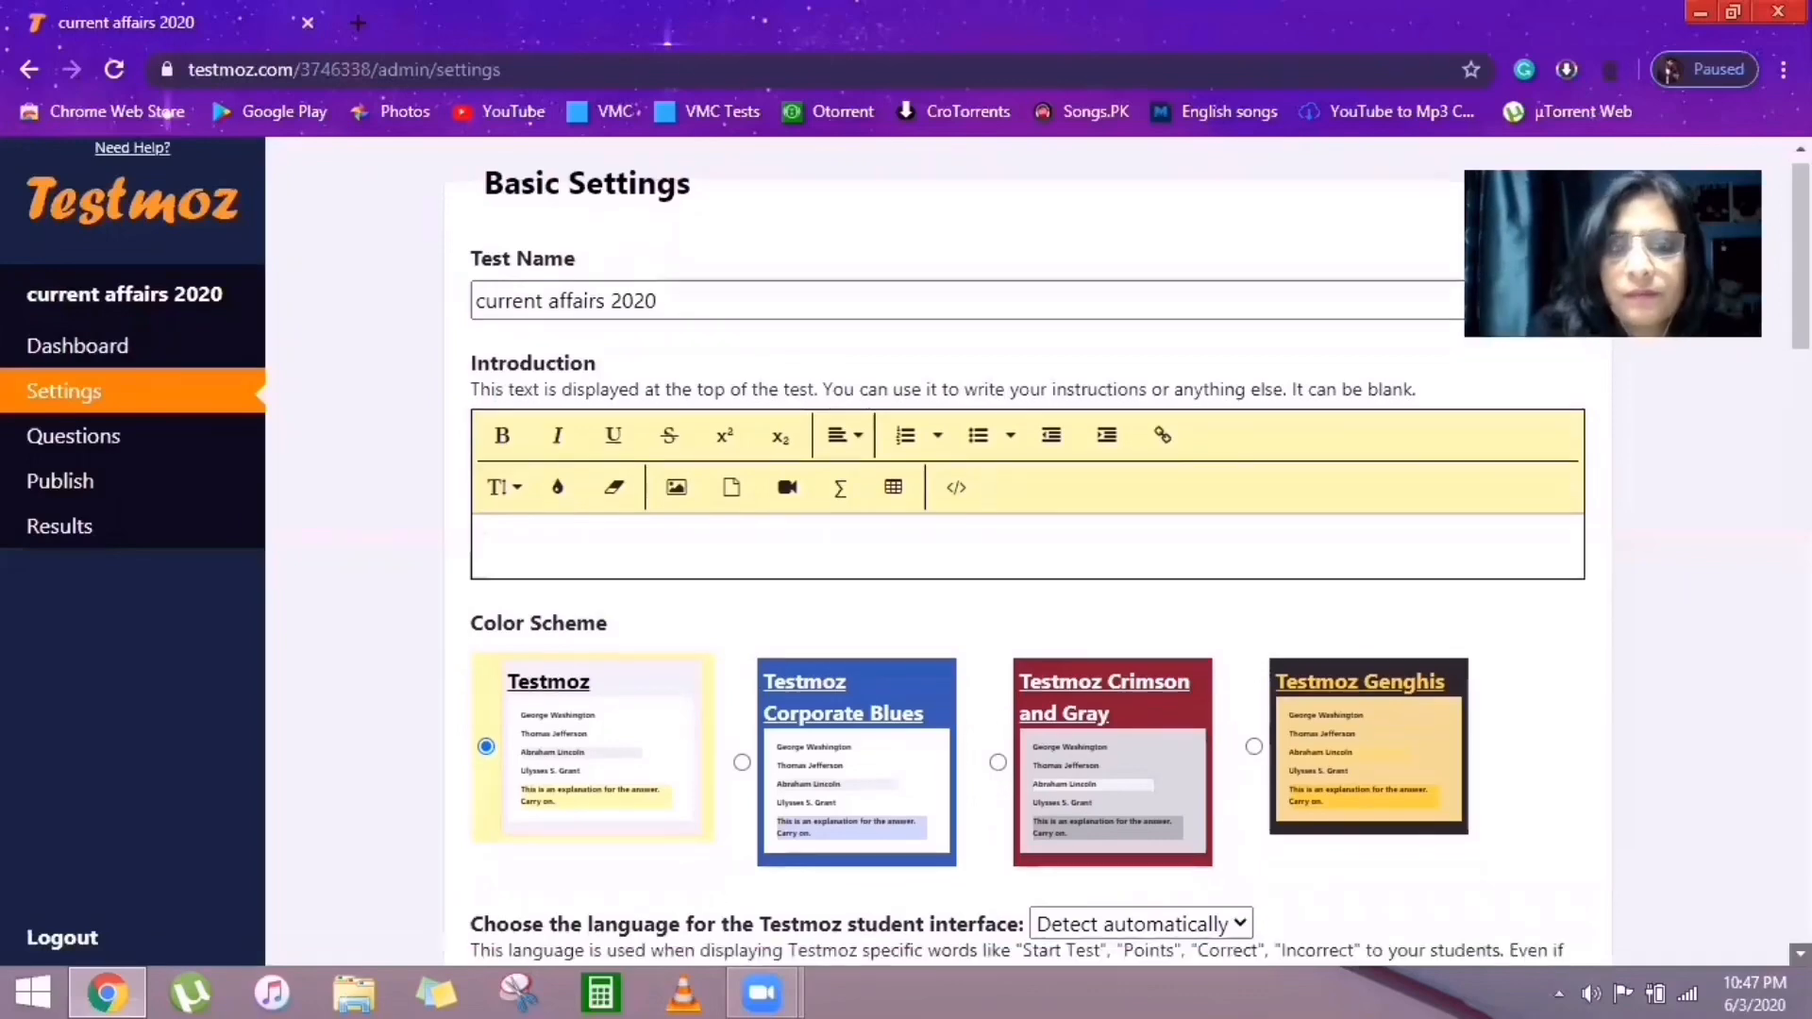
pyautogui.click(1801, 954)
pyautogui.click(1801, 954)
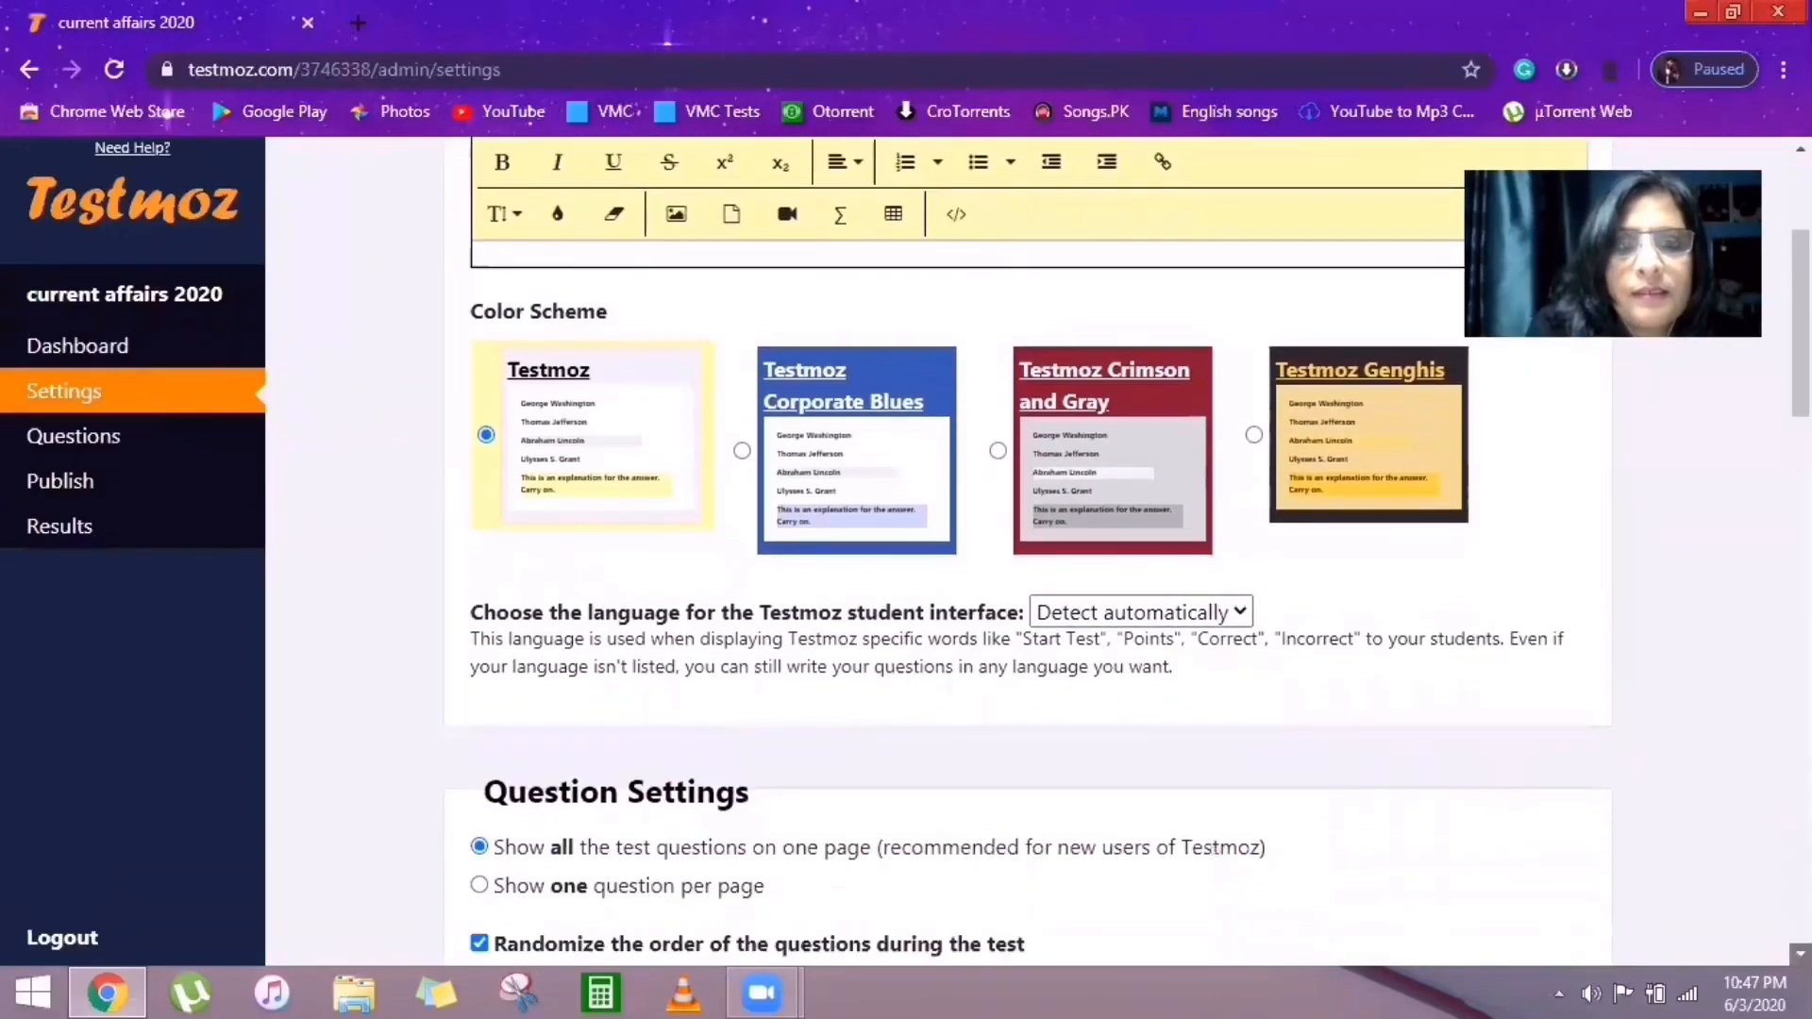
pyautogui.click(1801, 954)
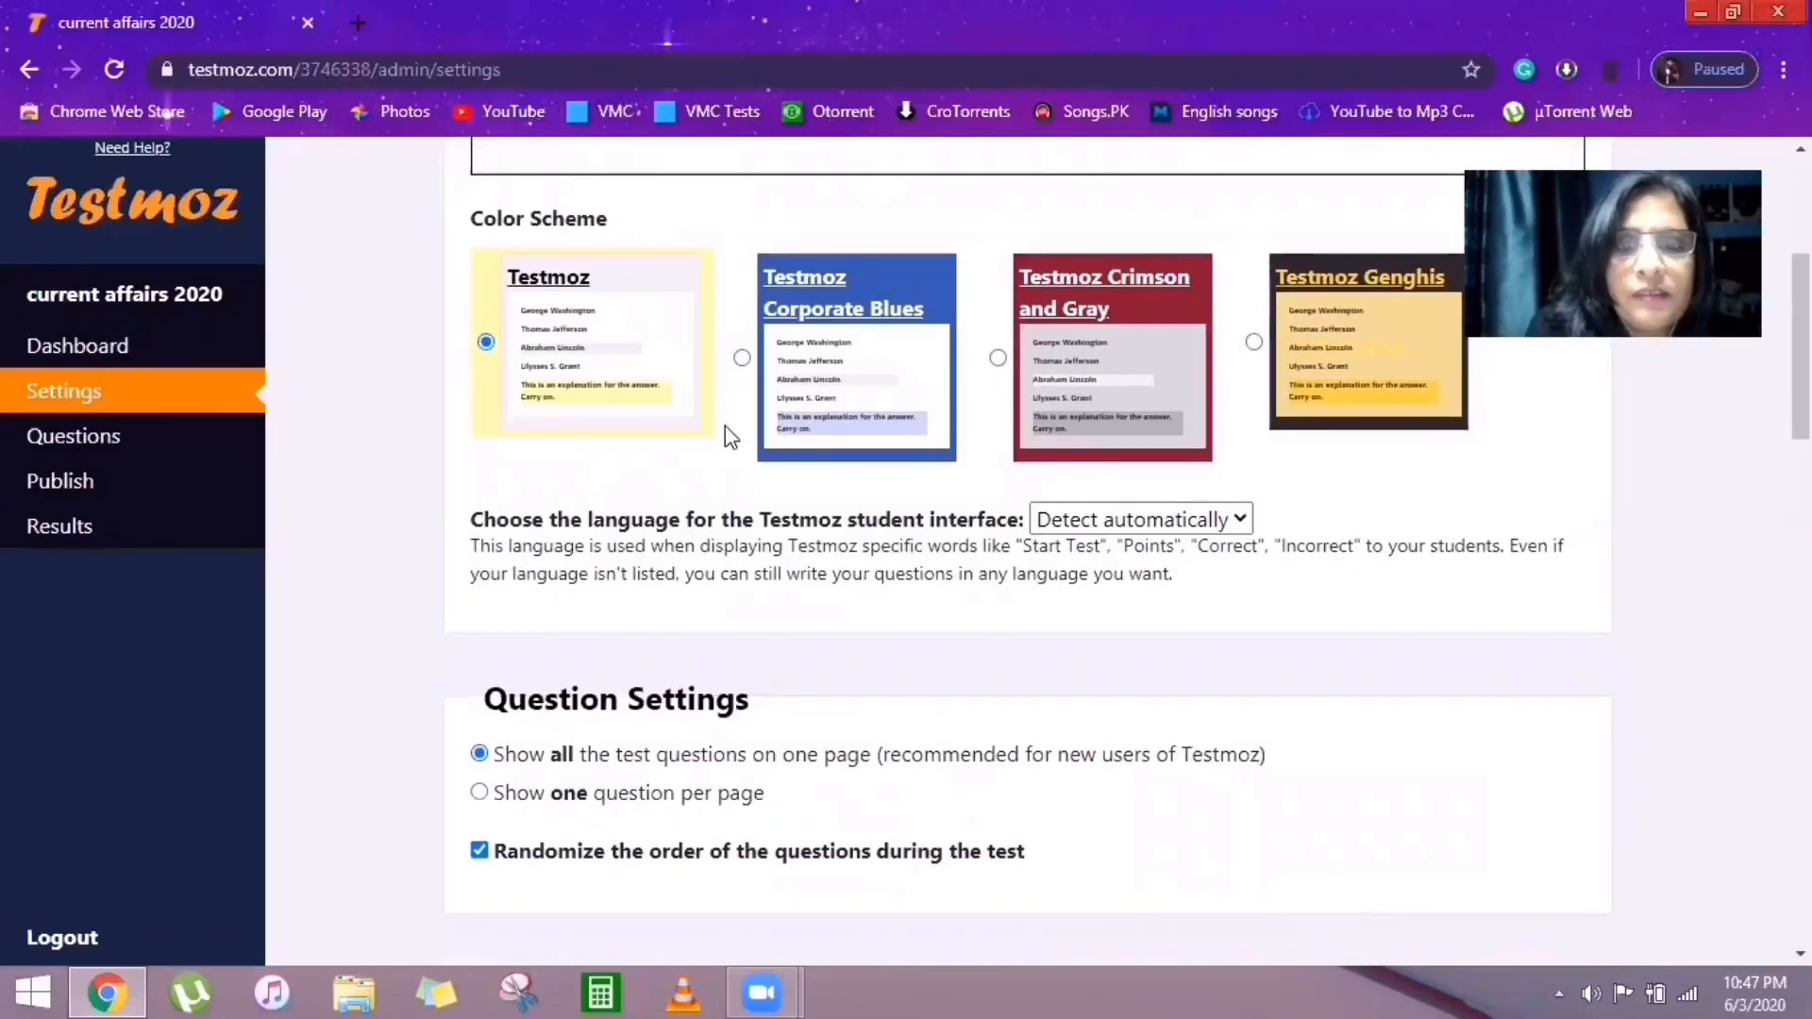
pyautogui.click(1254, 342)
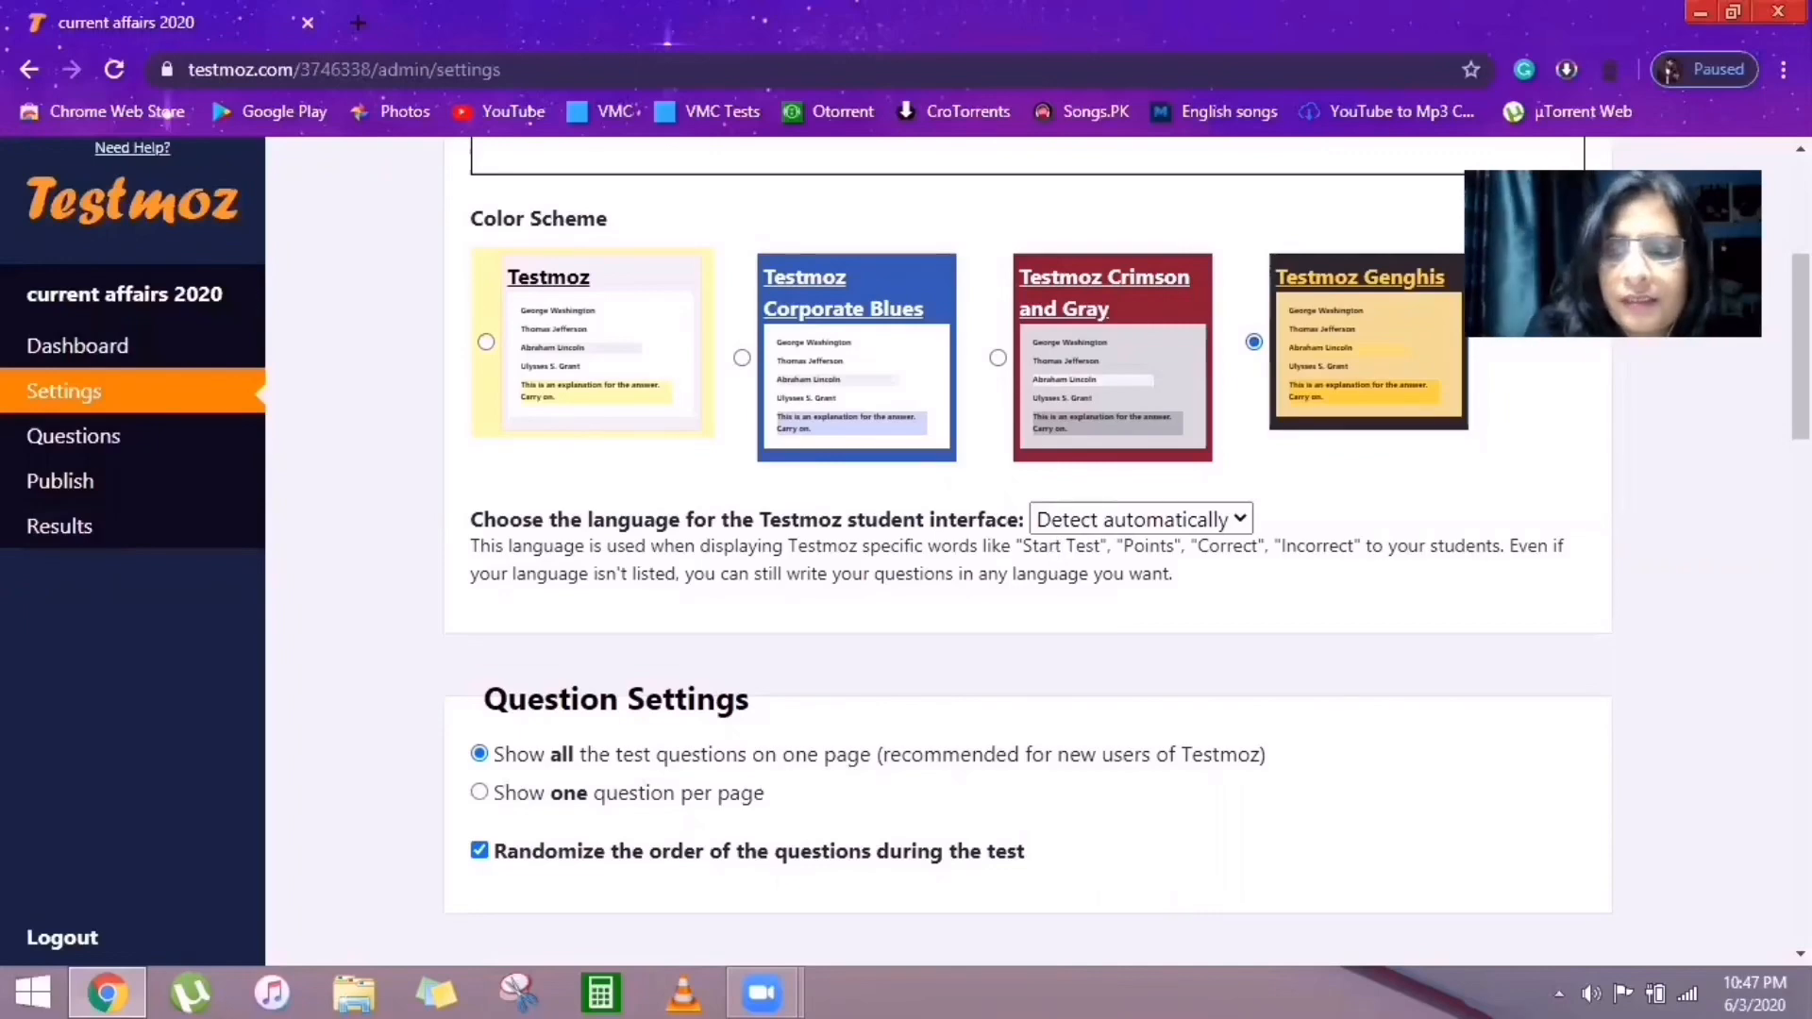
pyautogui.scroll(-3, 1026, 552)
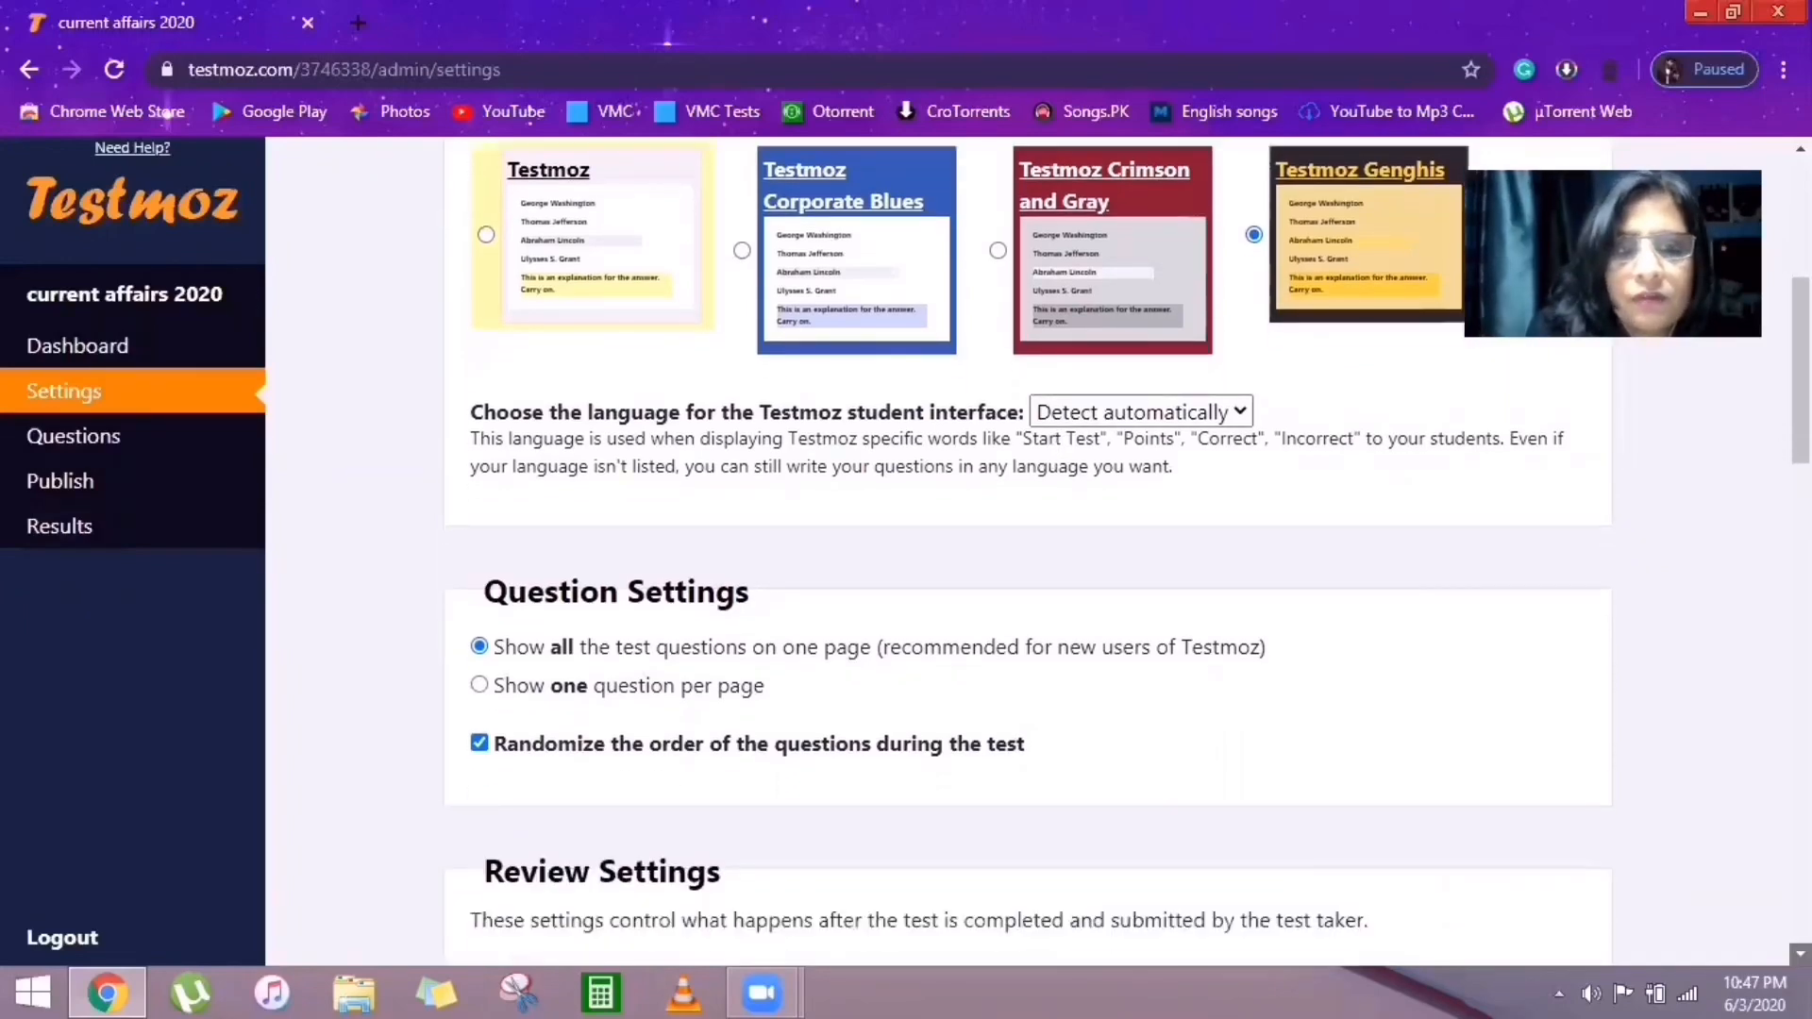
pyautogui.scroll(-1, 1473, 918)
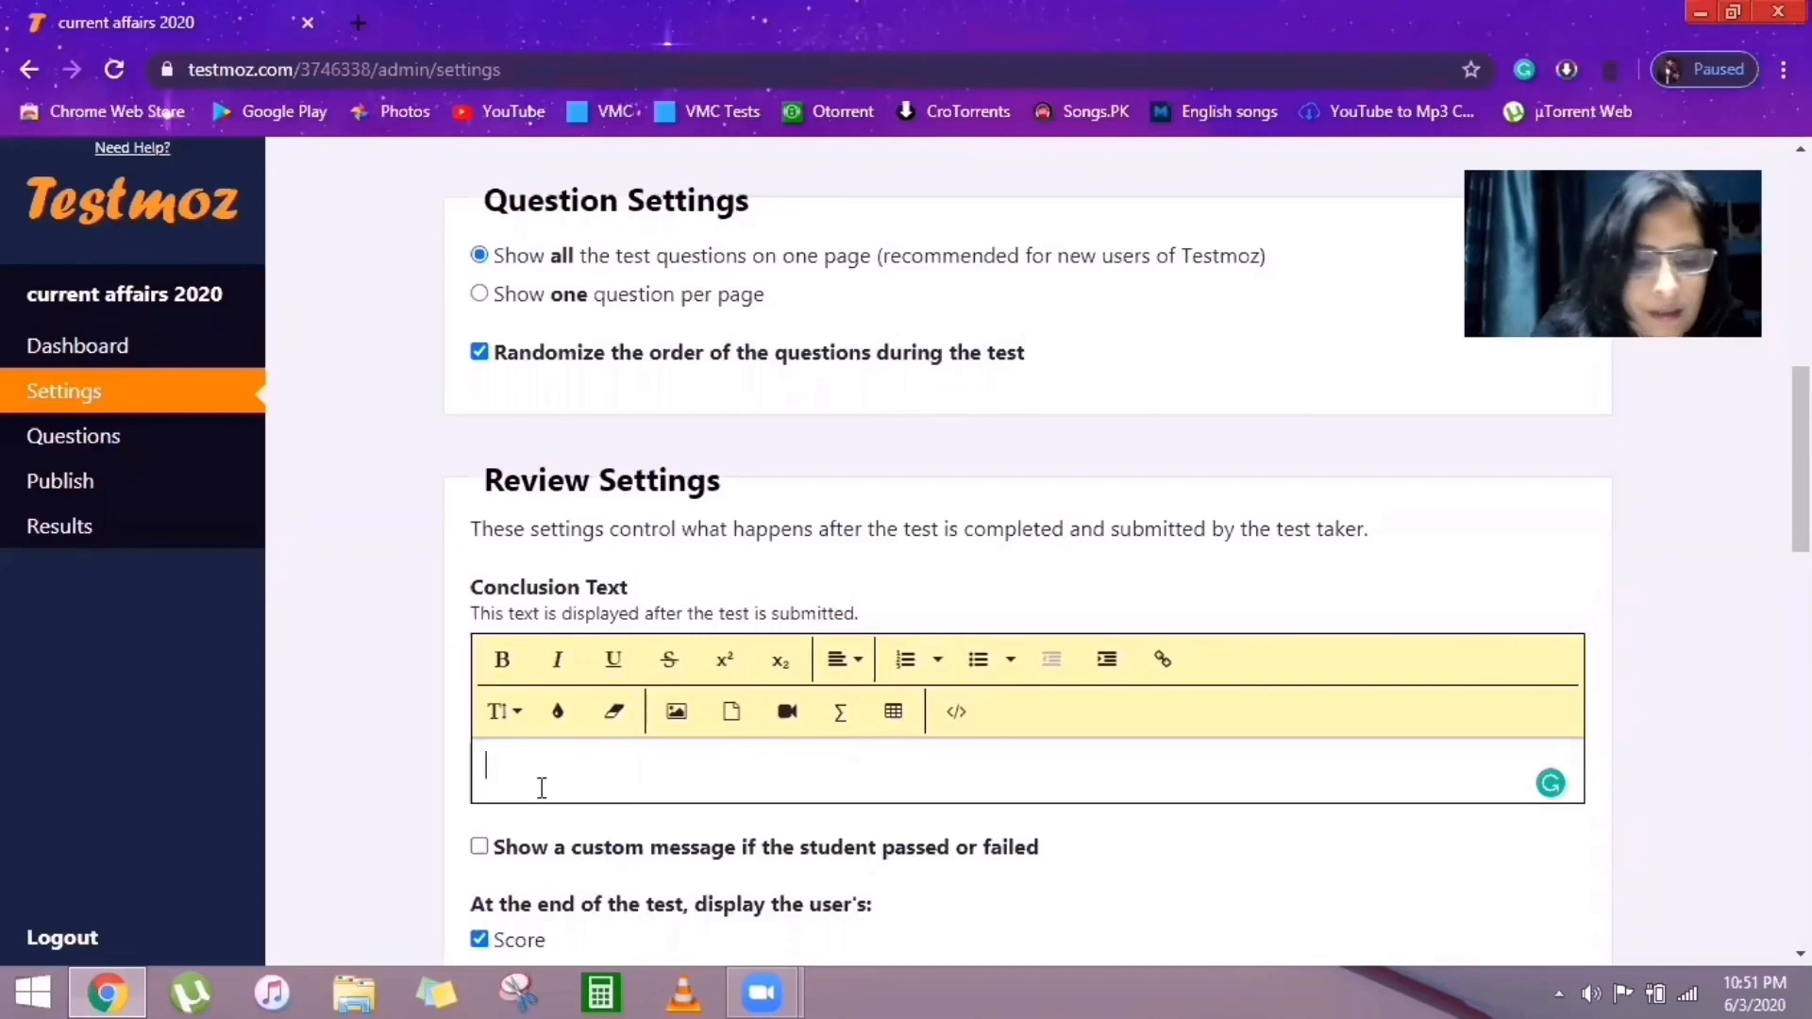
# Enter the conclusion text 'Thankyou for Submission', correcting the 'Thamkyou' typo.
pyautogui.write('Tha')
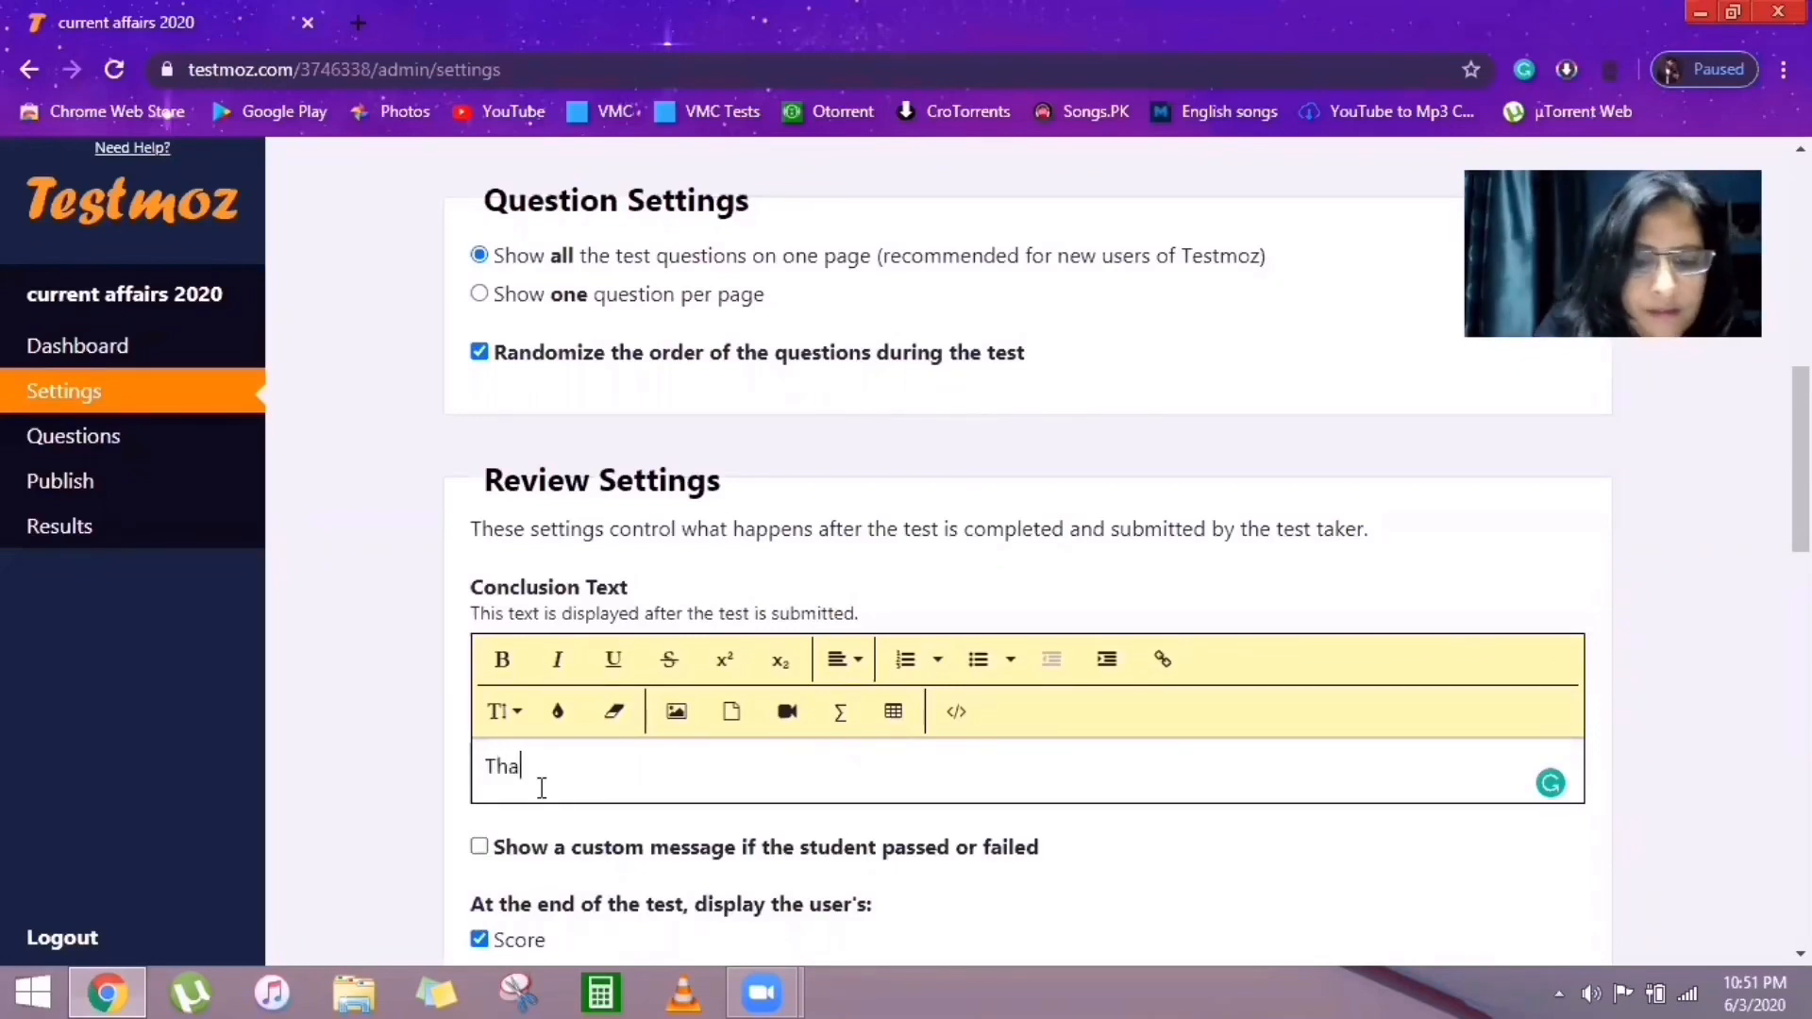
pyautogui.write('mkyo')
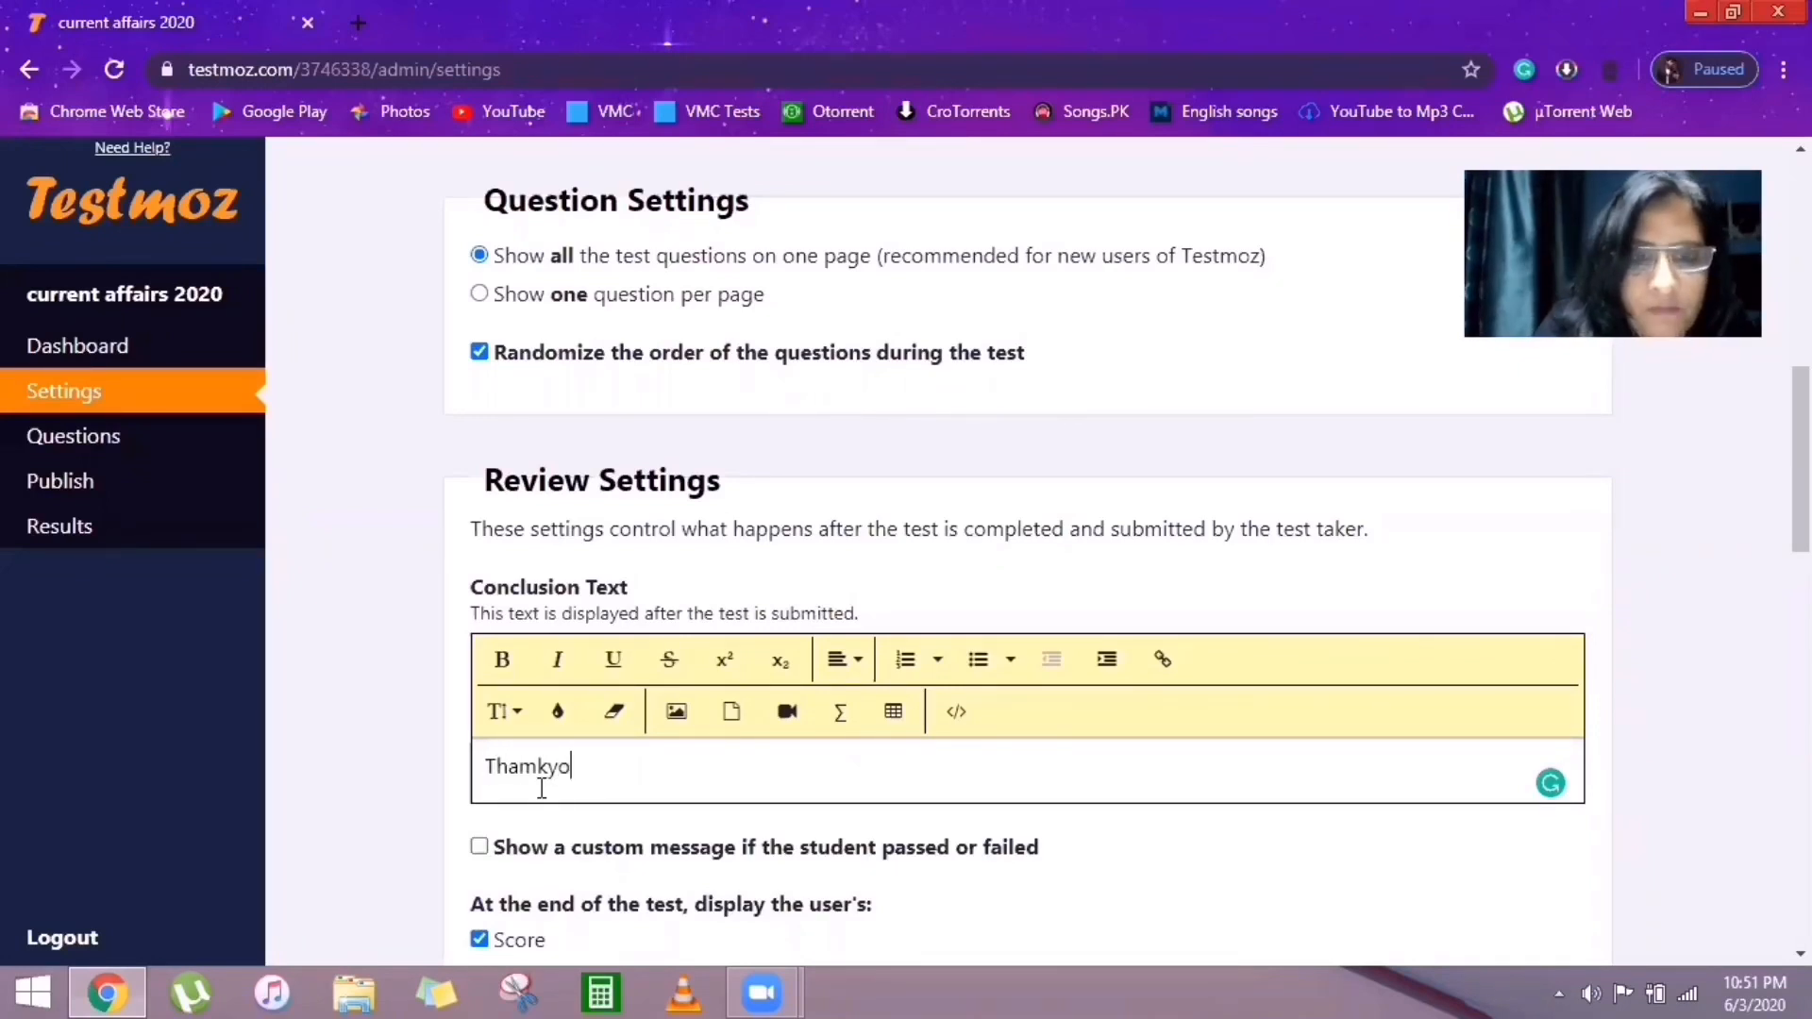
pyautogui.write('u fo')
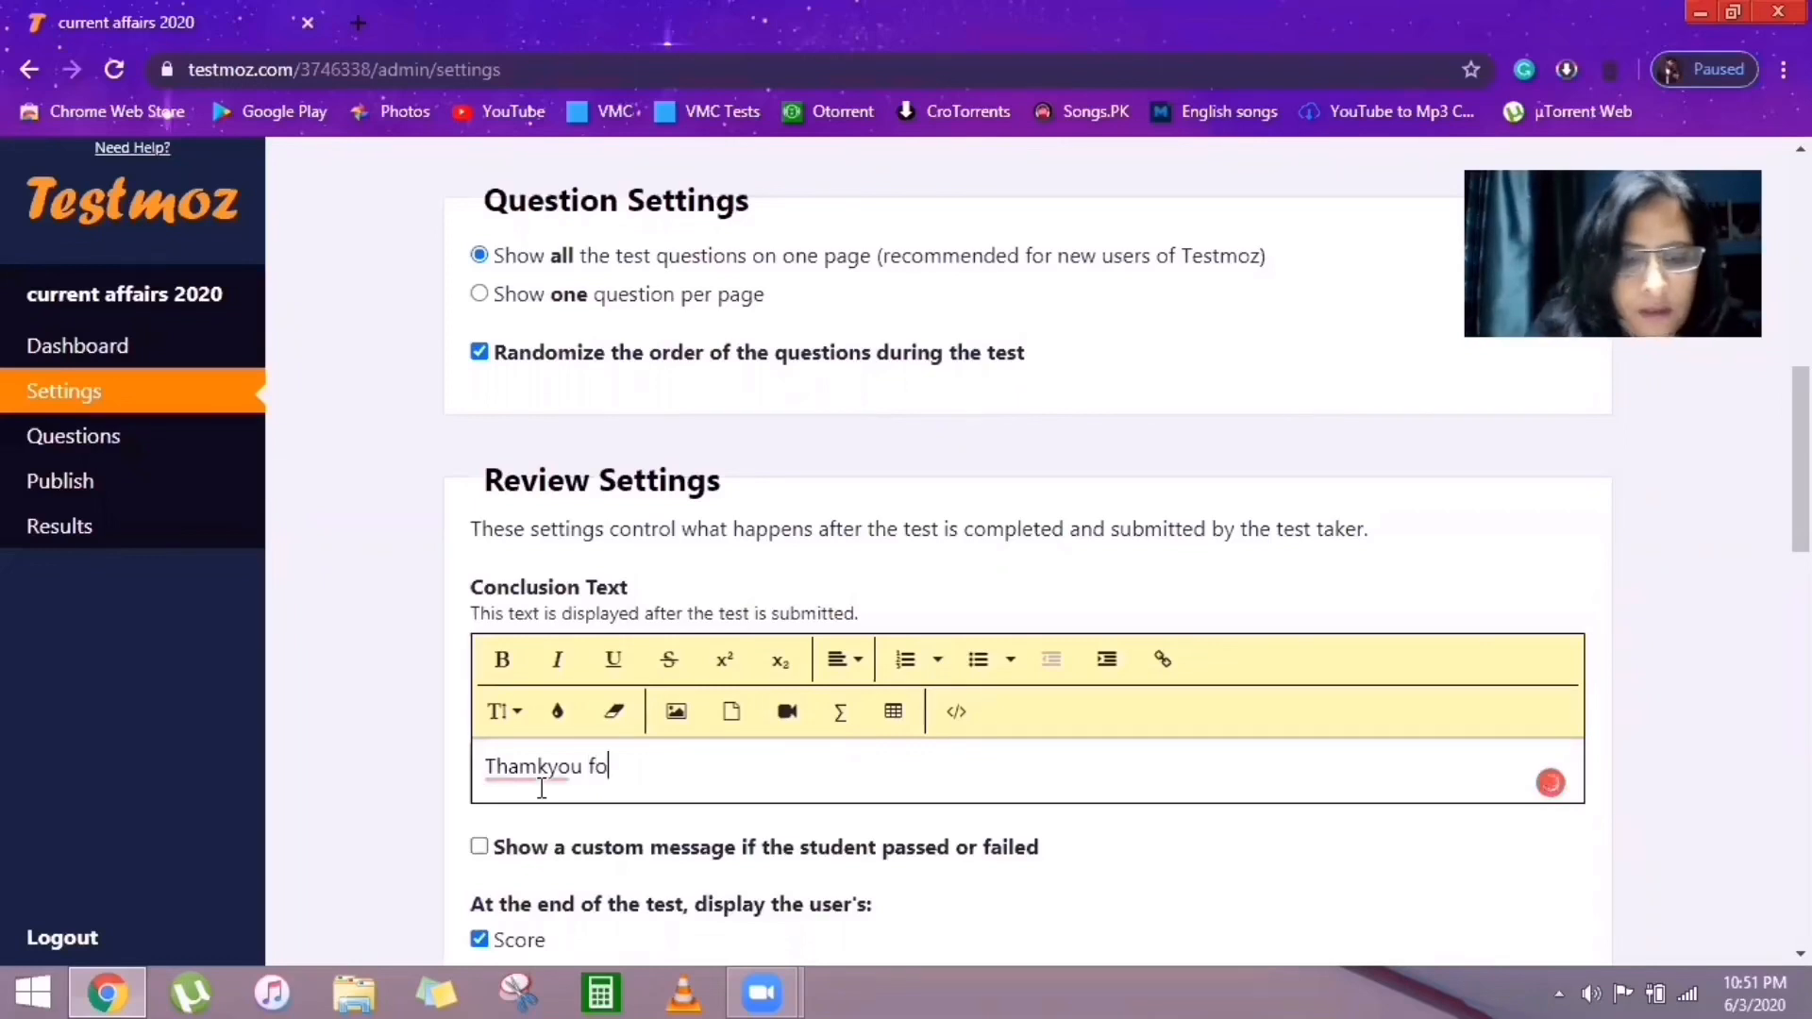
pyautogui.write('r S')
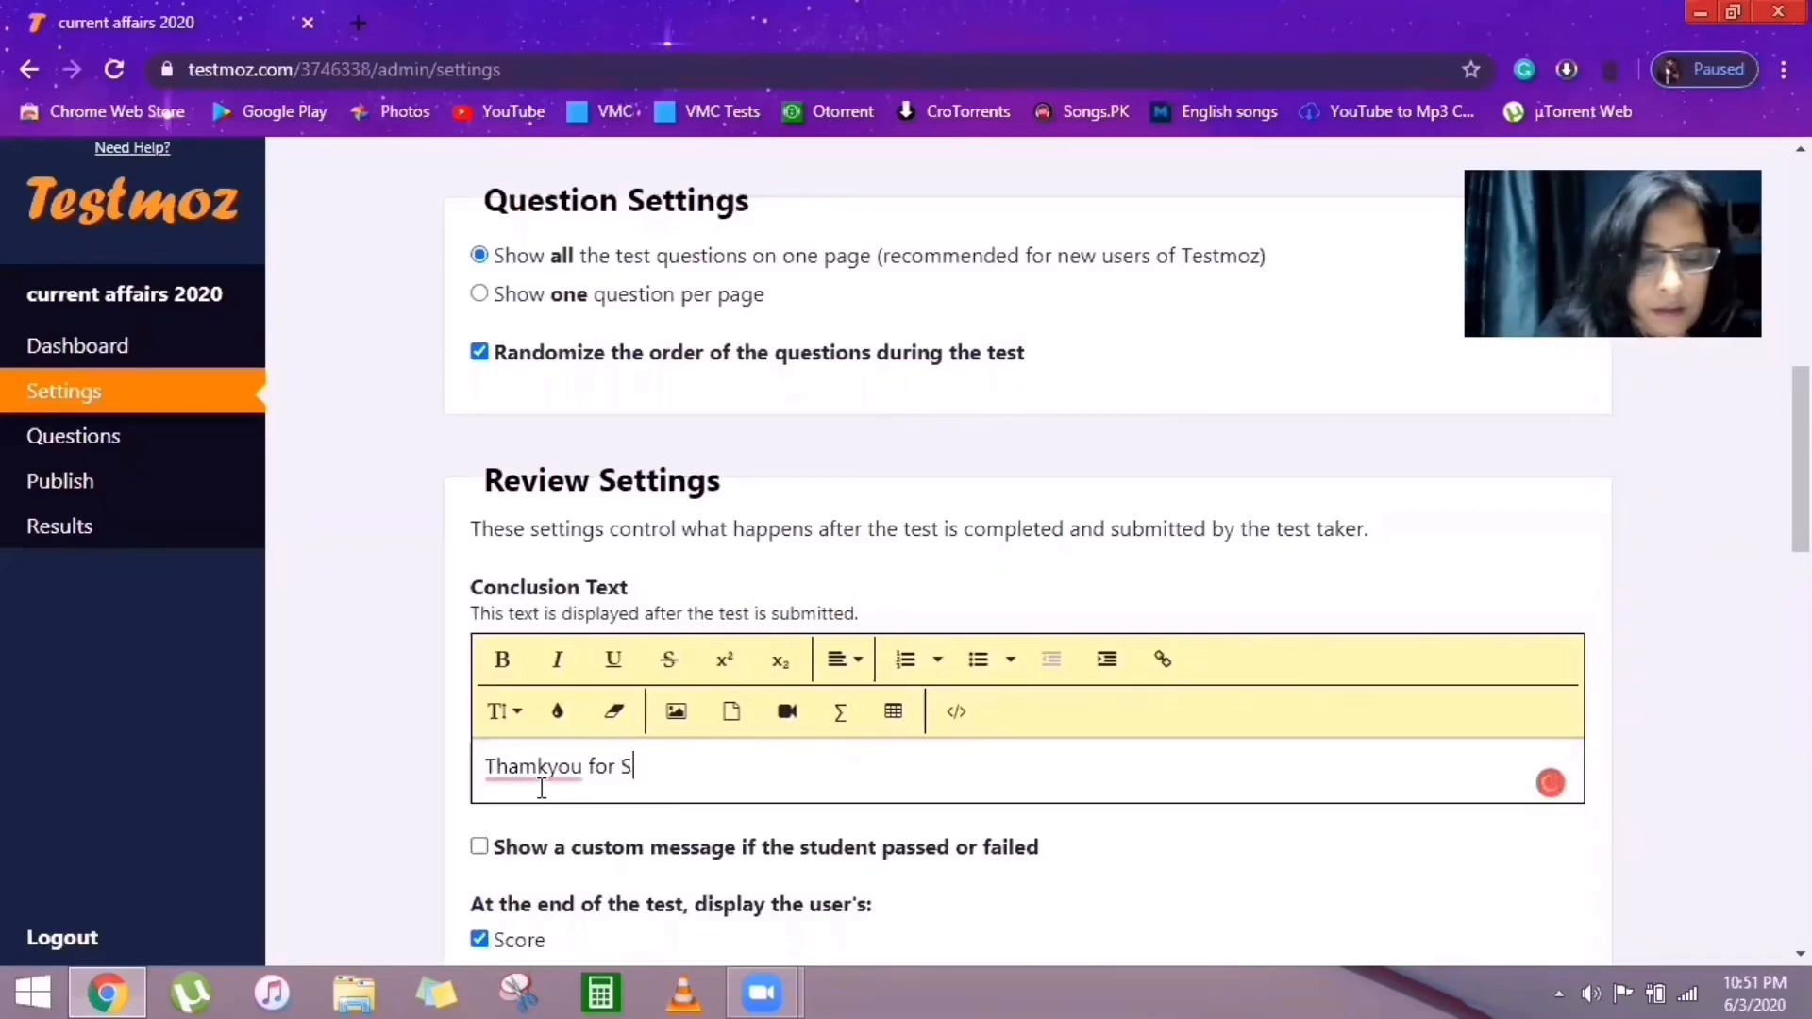
pyautogui.write('ubm')
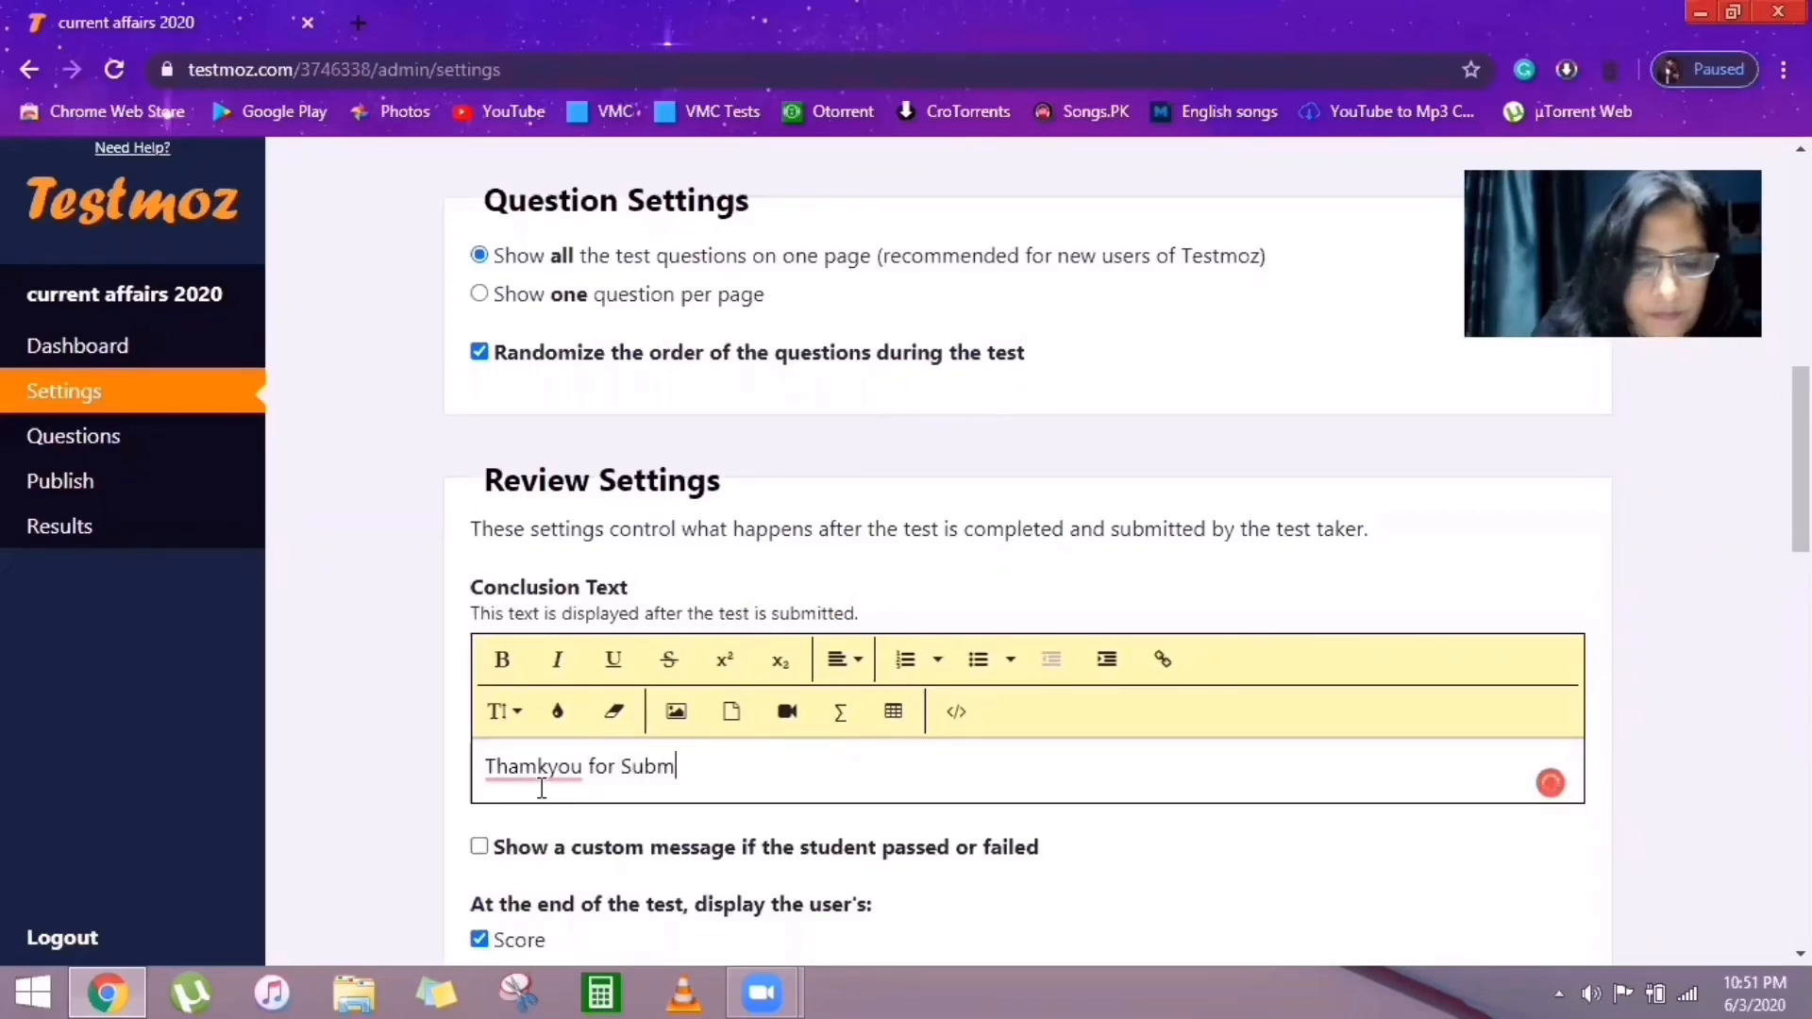
pyautogui.write('ission')
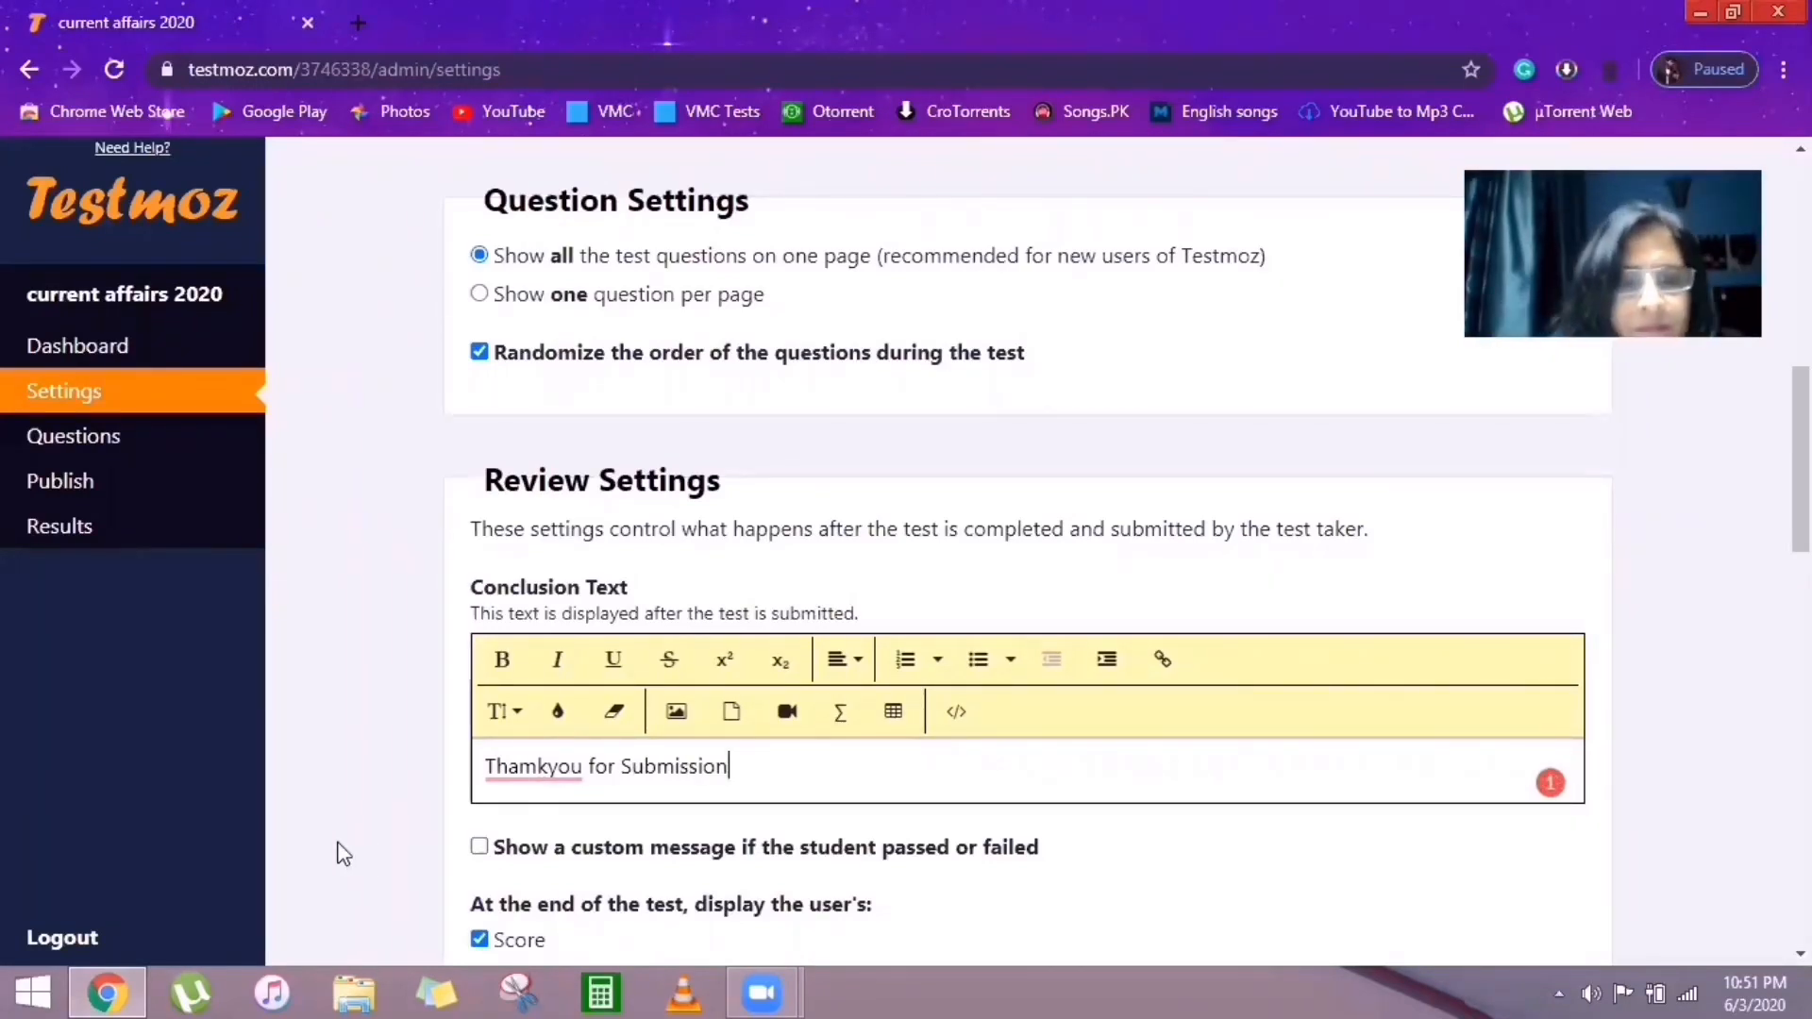
pyautogui.moveTo(536, 767)
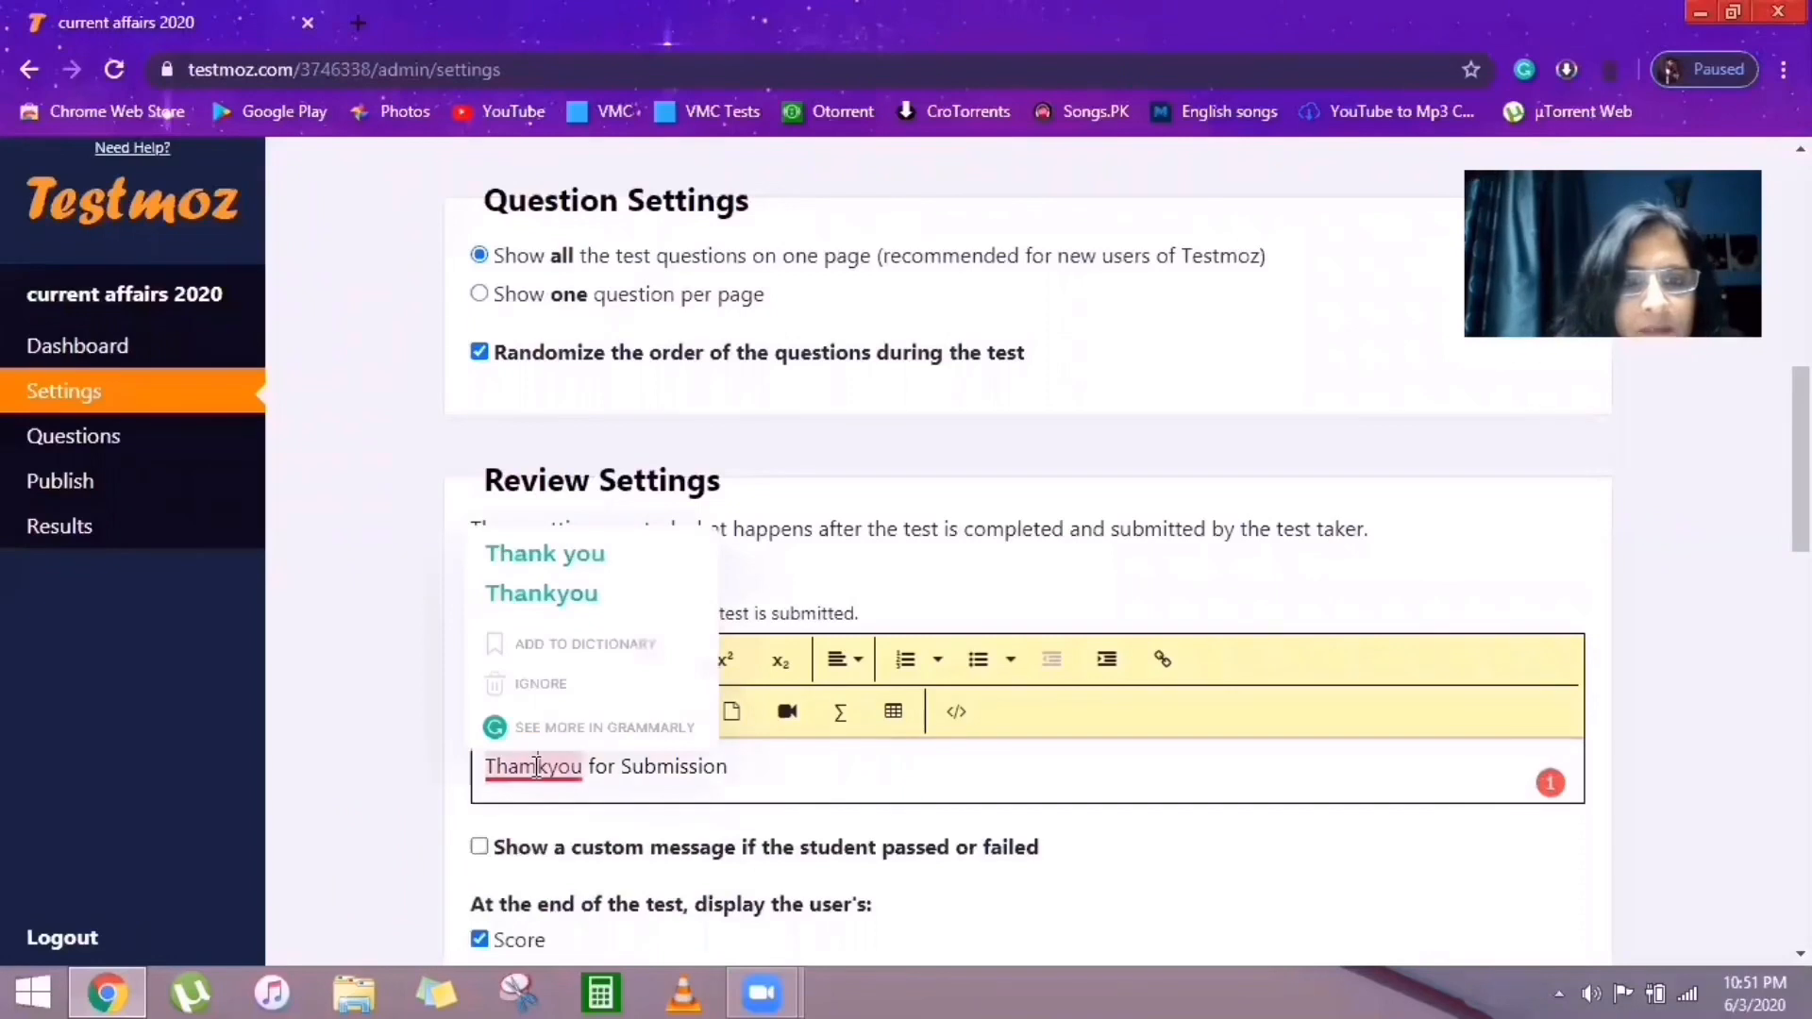
pyautogui.click(536, 768)
pyautogui.press('BackSpace')
pyautogui.write('n')
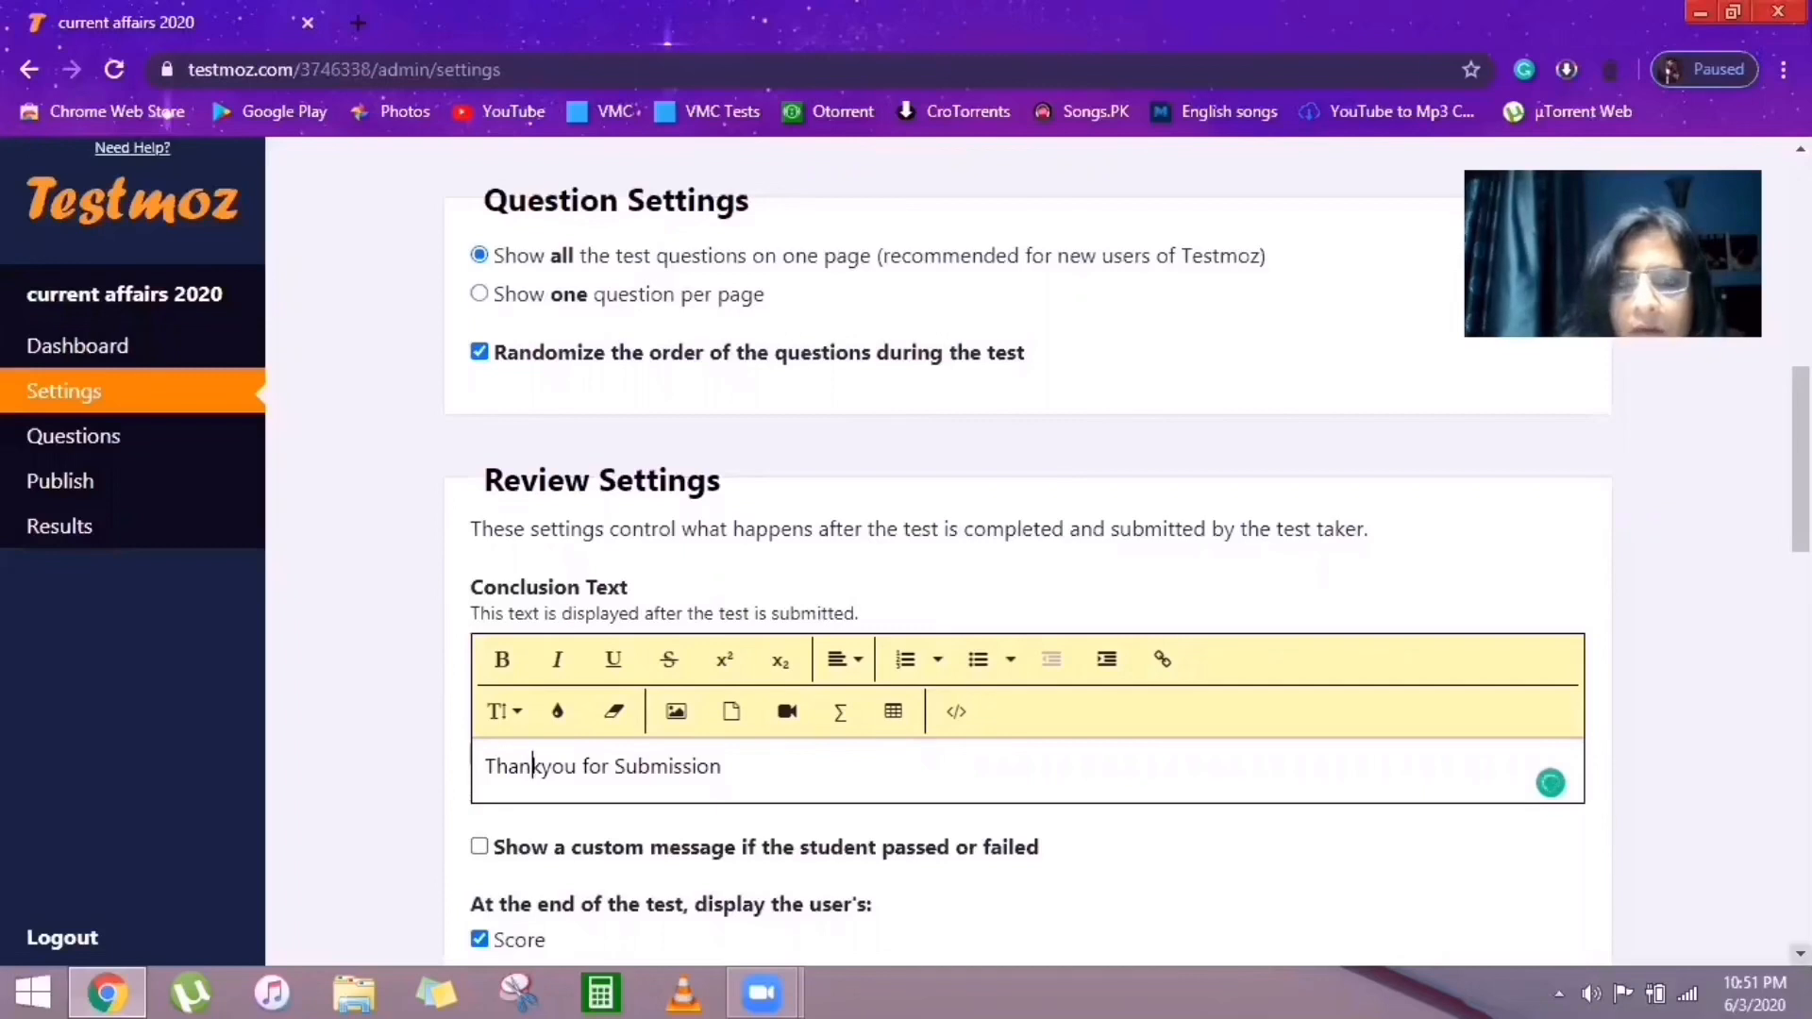
pyautogui.scroll(-2, 1028, 557)
pyautogui.scroll(-2, 1029, 557)
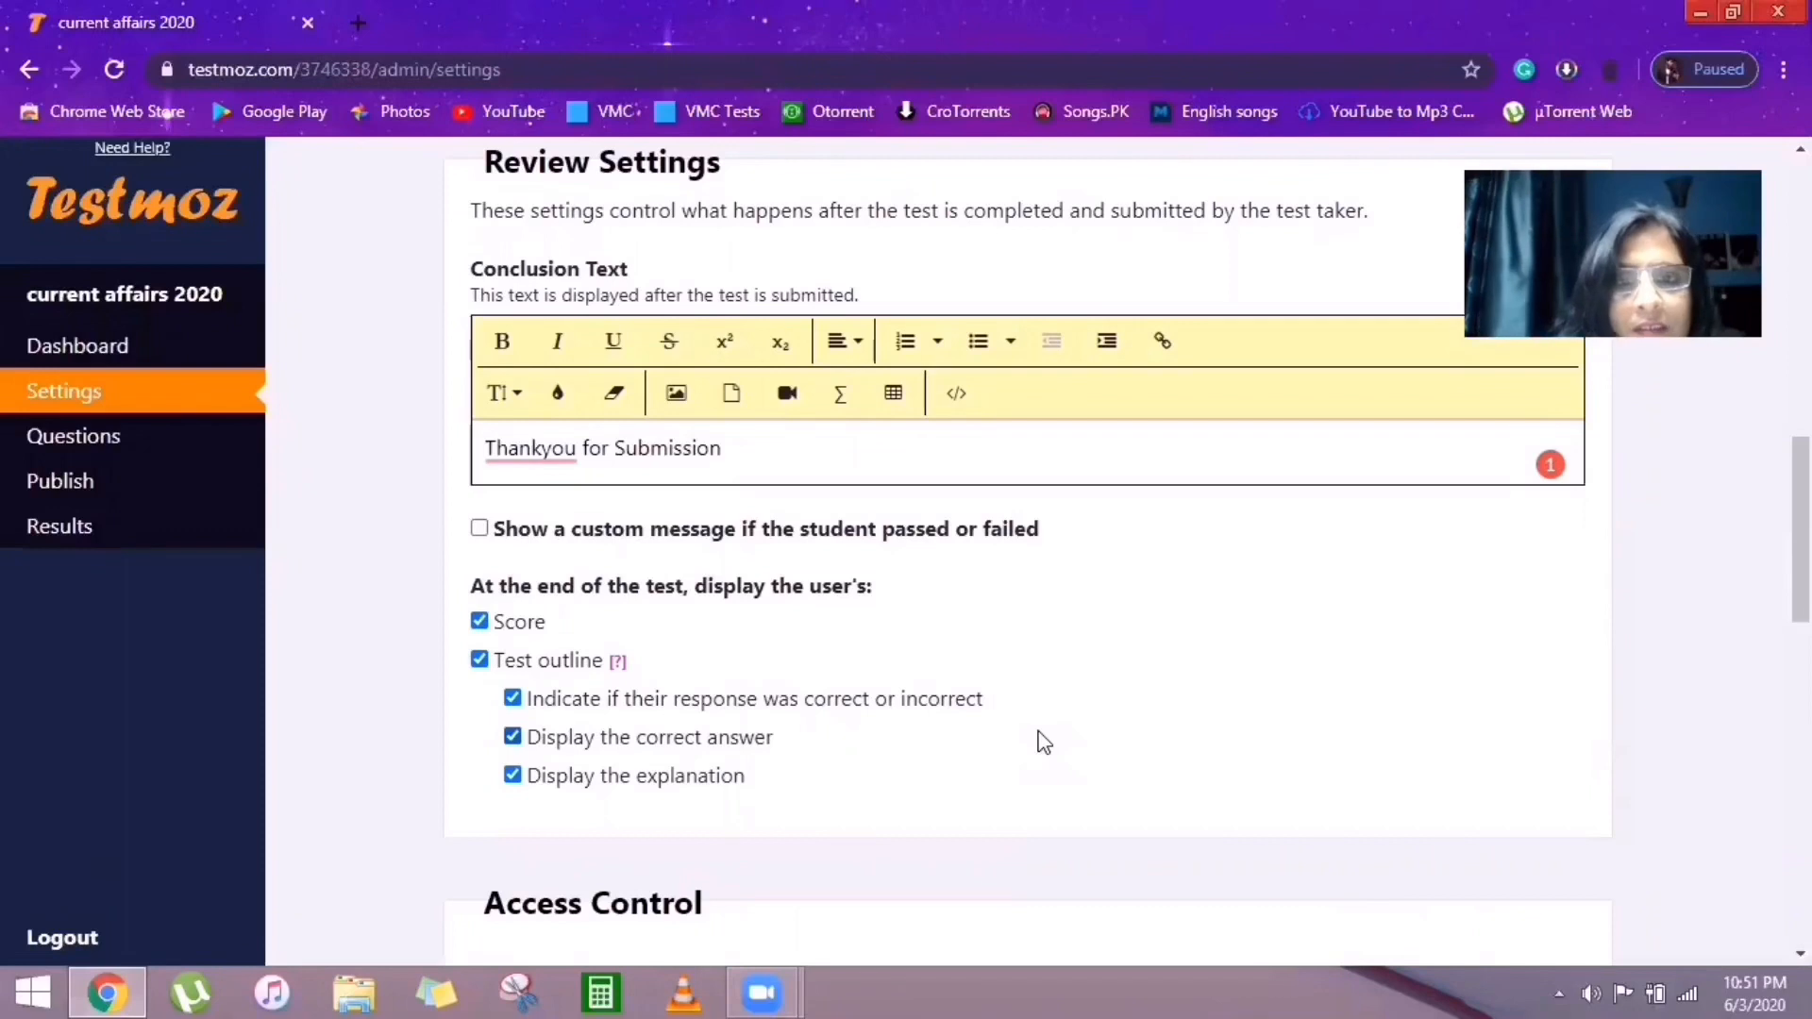
# Turn on custom pass/fail messages with a 50% passing score.
pyautogui.click(481, 532)
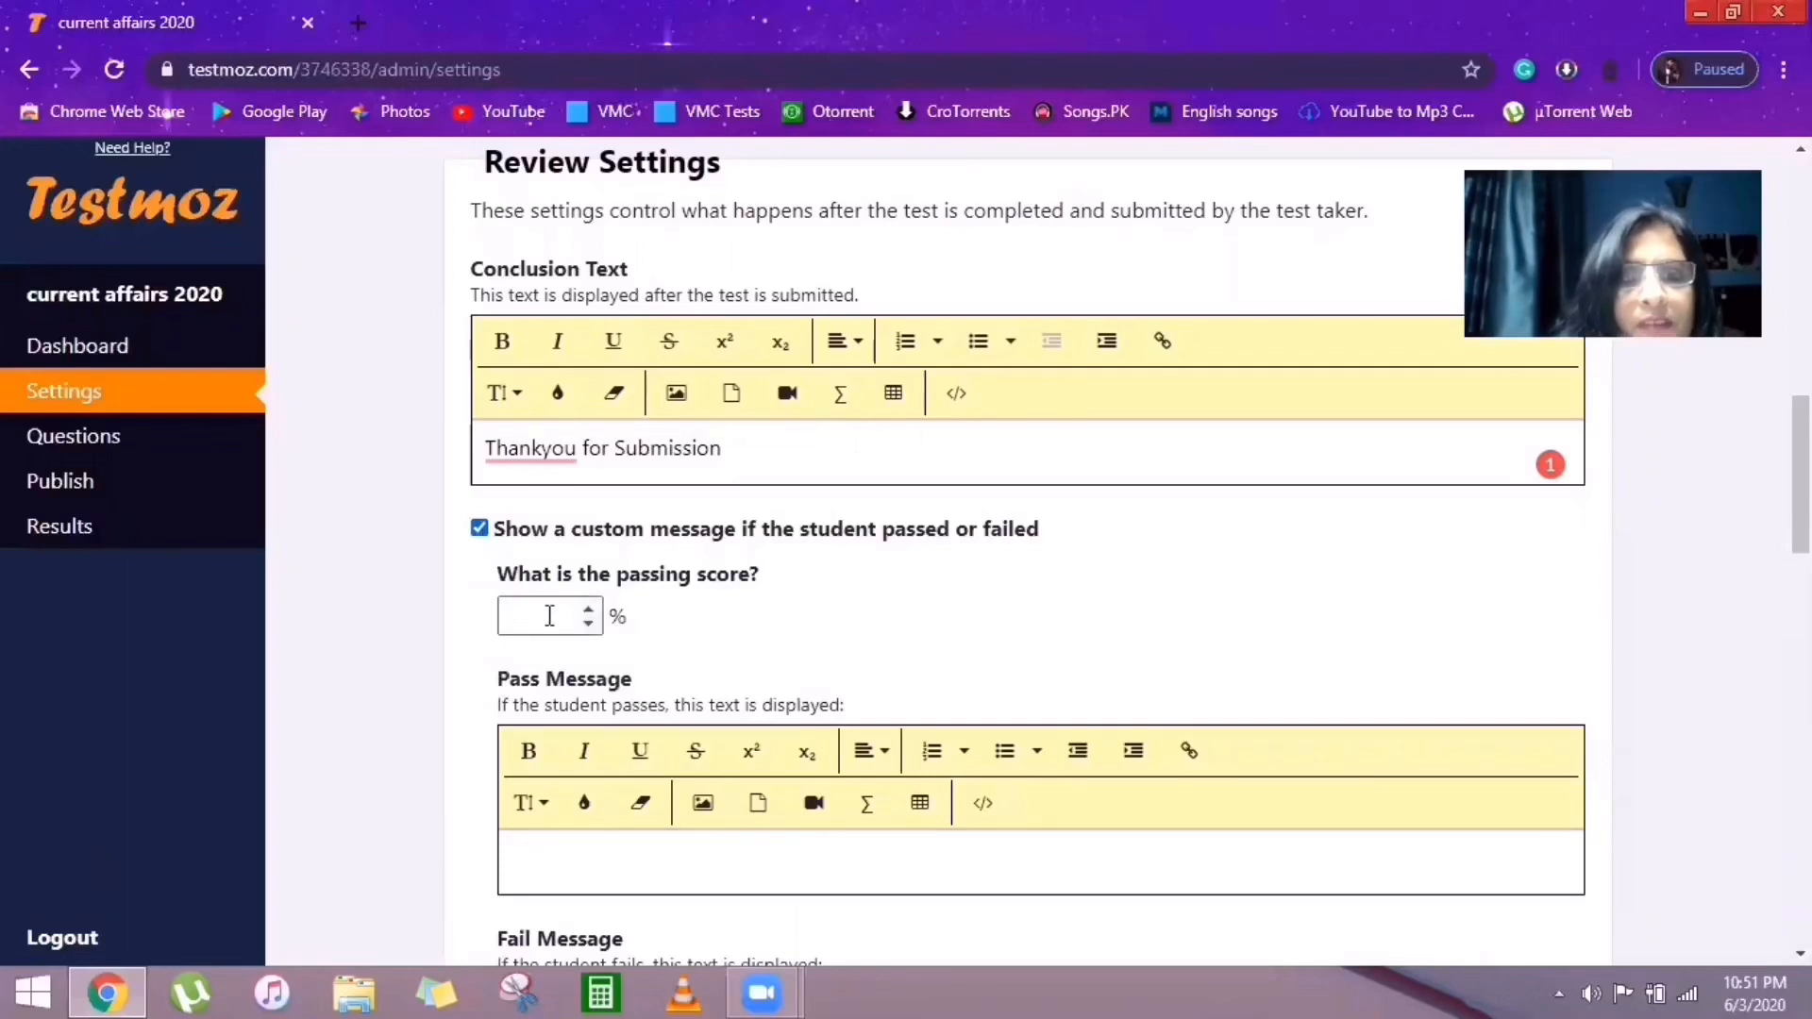
pyautogui.click(542, 618)
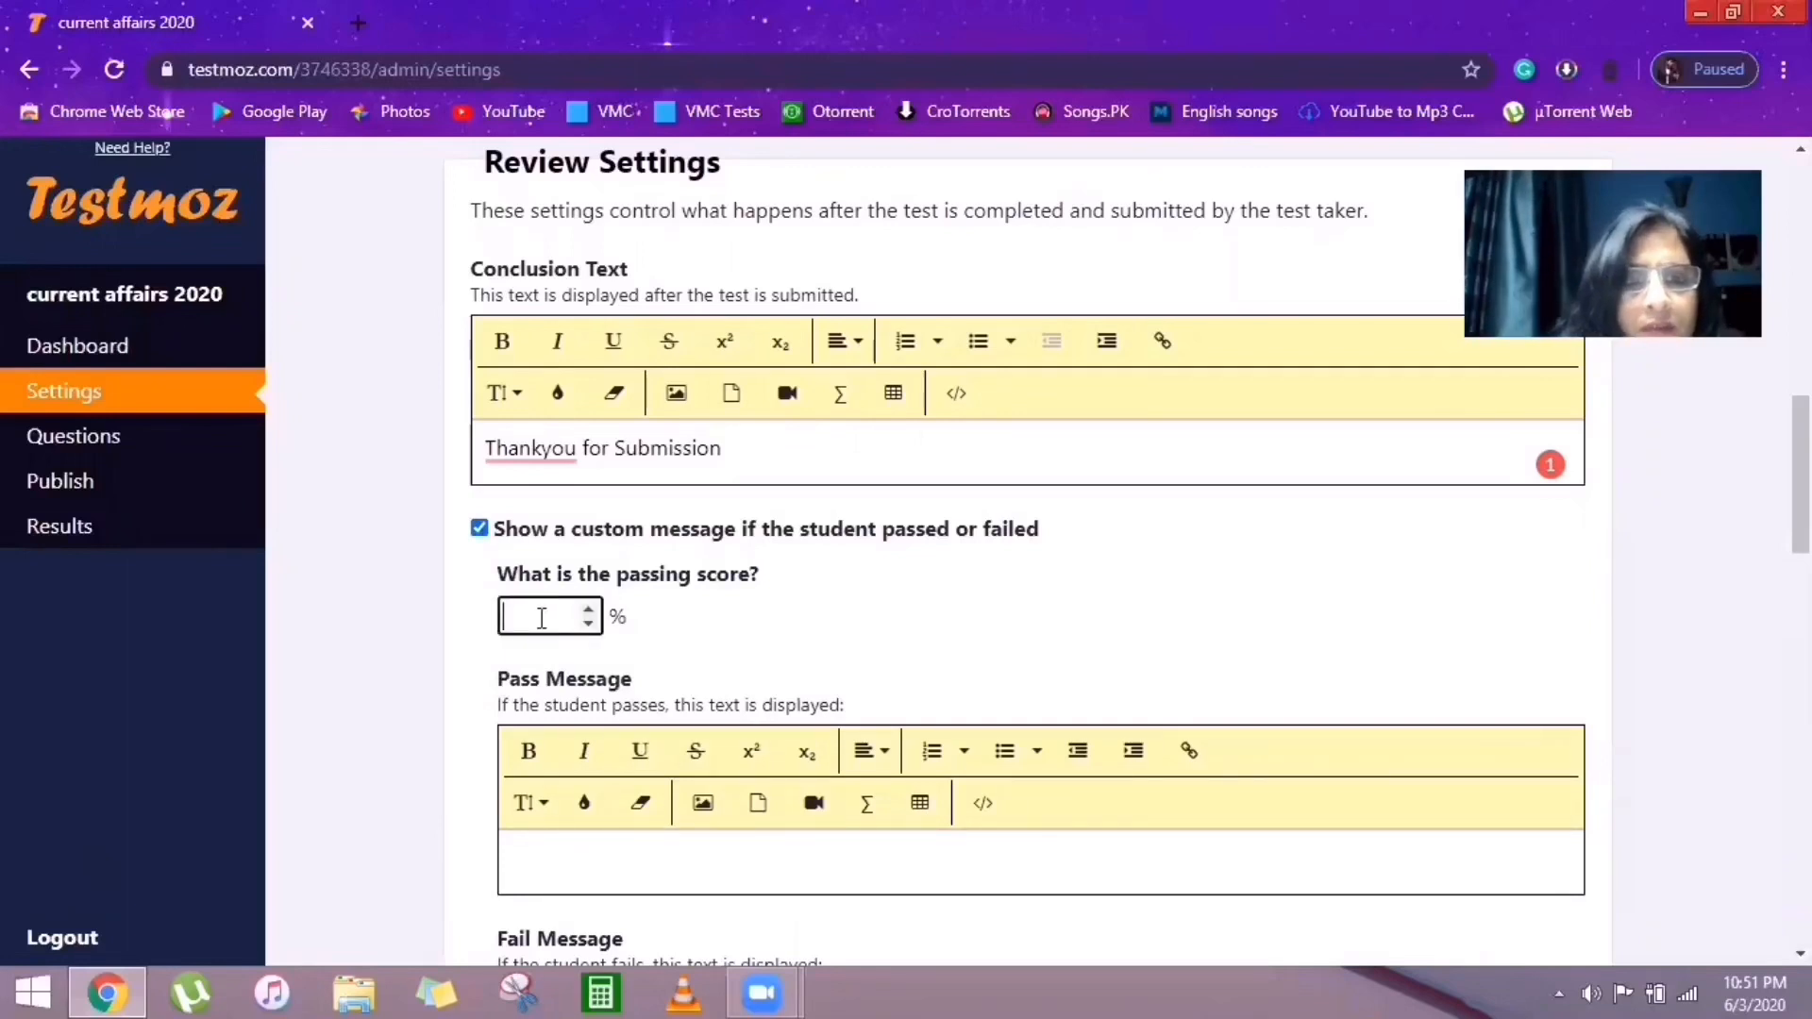
pyautogui.write('5')
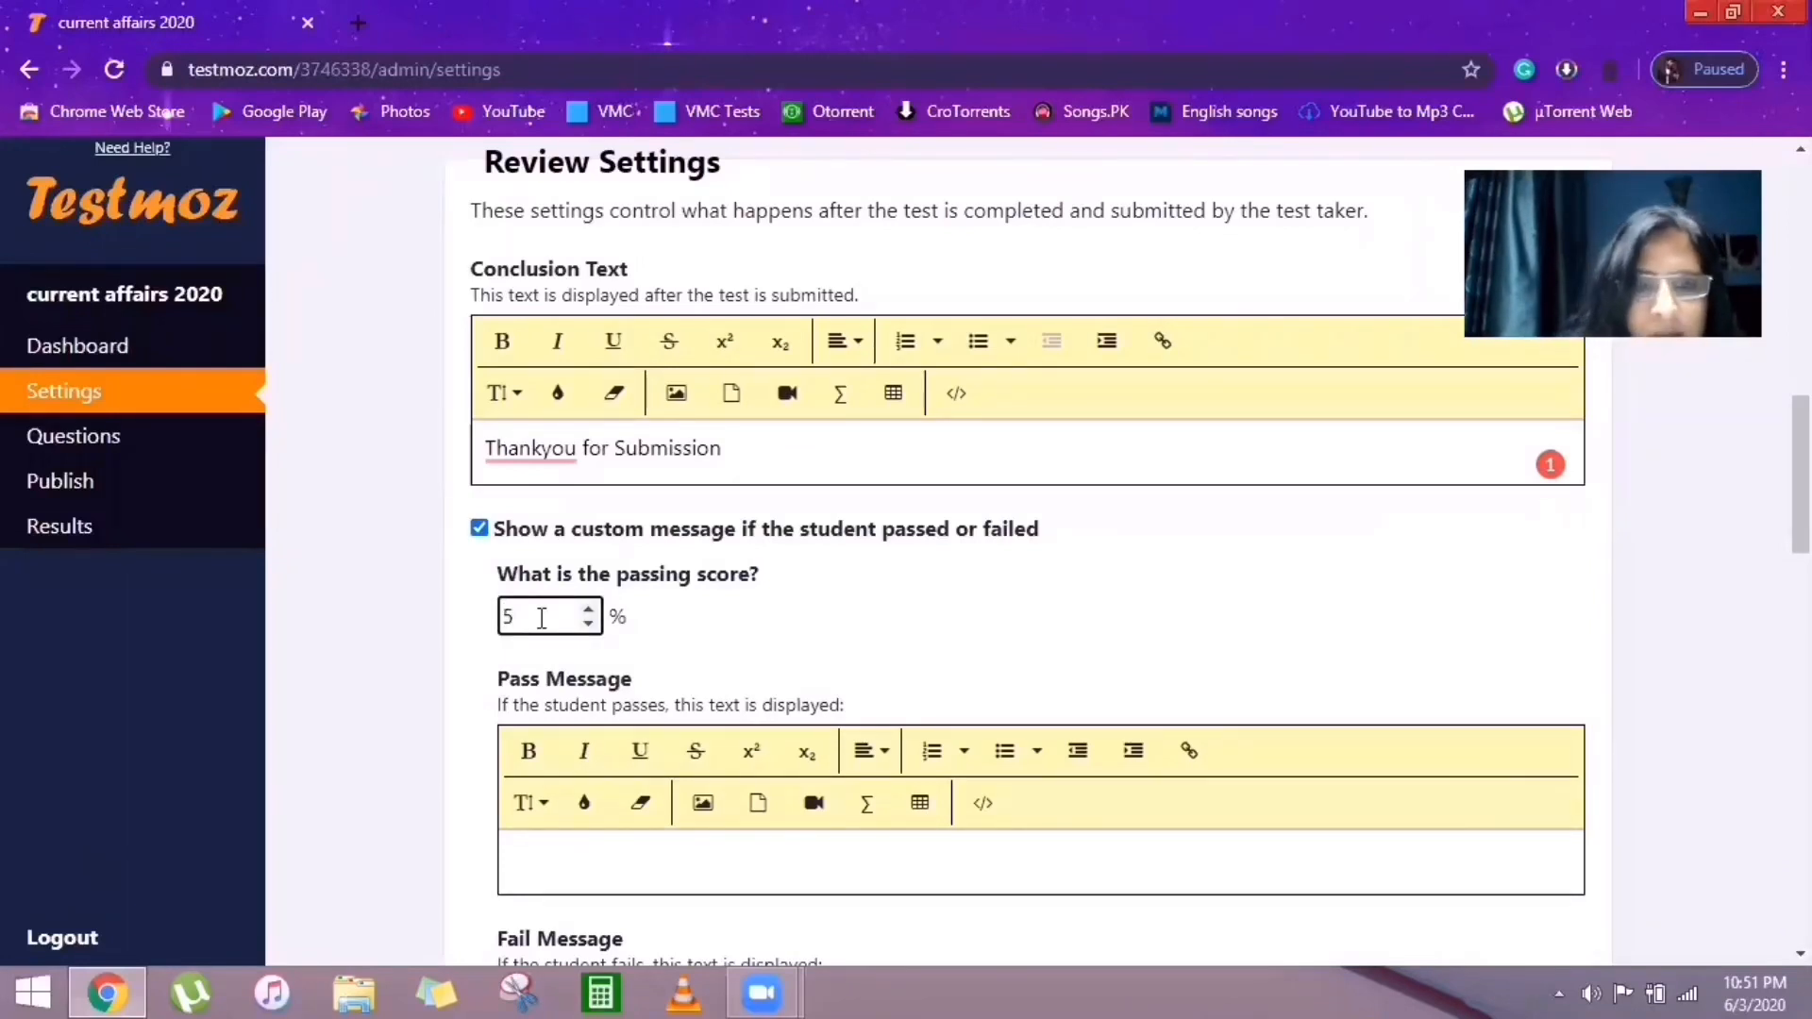
pyautogui.write('0')
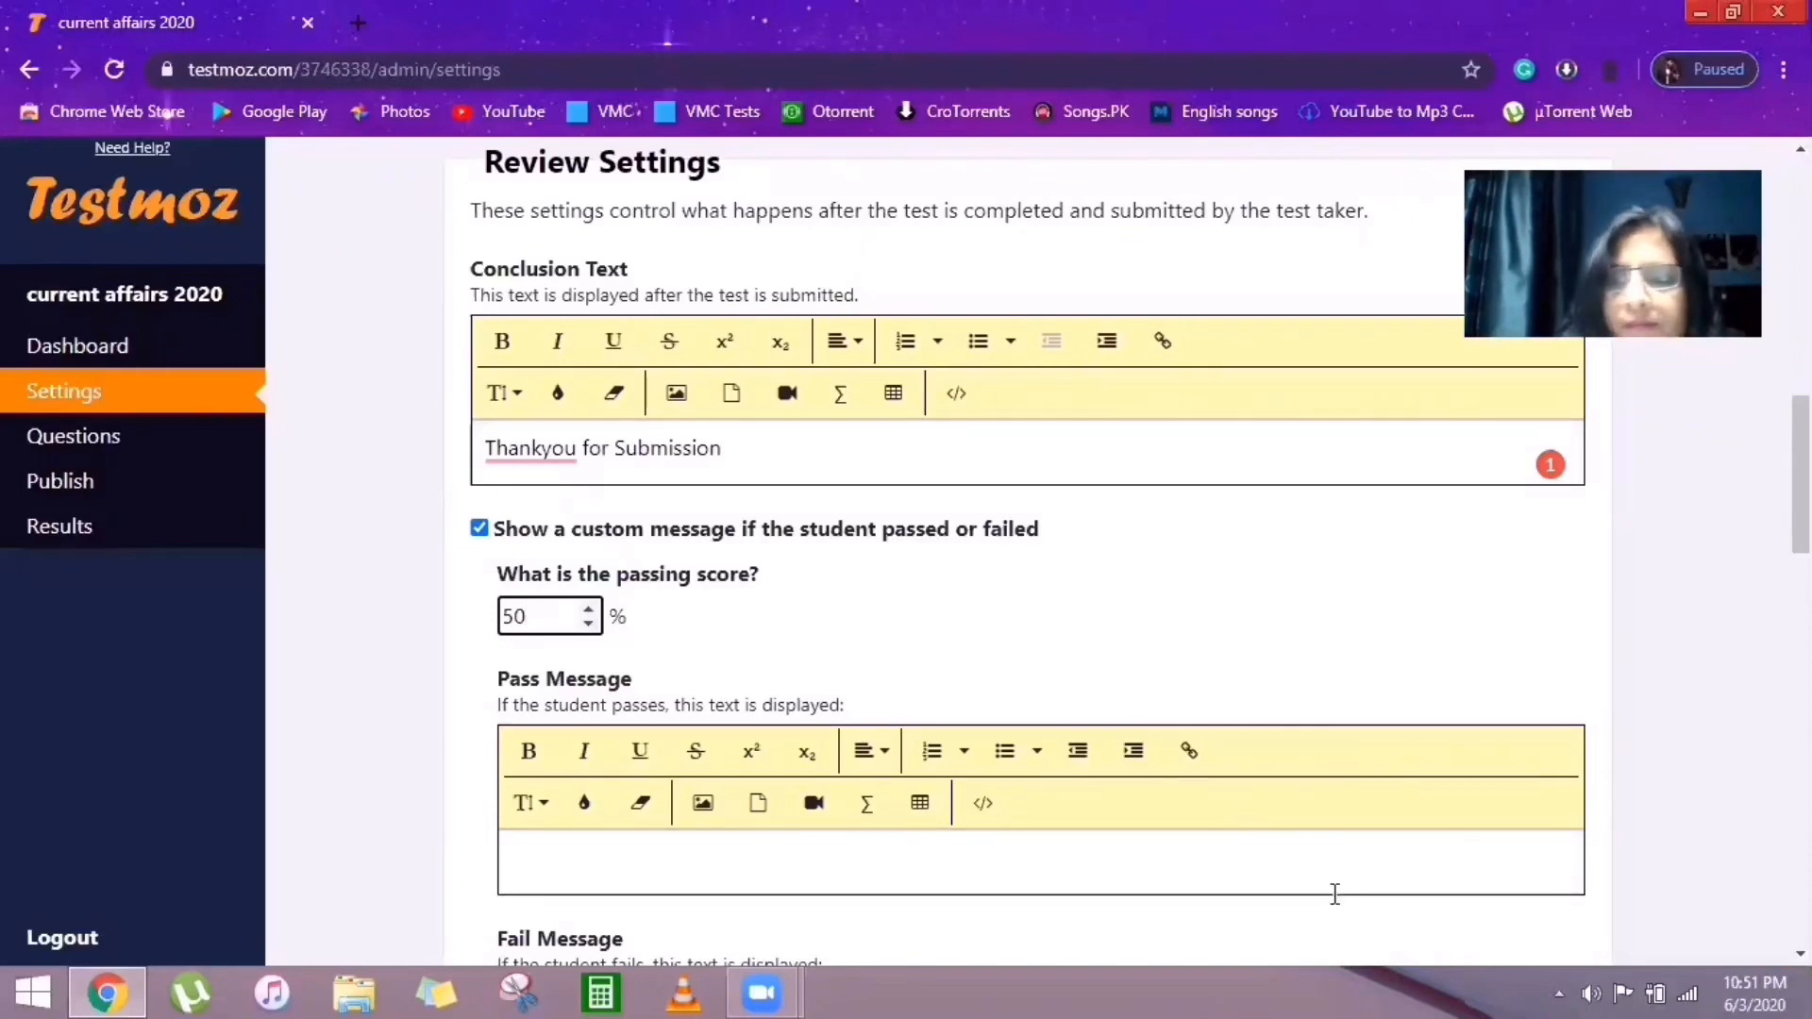
pyautogui.scroll(-3, 1029, 557)
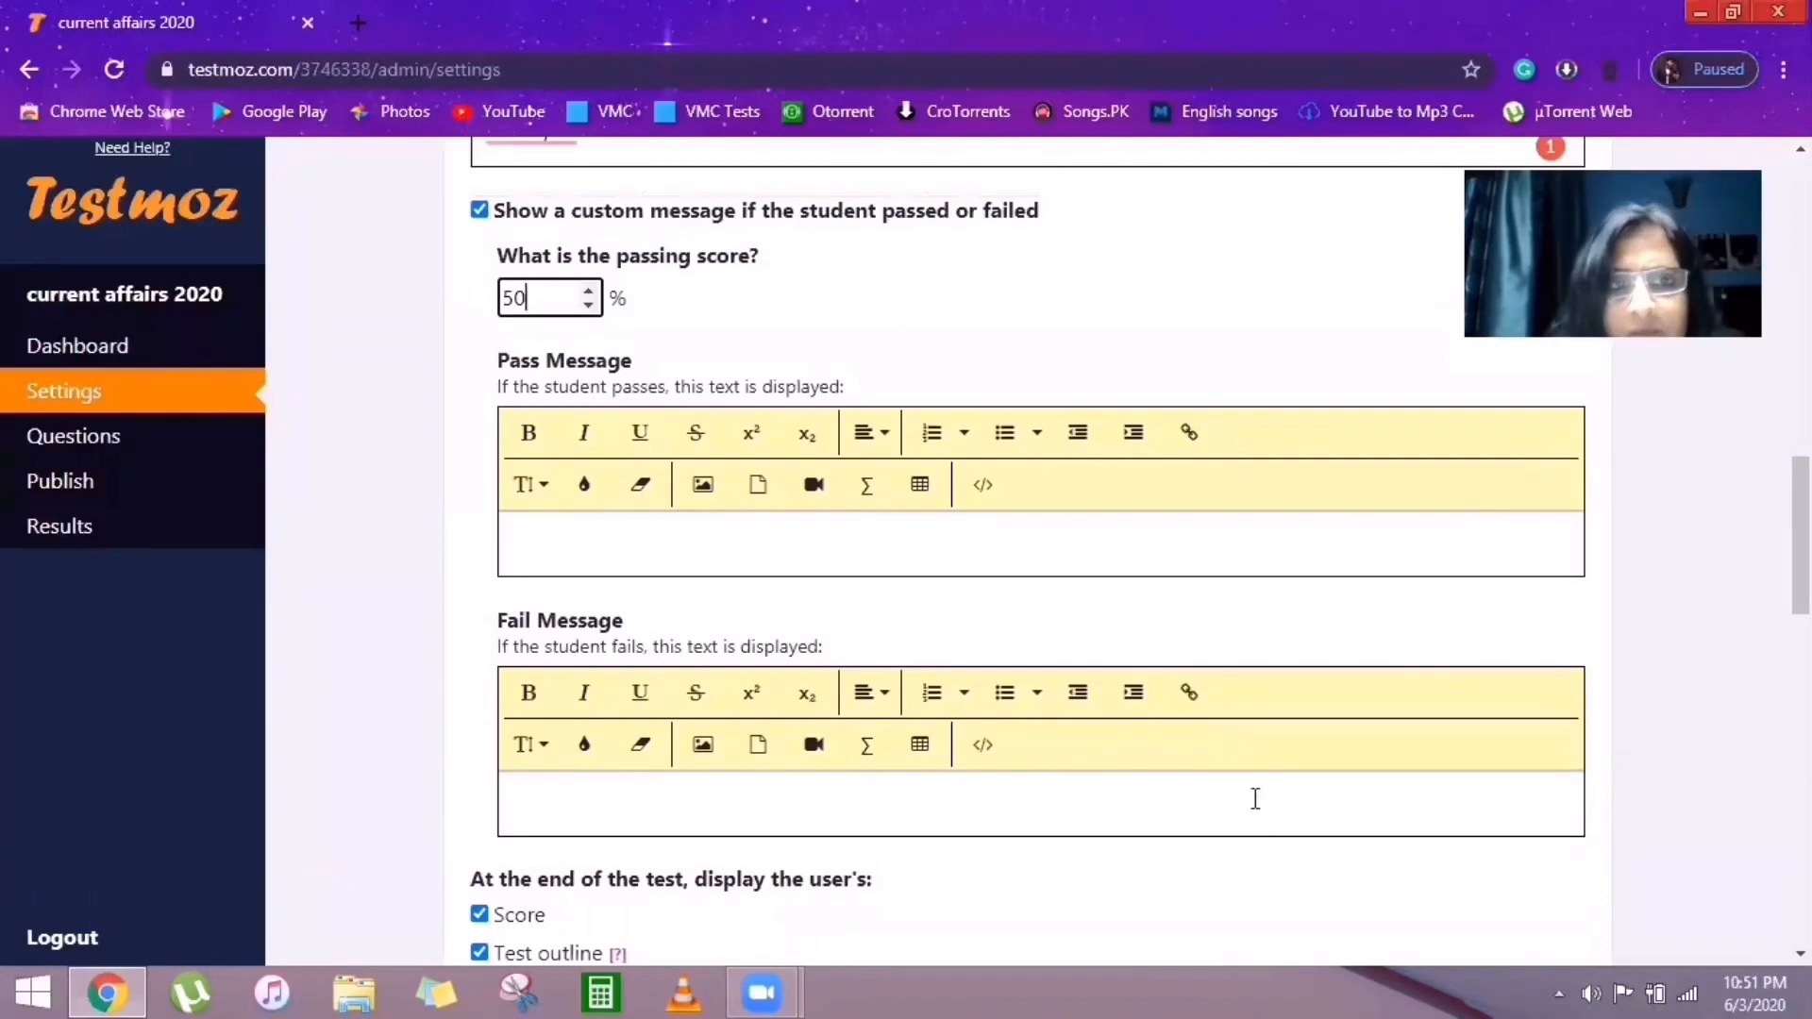
# Set the pass message to 'congratulations' and the fail message to 'do better next time. work Hard'.
pyautogui.click(560, 550)
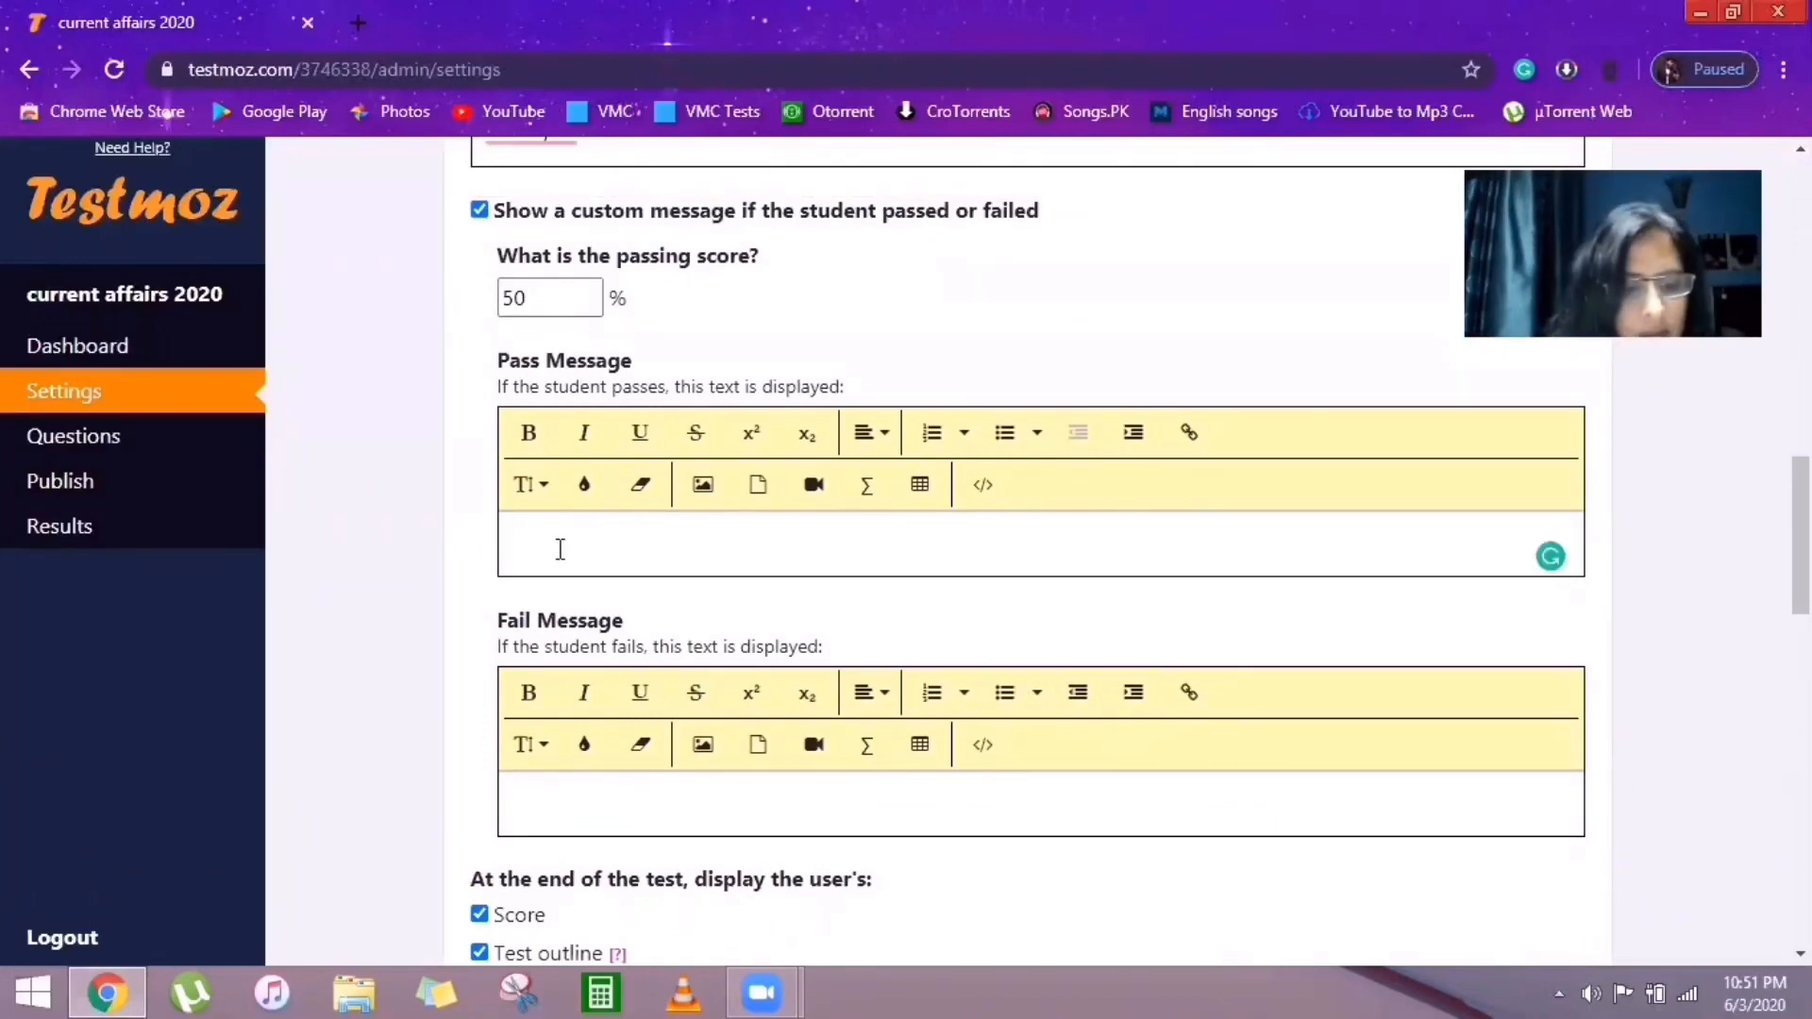
pyautogui.write('cong')
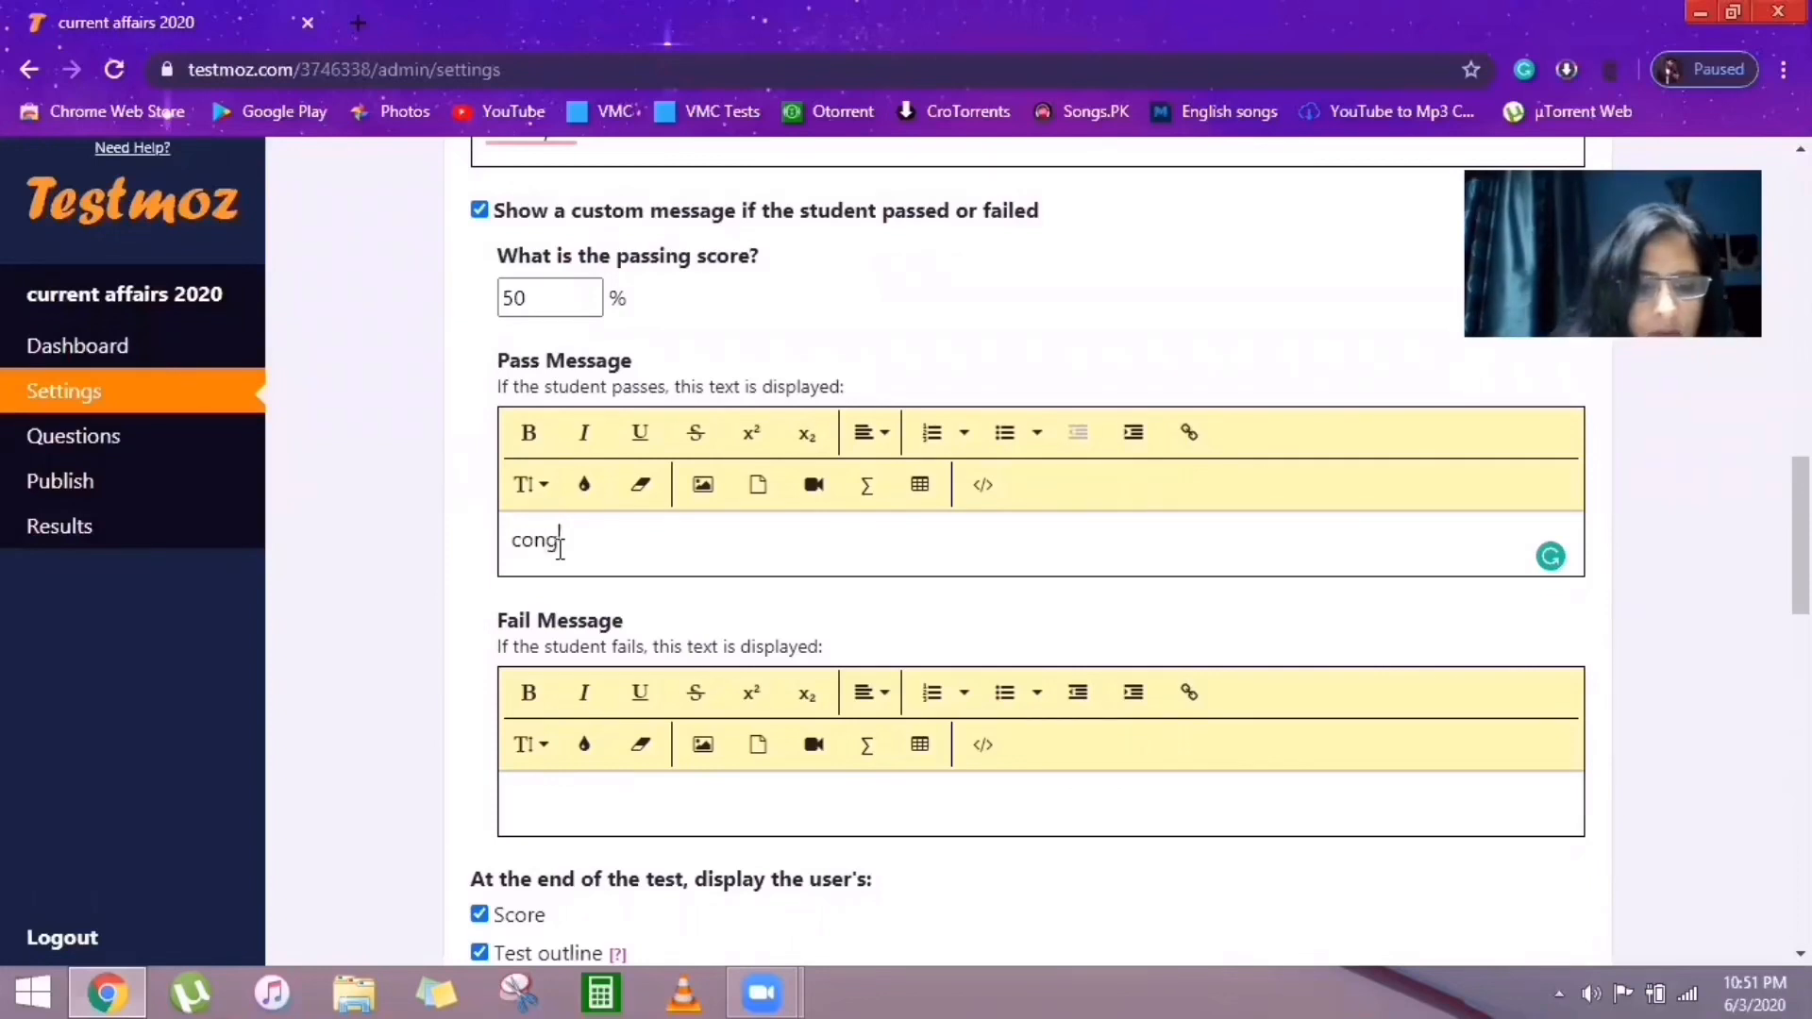
pyautogui.write('ratul')
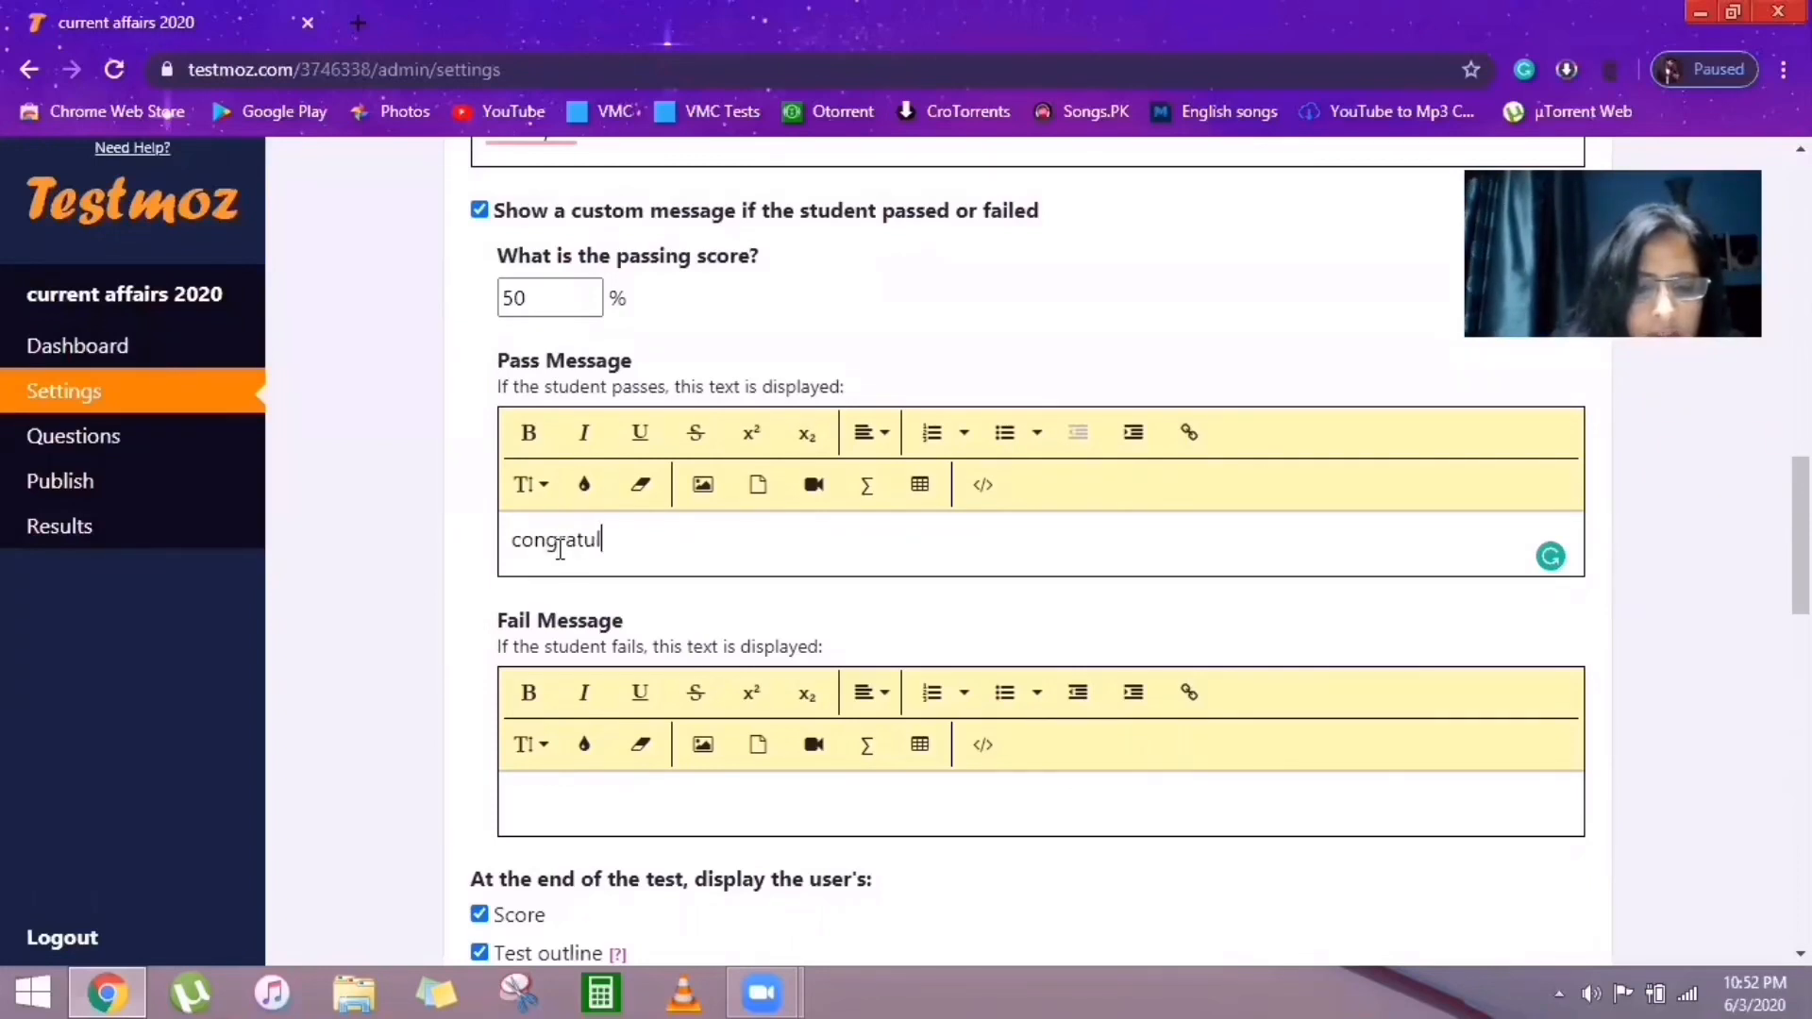
pyautogui.write('ations')
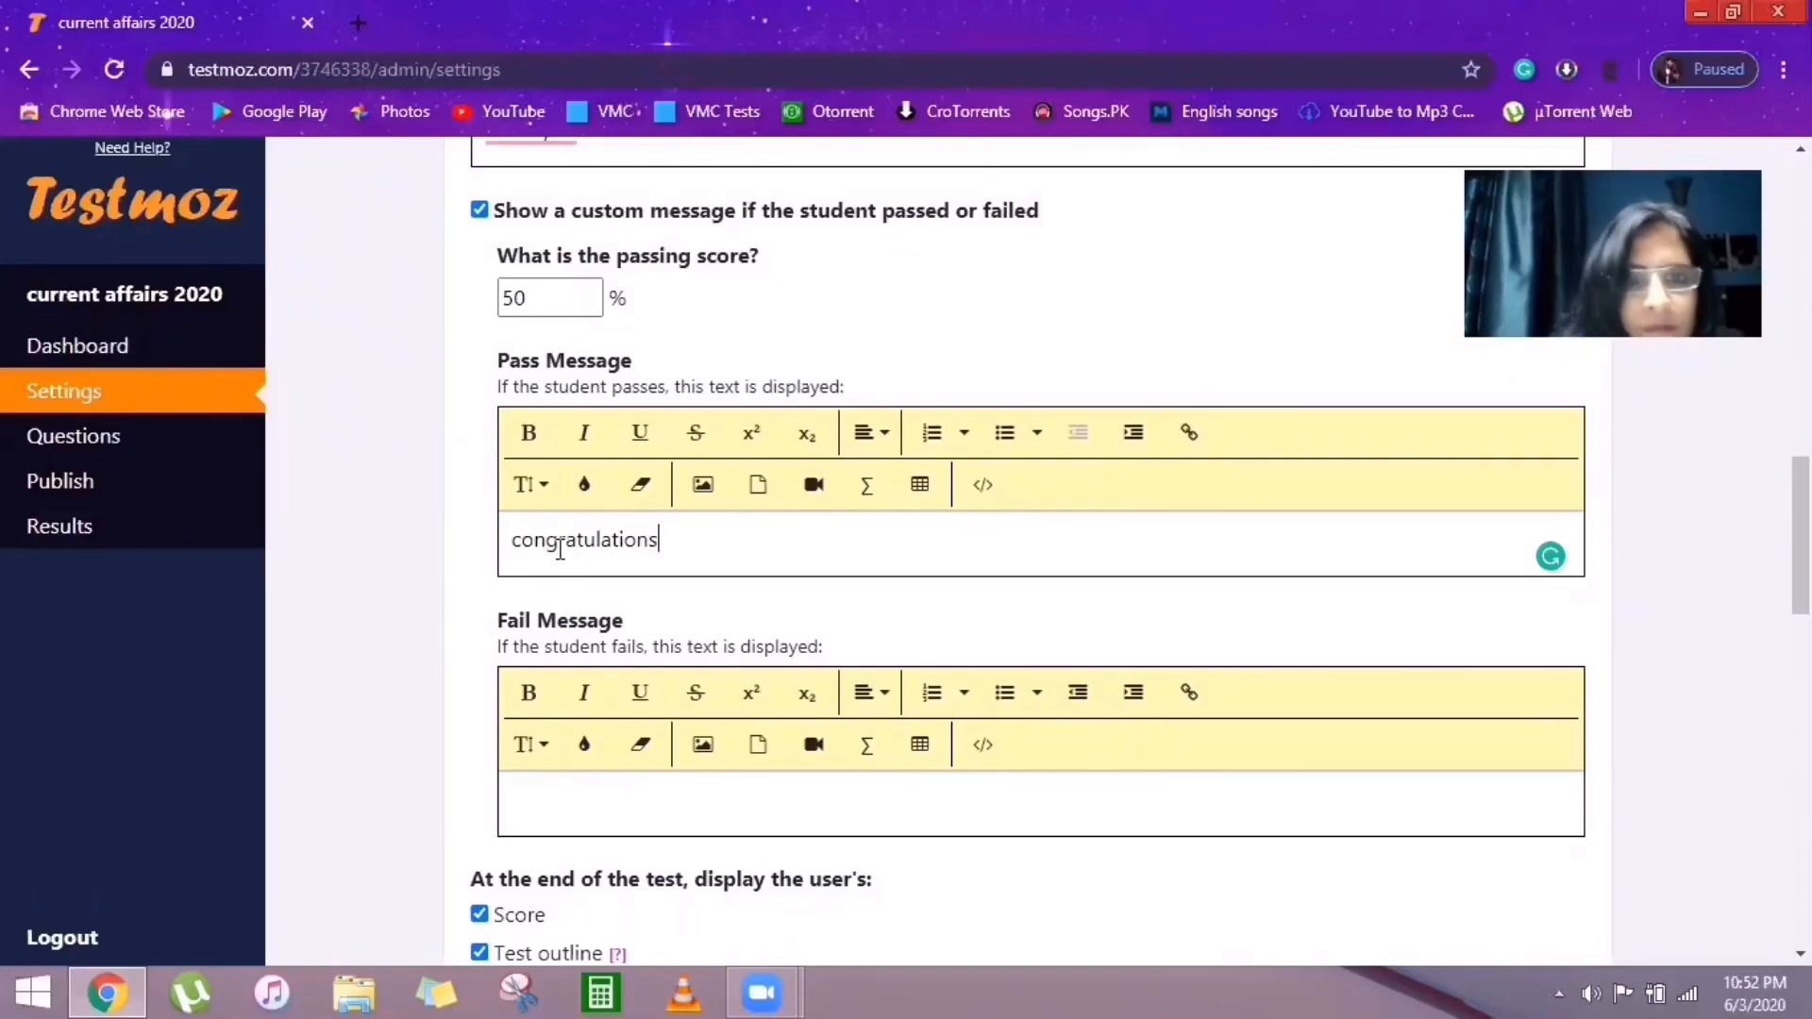
pyautogui.click(560, 802)
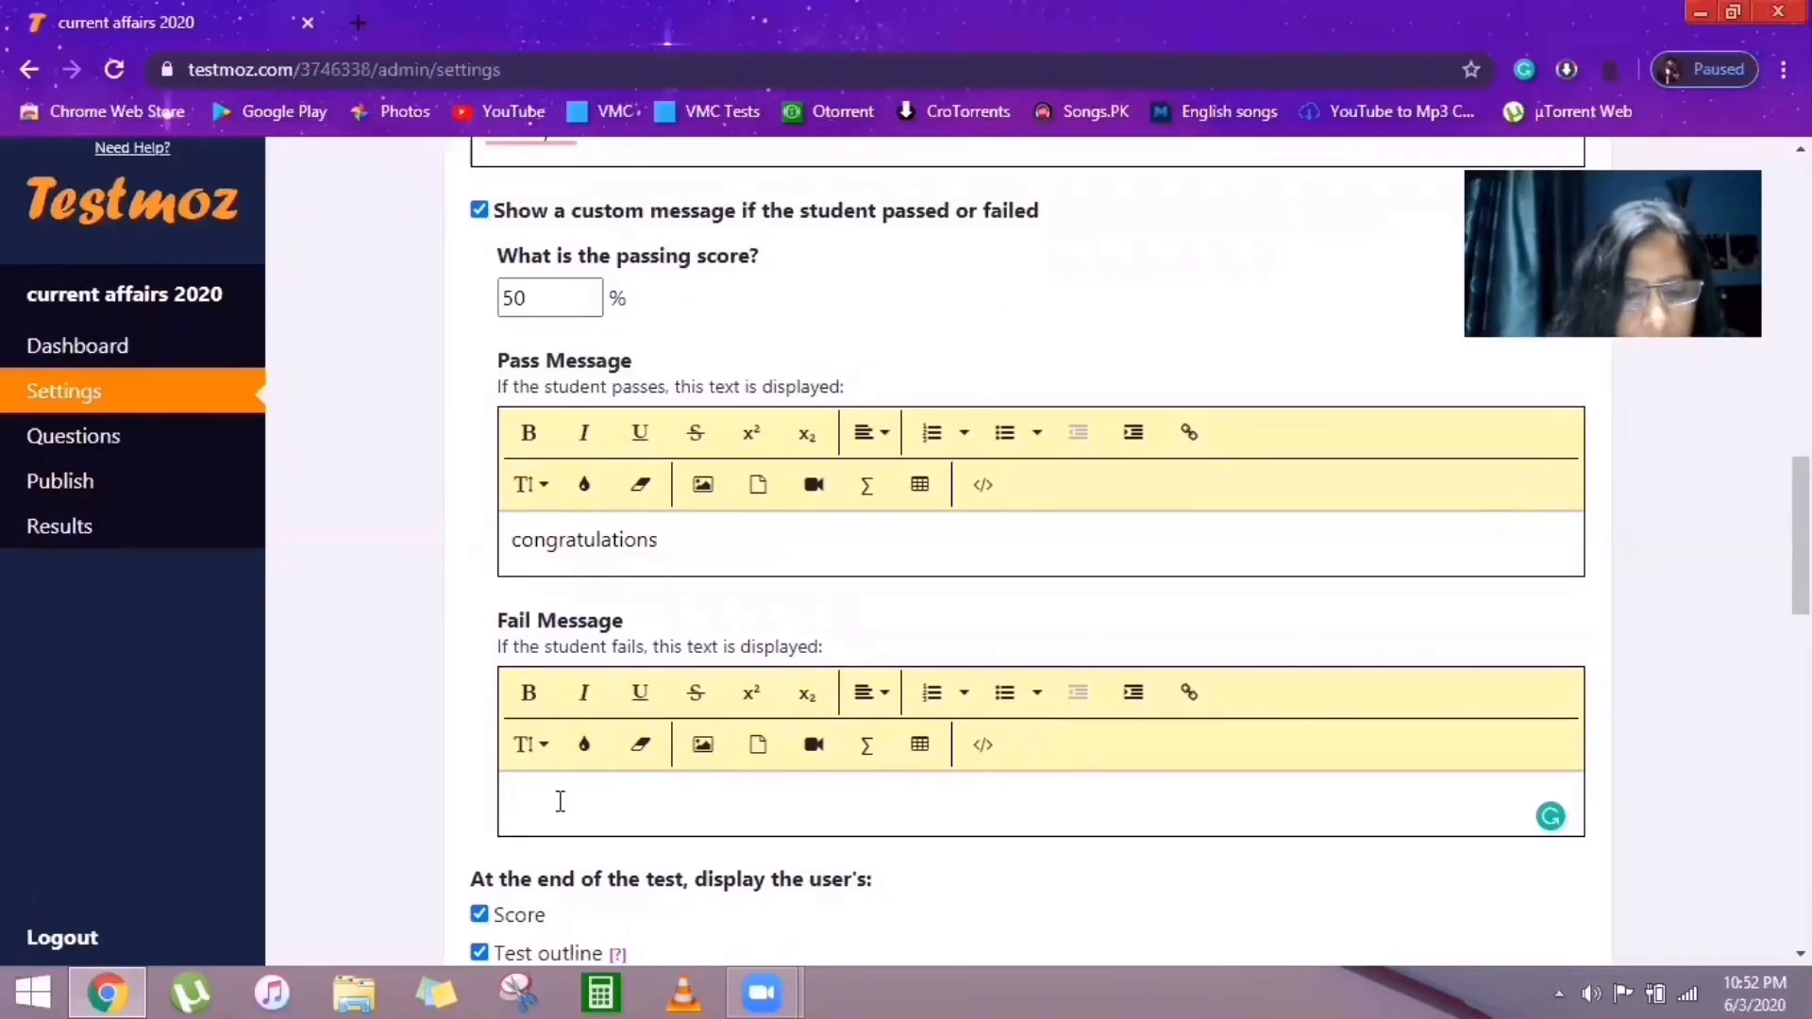
pyautogui.write('d')
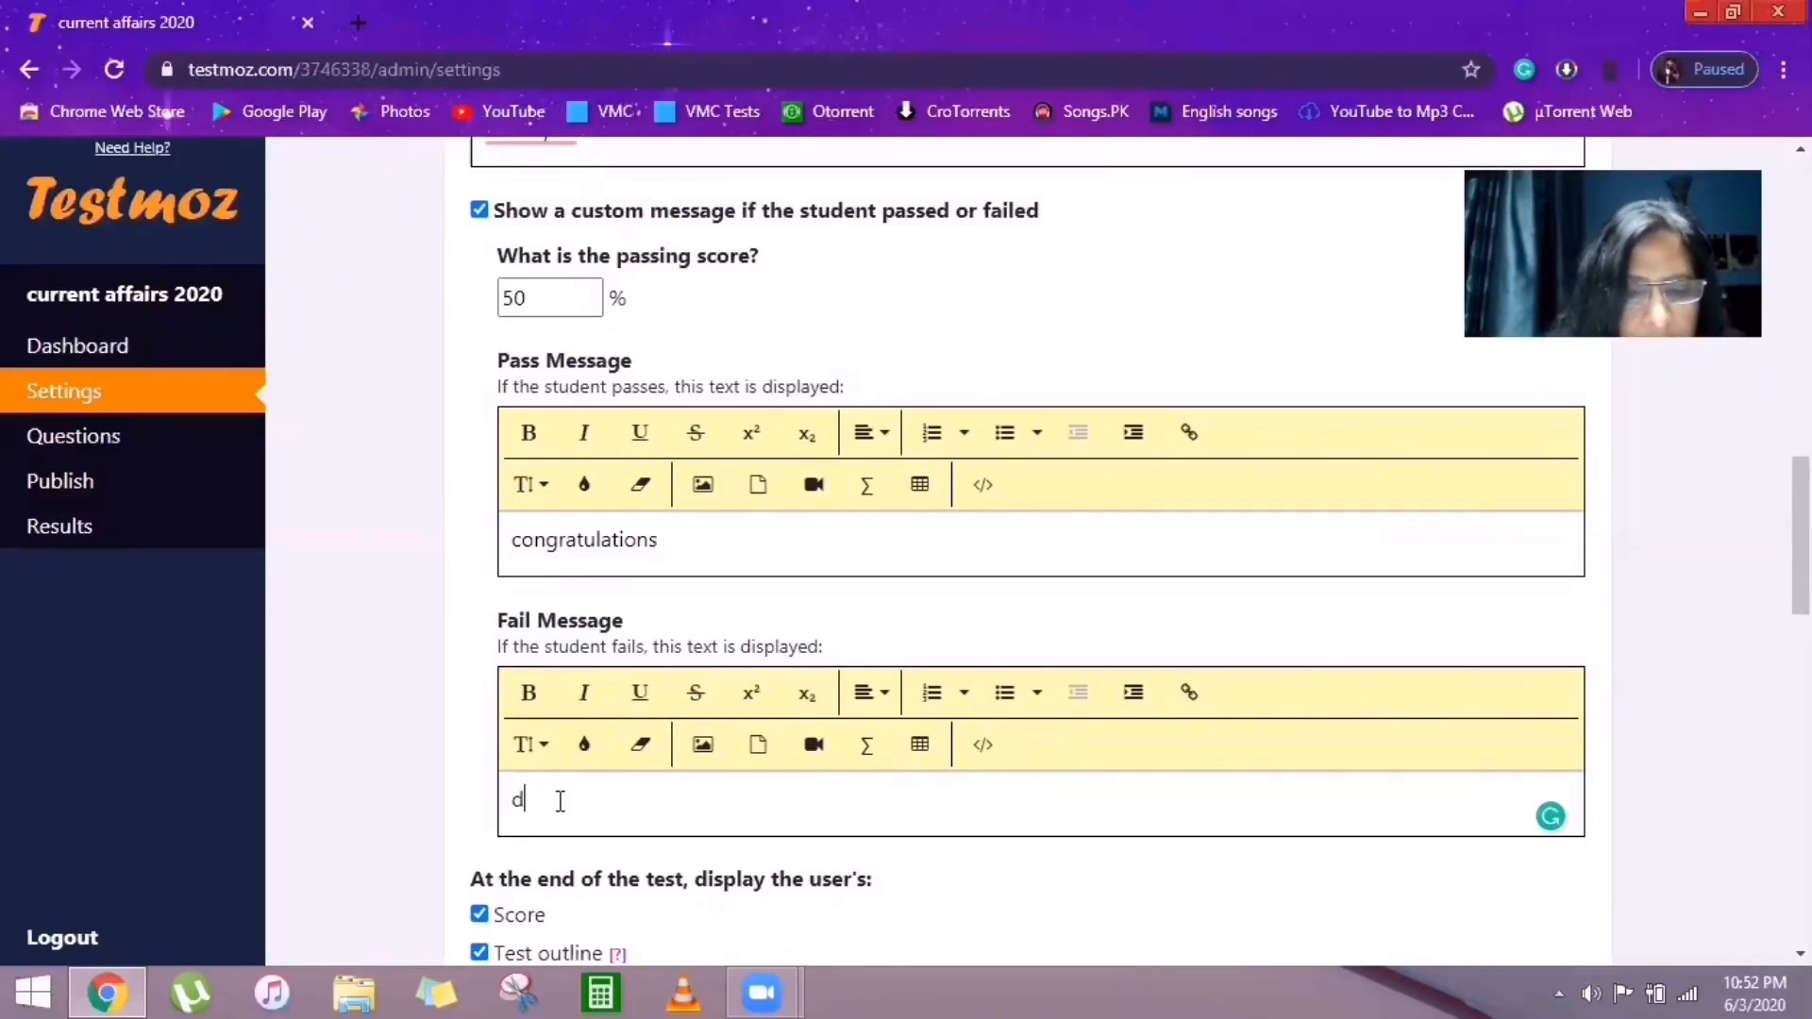
pyautogui.write('o better')
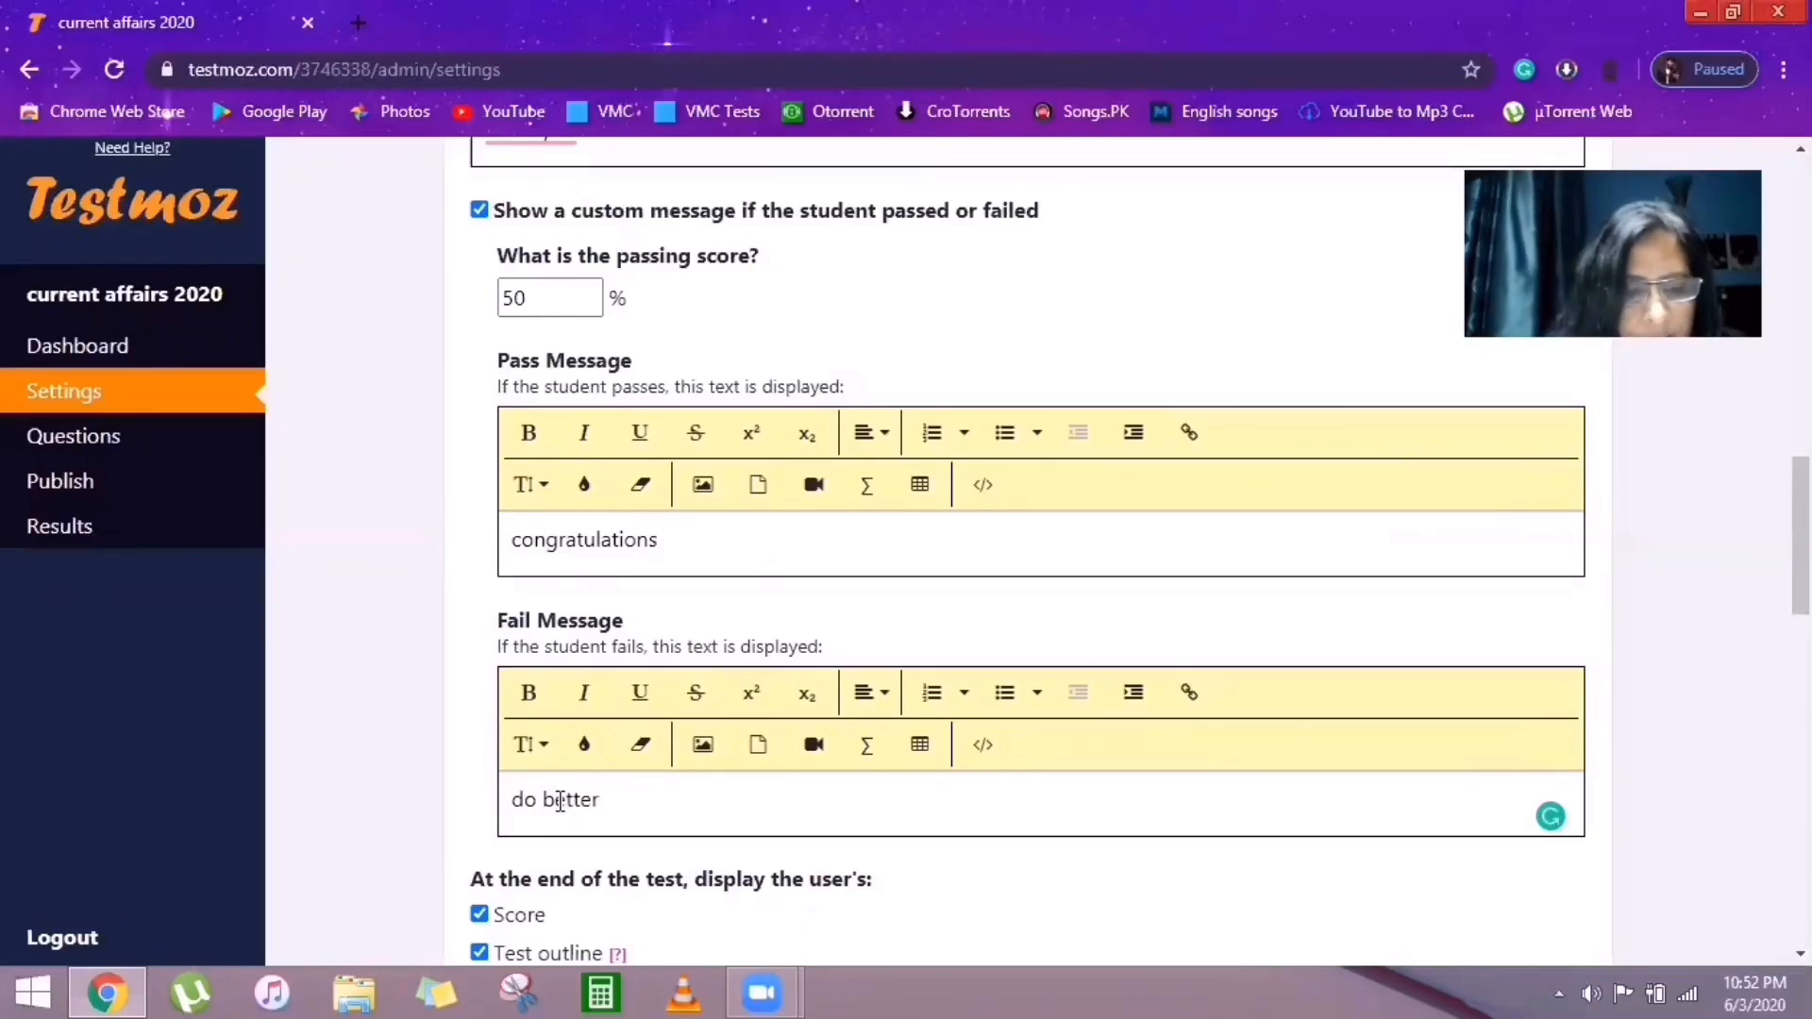
pyautogui.write(' next')
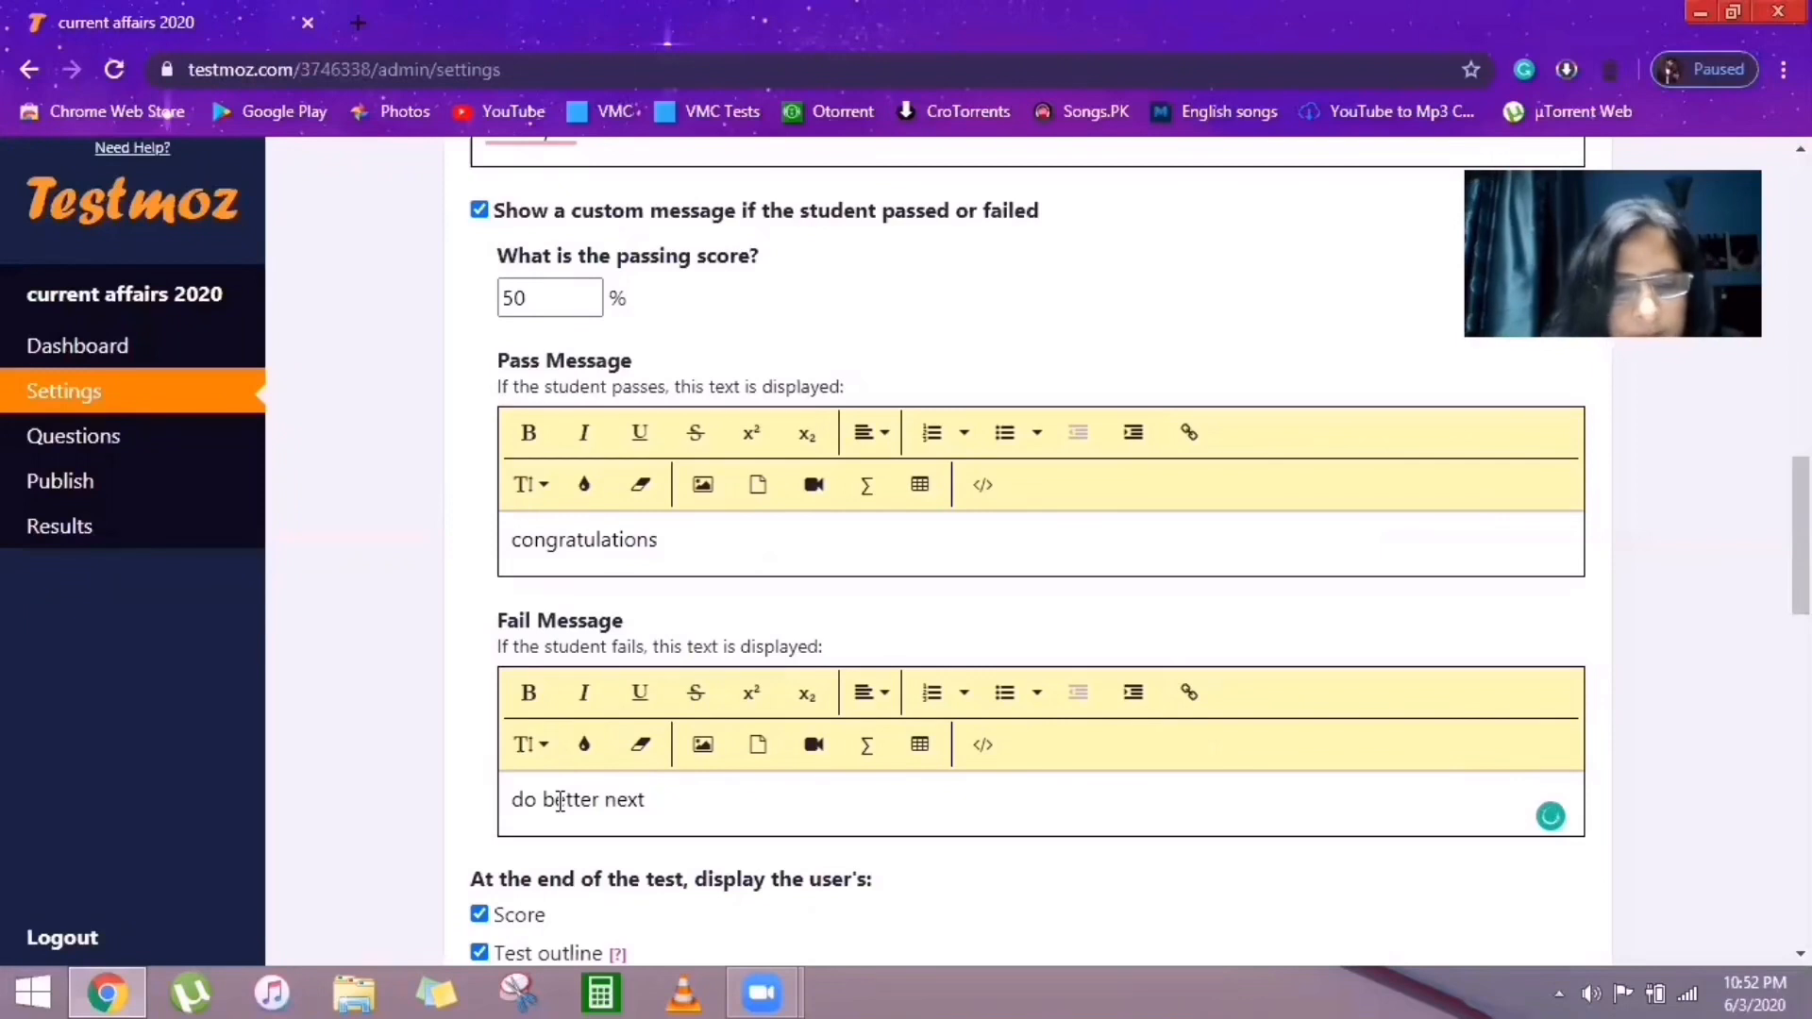
pyautogui.write(' time')
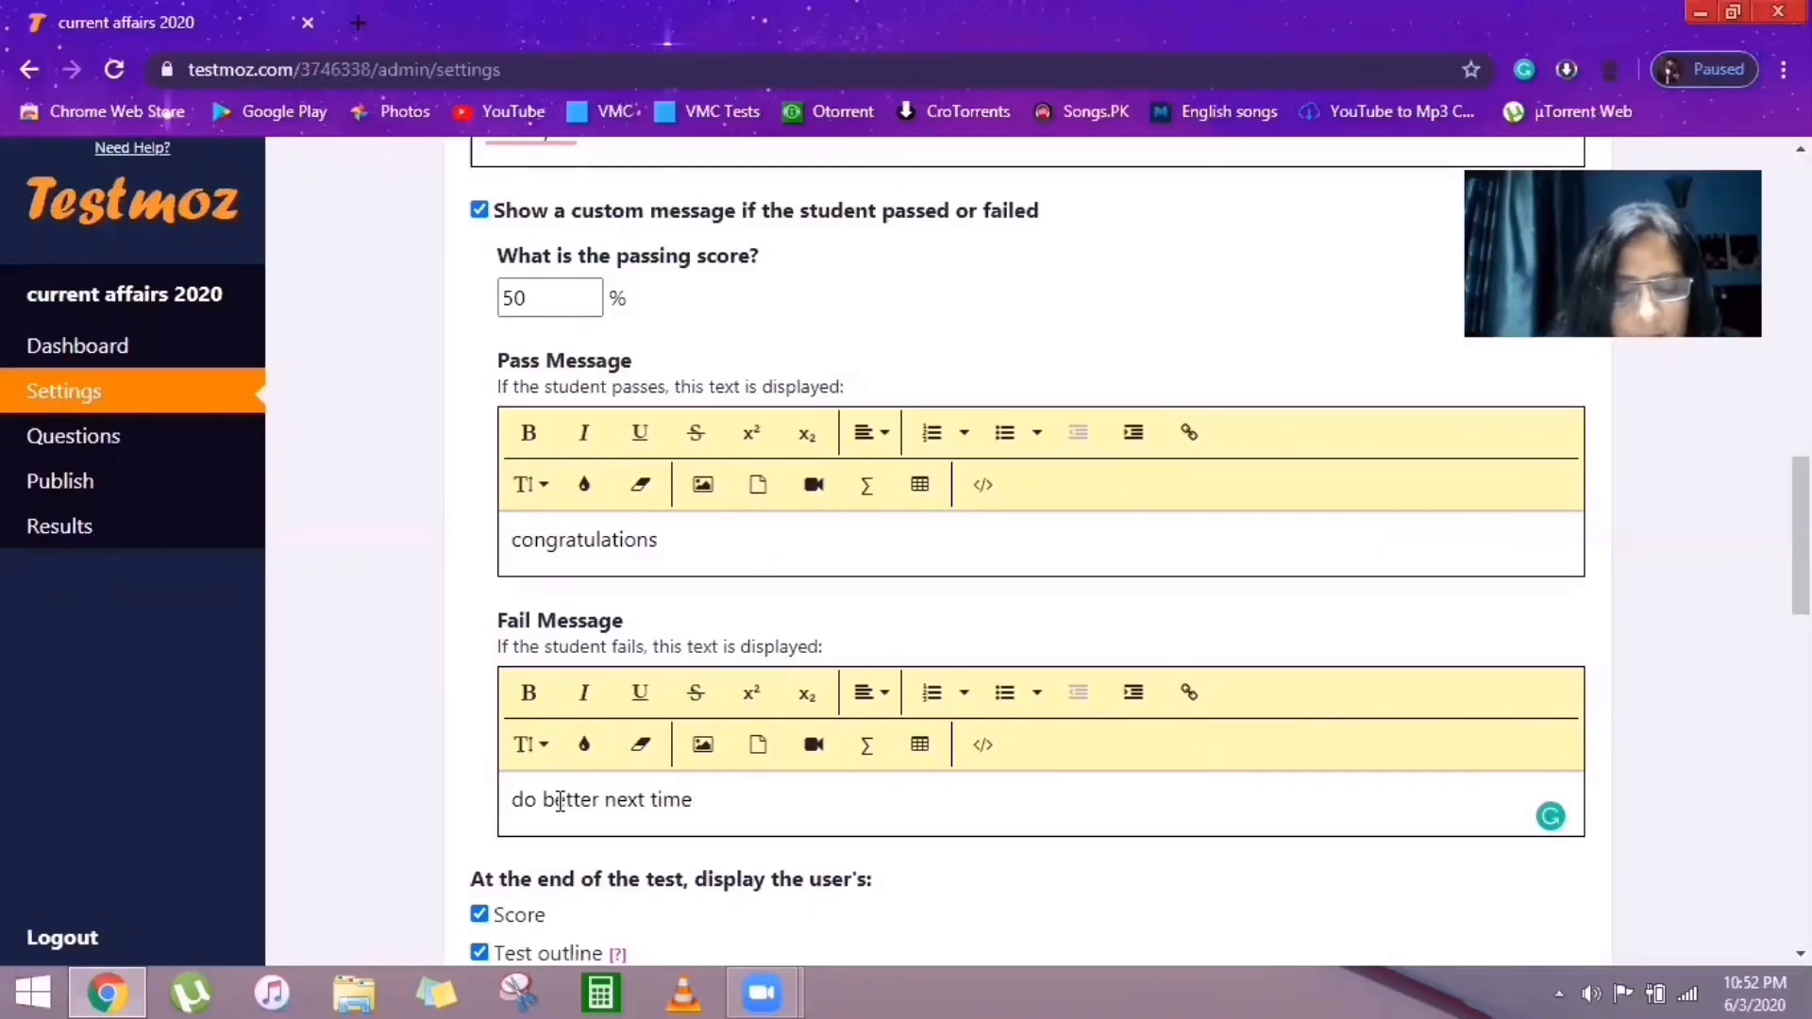
pyautogui.write('. work Hard')
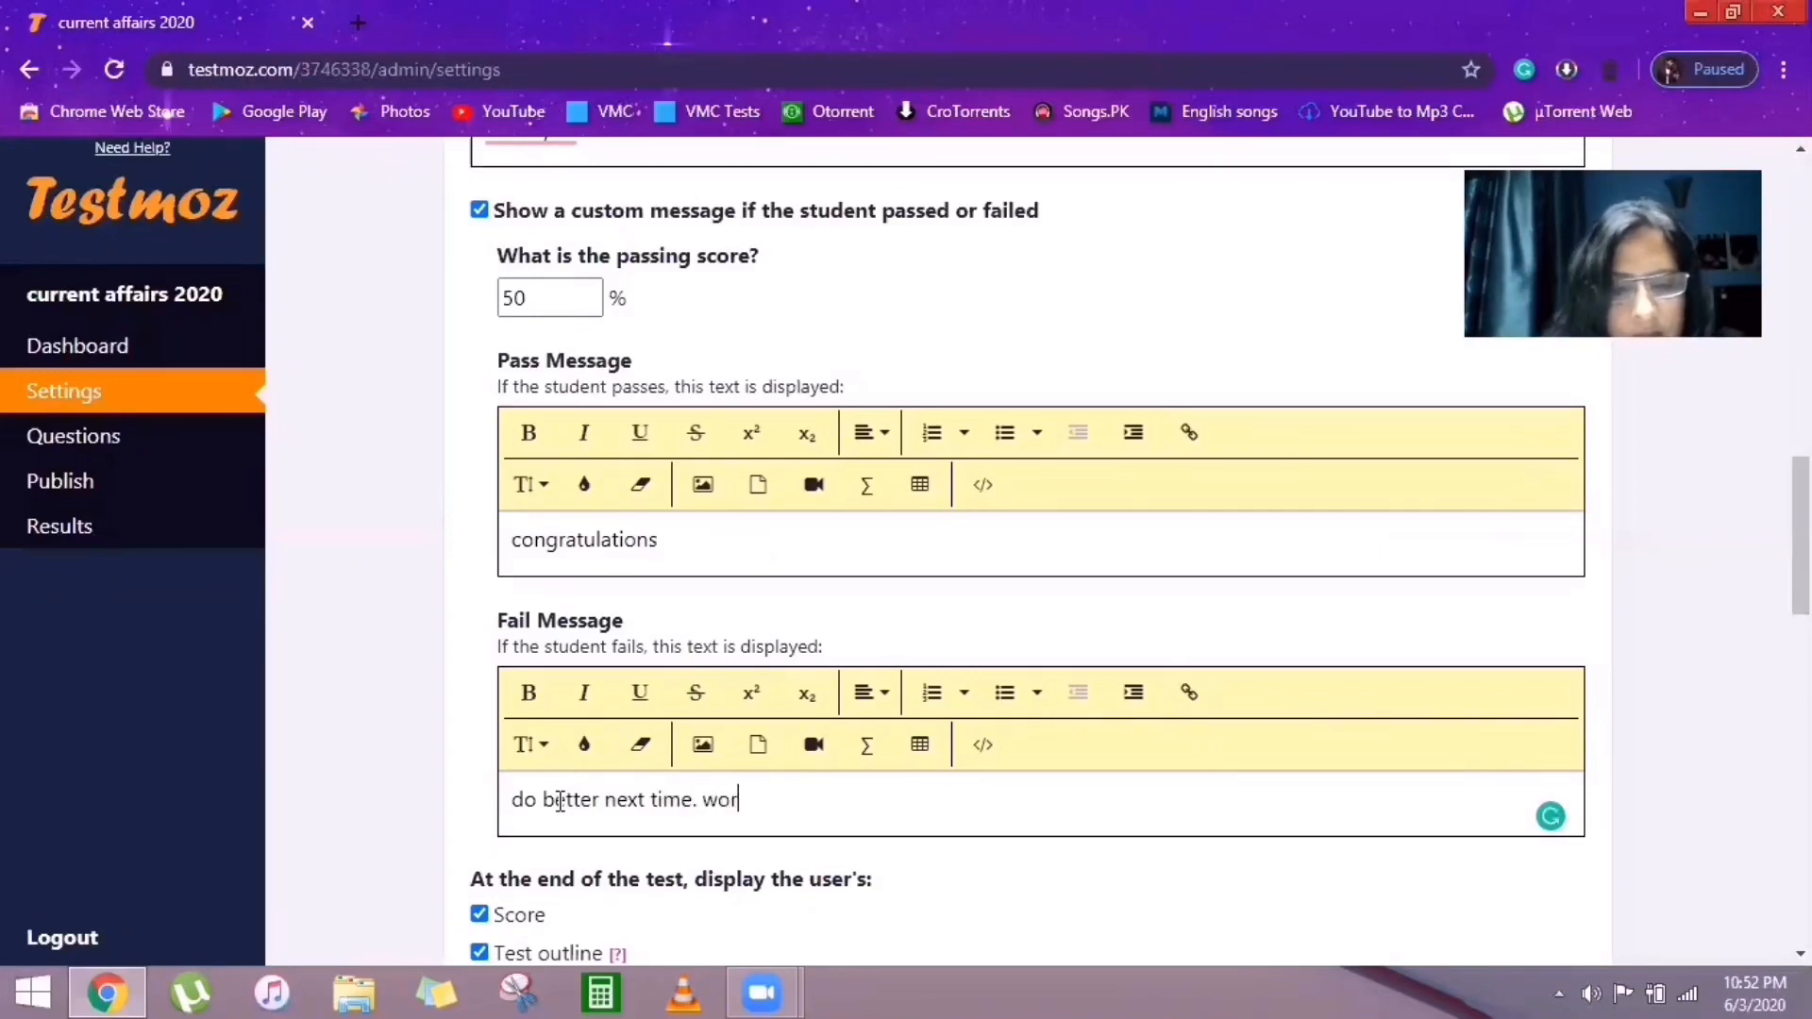
pyautogui.scroll(-1, 887, 434)
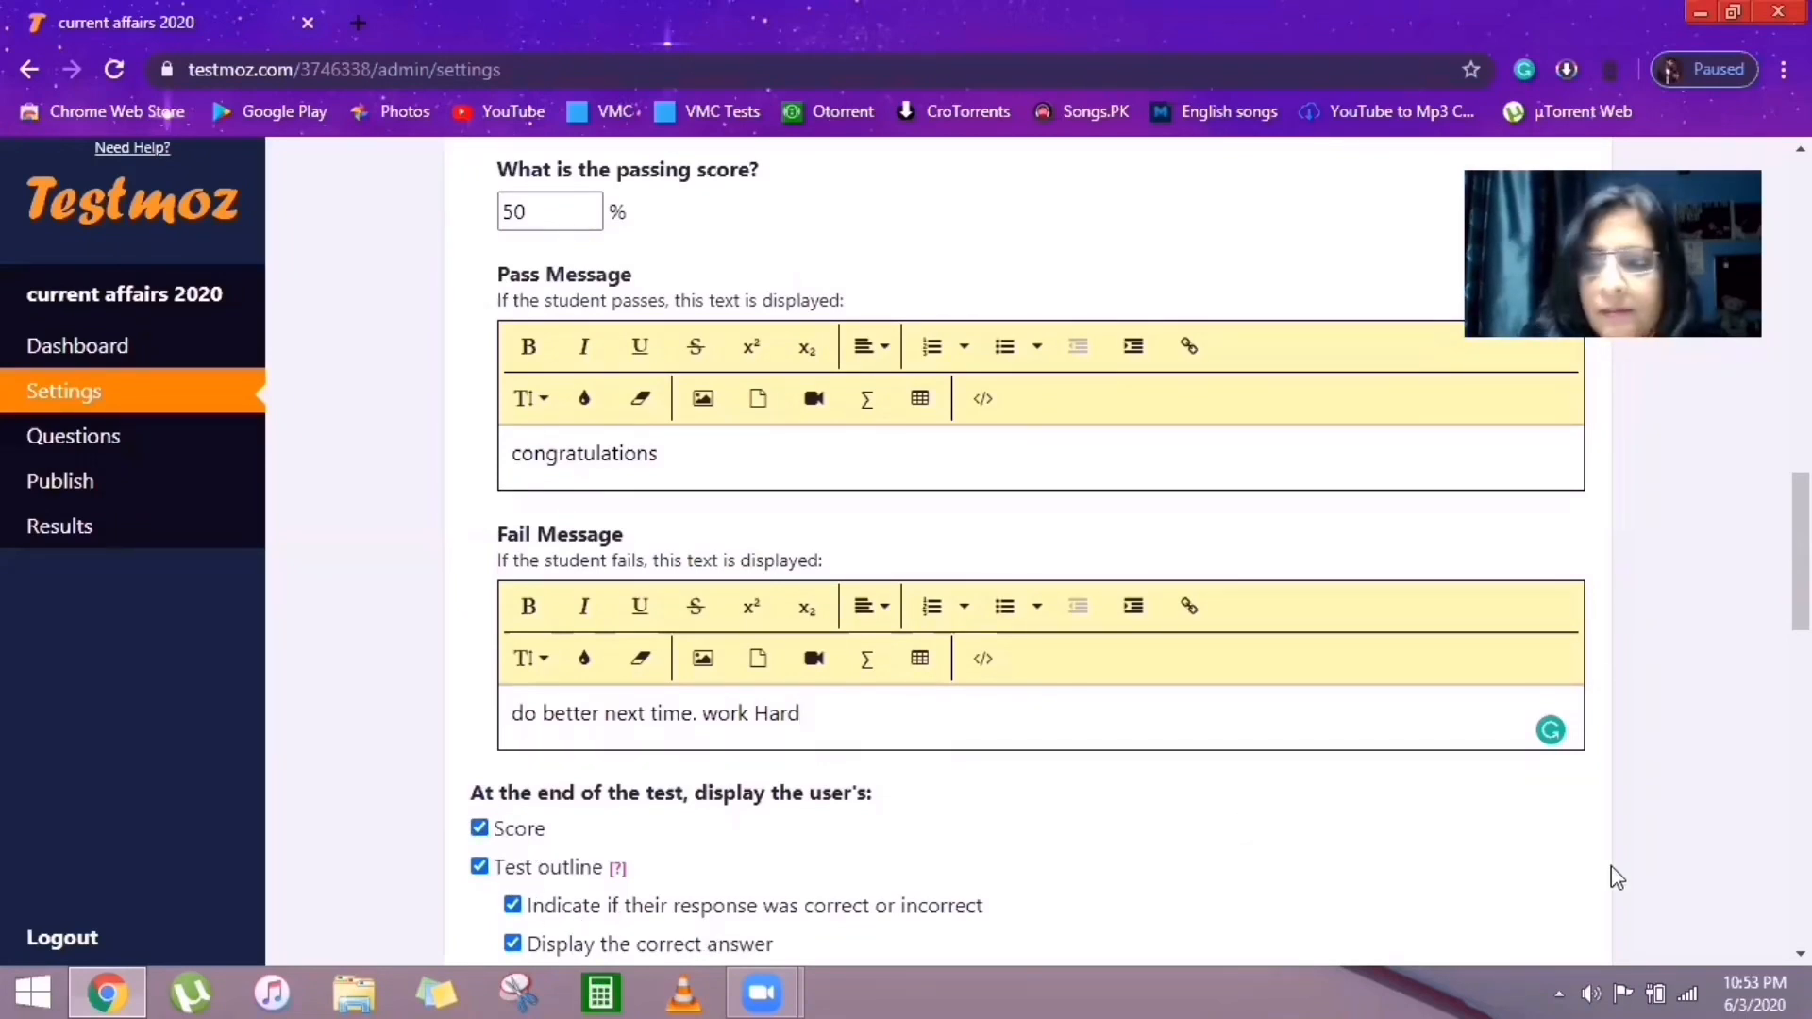
pyautogui.scroll(-2, 1039, 547)
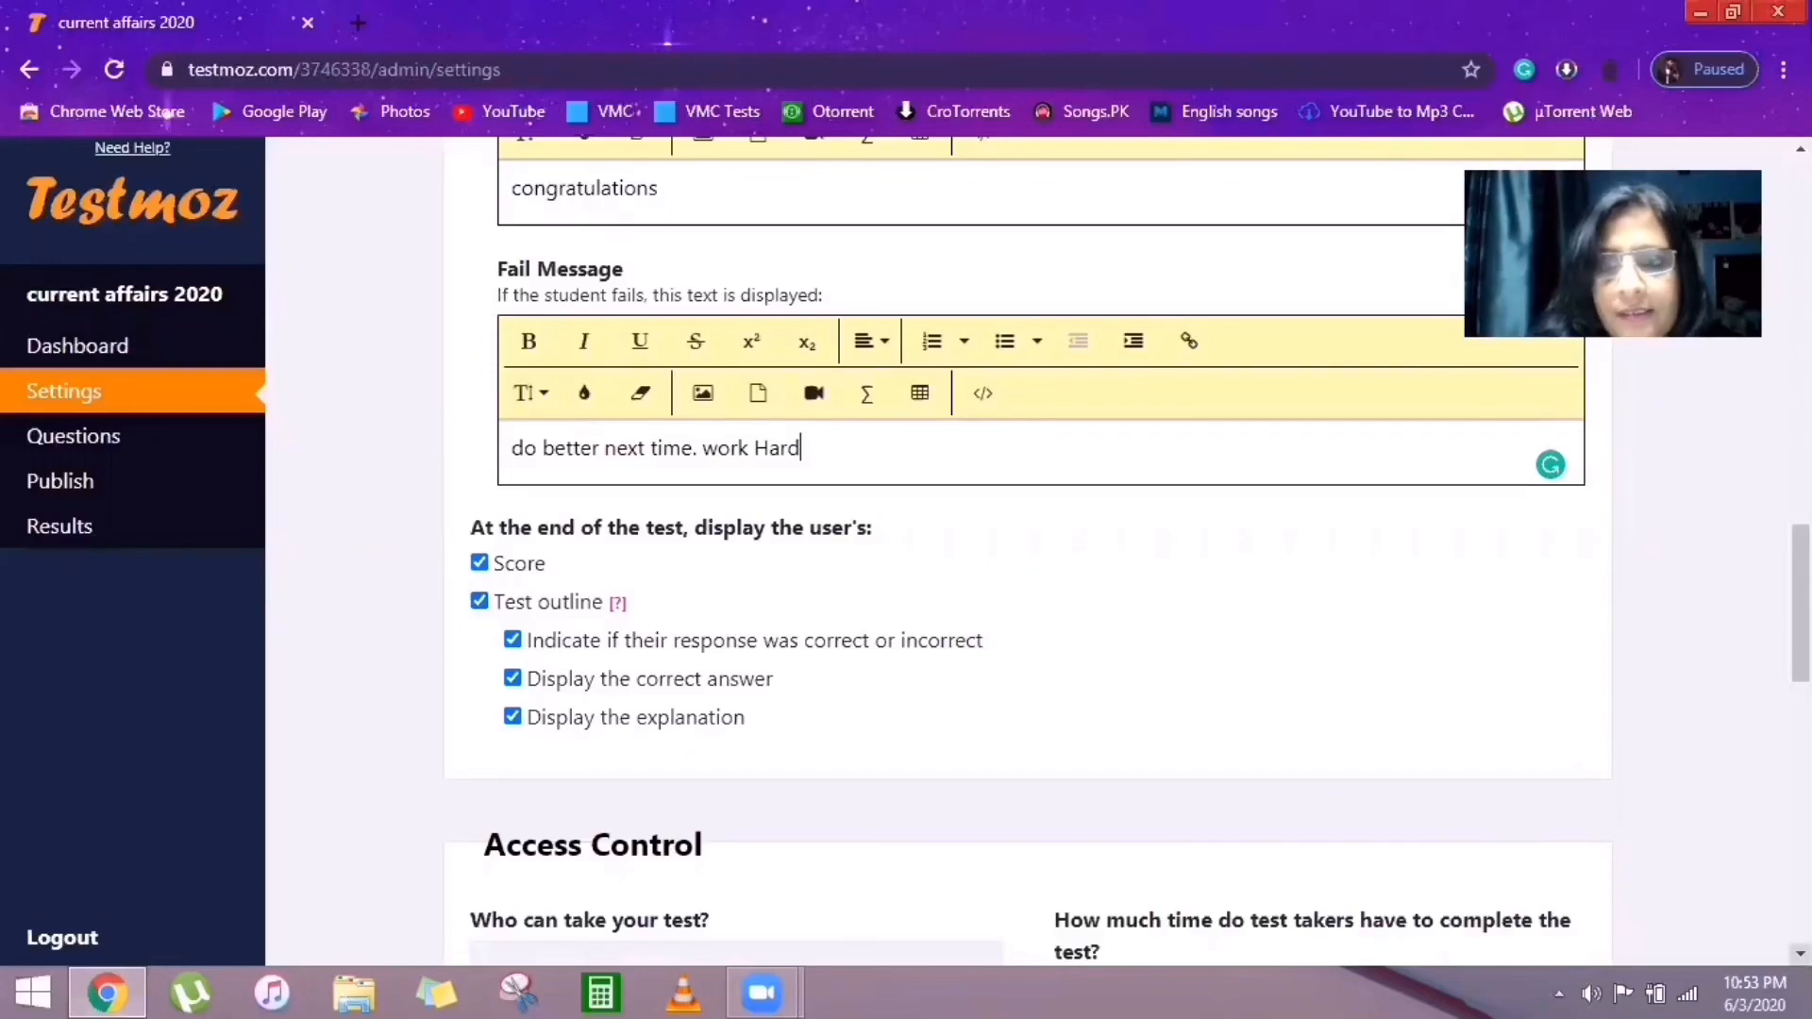
# Restrict Access Control to anyone who enters a passcode, and fill in a four-digit passcode.
pyautogui.scroll(-2, 1801, 954)
pyautogui.scroll(-5, 1263, 867)
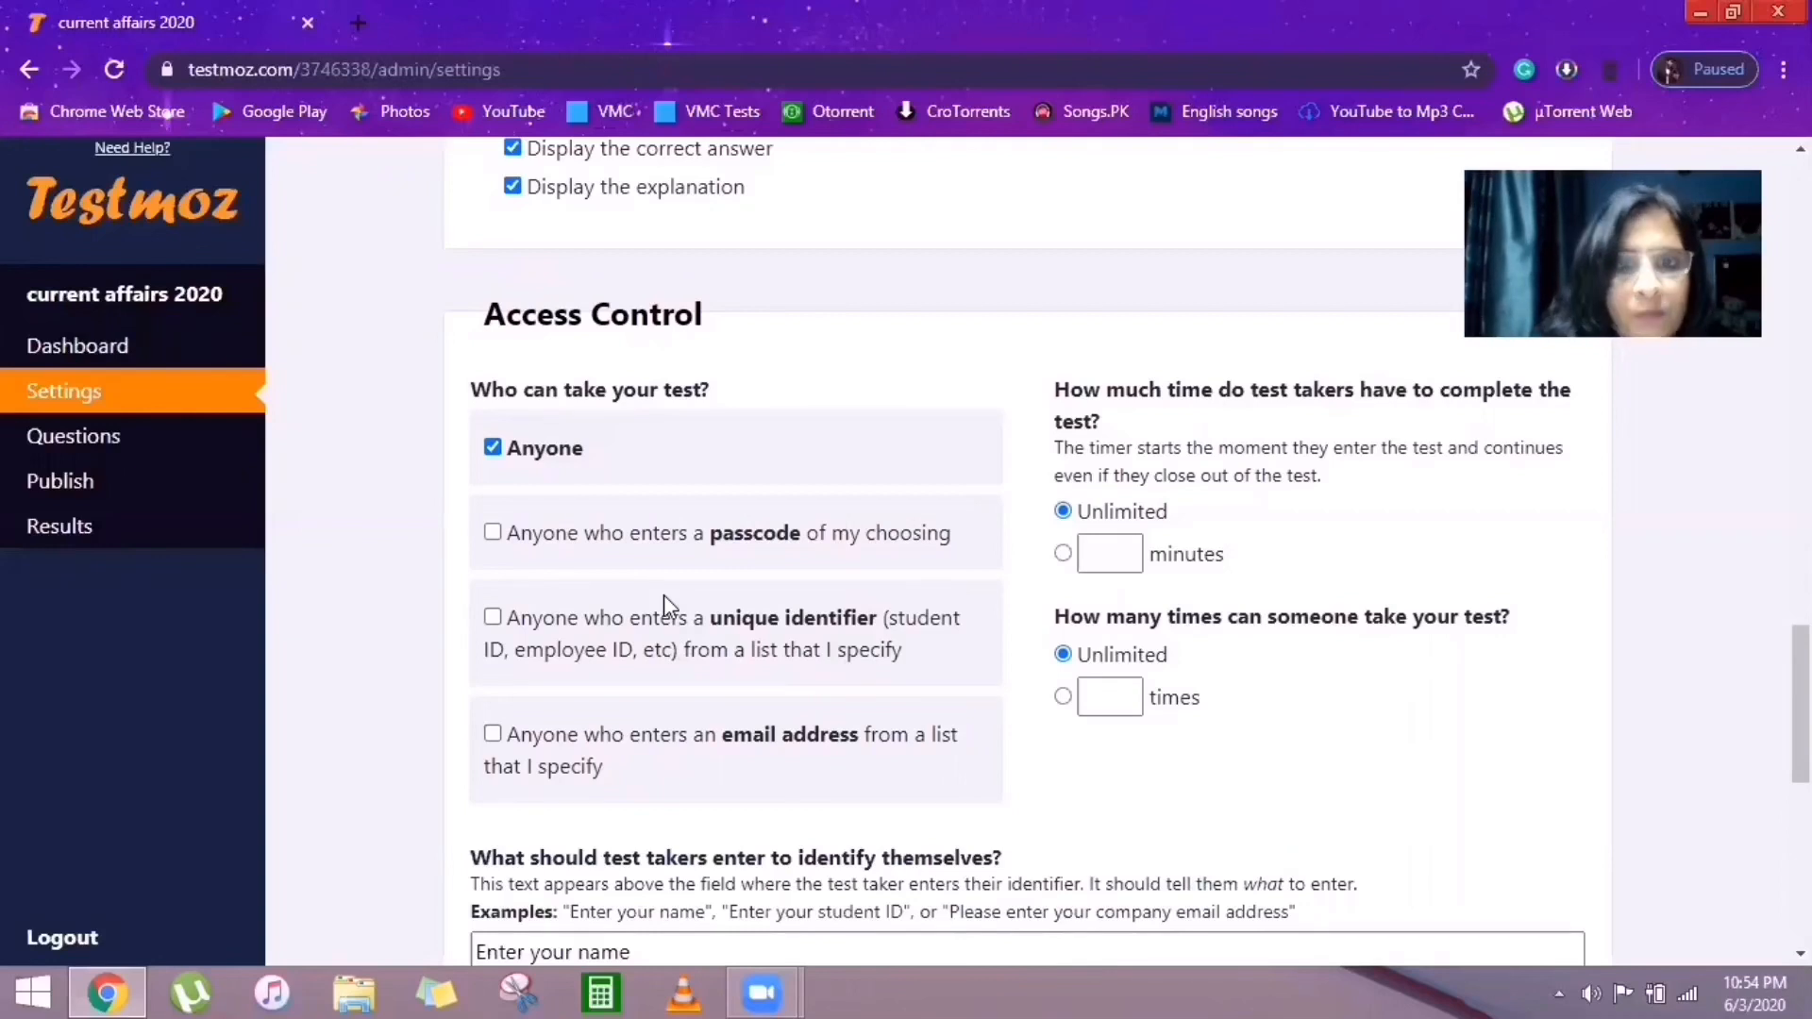
pyautogui.click(493, 534)
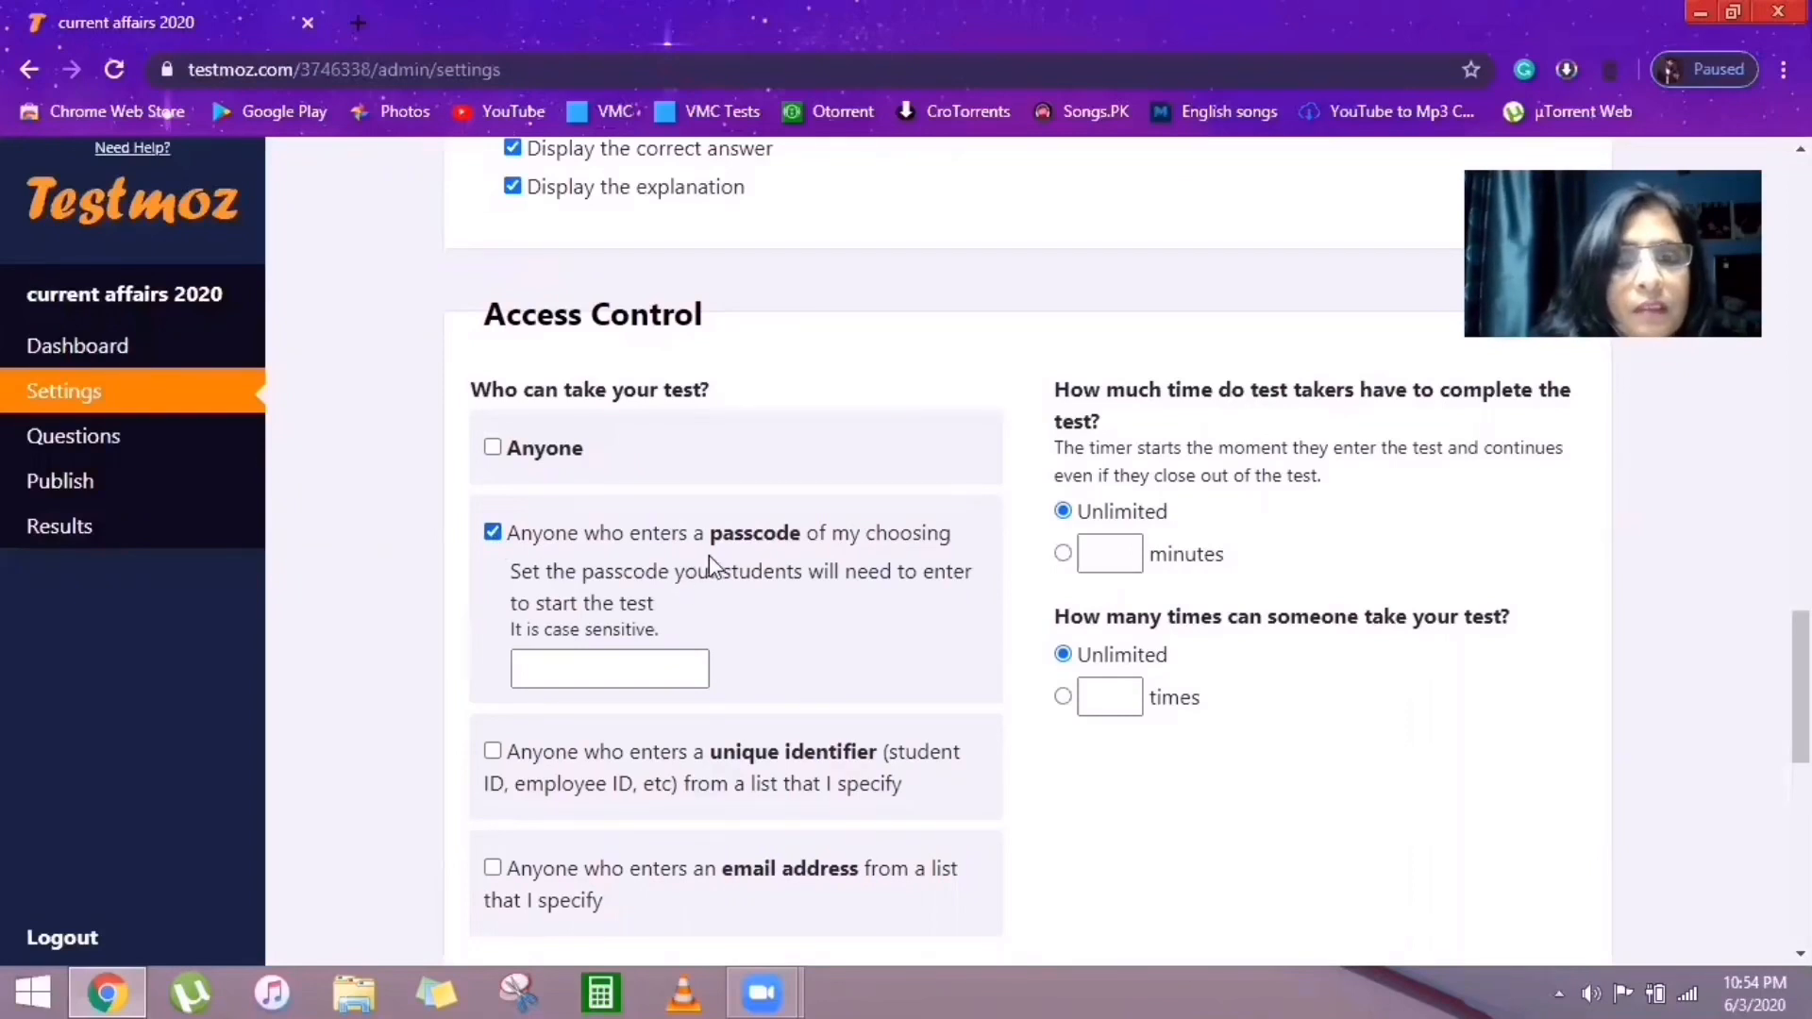
pyautogui.click(551, 666)
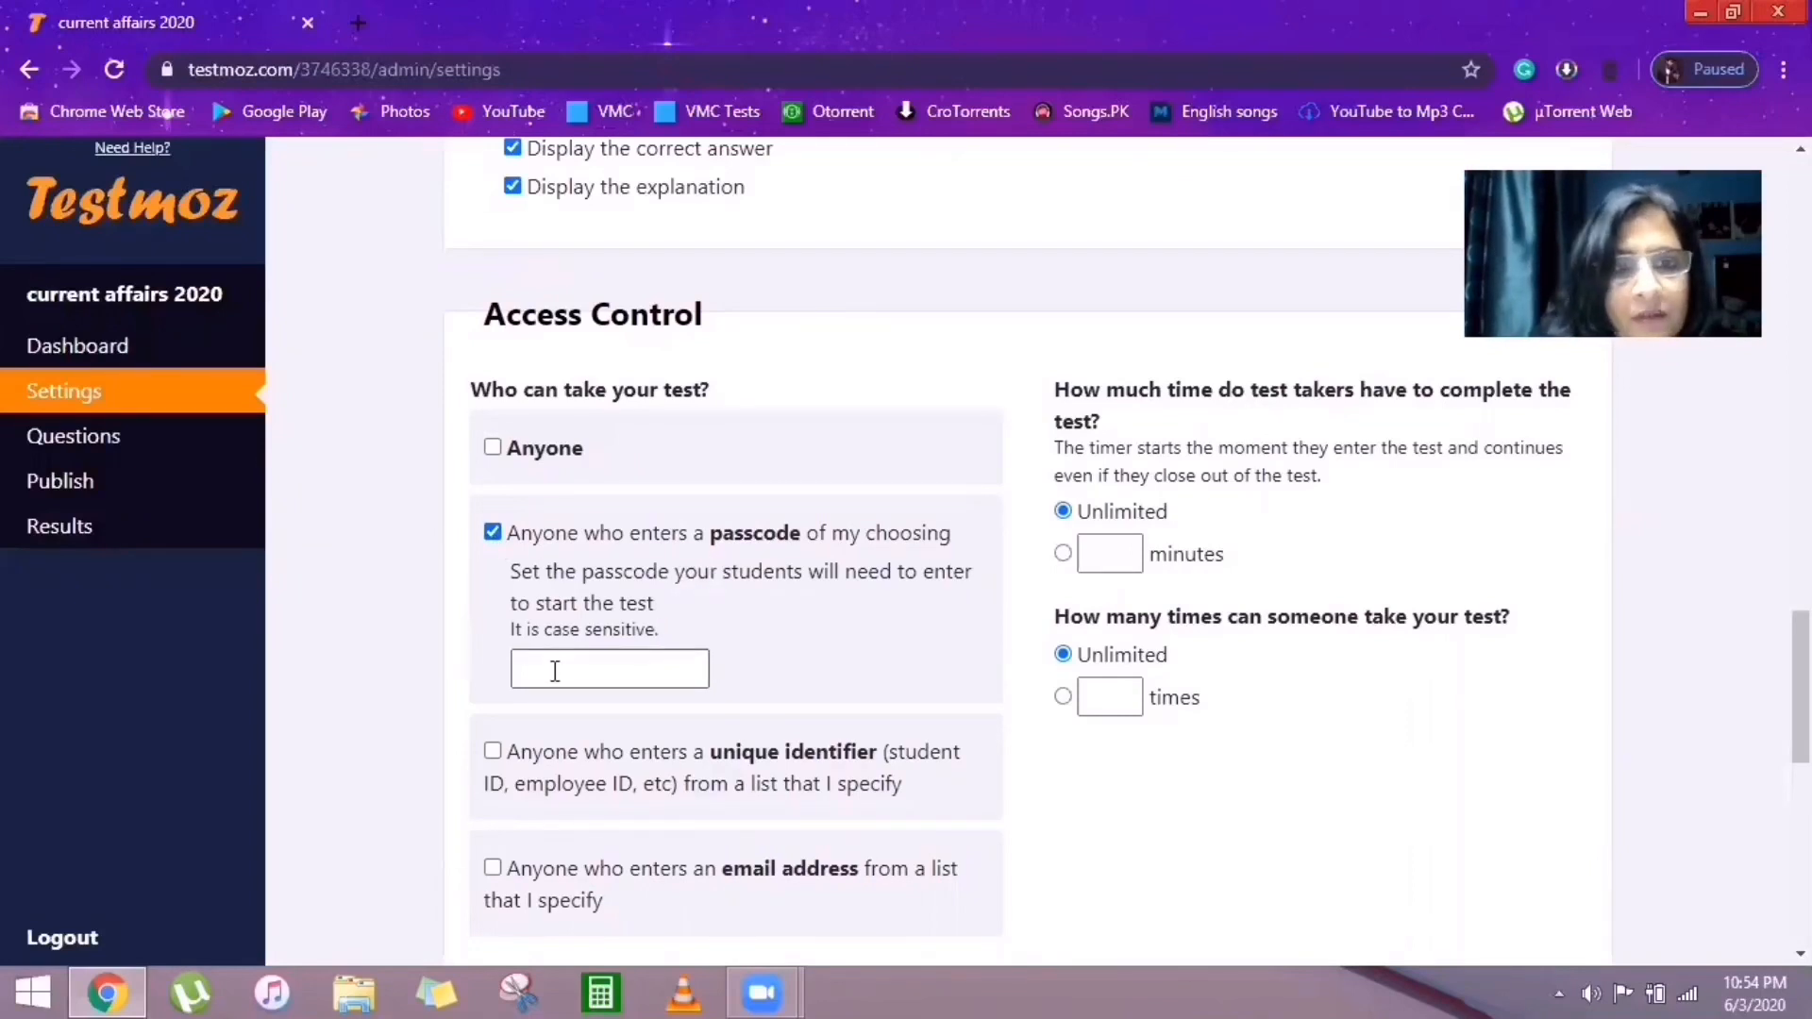
pyautogui.click(555, 671)
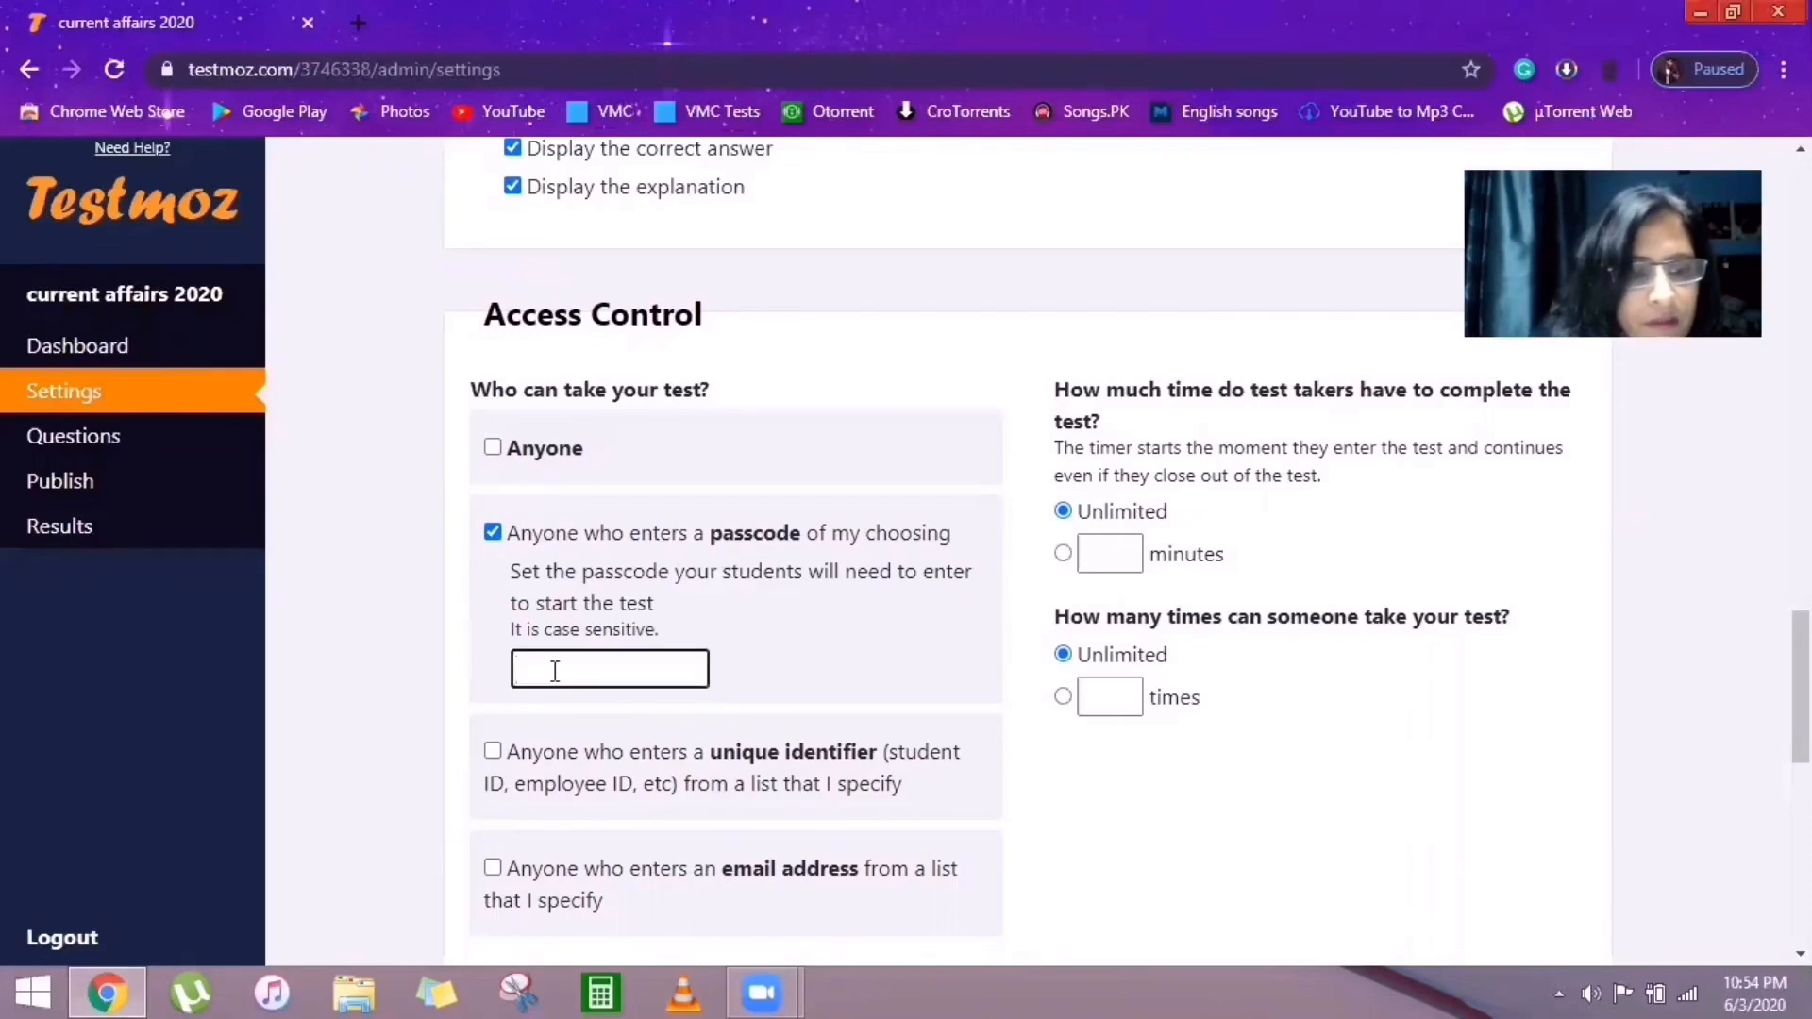
pyautogui.write('1234')
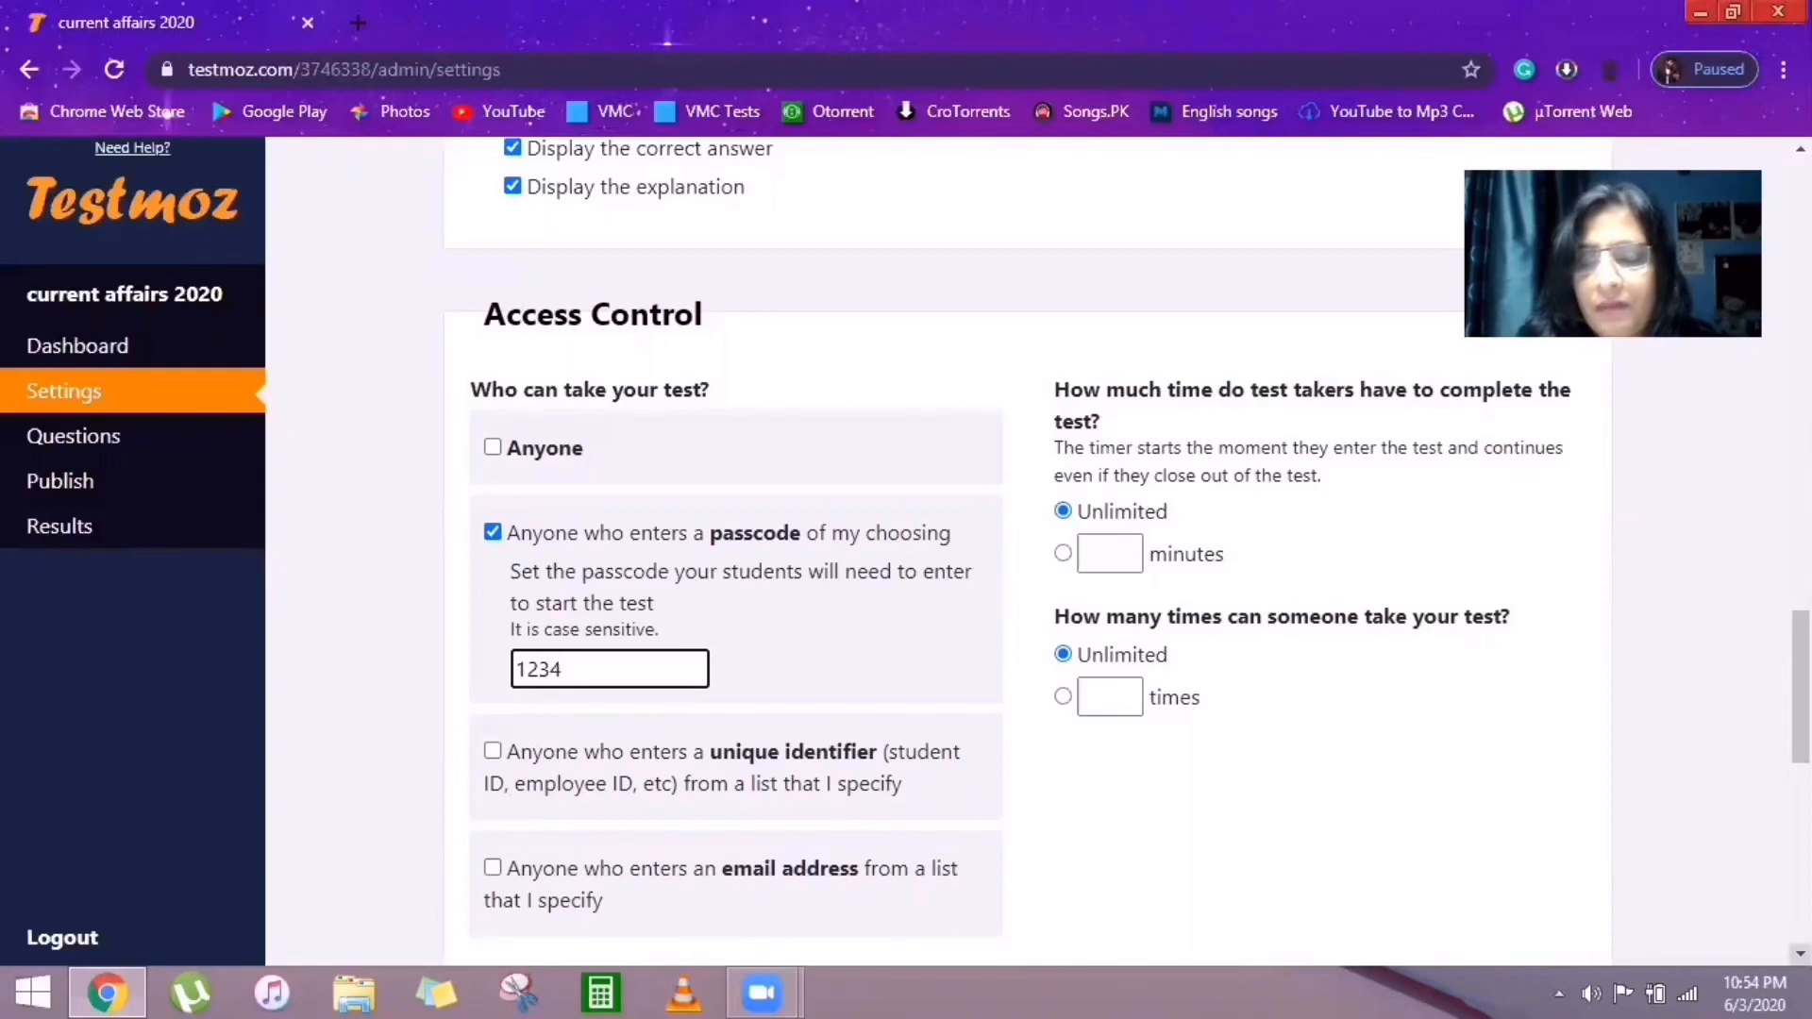
pyautogui.scroll(-3, 1128, 552)
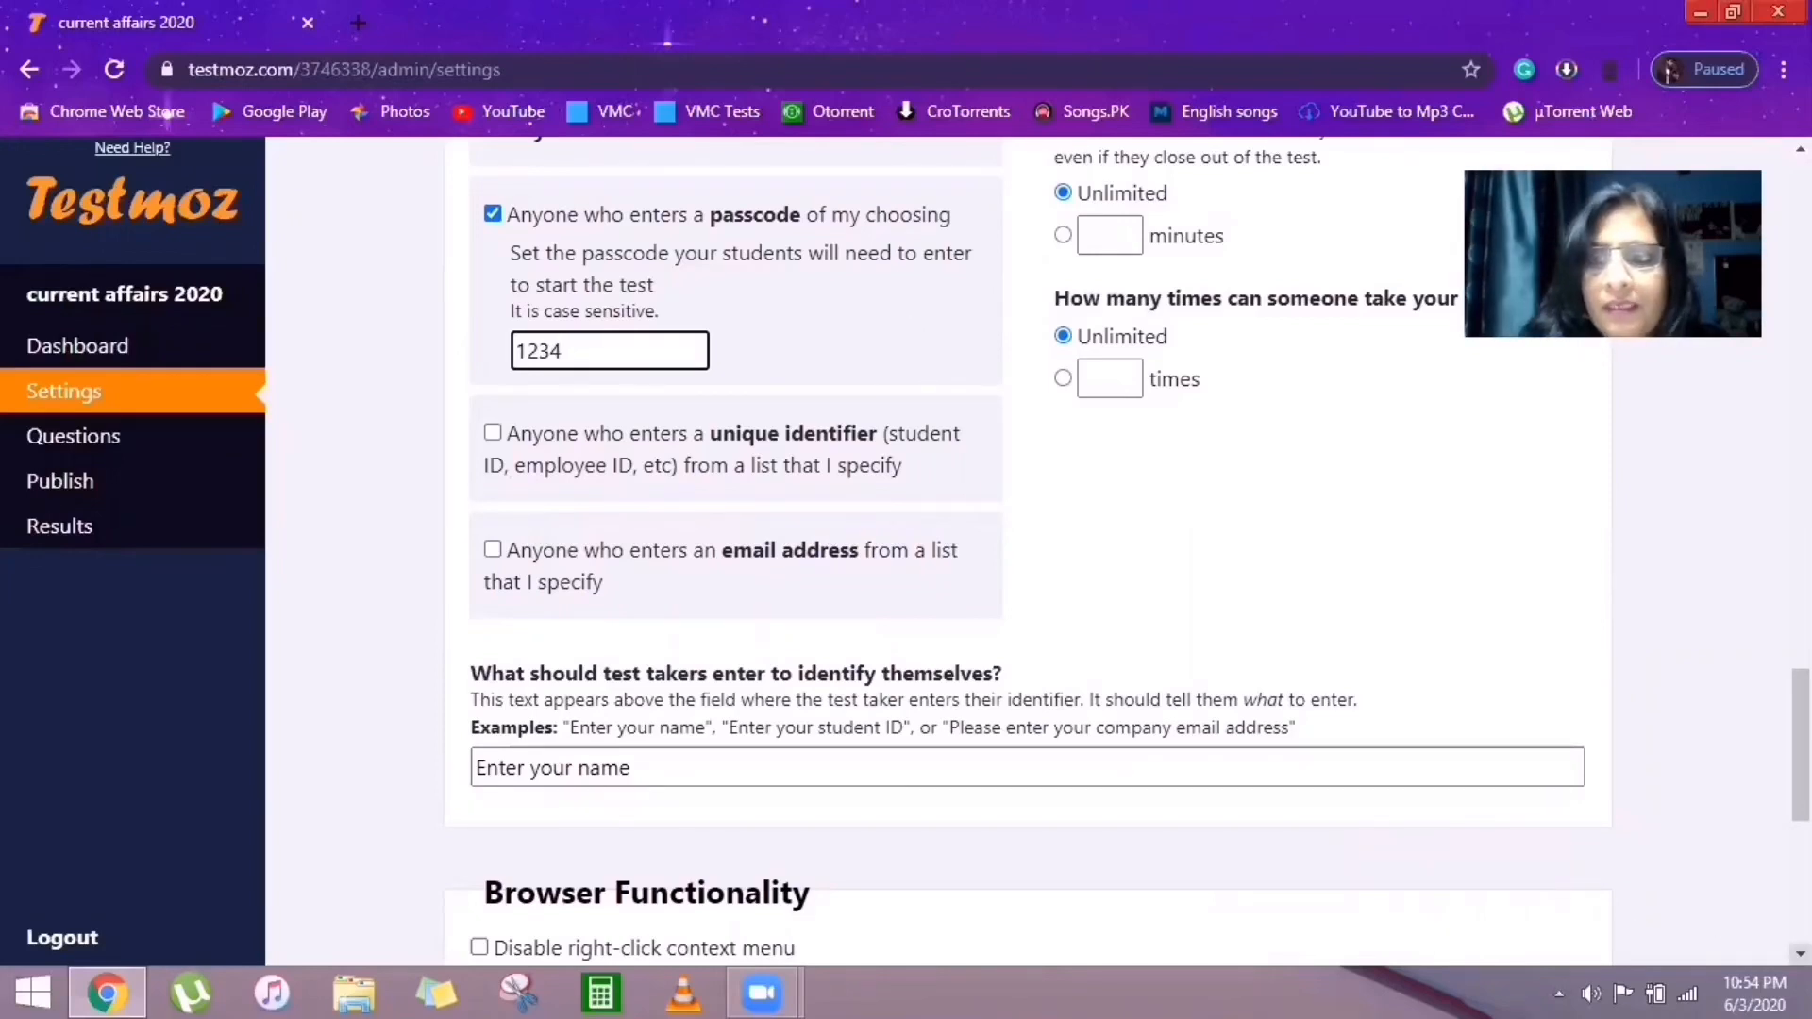
pyautogui.scroll(-4, 1034, 552)
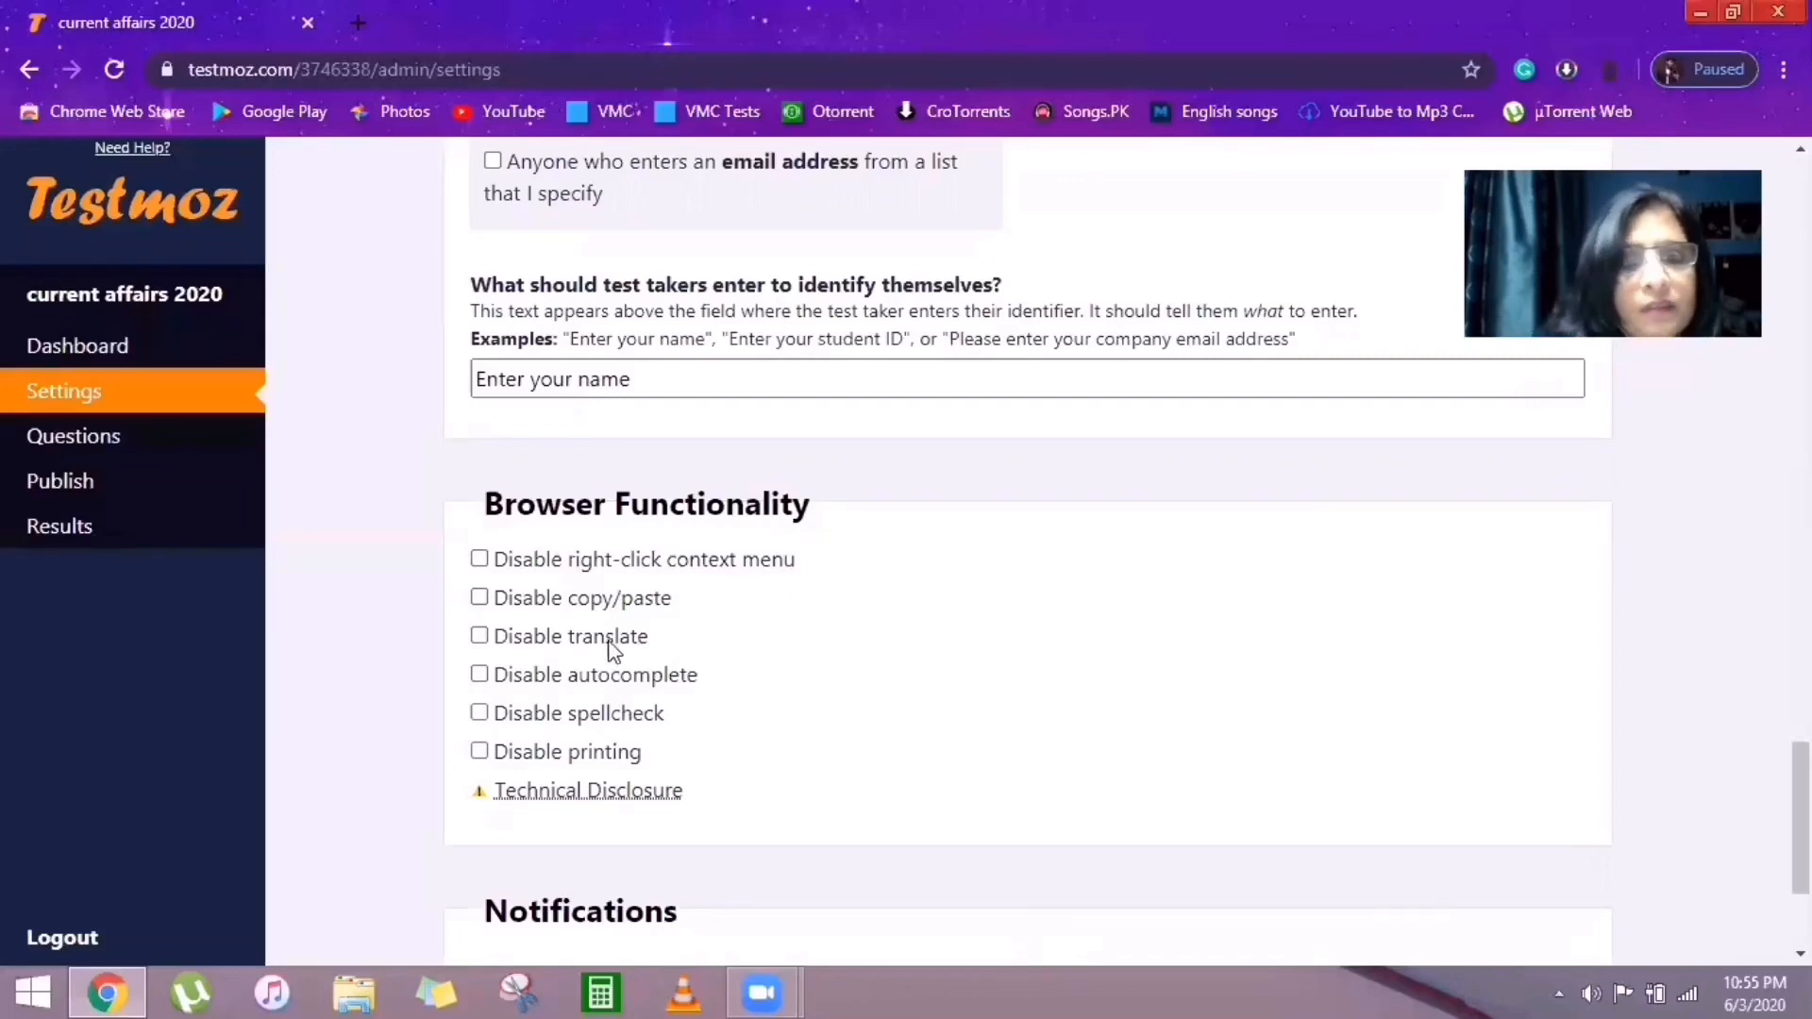
pyautogui.click(480, 560)
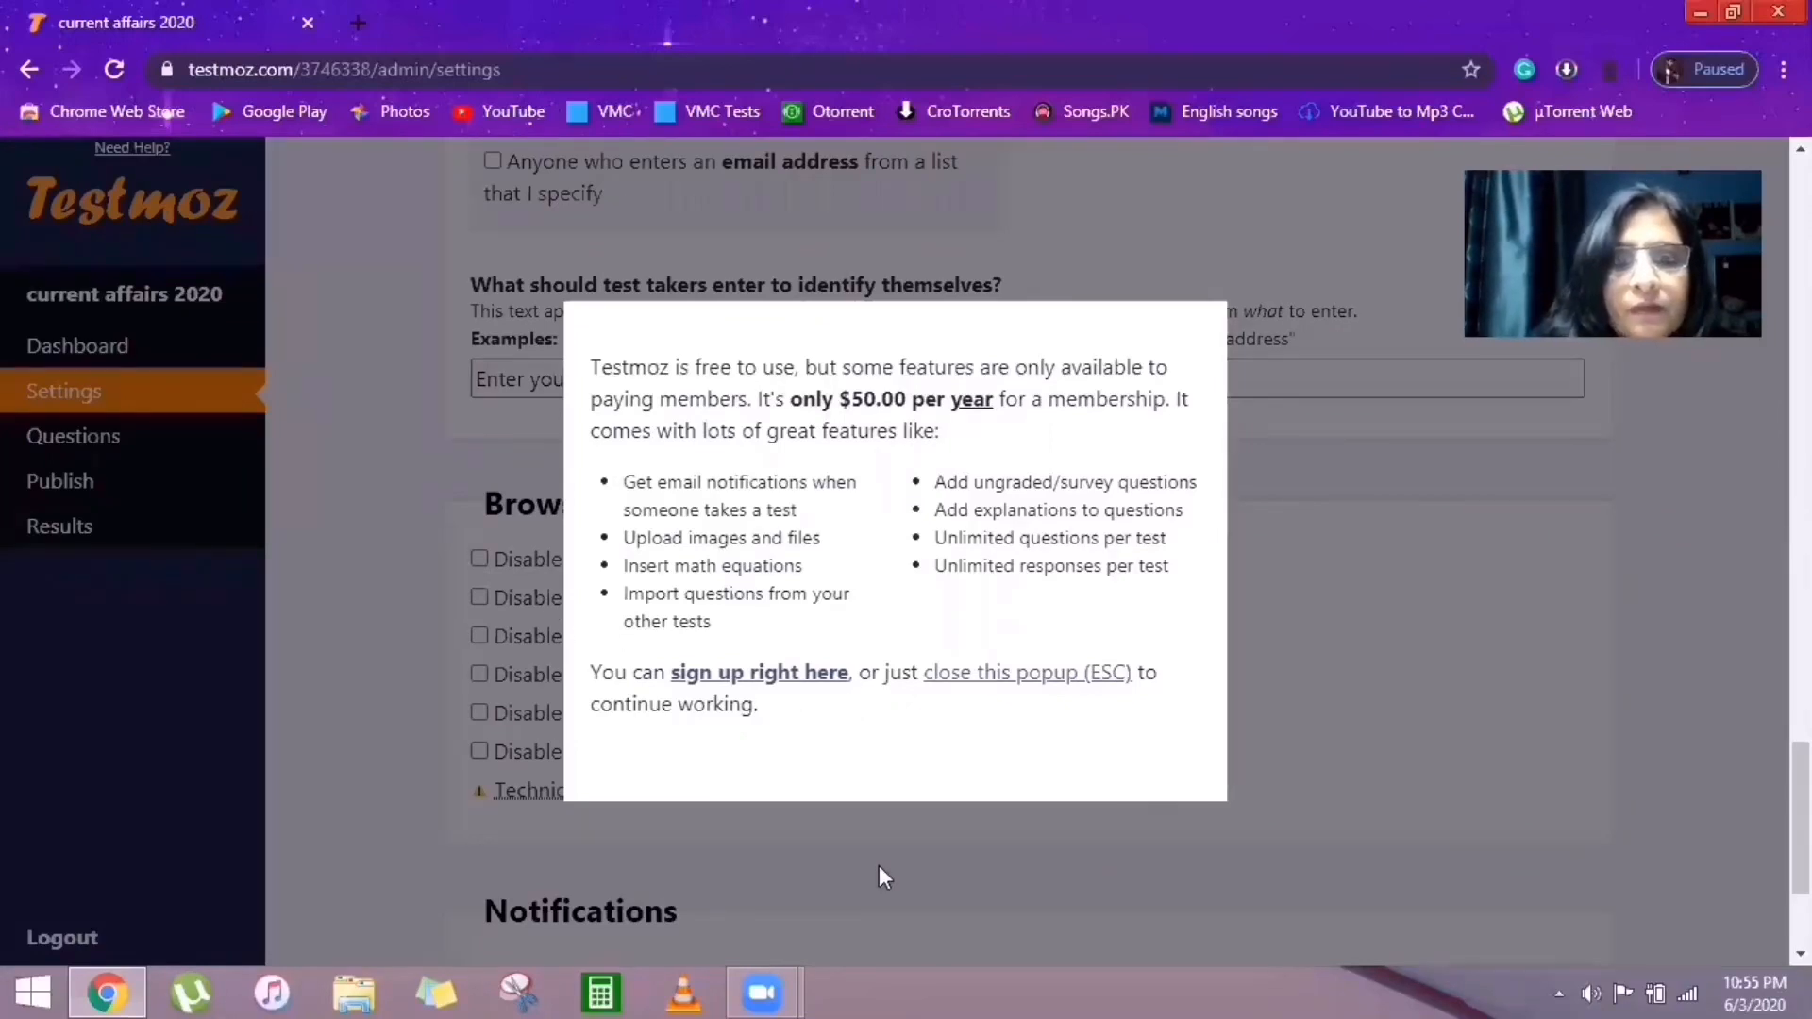
pyautogui.click(1029, 675)
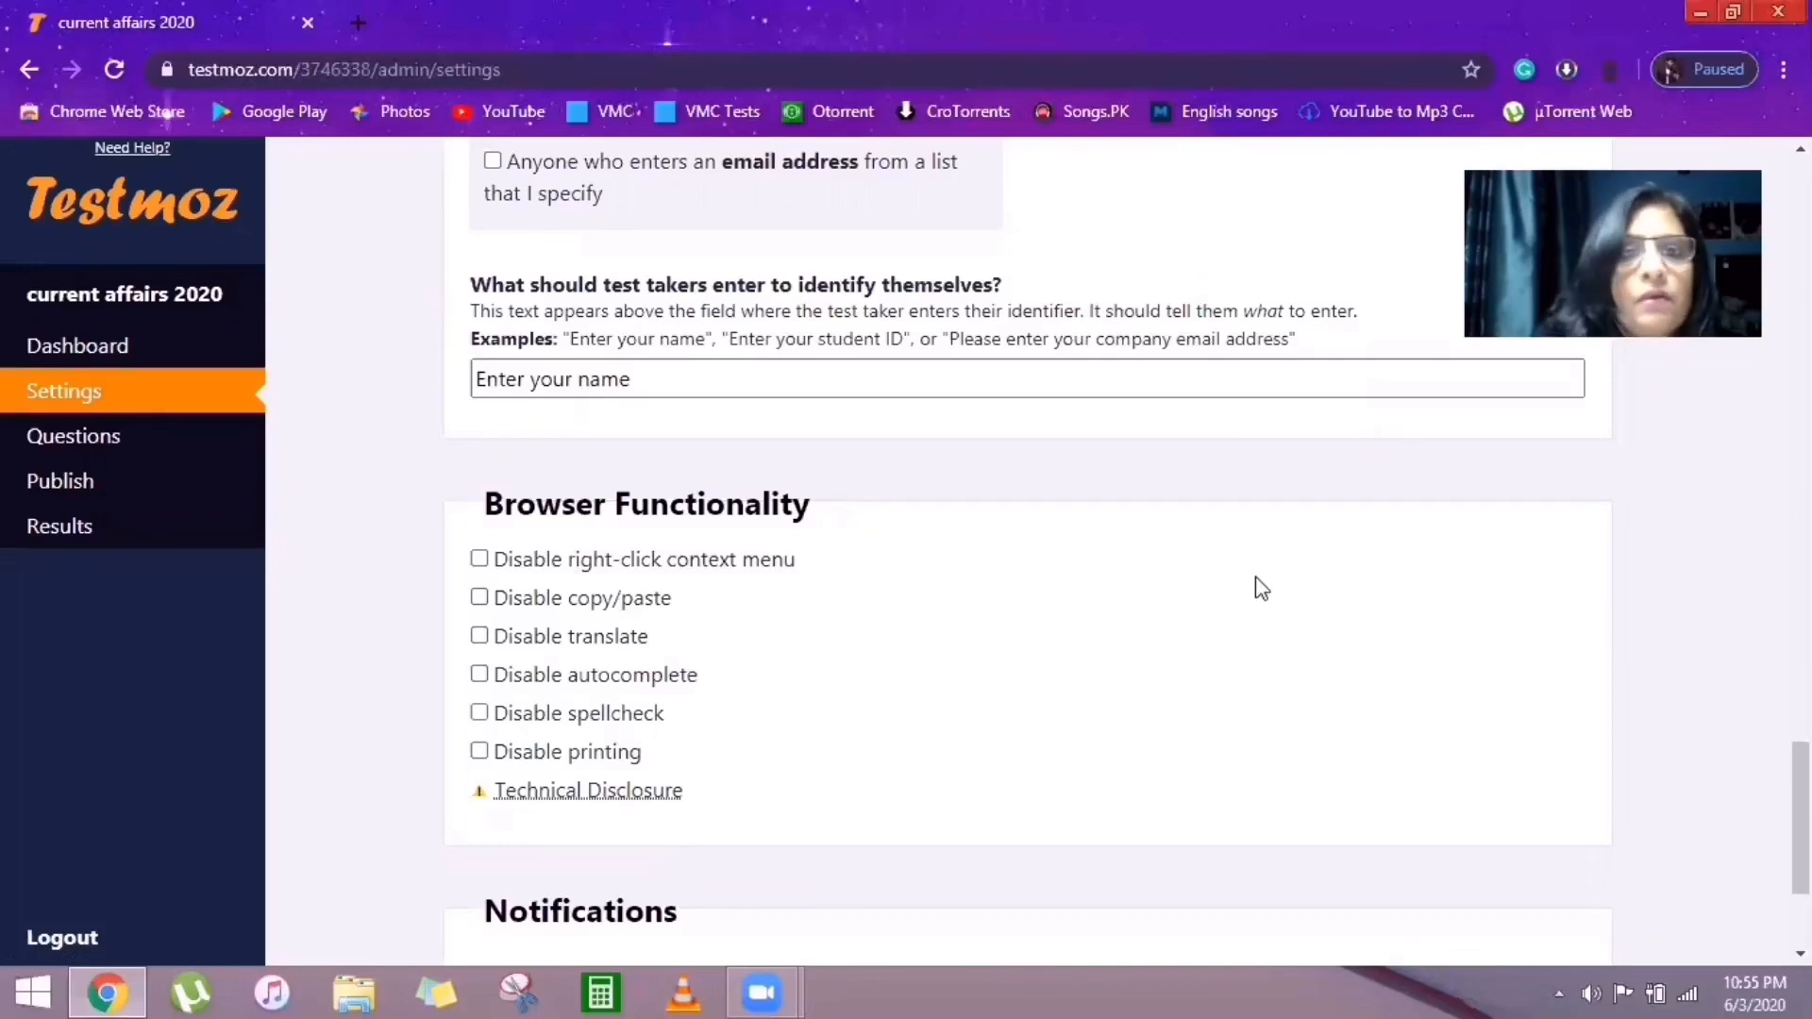
pyautogui.scroll(-3, 1262, 588)
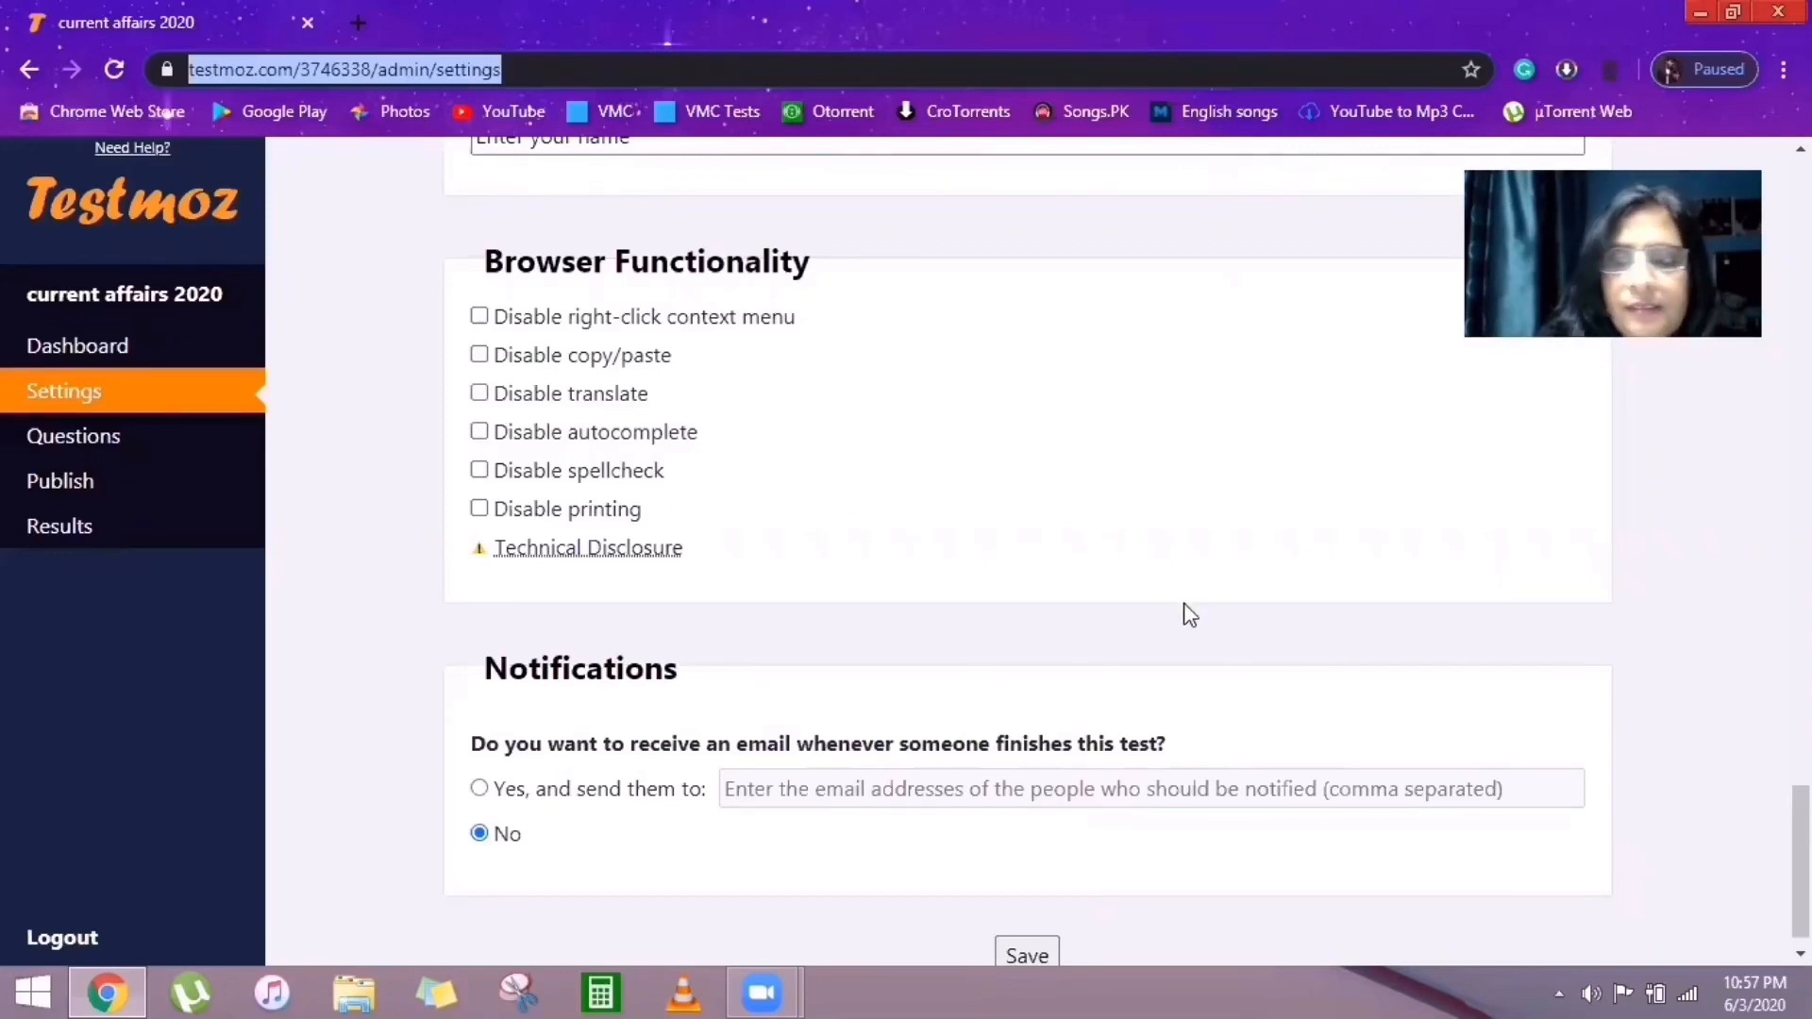
pyautogui.moveTo(1801, 859); pyautogui.dragTo(1800, 236)
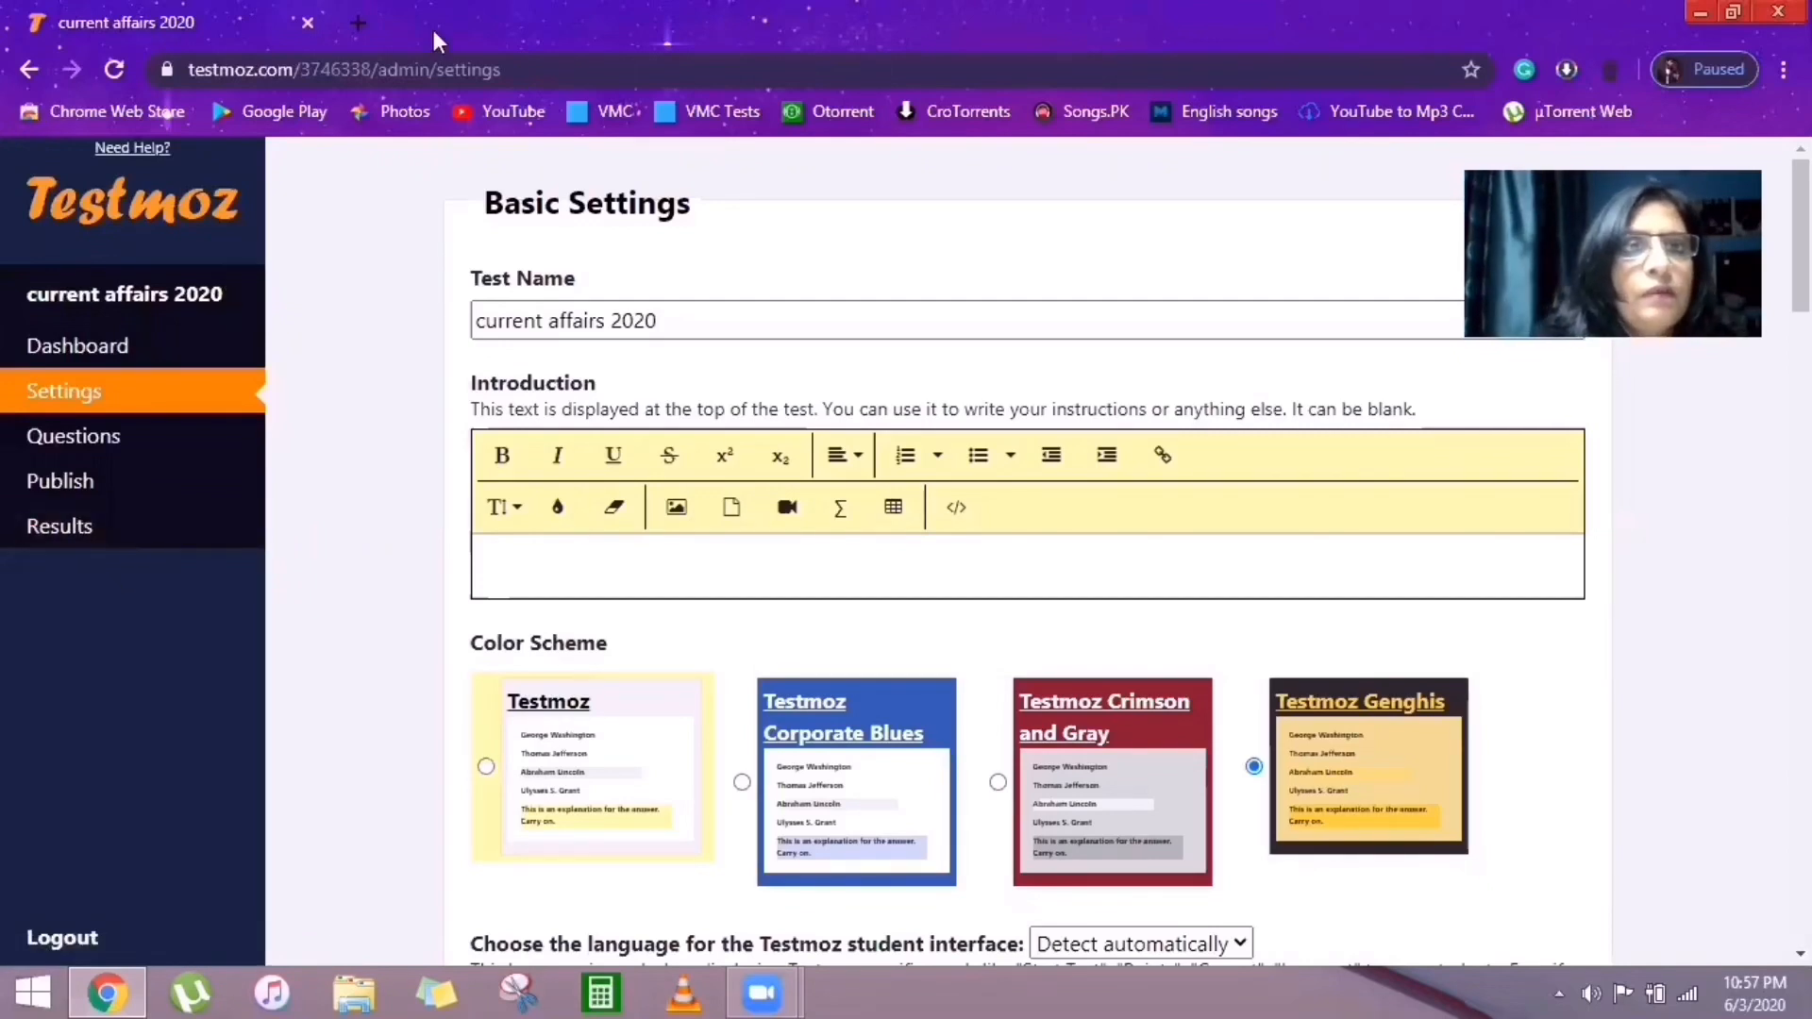
# Go to the Questions page of the 'current affairs 2020' test.
pyautogui.hotkey('ctrl', 'l')
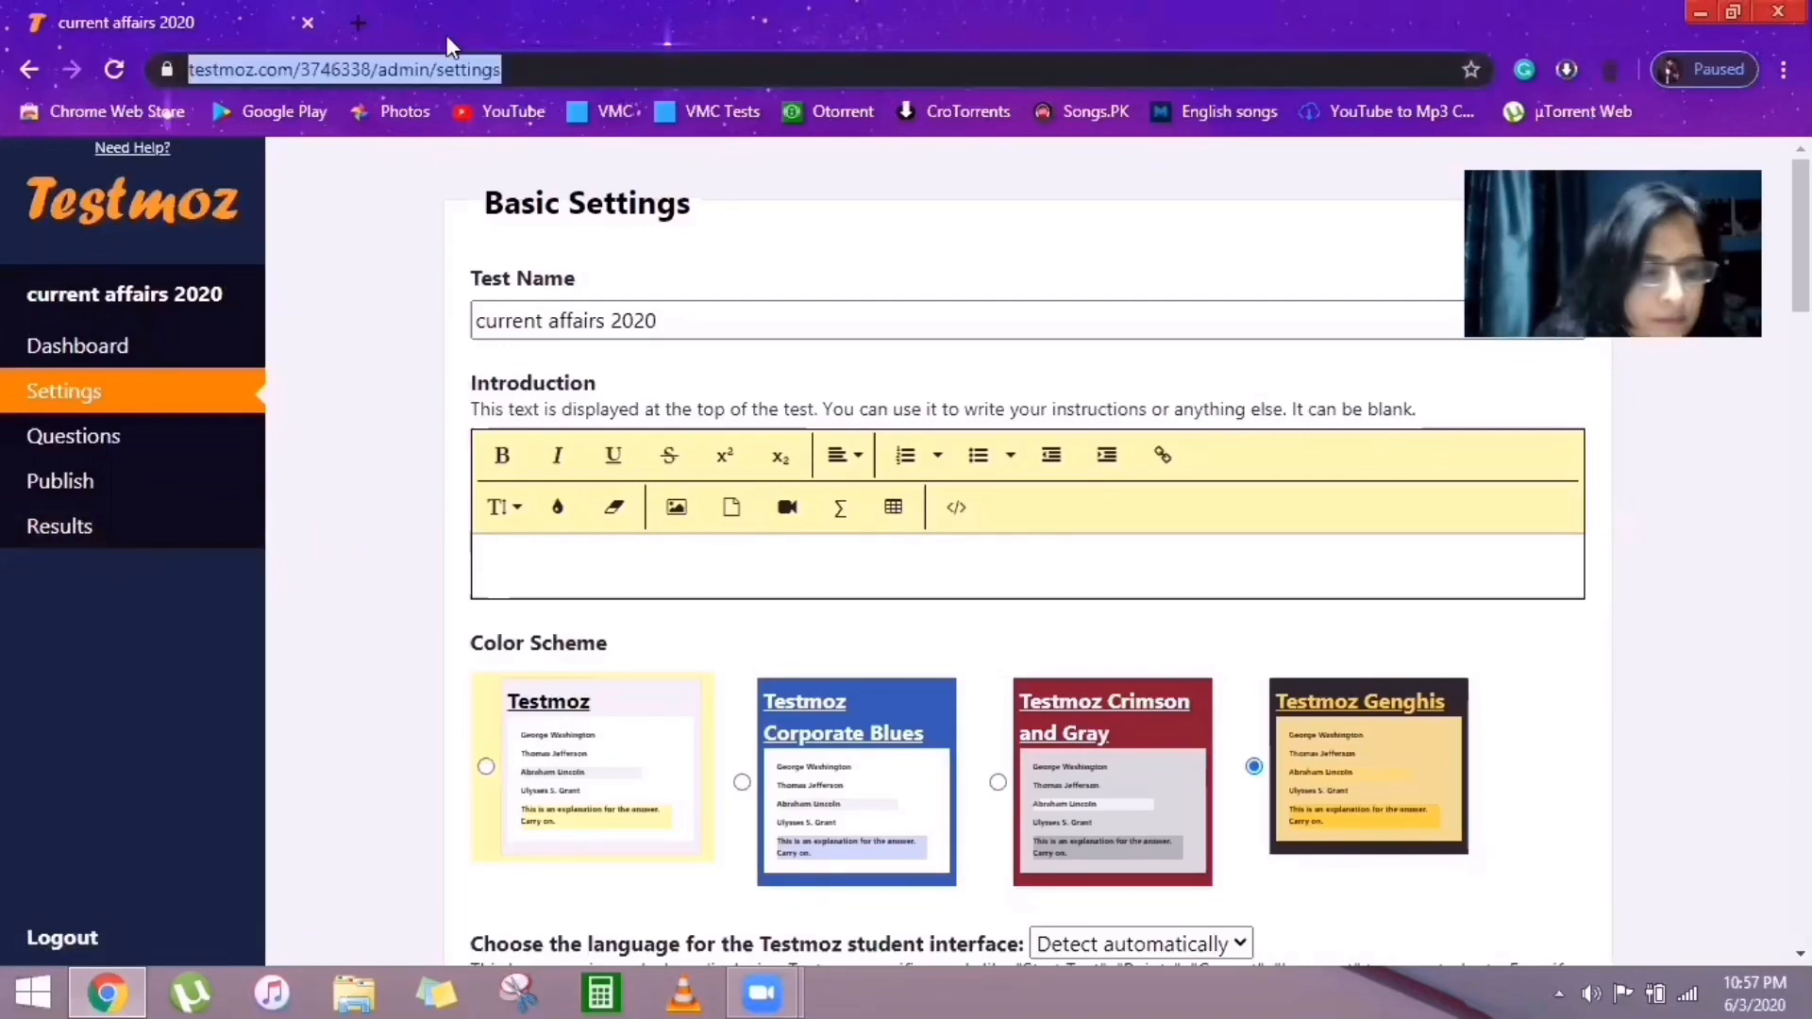
pyautogui.moveTo(151, 189); pyautogui.dragTo(137, 522)
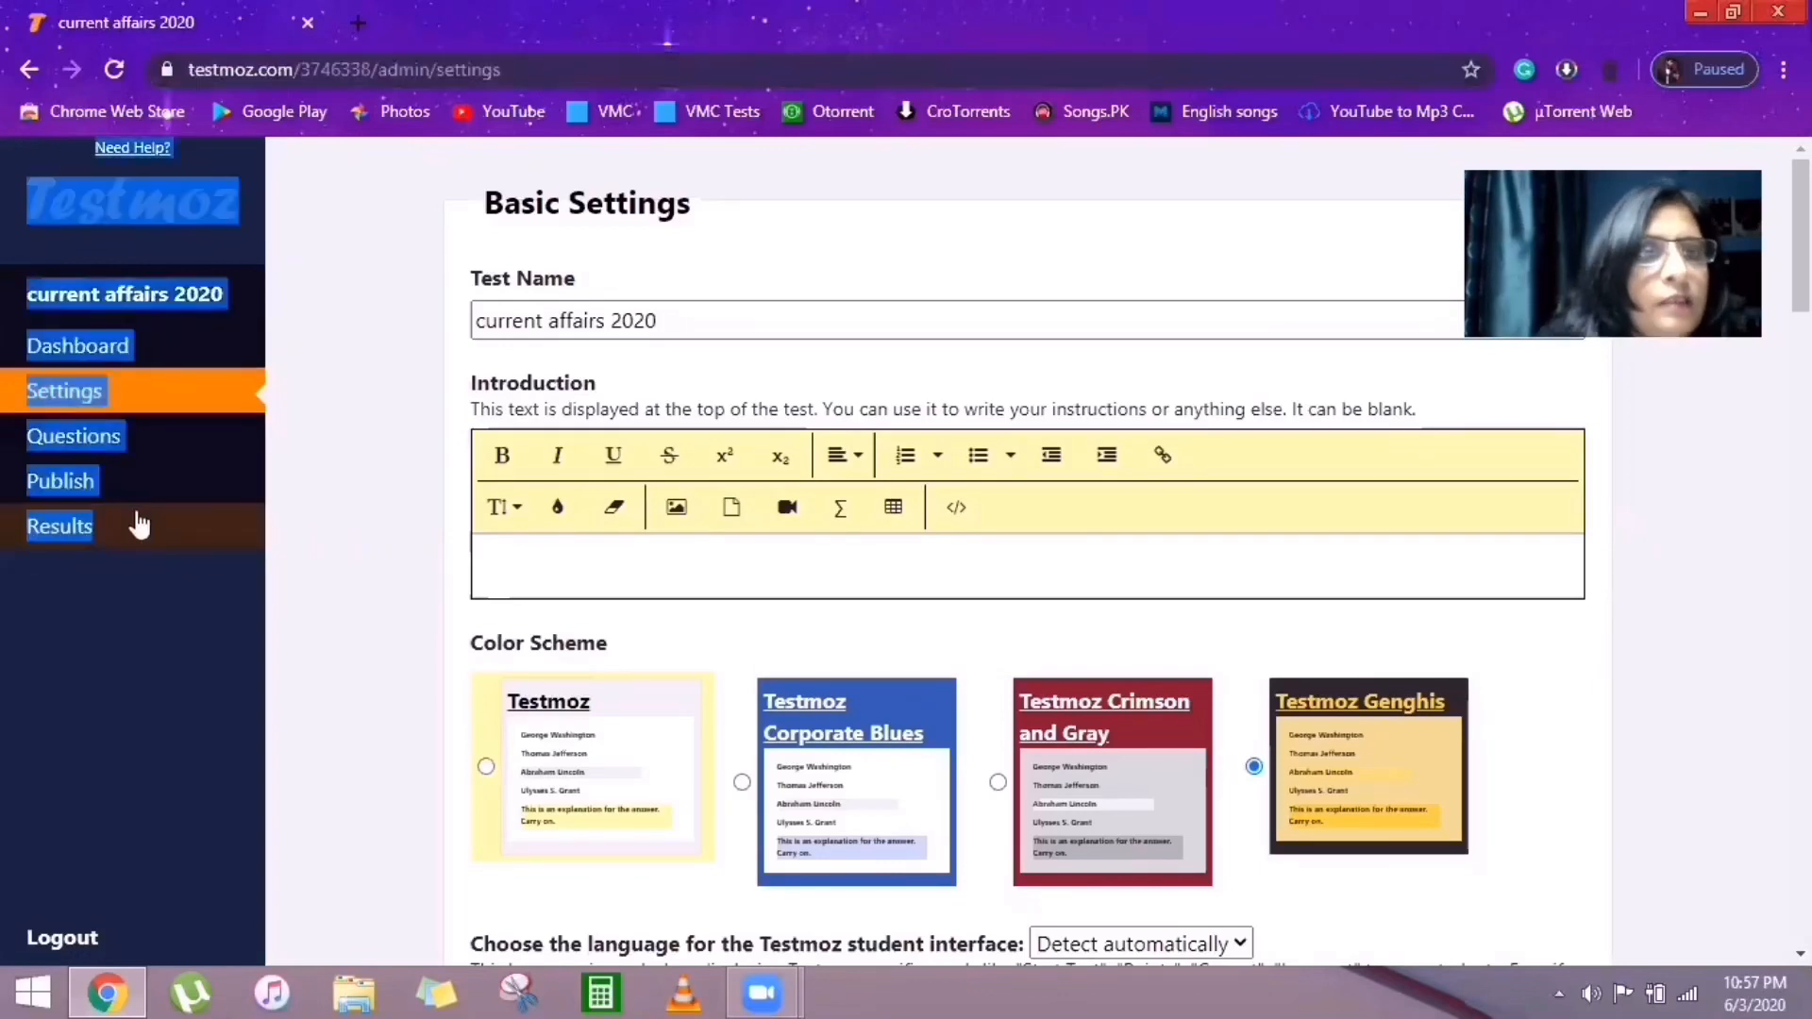
pyautogui.click(108, 449)
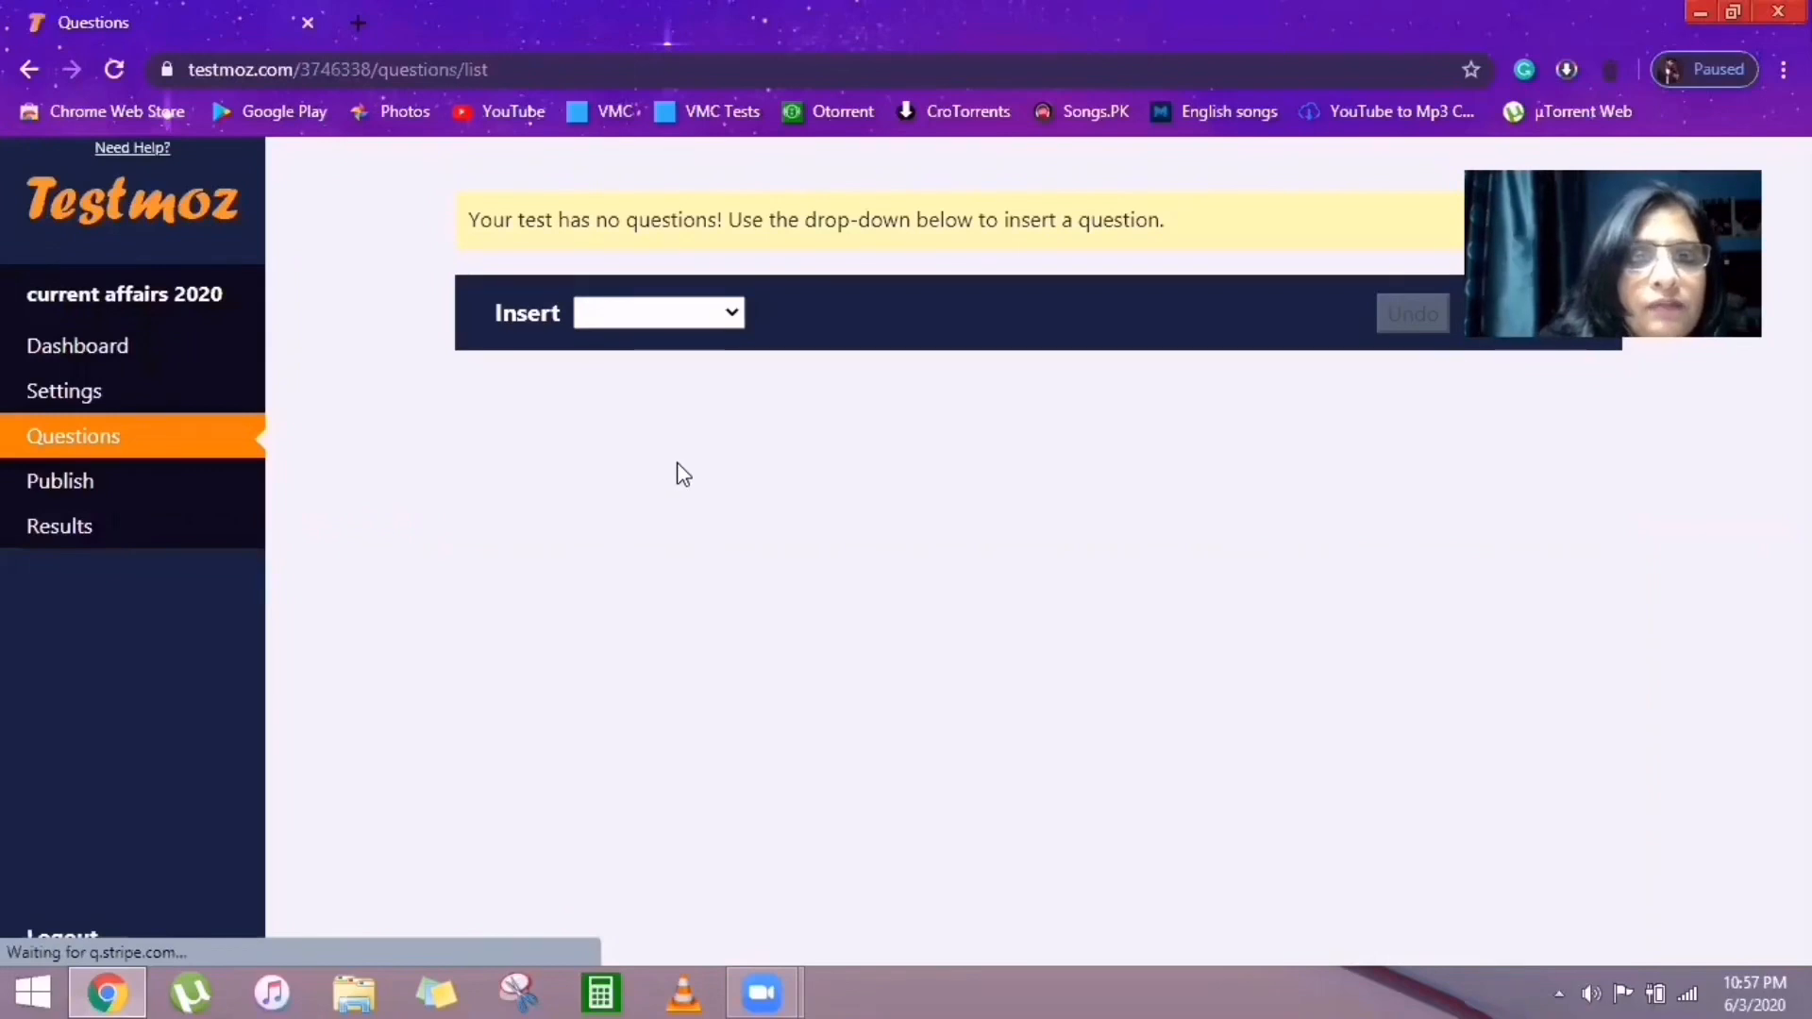
# Insert a Graded Question of type Multiple choice (choose one).
pyautogui.click(733, 314)
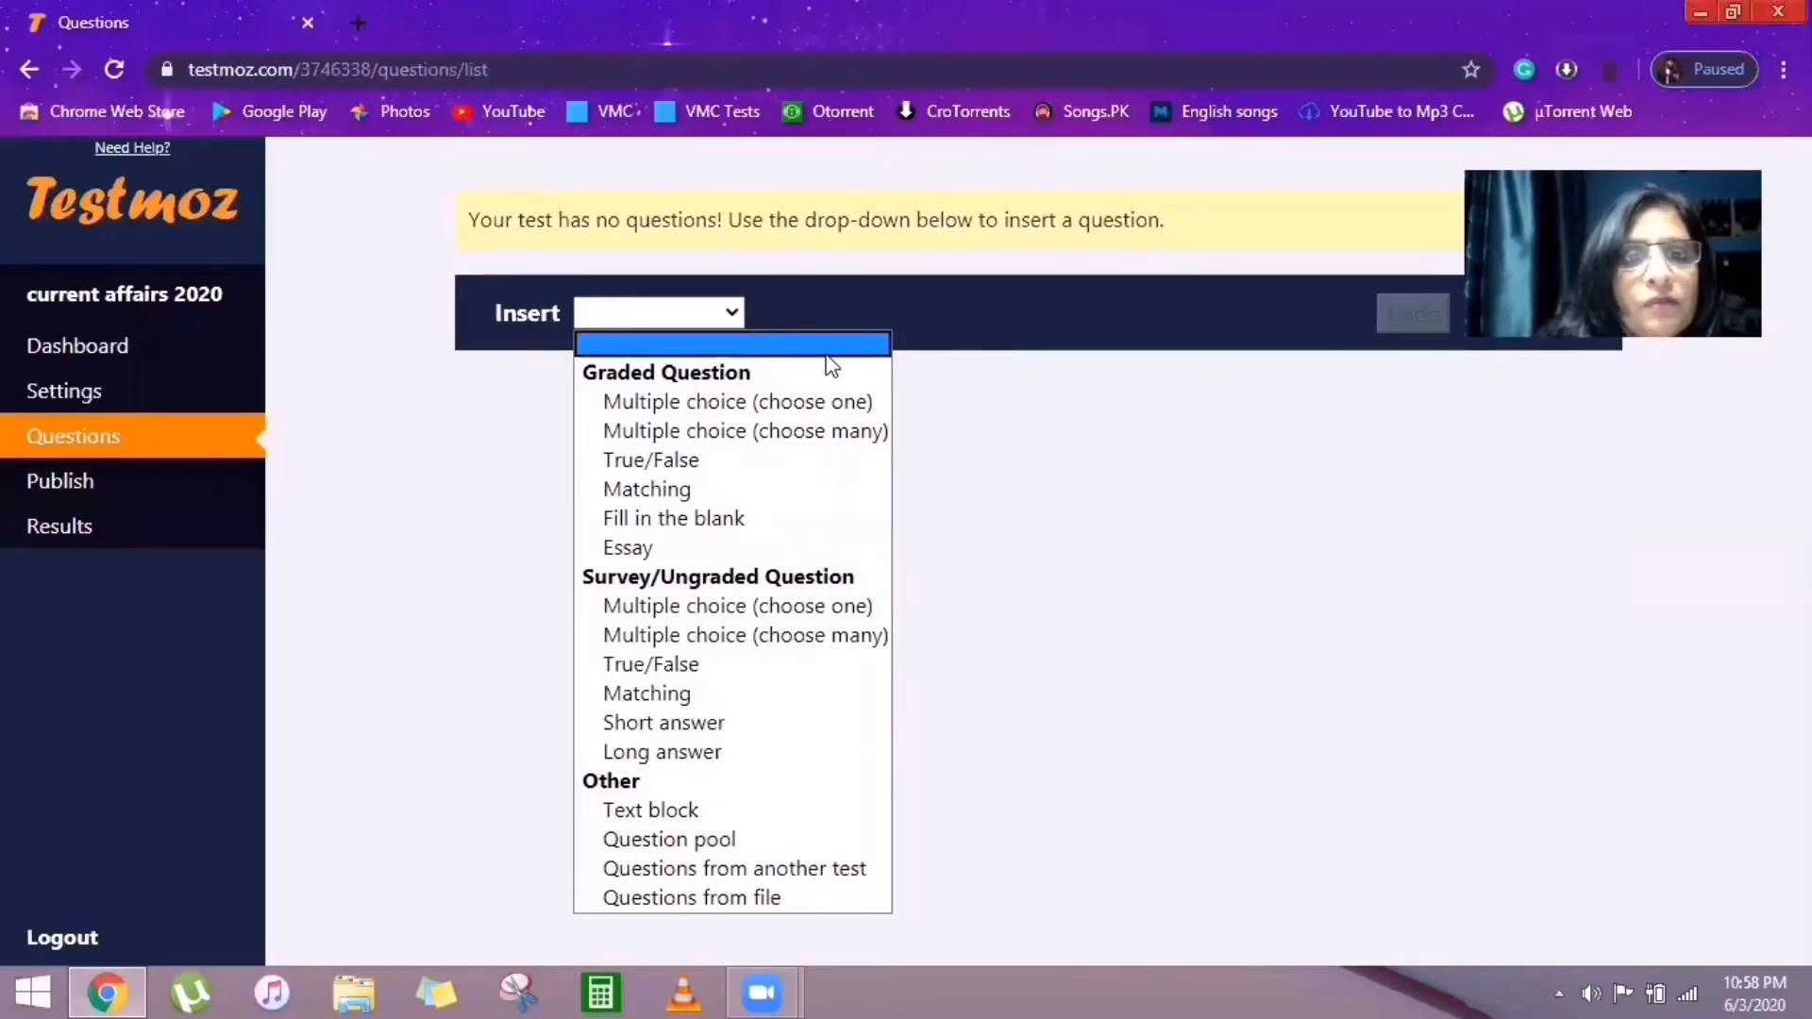
pyautogui.click(719, 401)
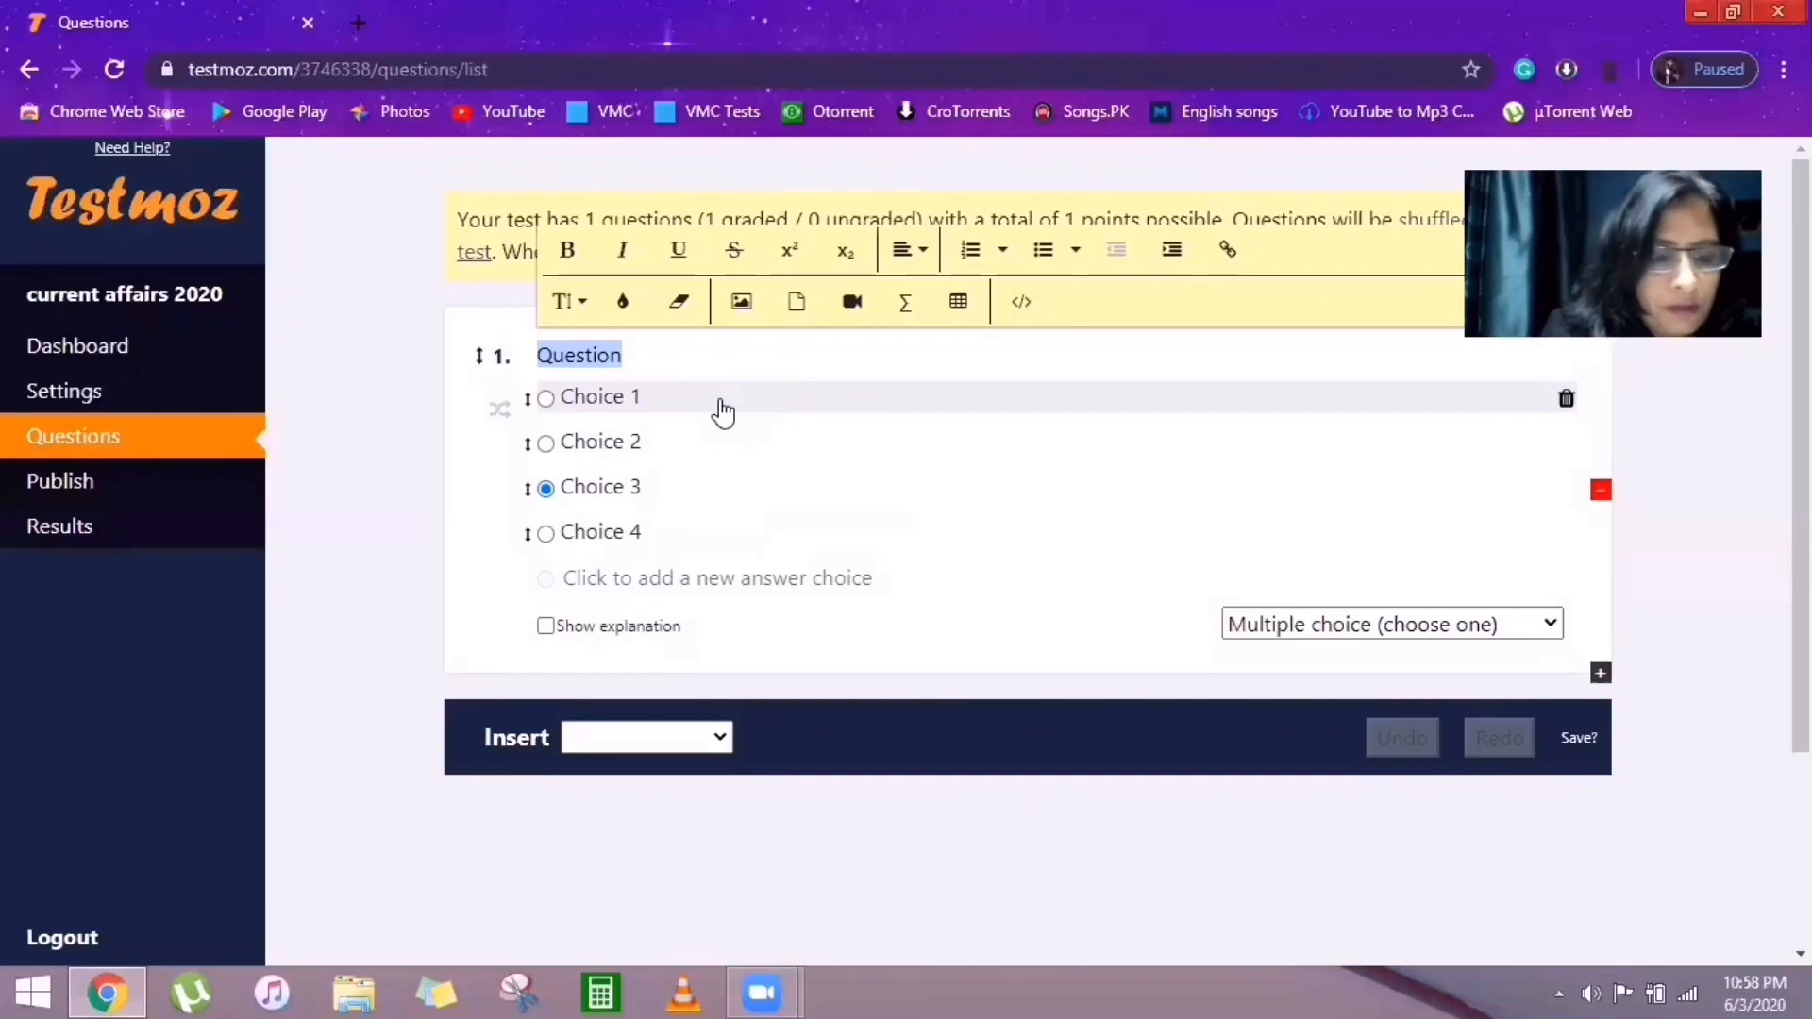
# Write 'who is the prime minister of India today' with choices Manmohansigh, narender modi, sharadpawar, rahulgandhi.
pyautogui.write('who')
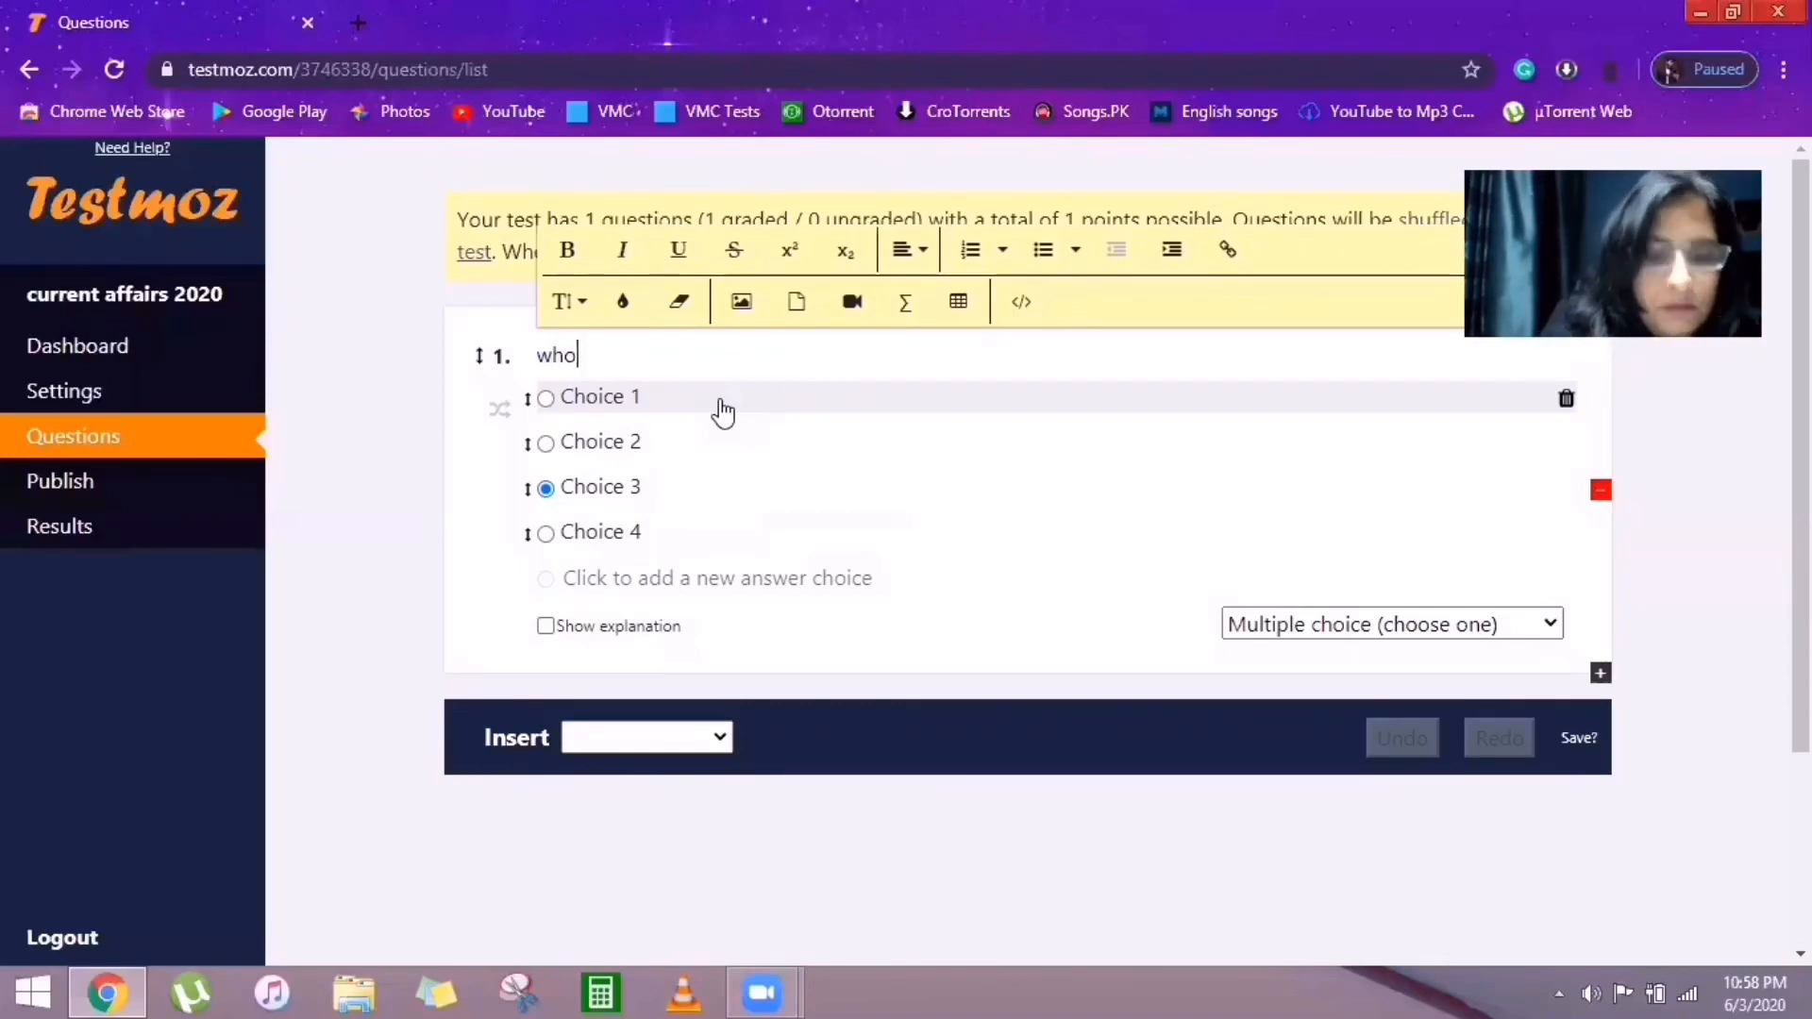
pyautogui.write(' is th')
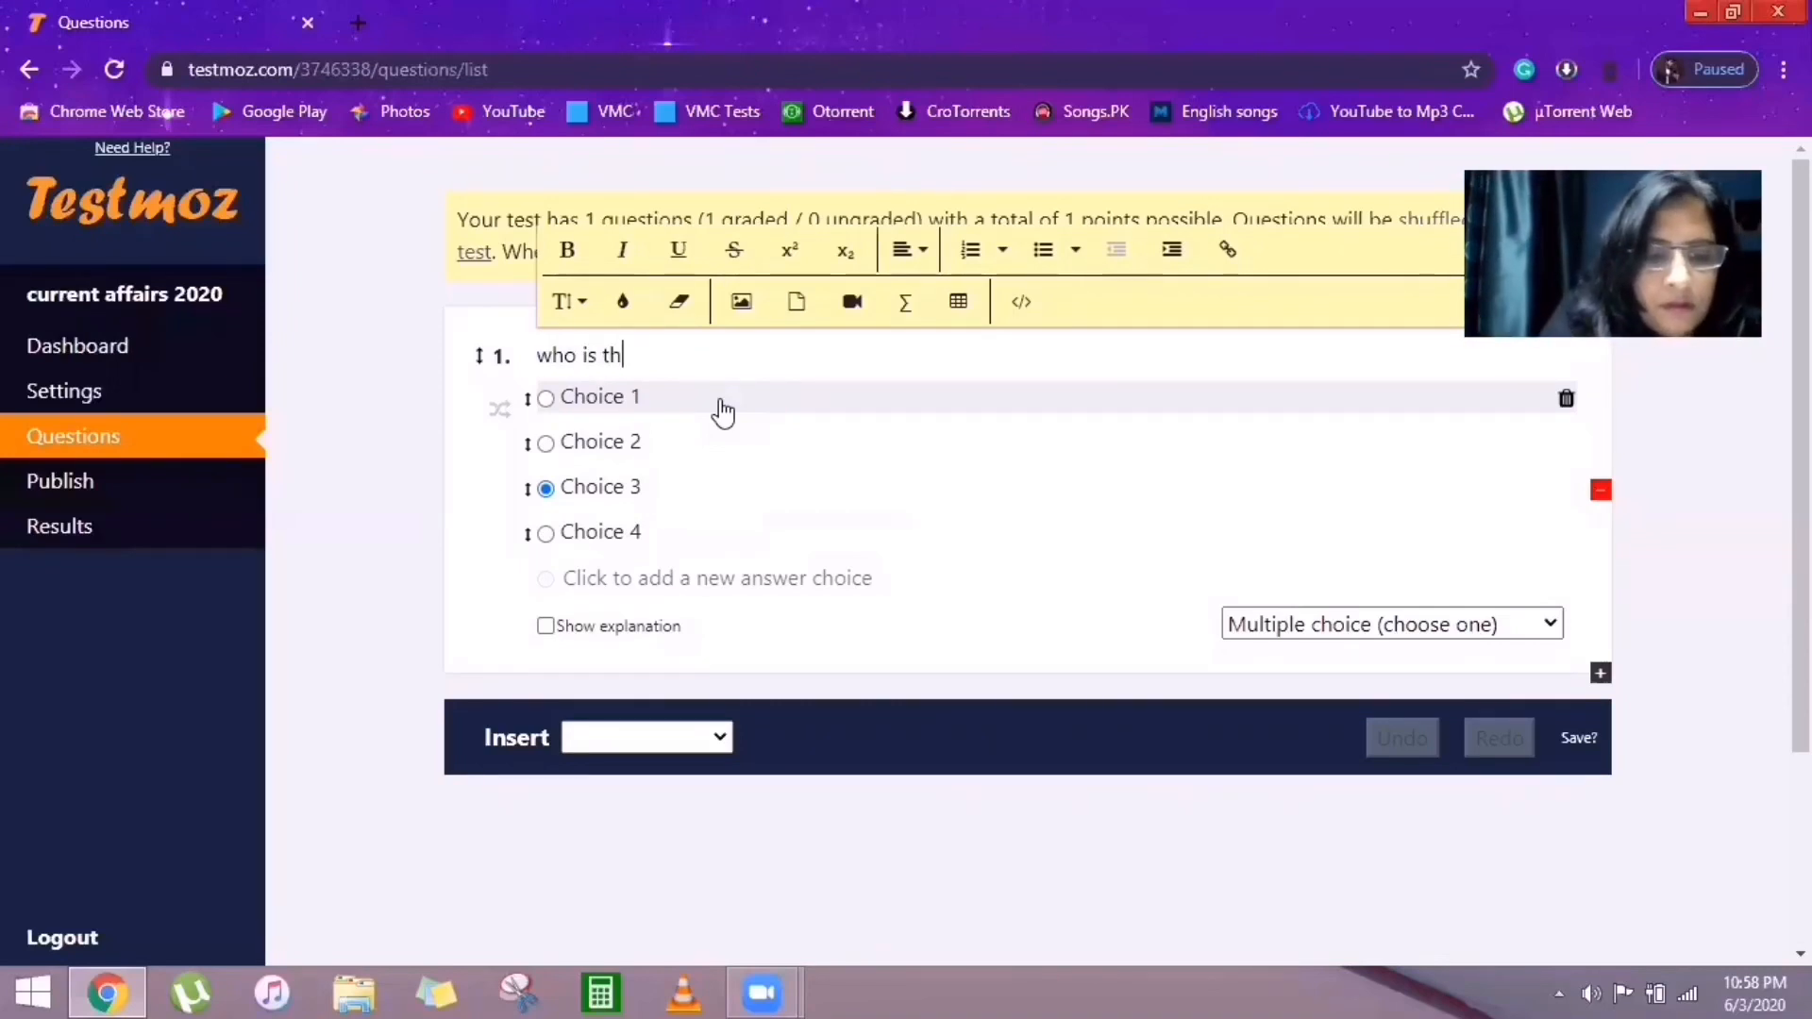
pyautogui.write('e prim')
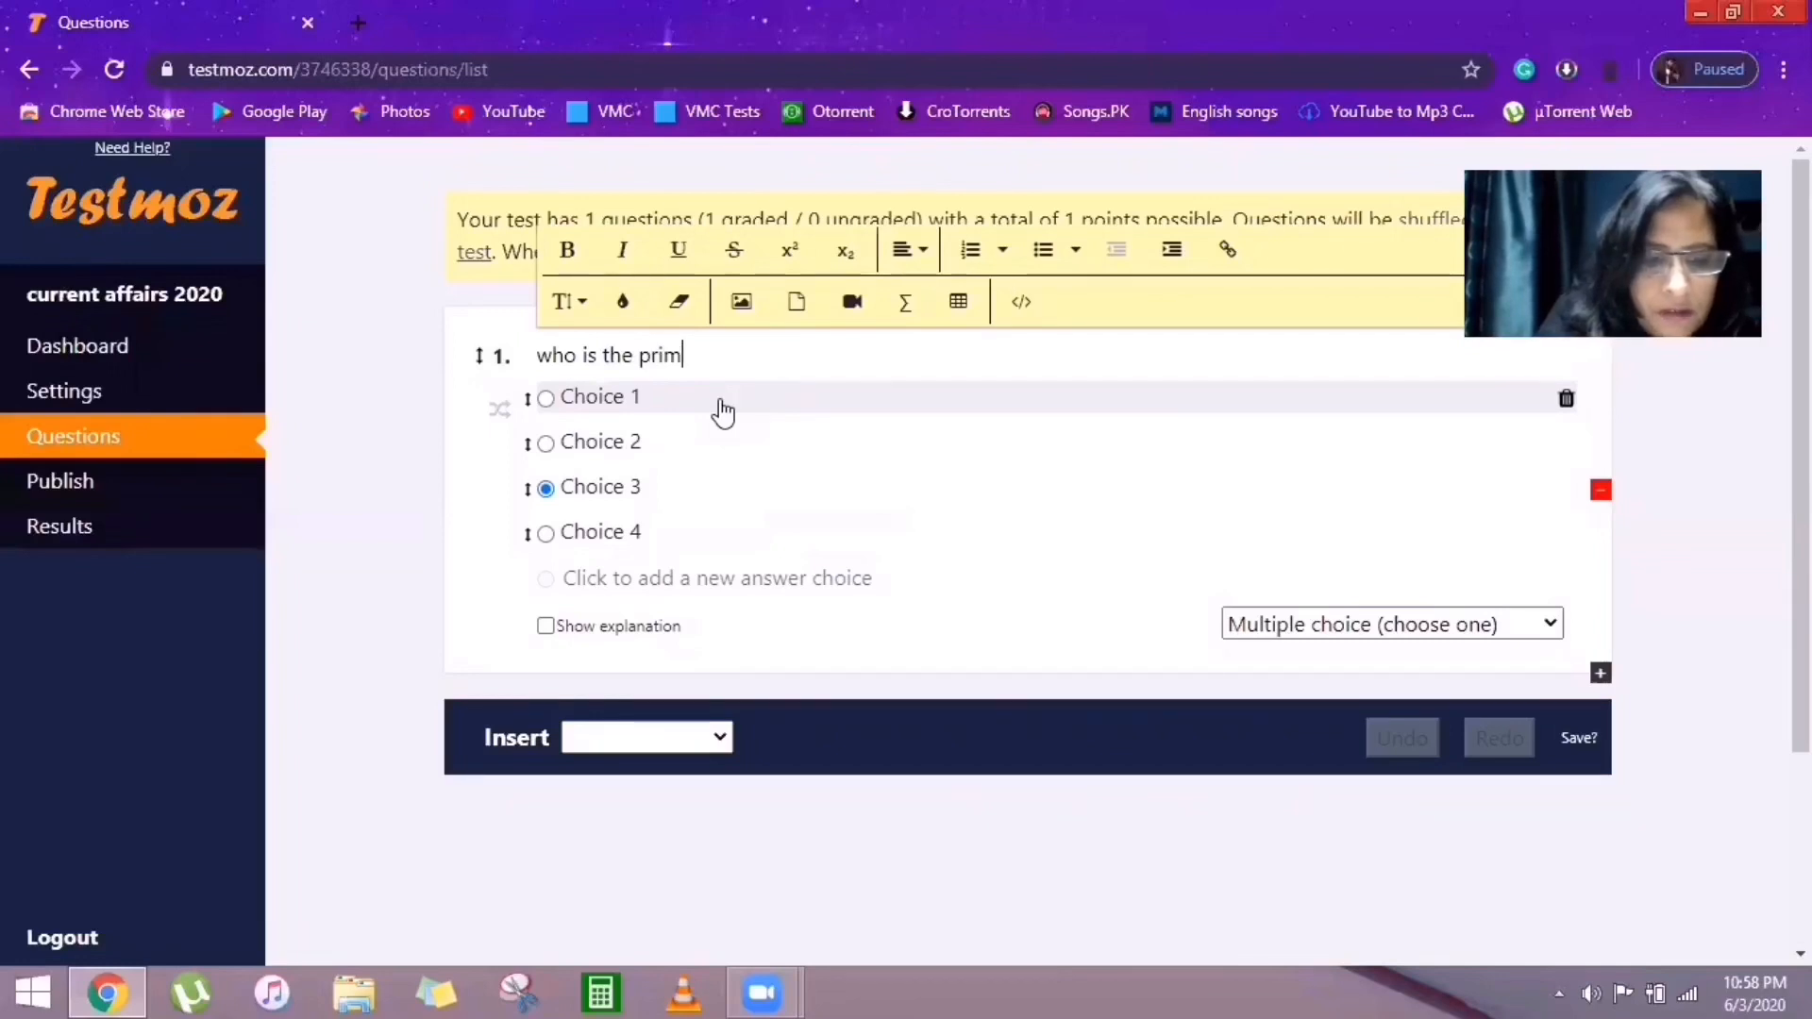
pyautogui.write('e mini')
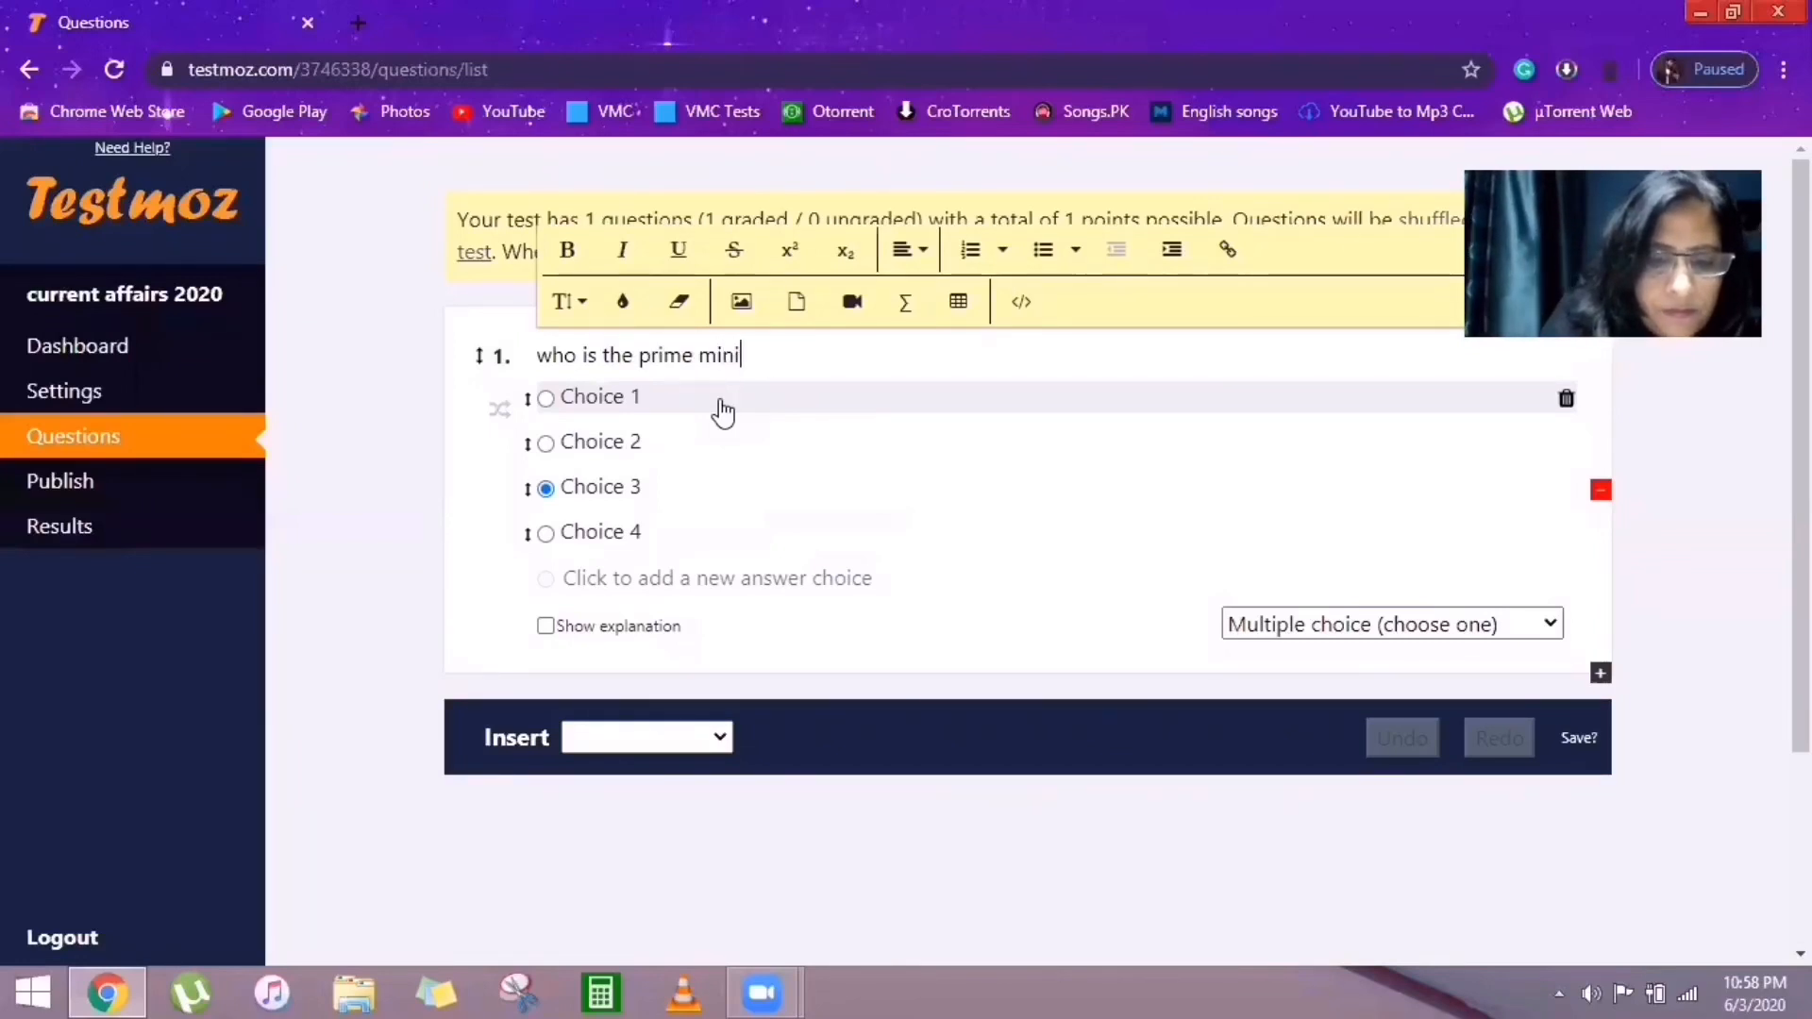
pyautogui.write('ster of ')
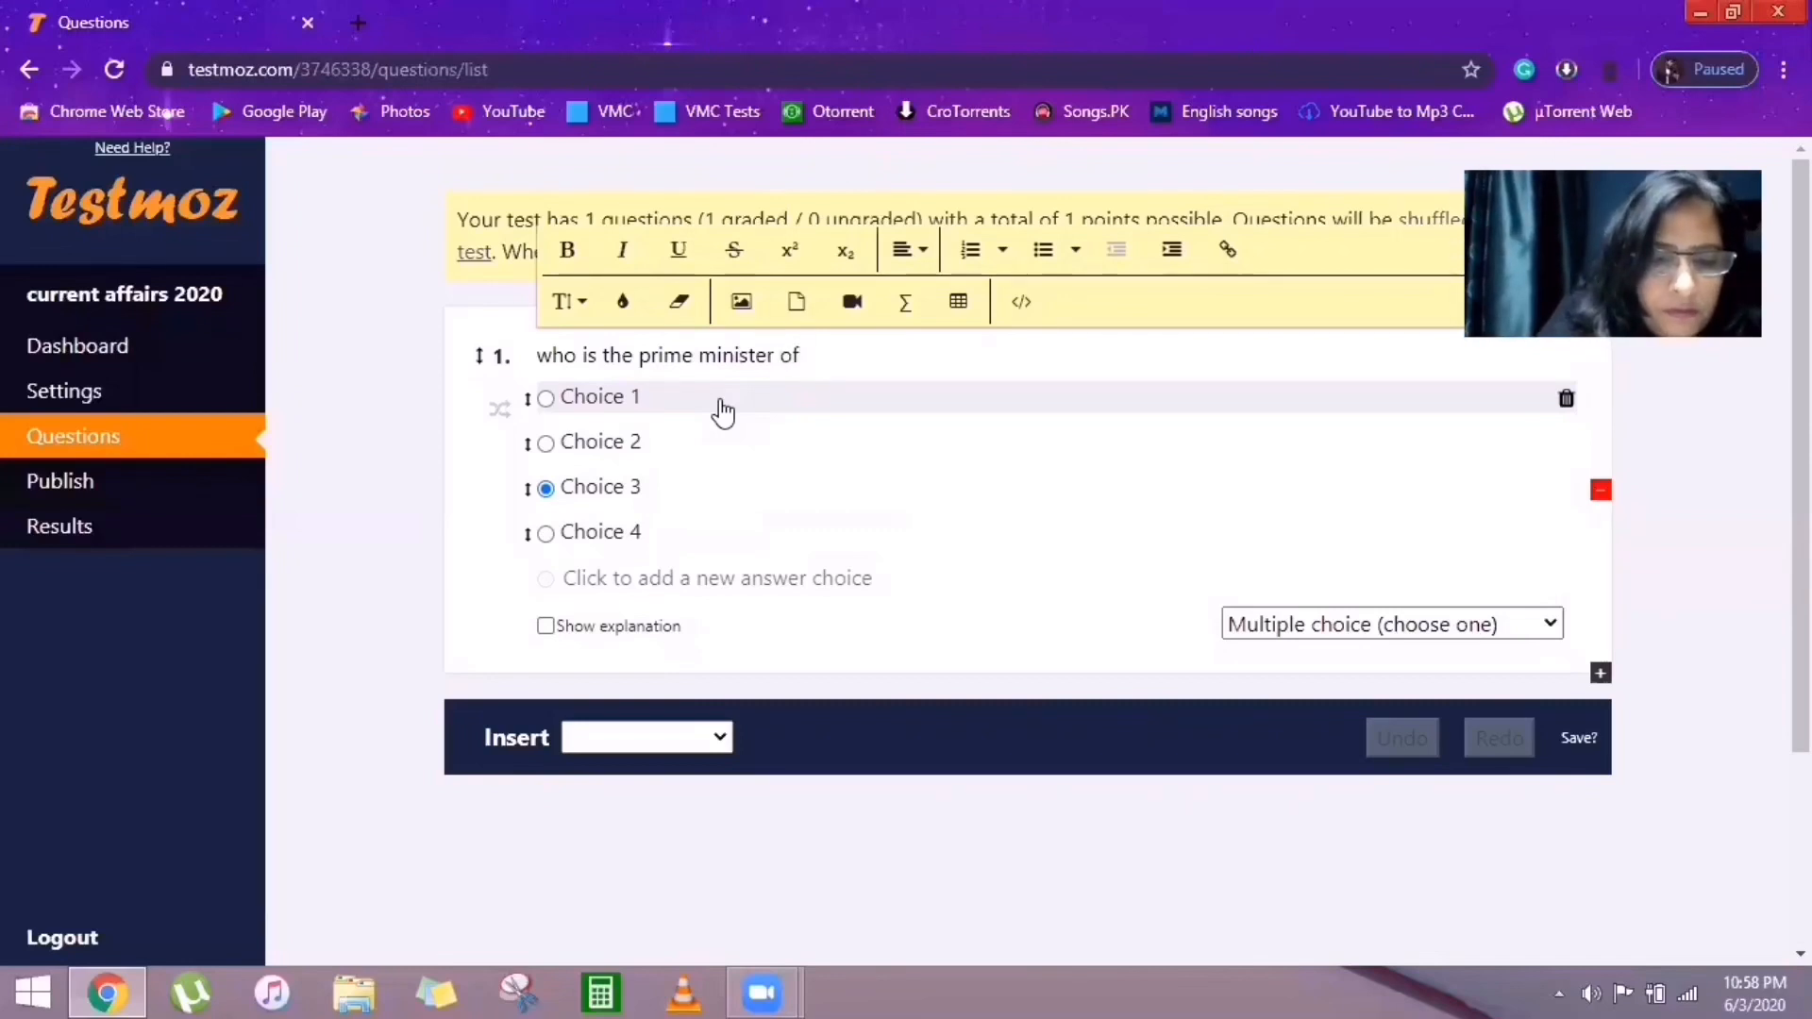
pyautogui.write('Ind')
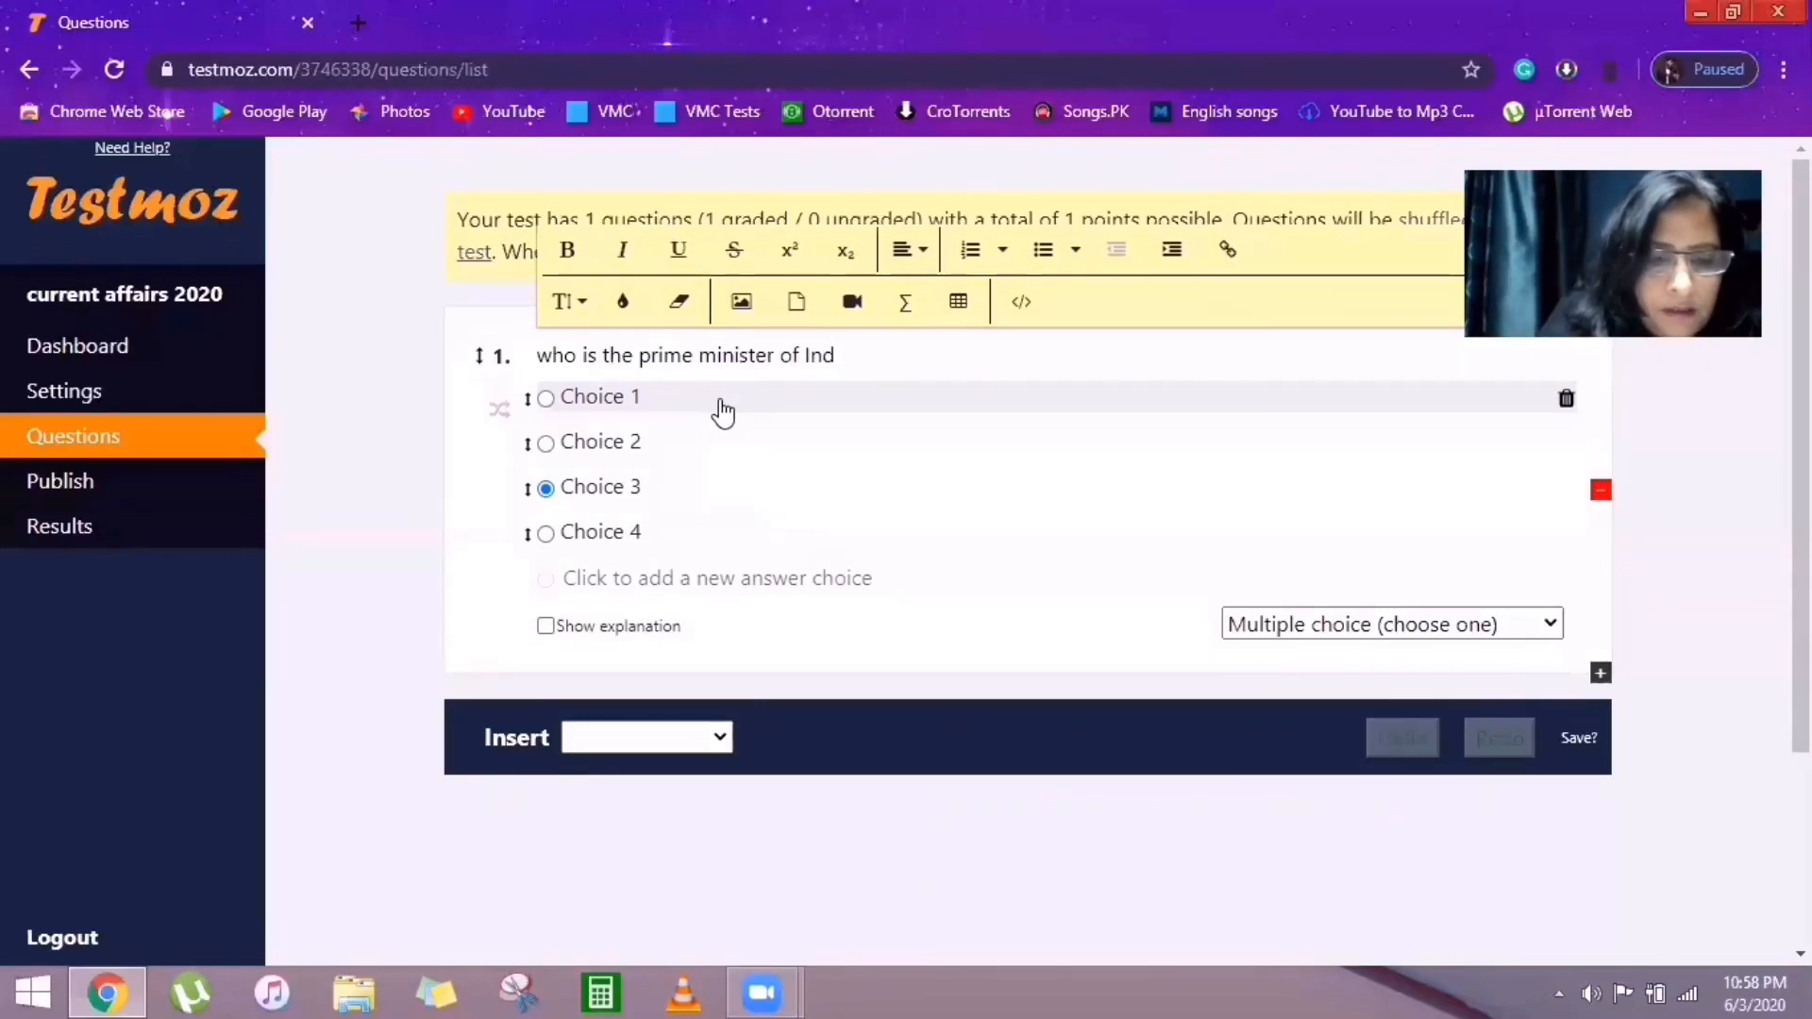
pyautogui.write('ia t')
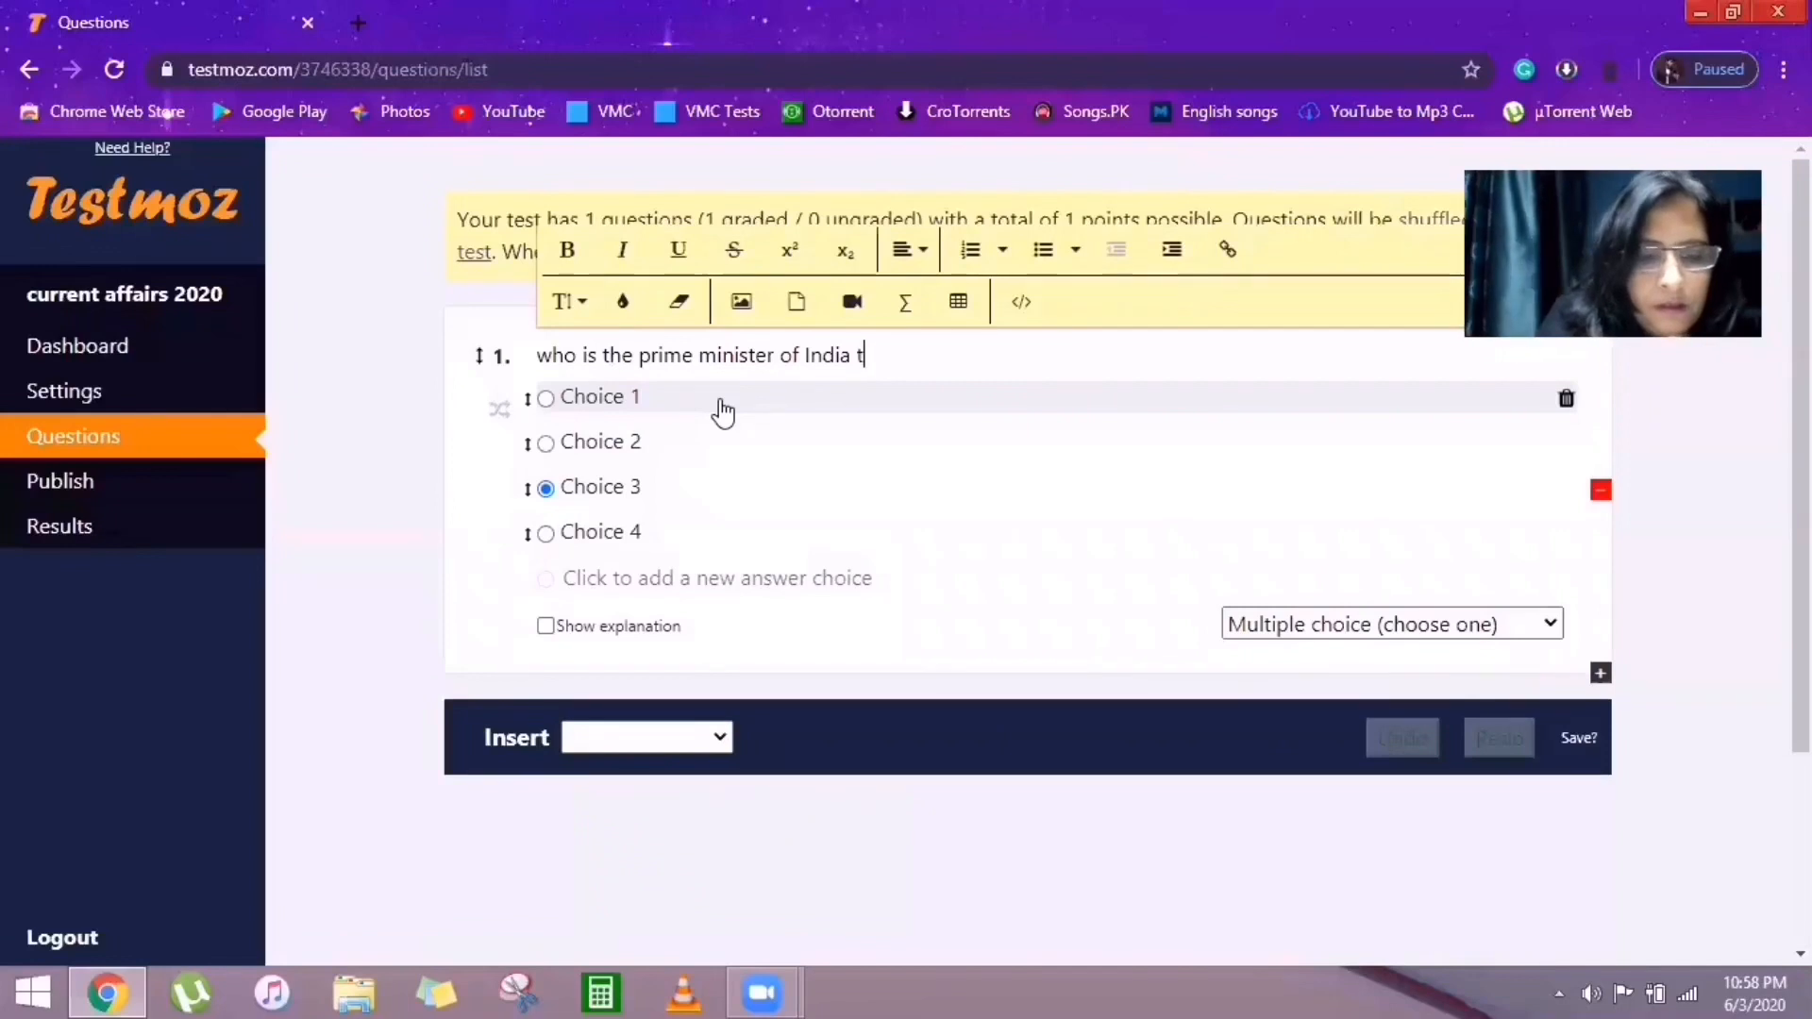
pyautogui.write('oday')
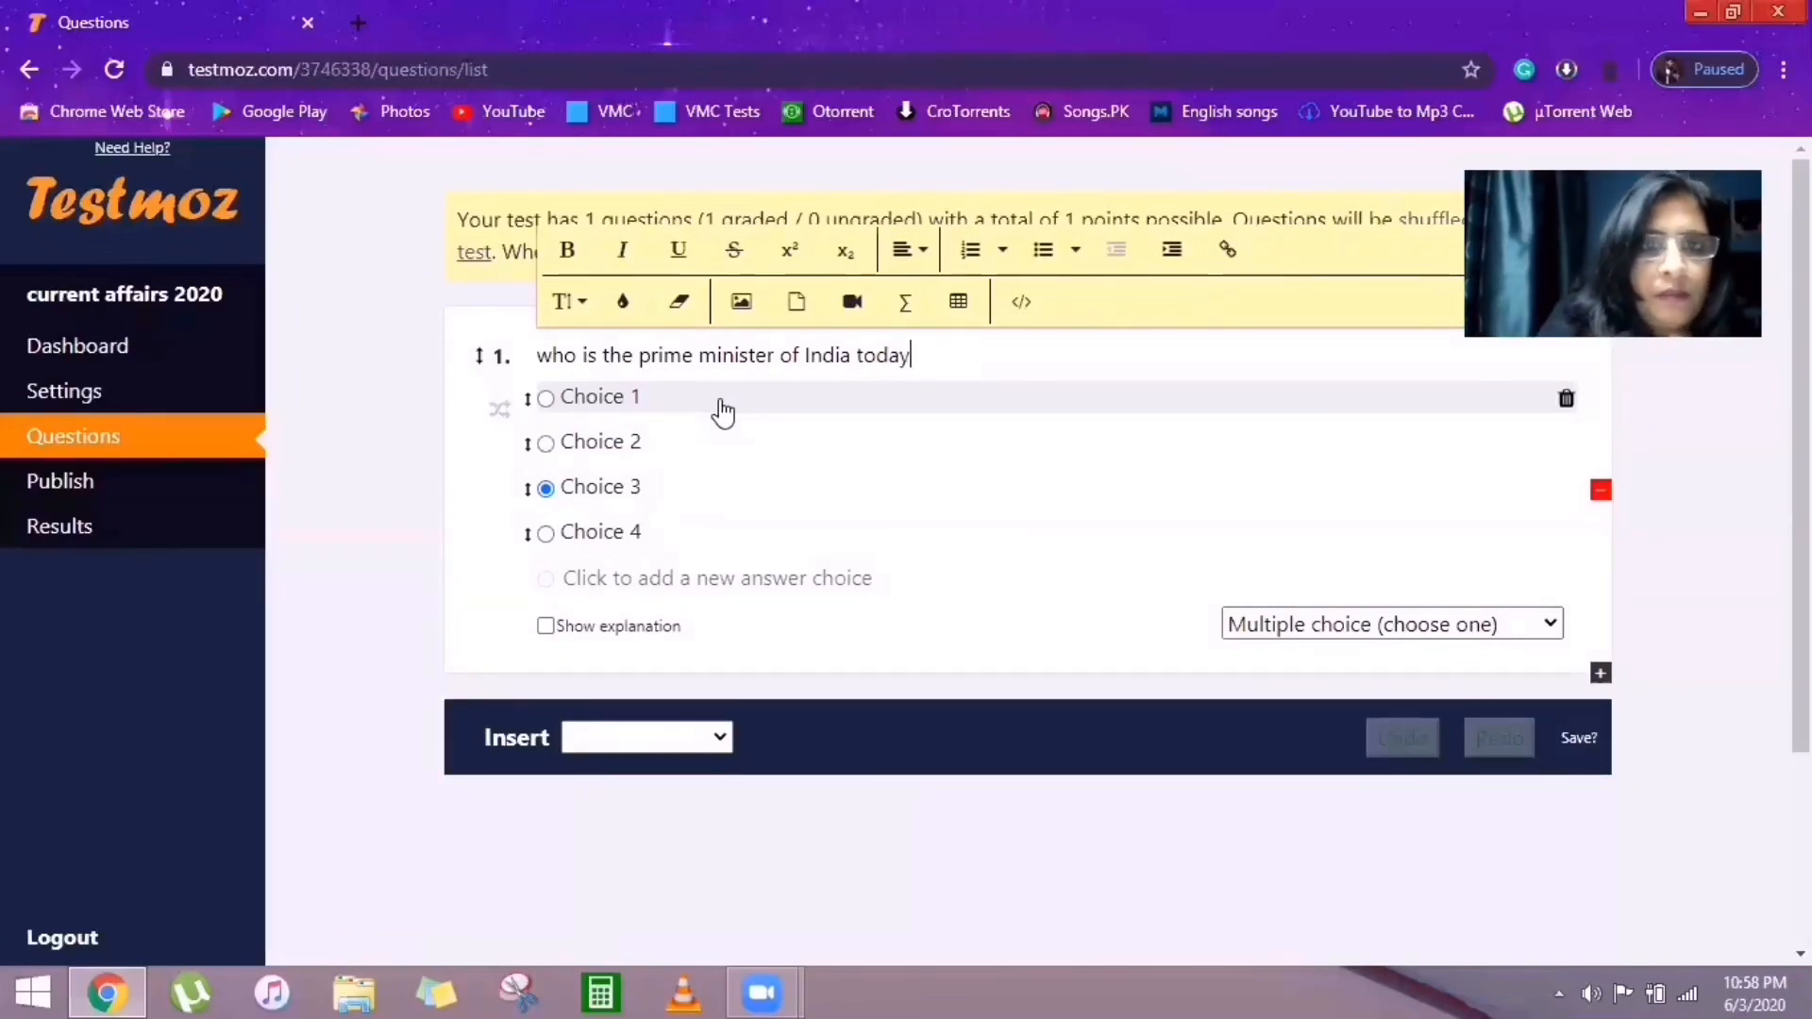
pyautogui.click(630, 401)
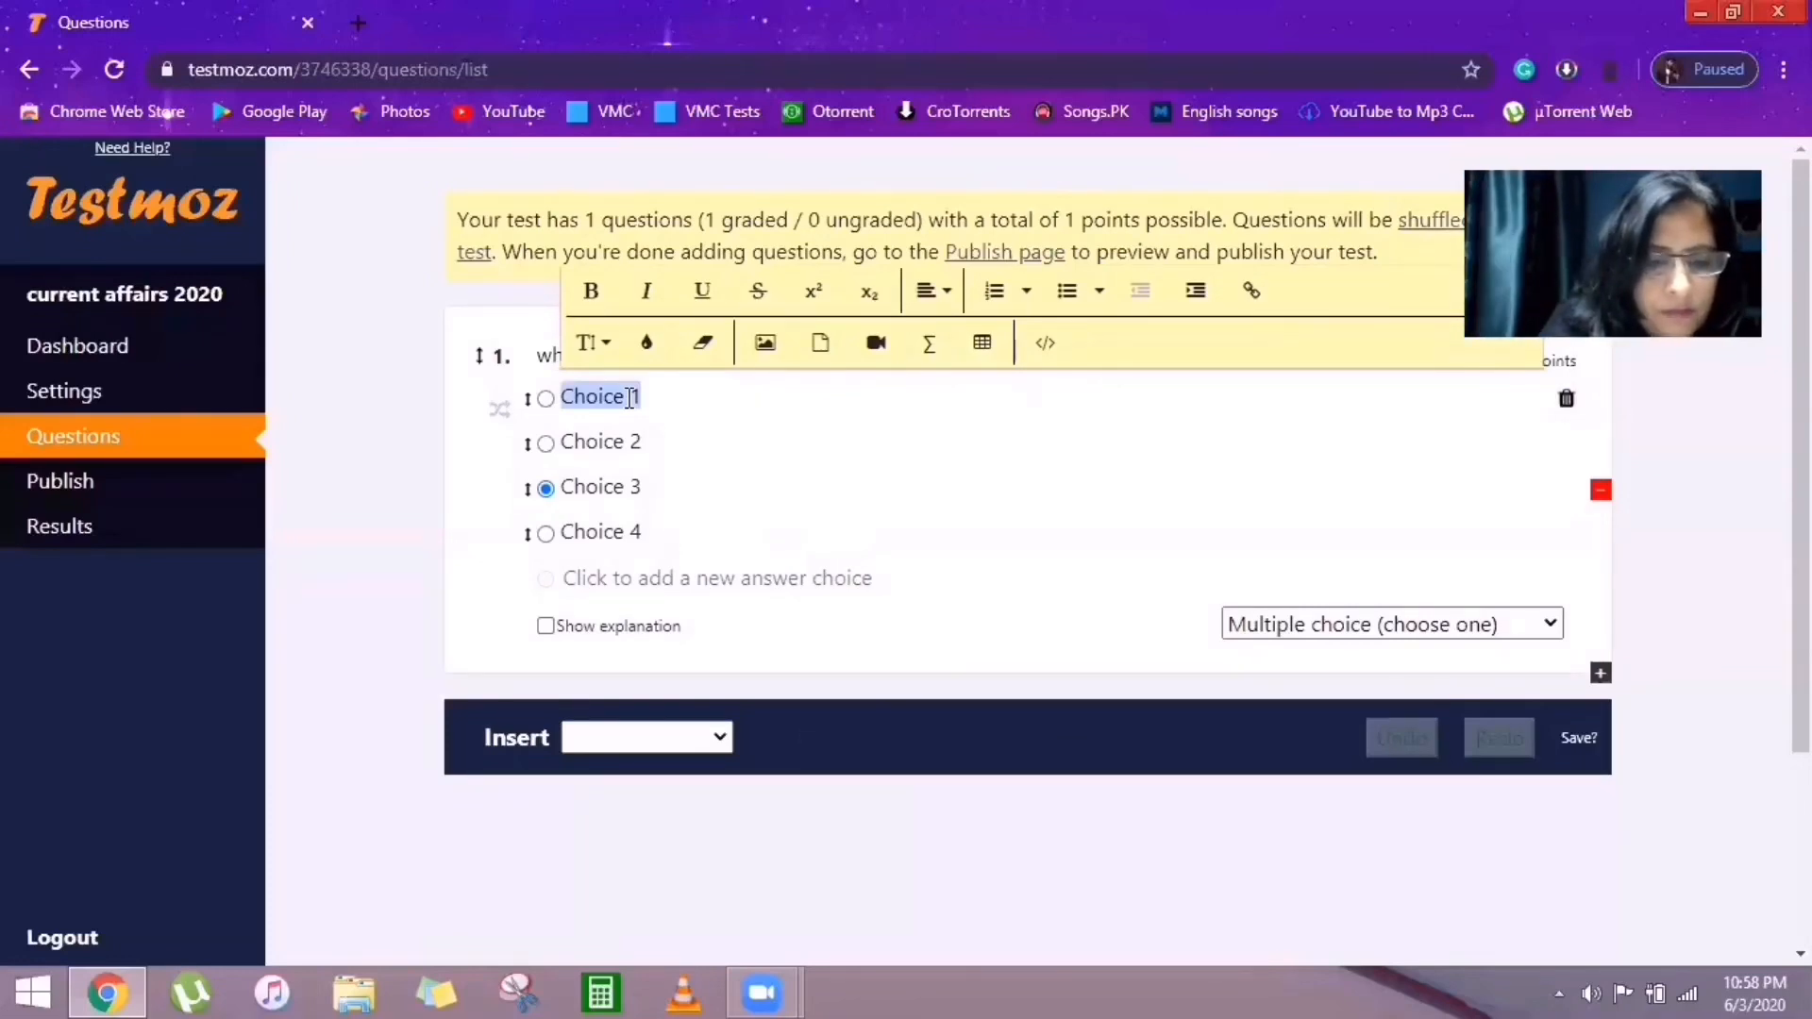
pyautogui.write('Manmo')
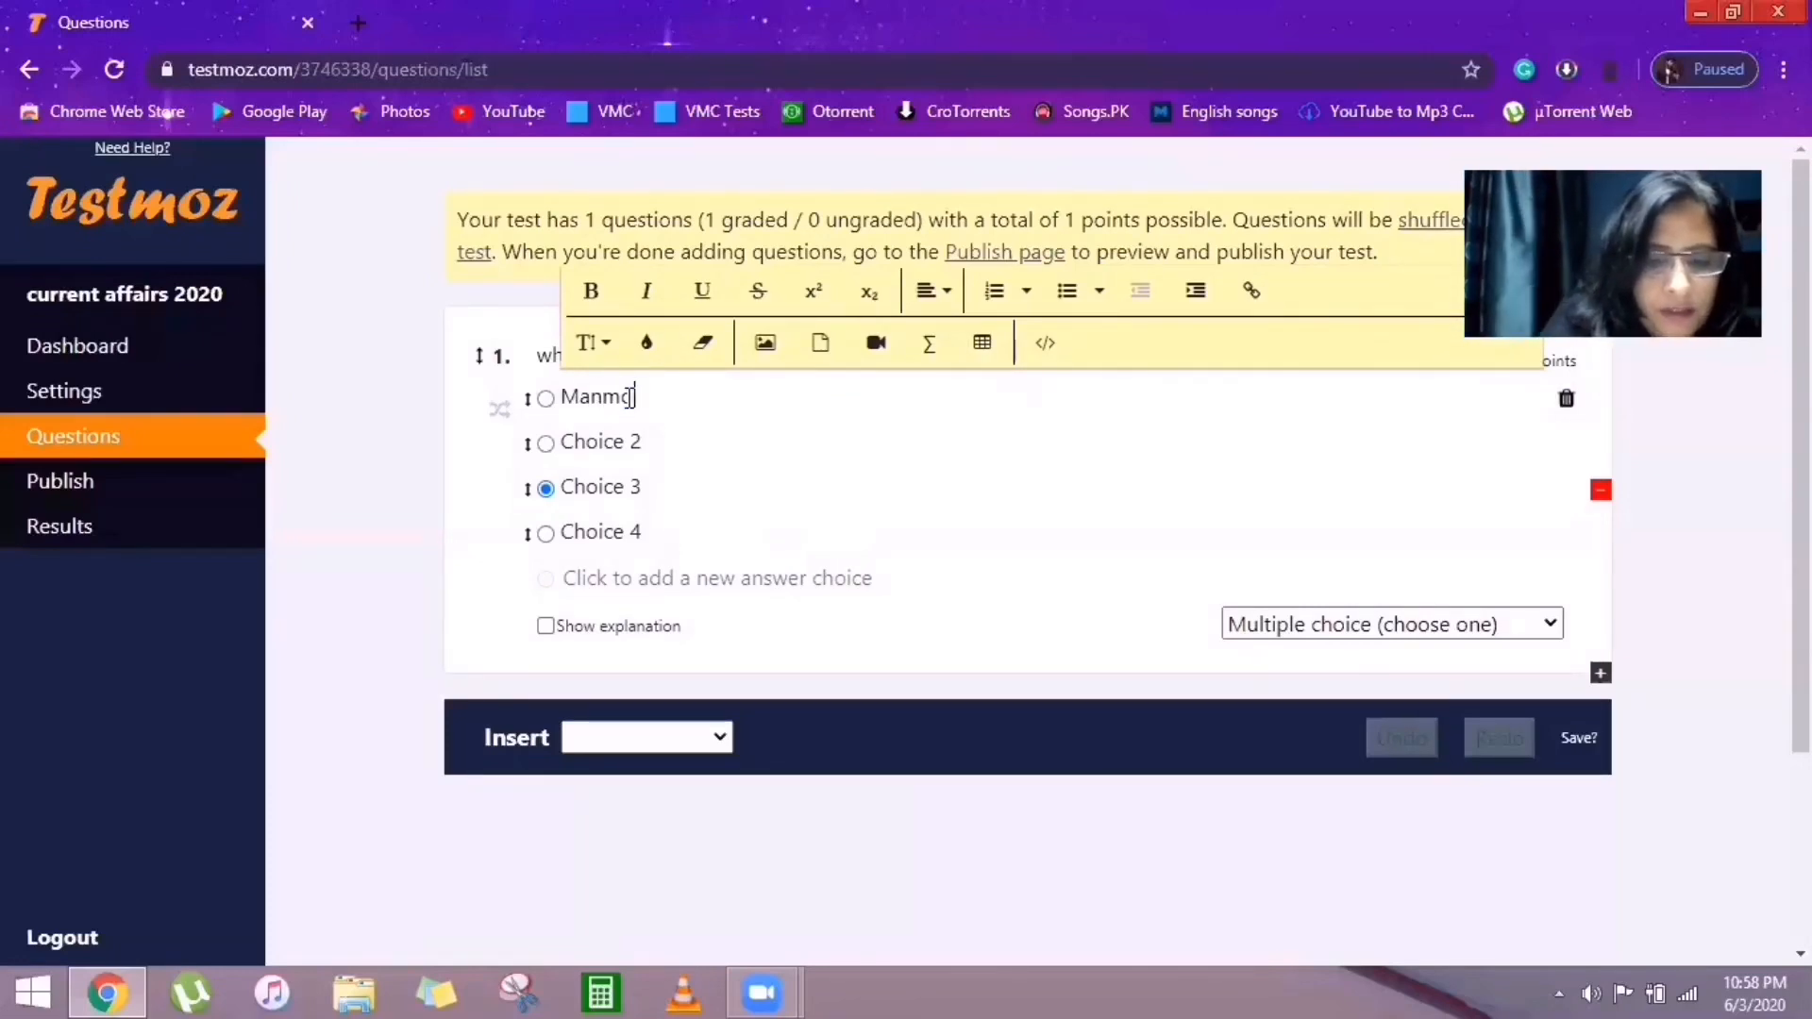
pyautogui.write('hans')
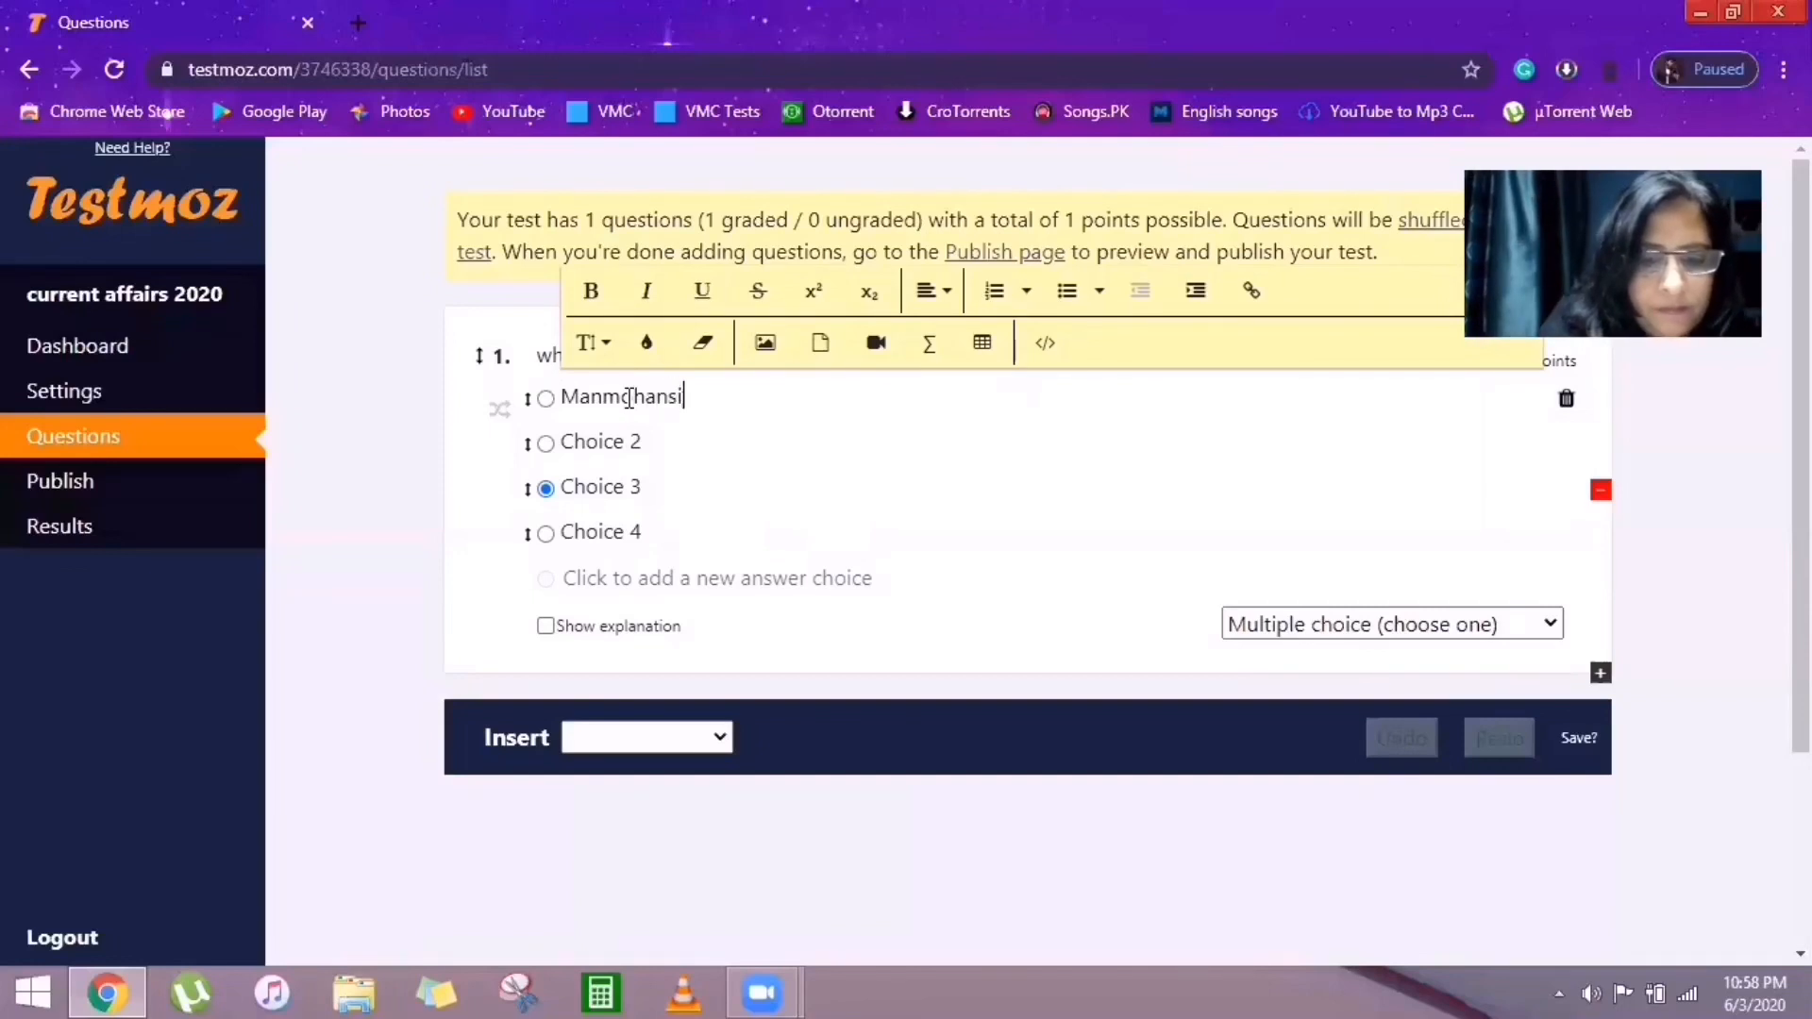
pyautogui.write('igh')
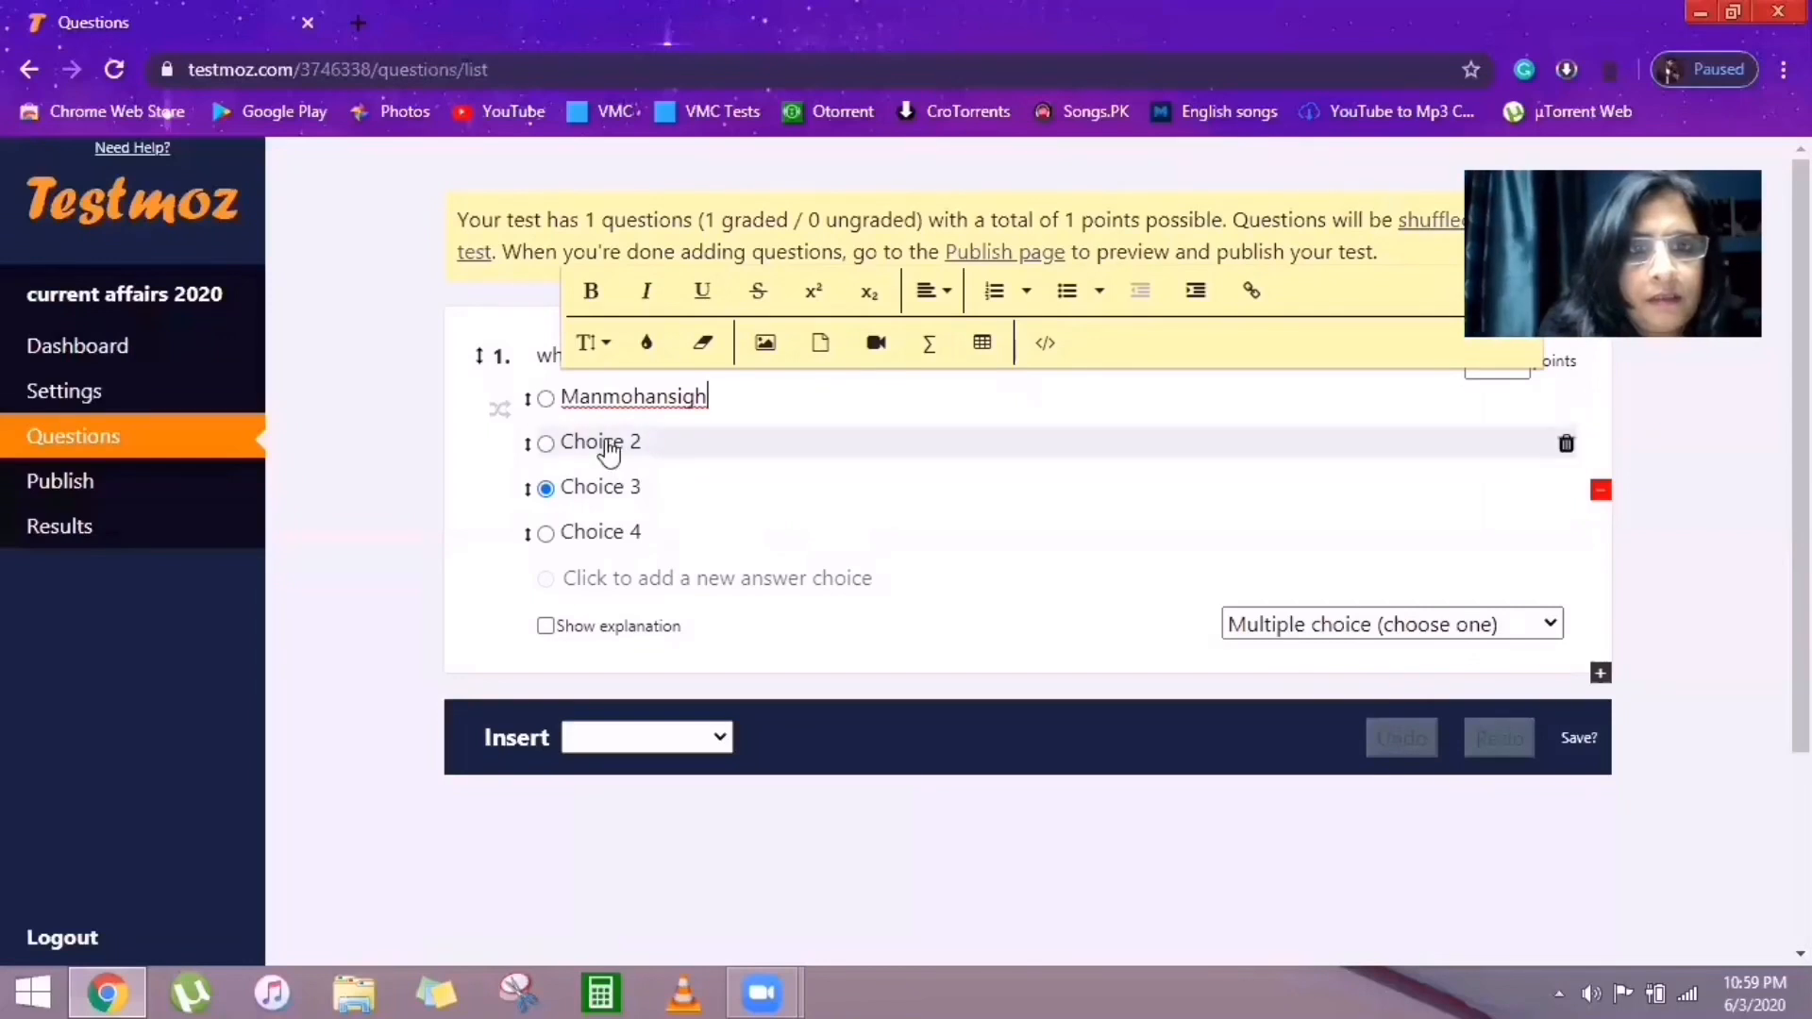
pyautogui.click(609, 444)
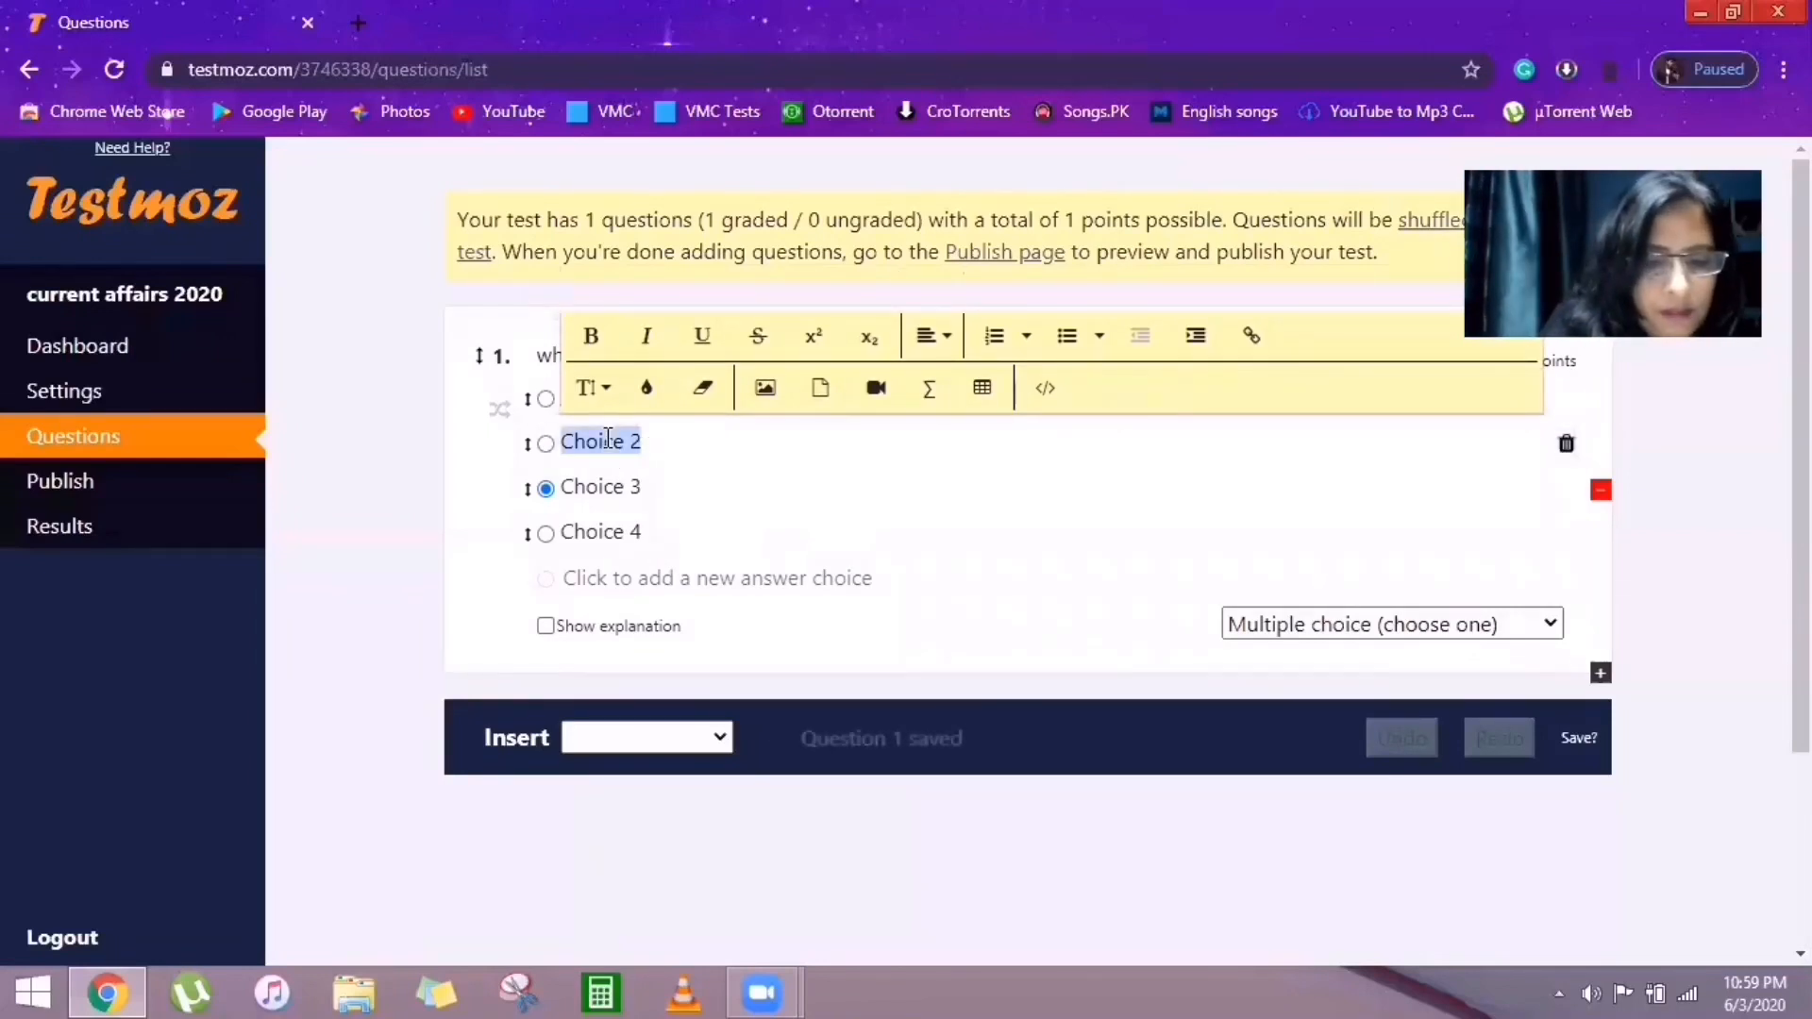
pyautogui.write('narender ')
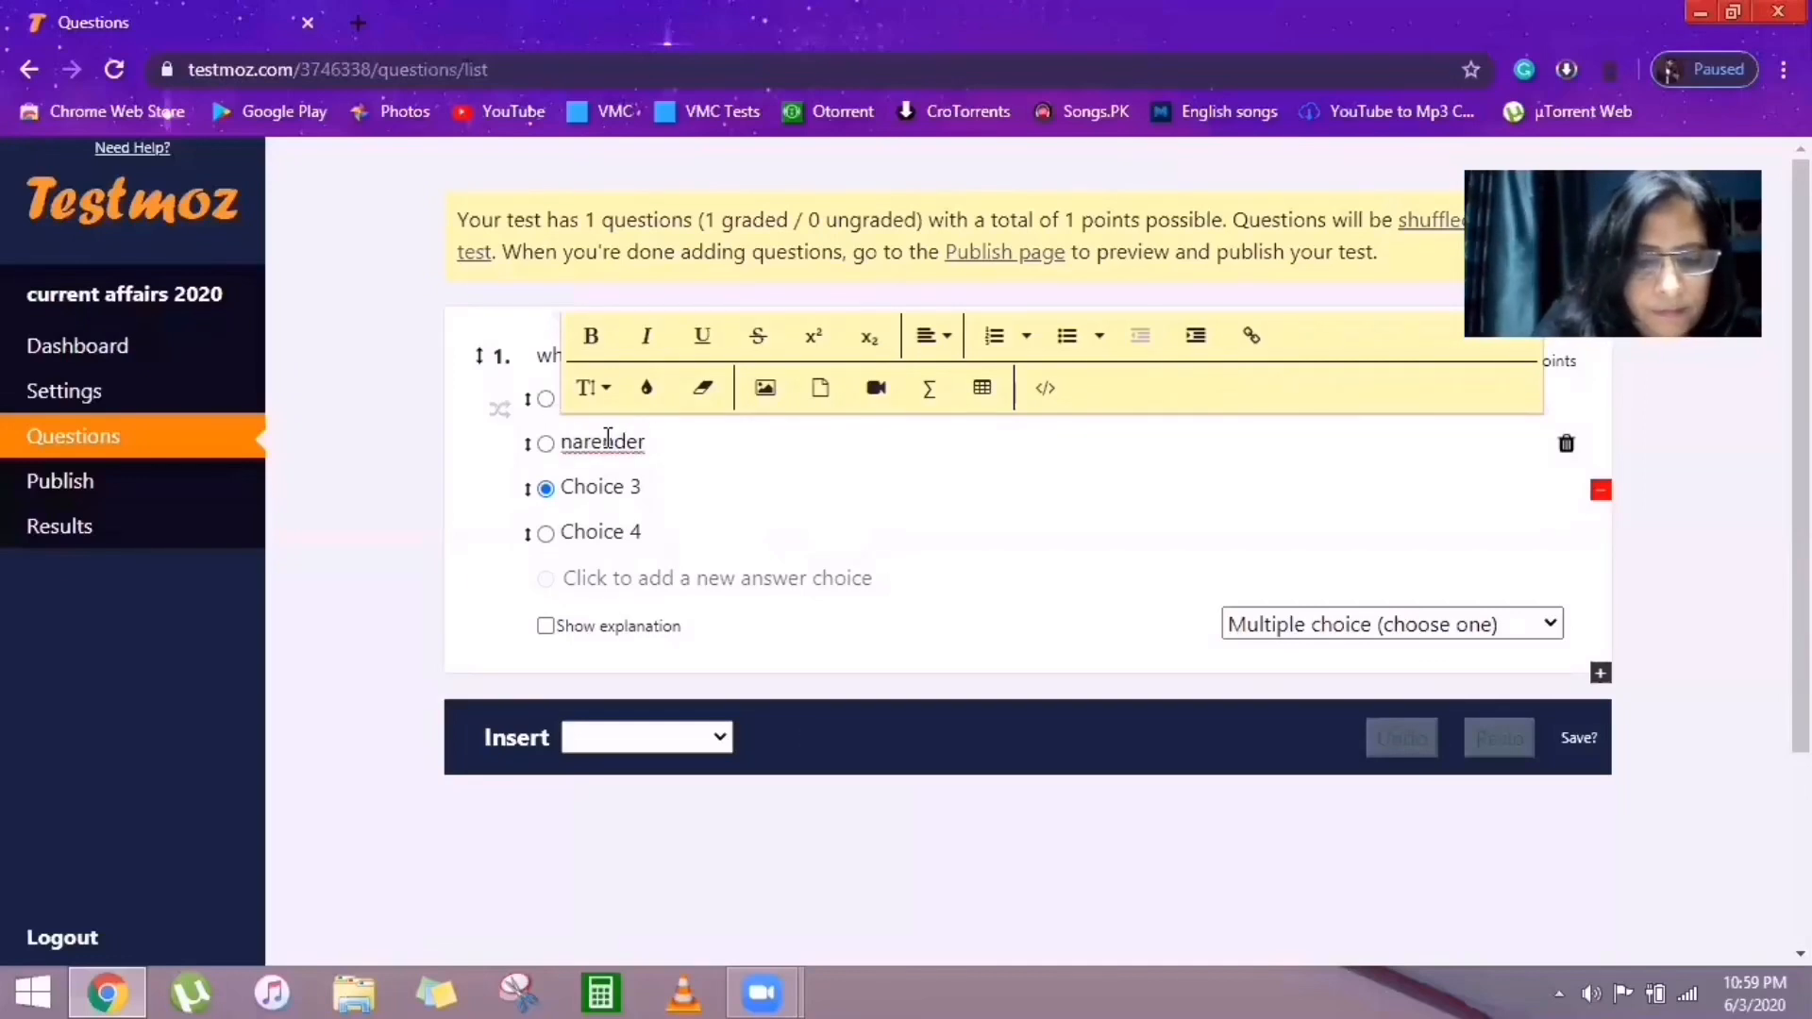
pyautogui.write('modi')
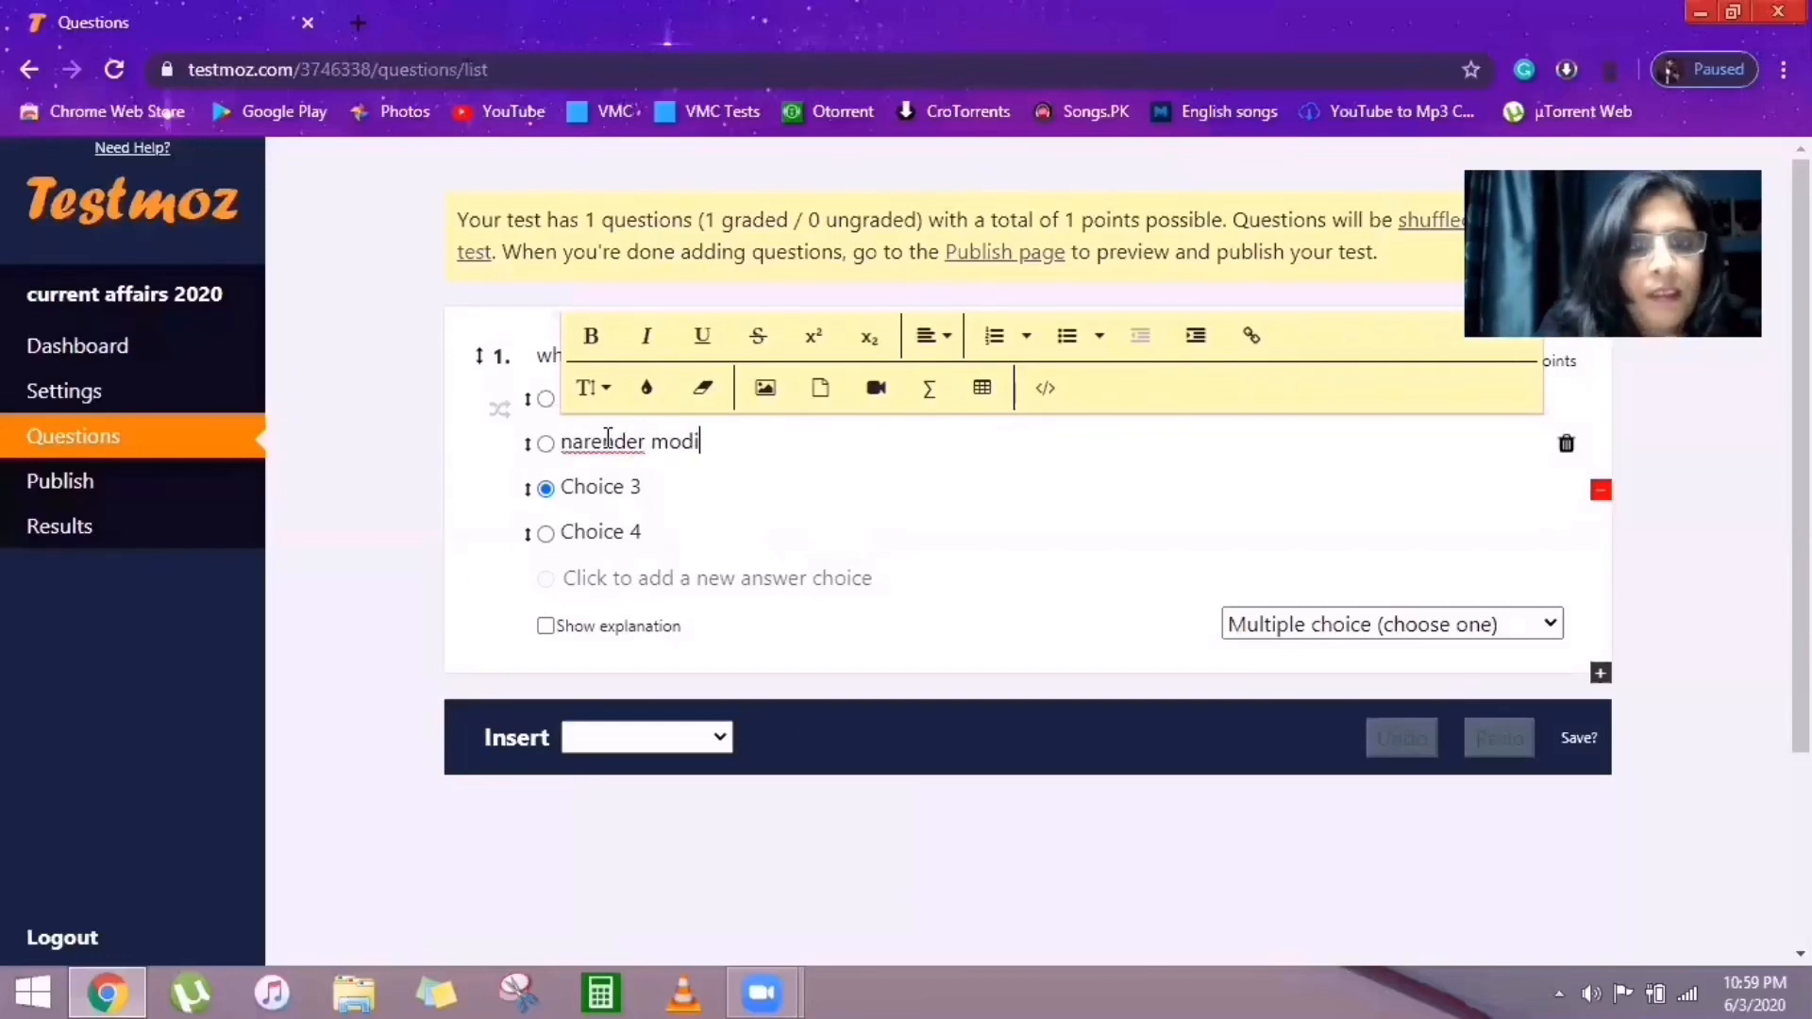
pyautogui.click(600, 491)
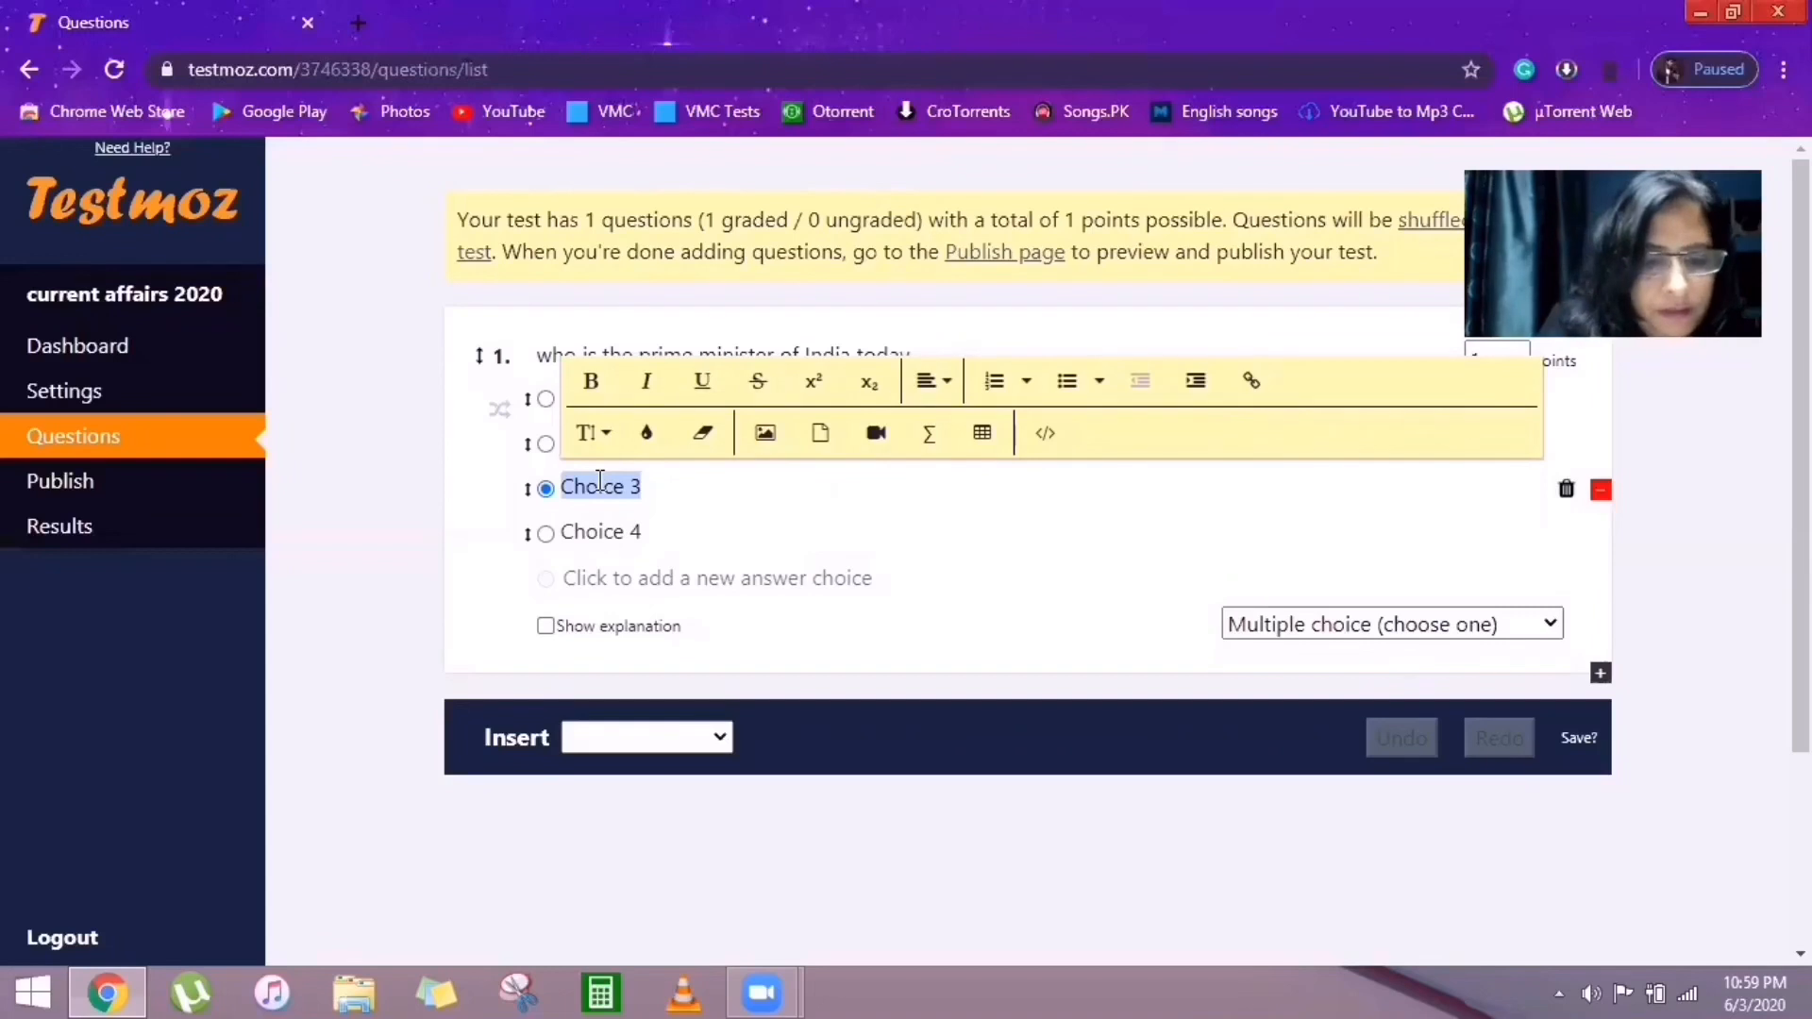
pyautogui.write('sharad')
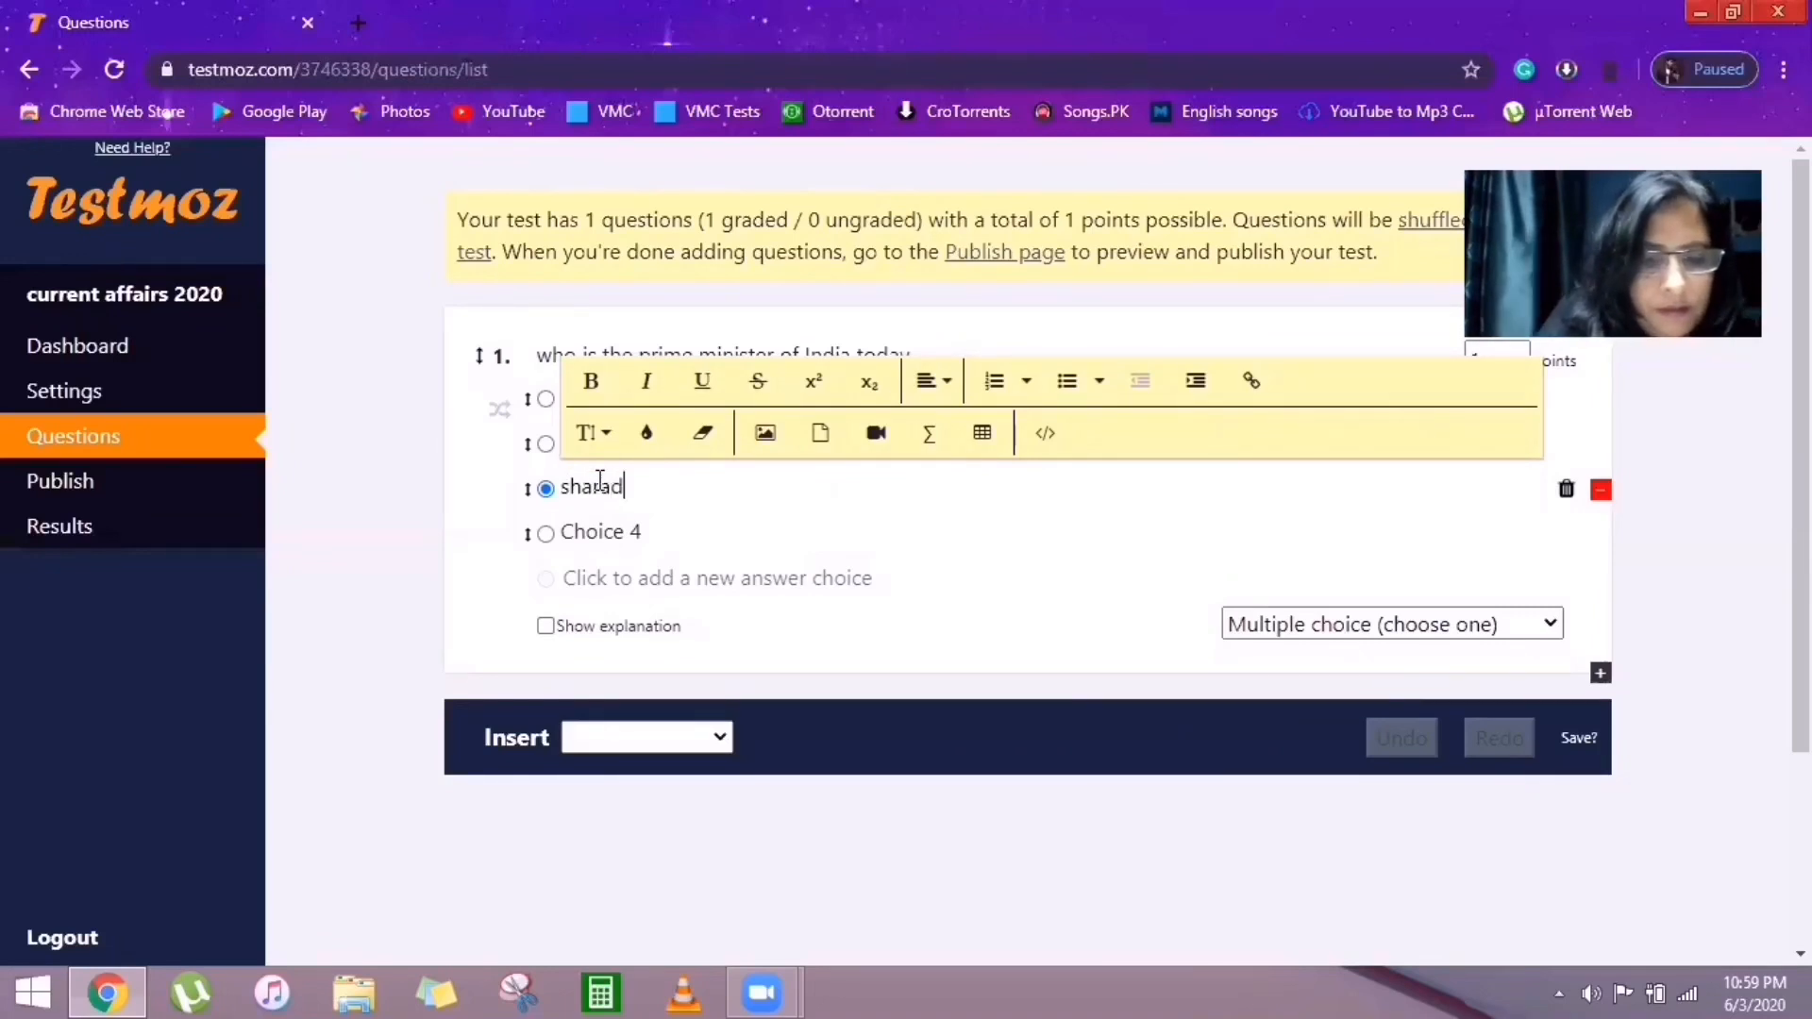
pyautogui.write('pawar')
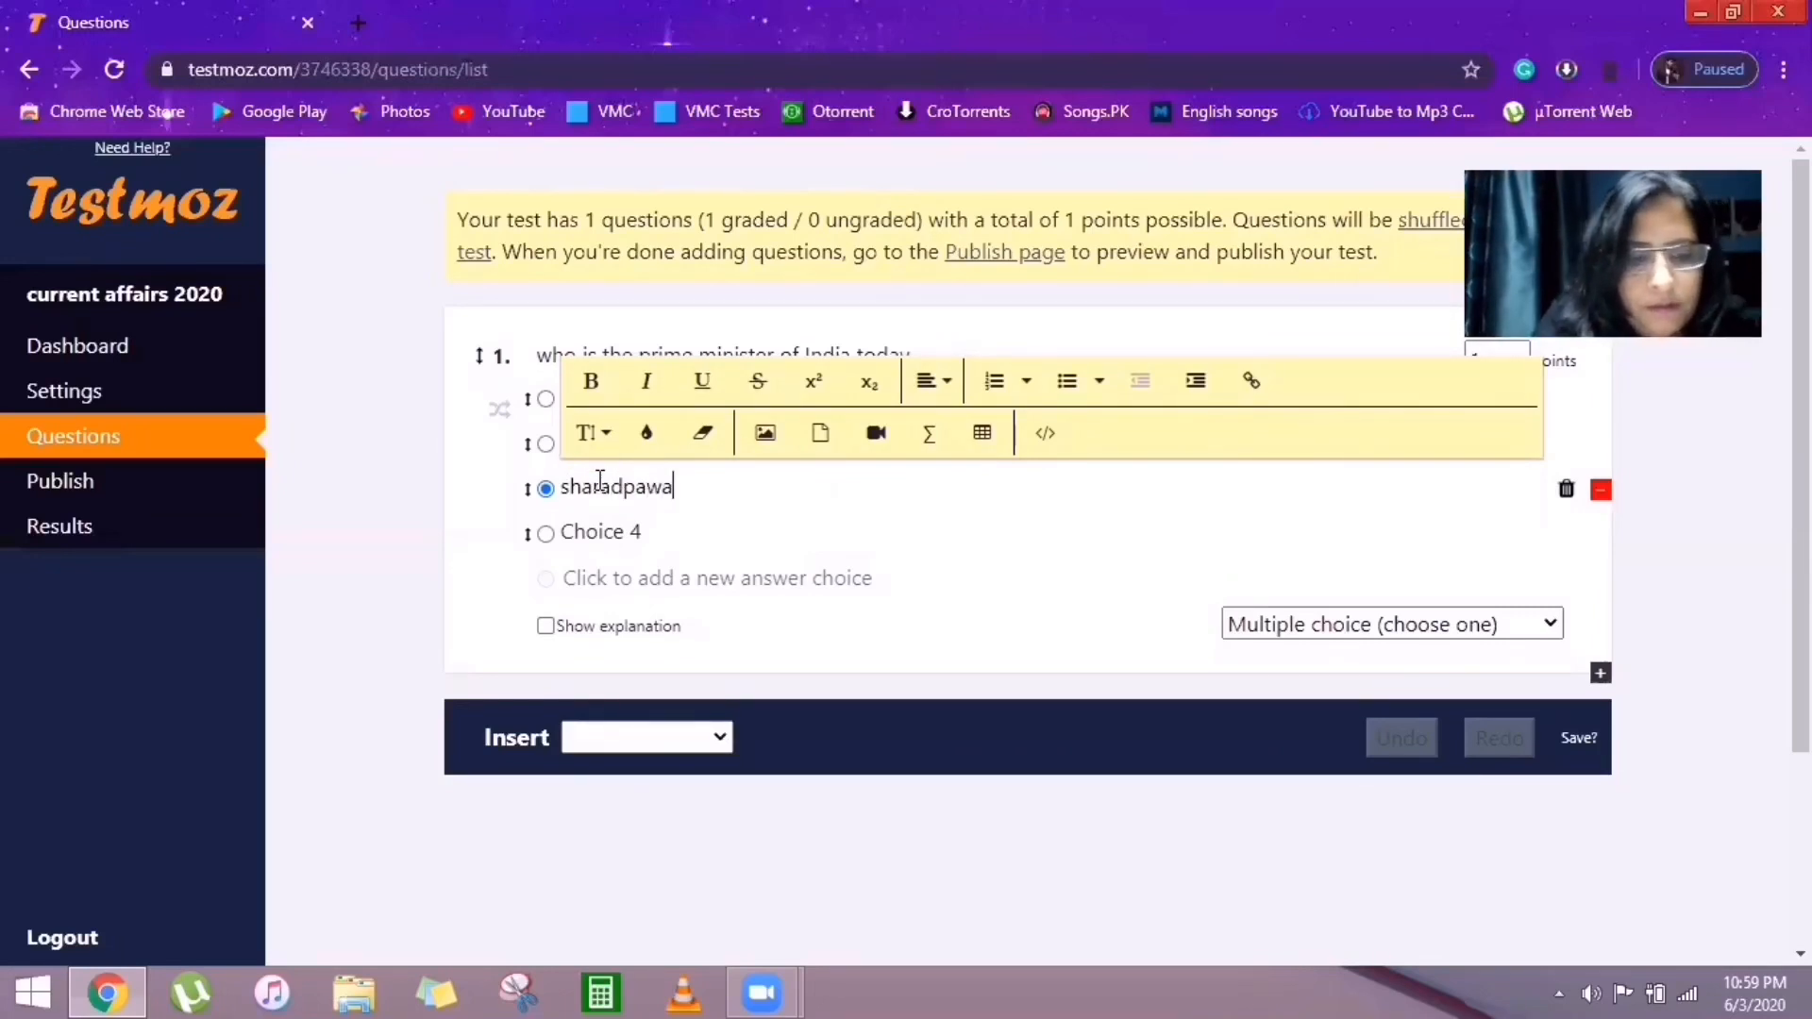
pyautogui.click(605, 529)
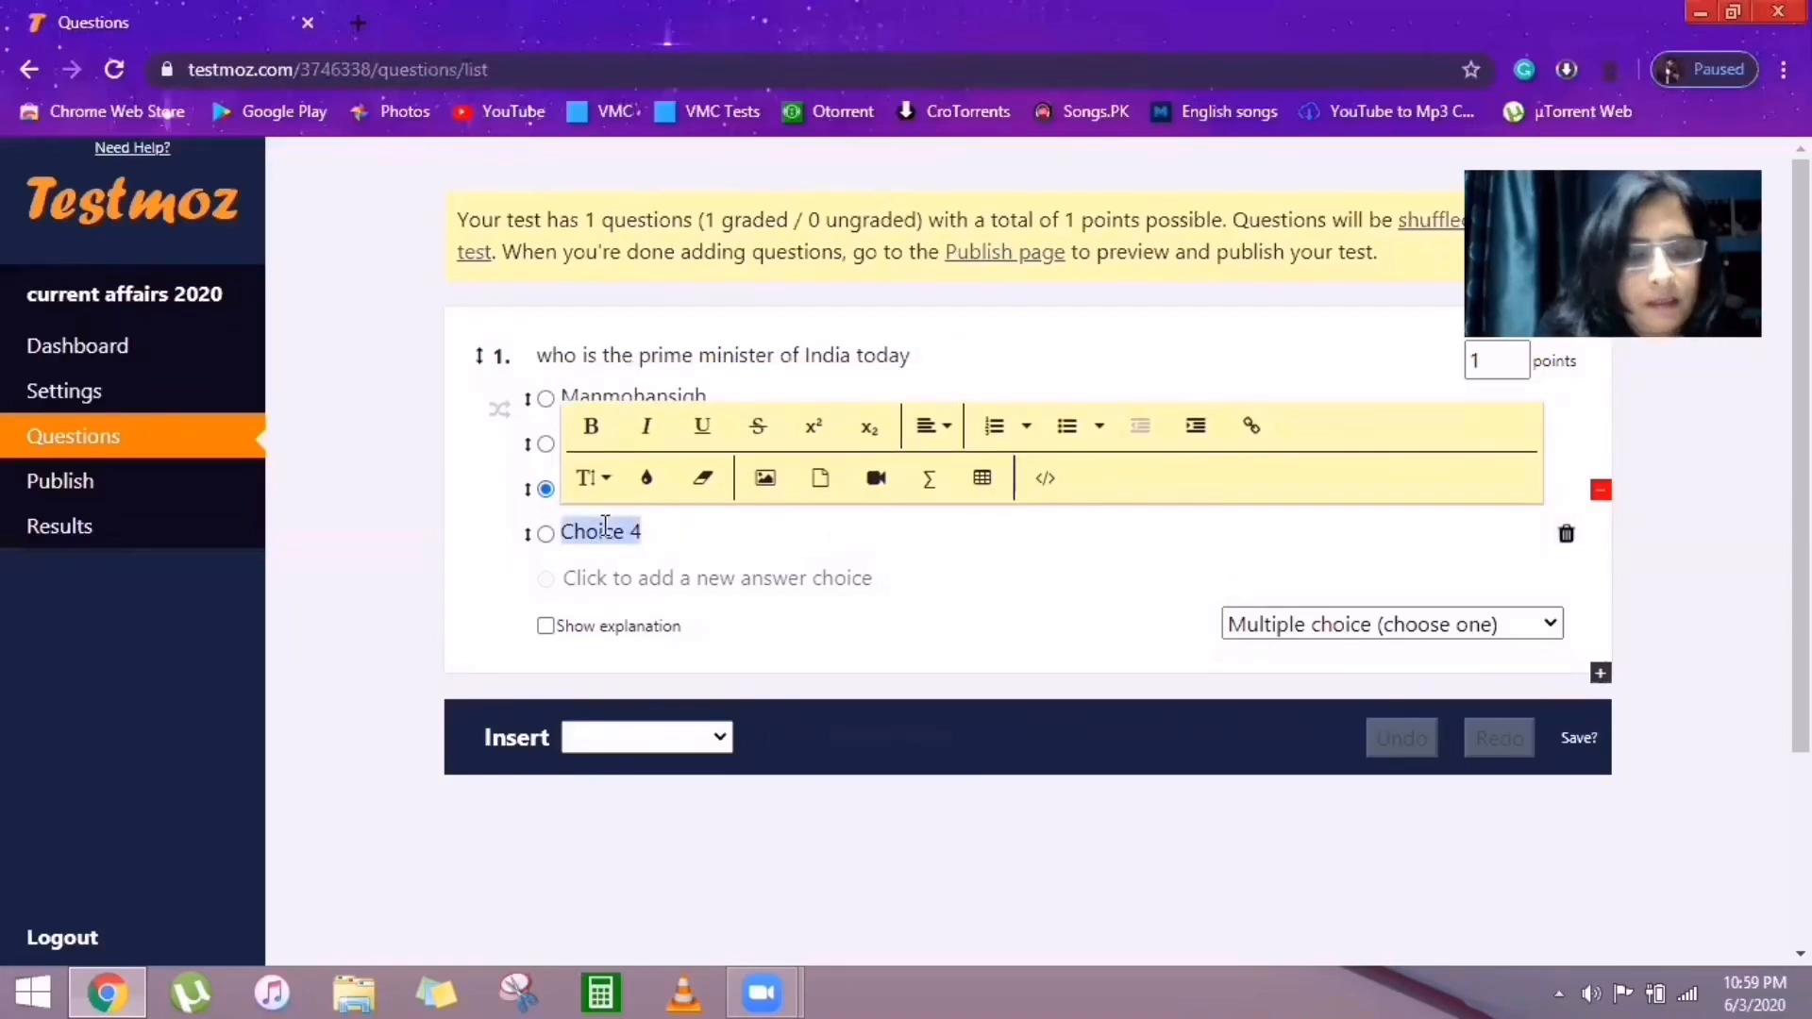
pyautogui.write('rah')
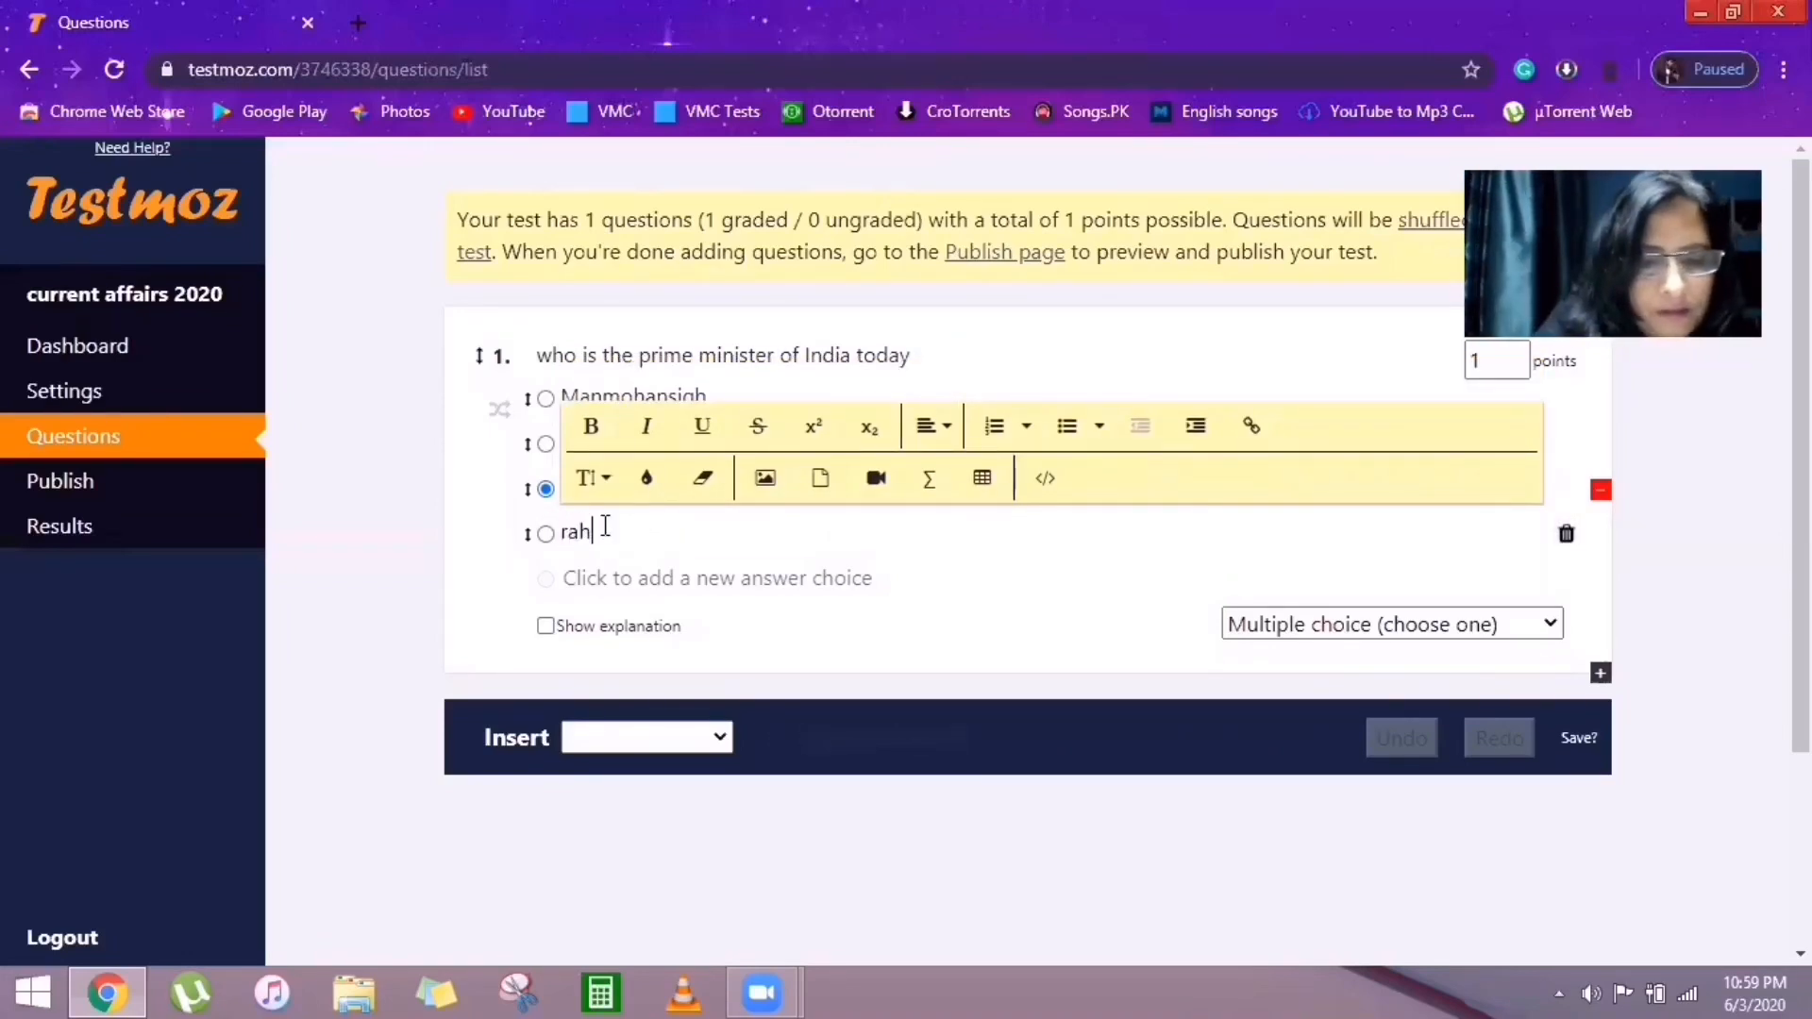
pyautogui.write('ul')
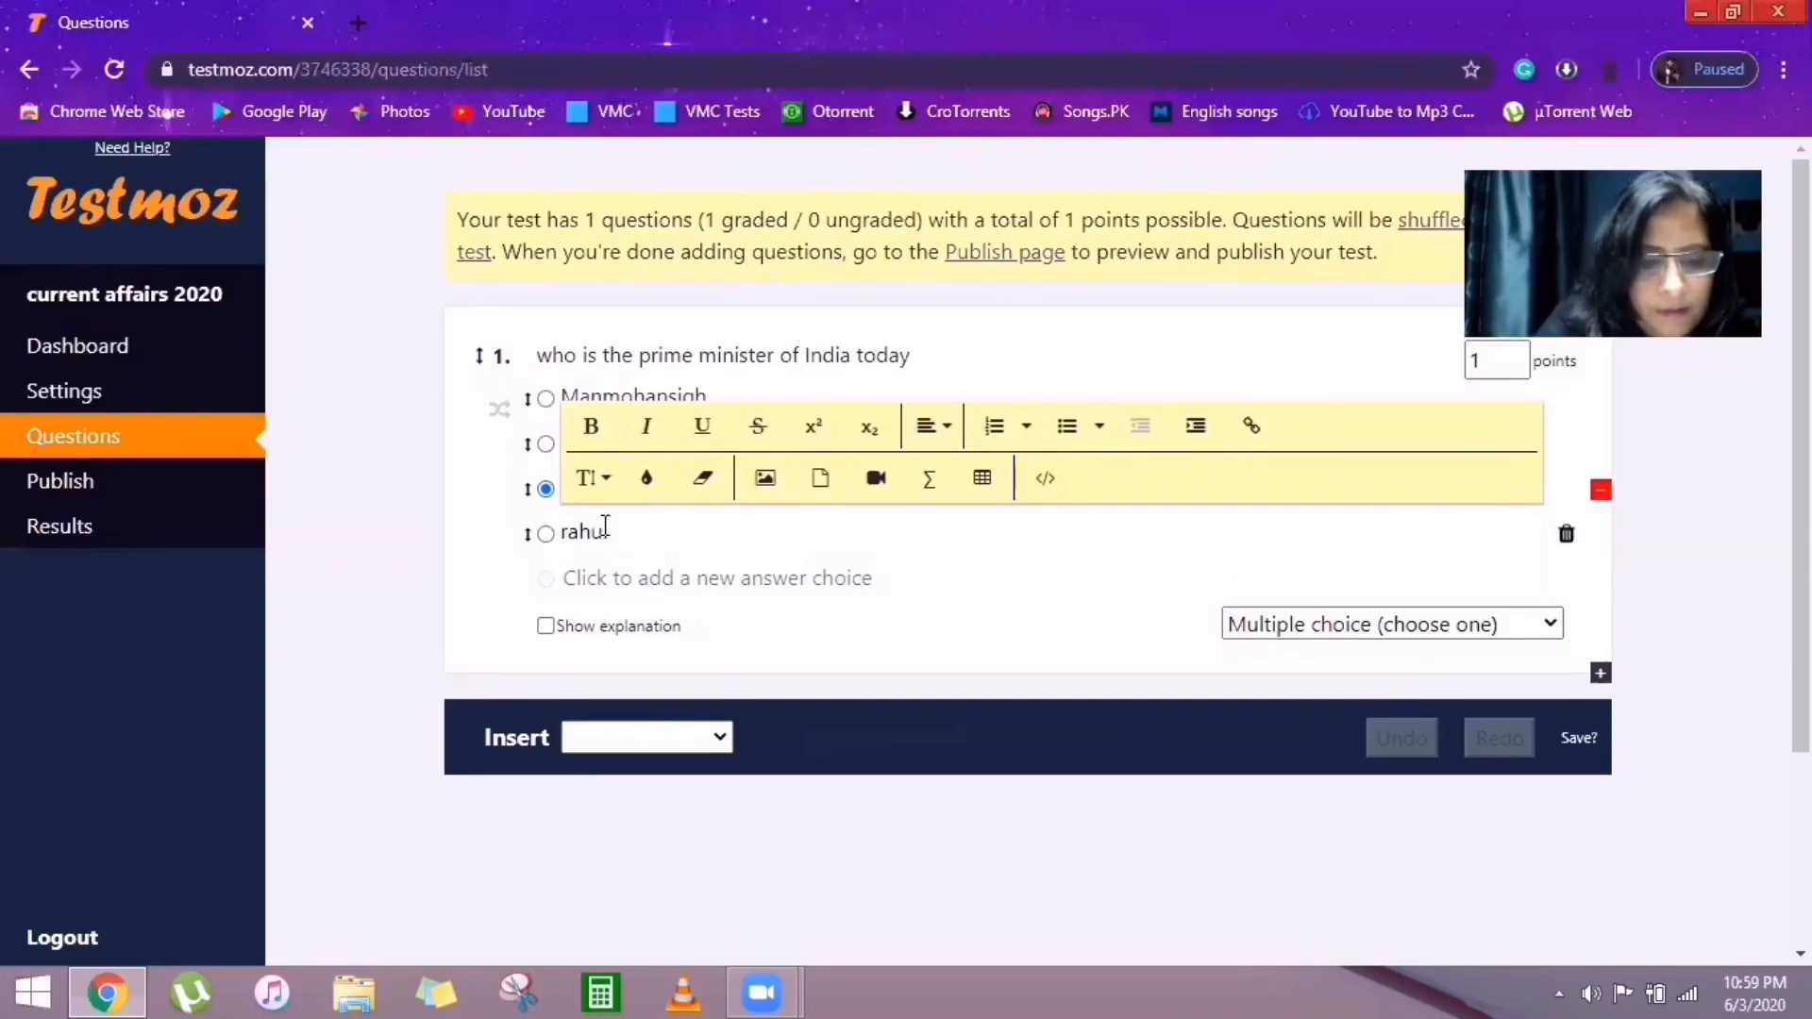
pyautogui.write('gandh')
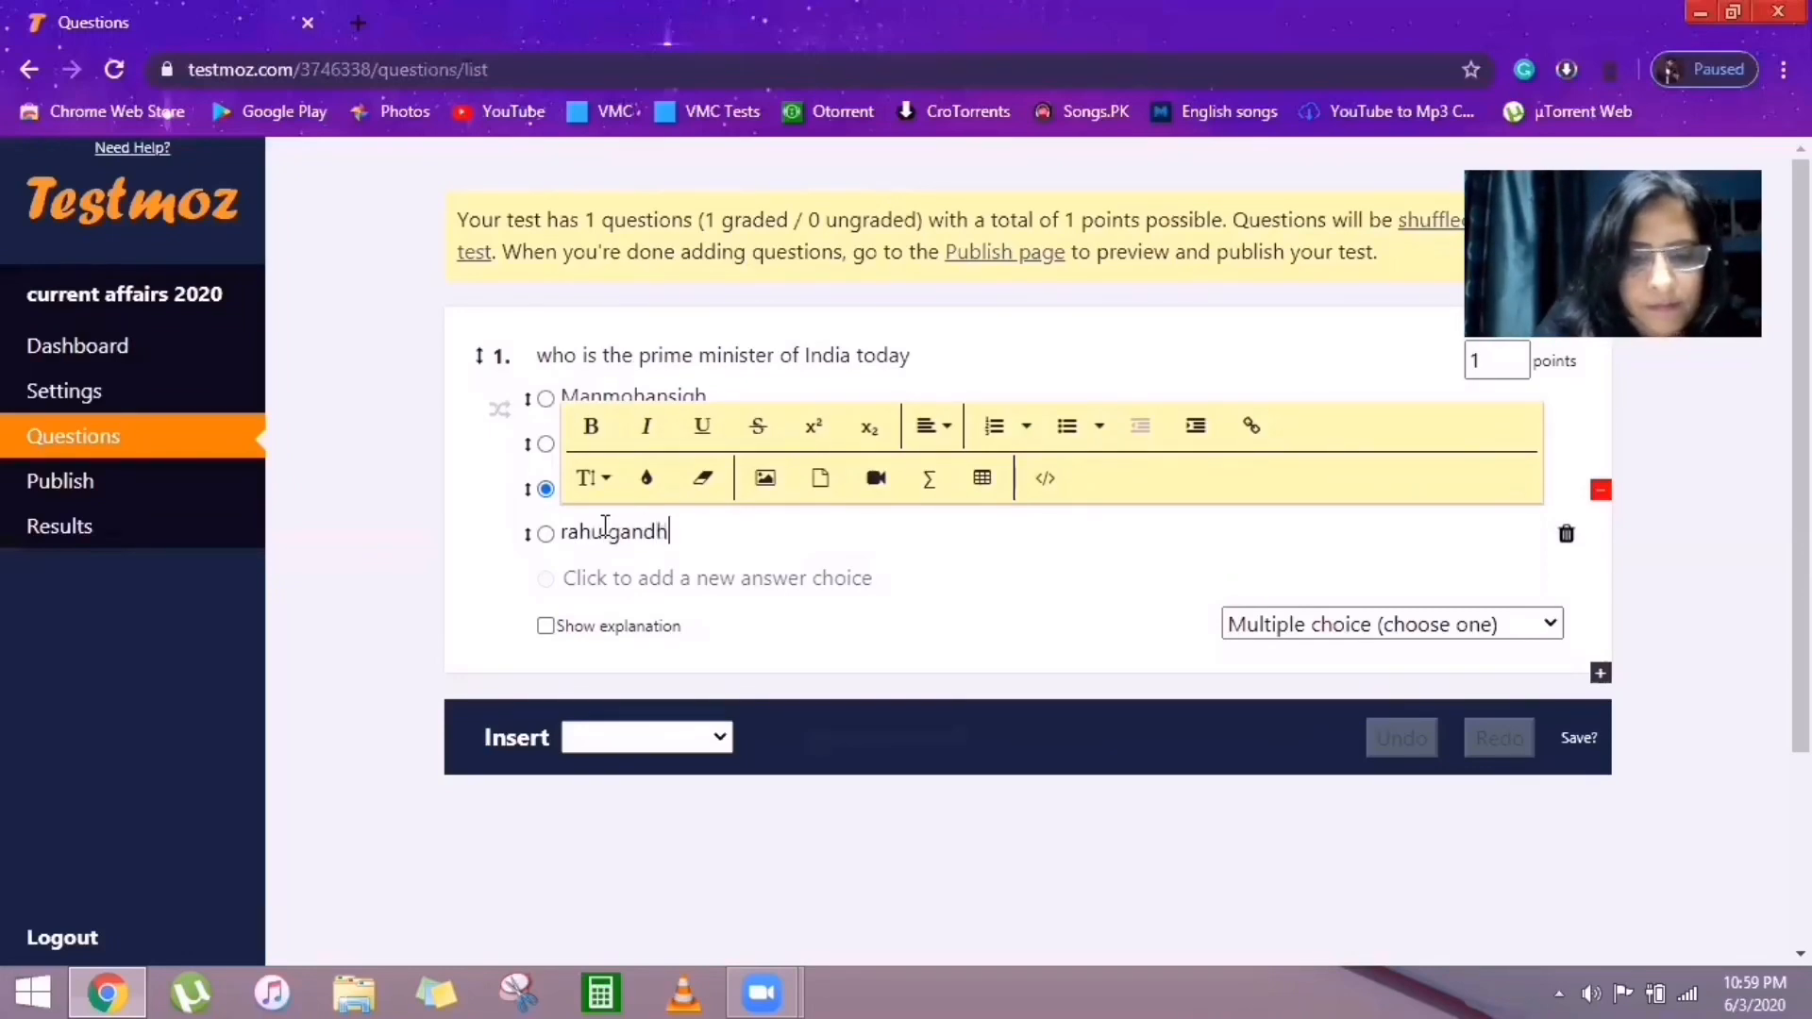
pyautogui.write('i')
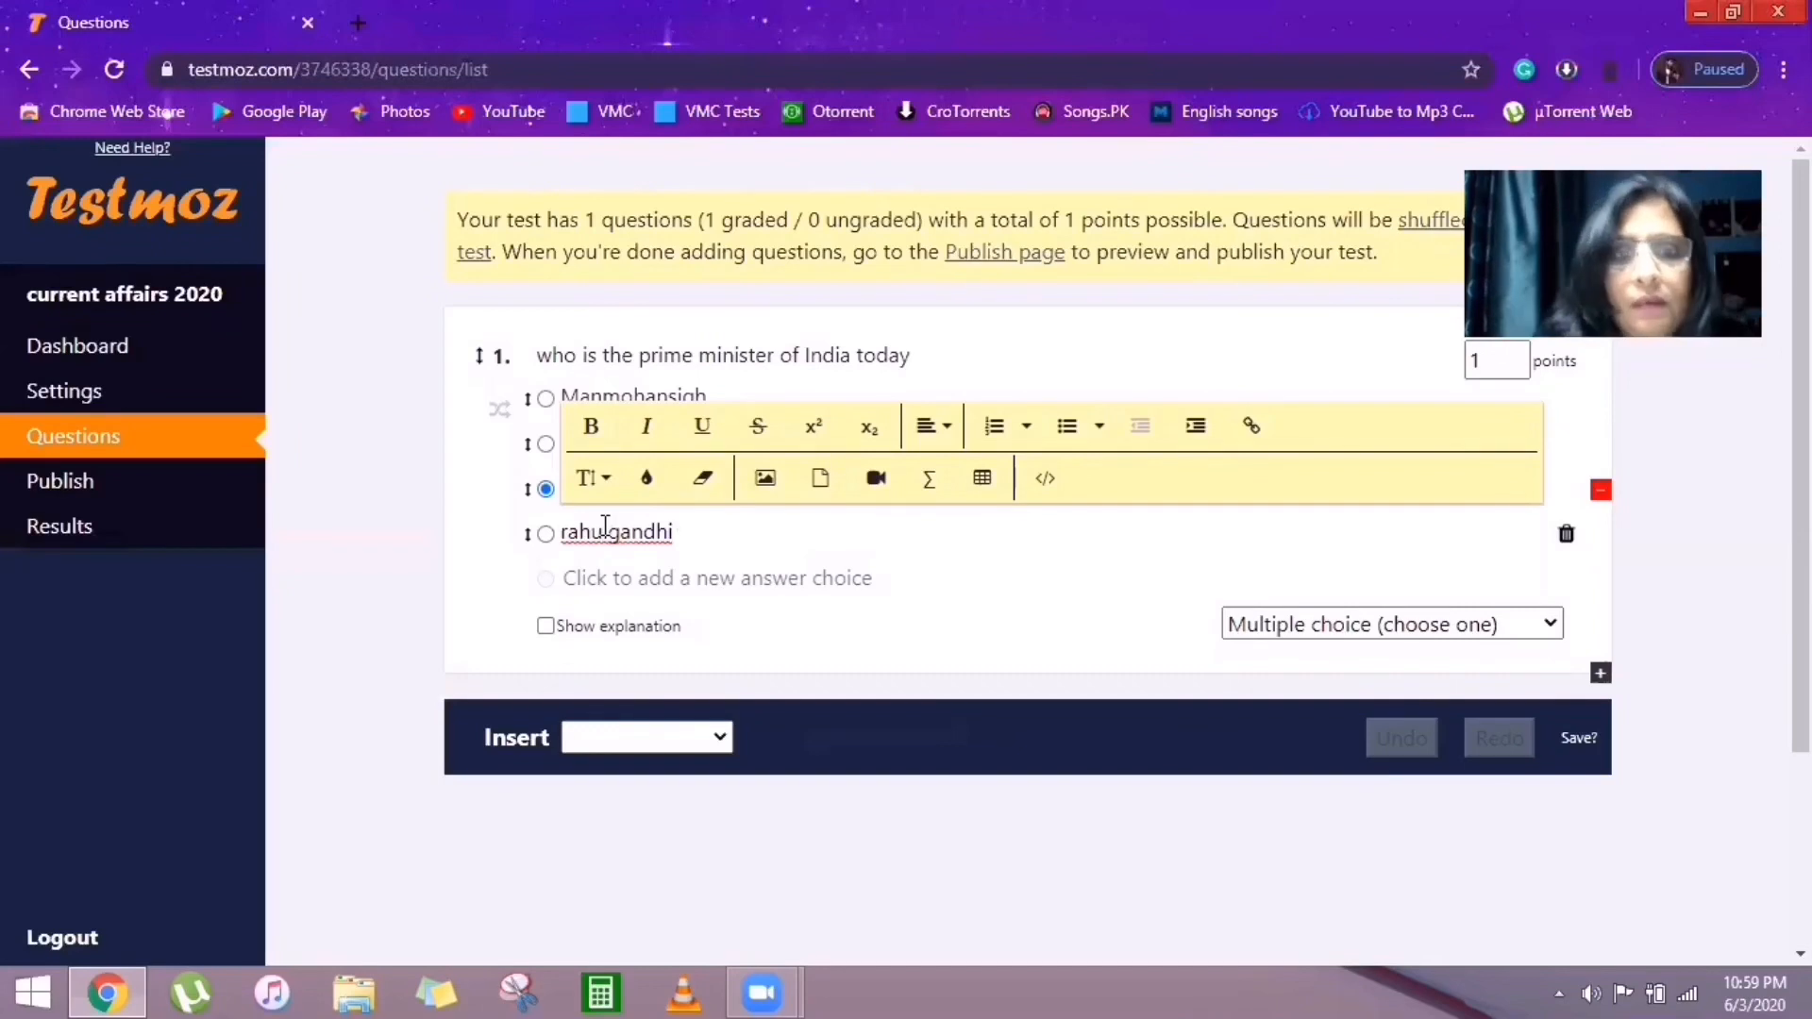
# Mark narender modi as the correct answer and shuffle the answer order.
pyautogui.click(905, 615)
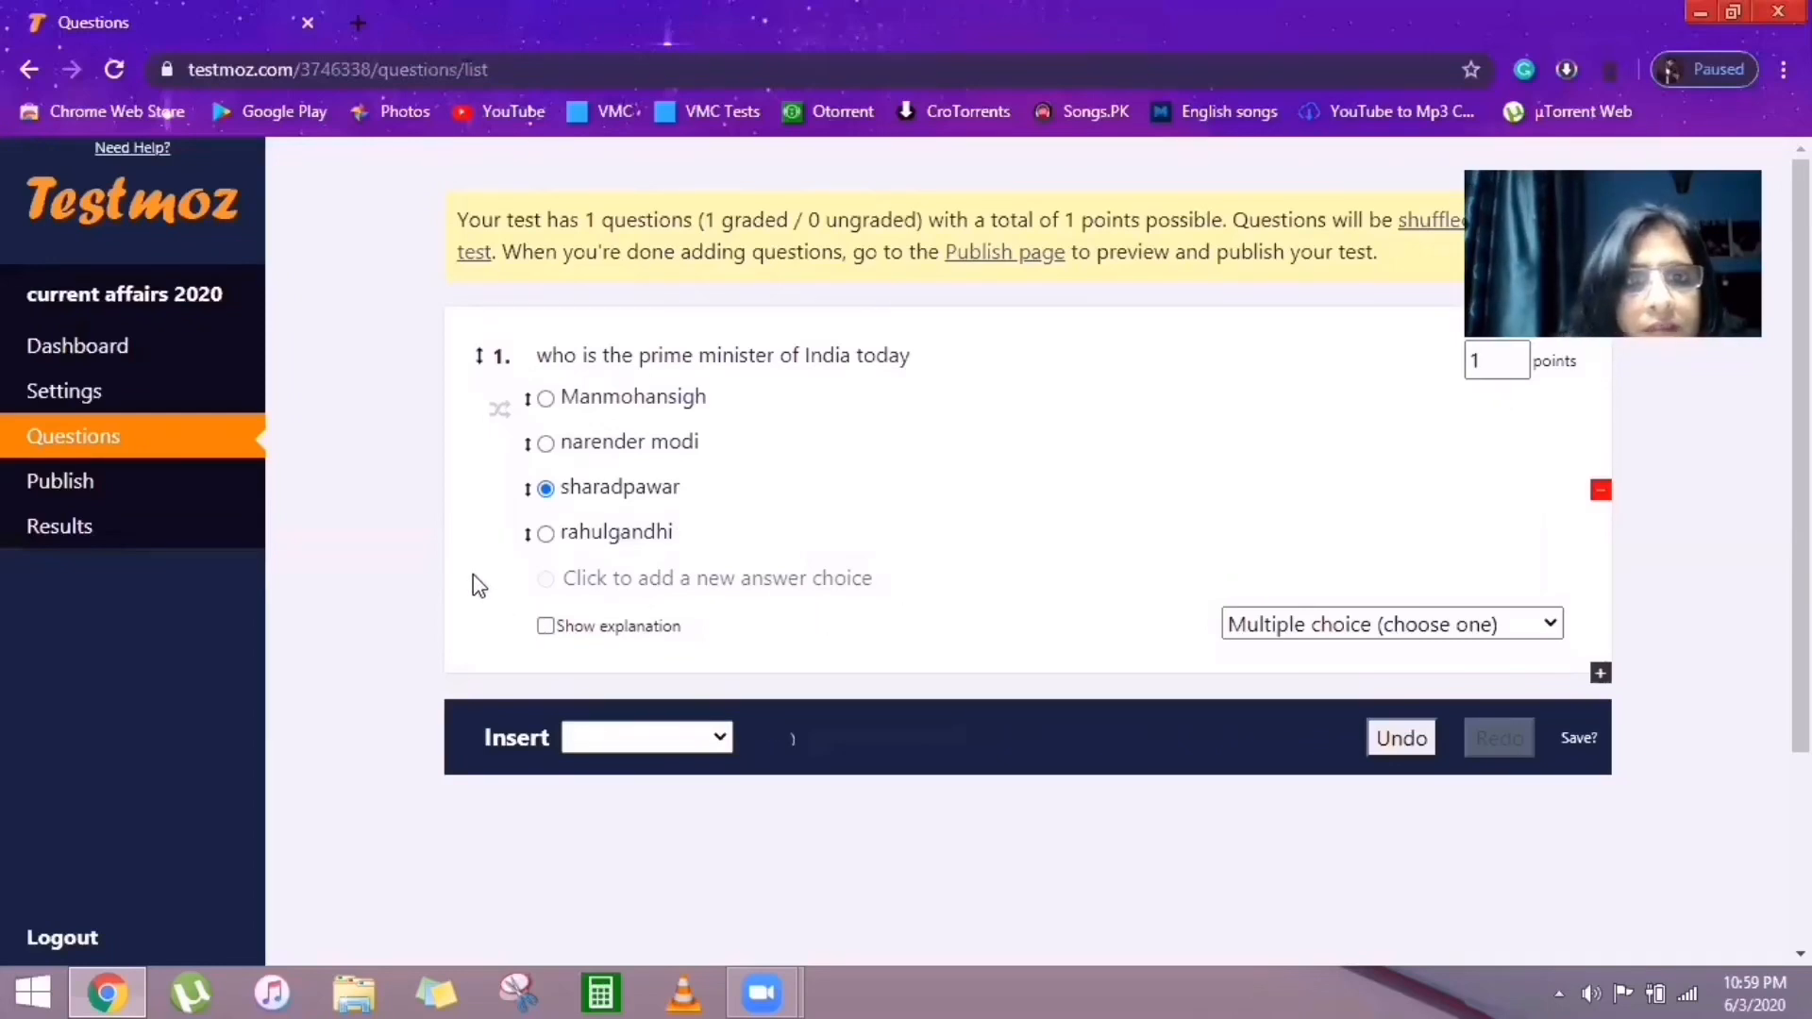
pyautogui.click(546, 445)
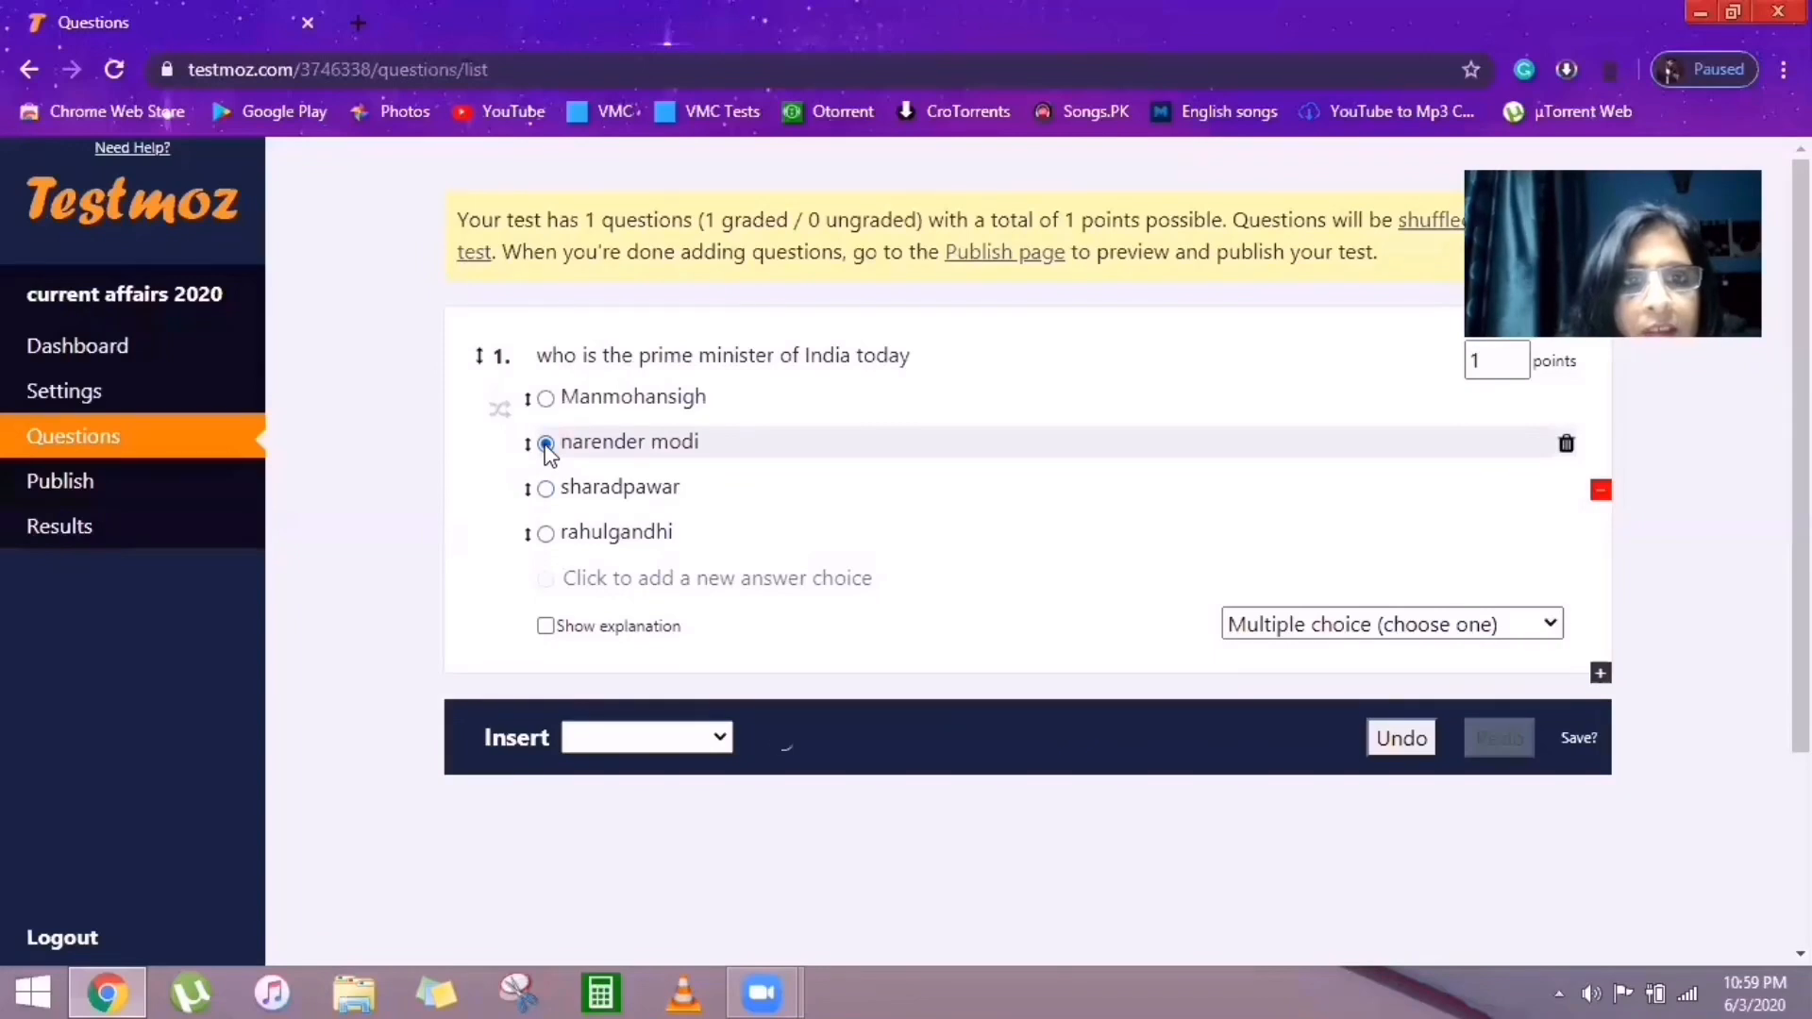
pyautogui.click(501, 415)
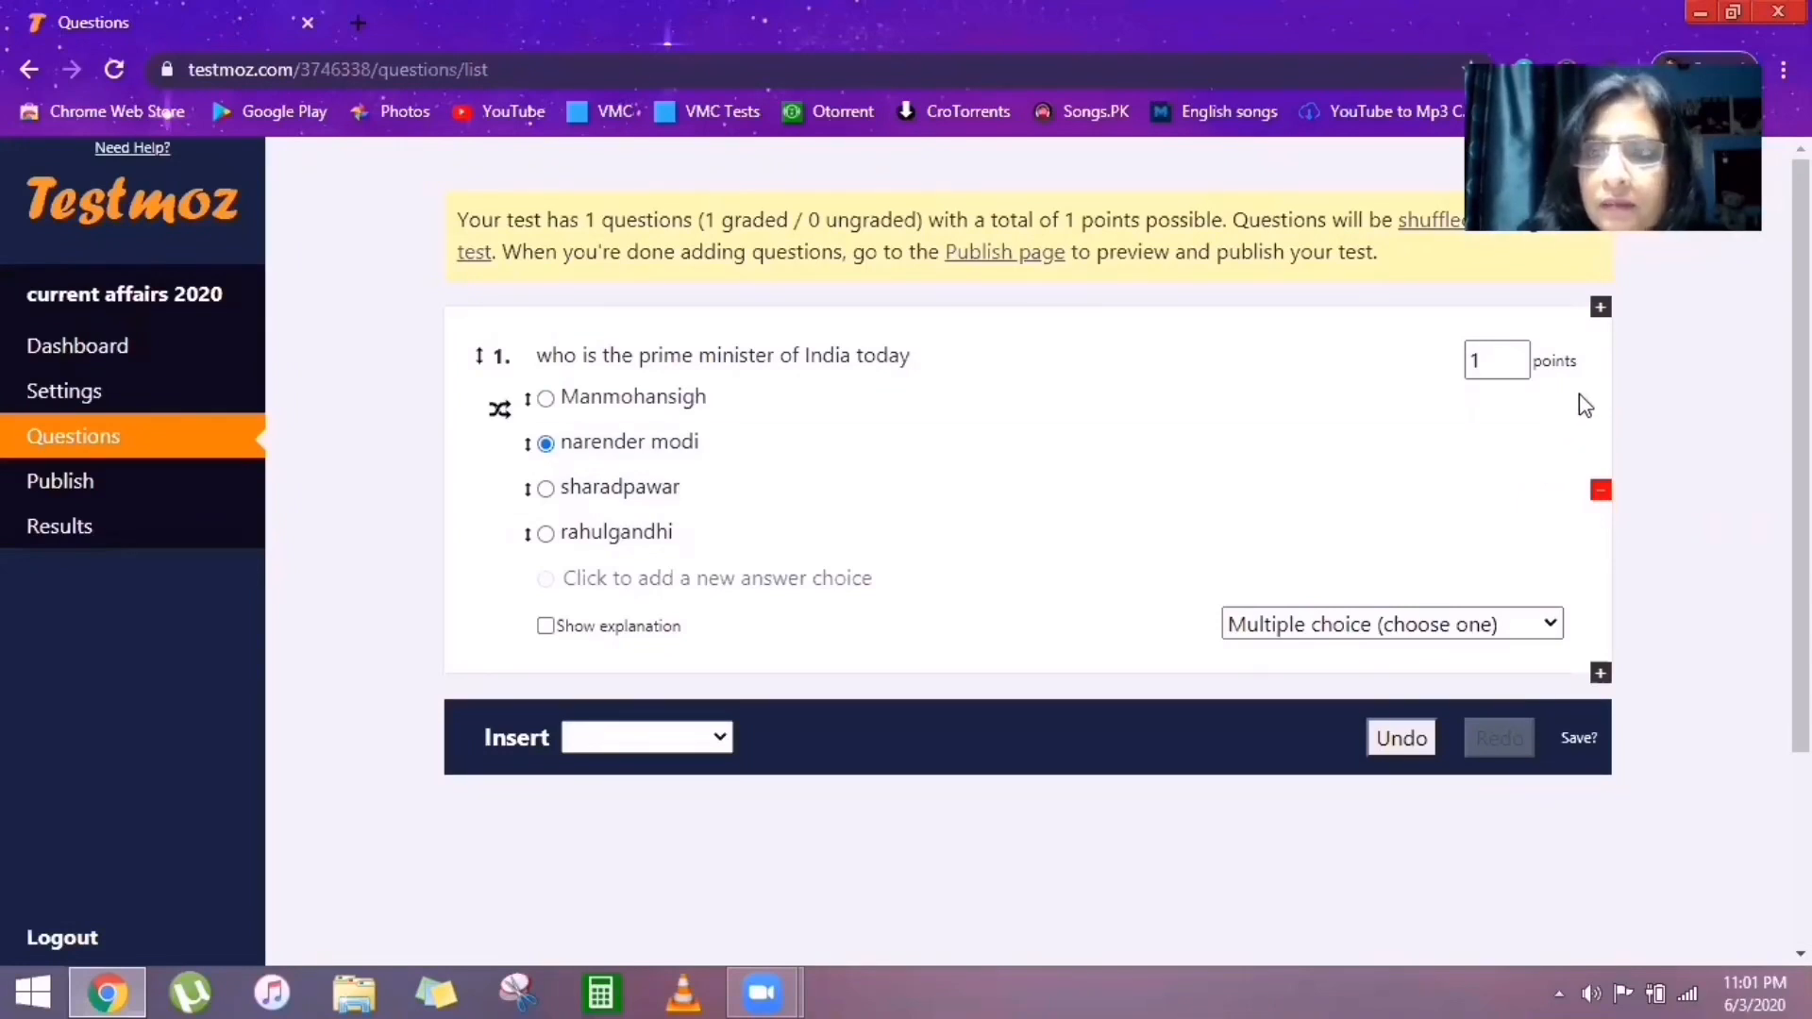
# Duplicate the prime minister question, then delete the copy sitting as question 2.
pyautogui.click(1600, 309)
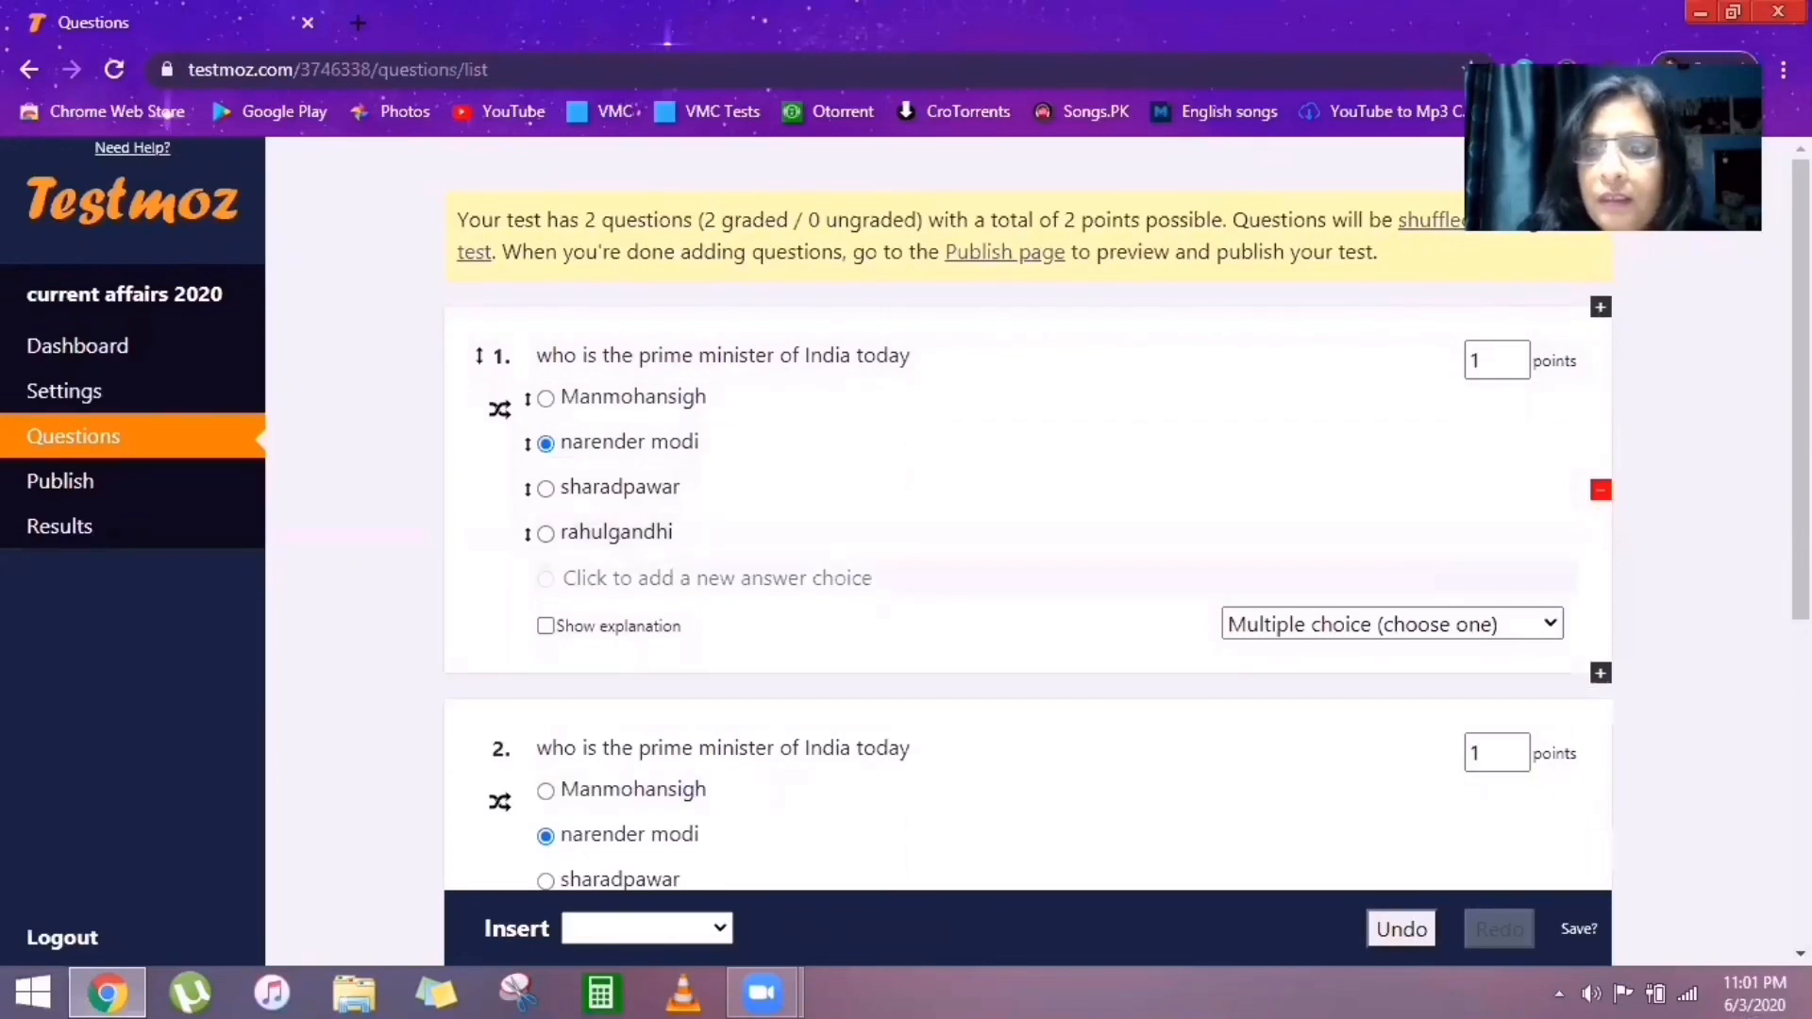
pyautogui.scroll(-1, 1029, 524)
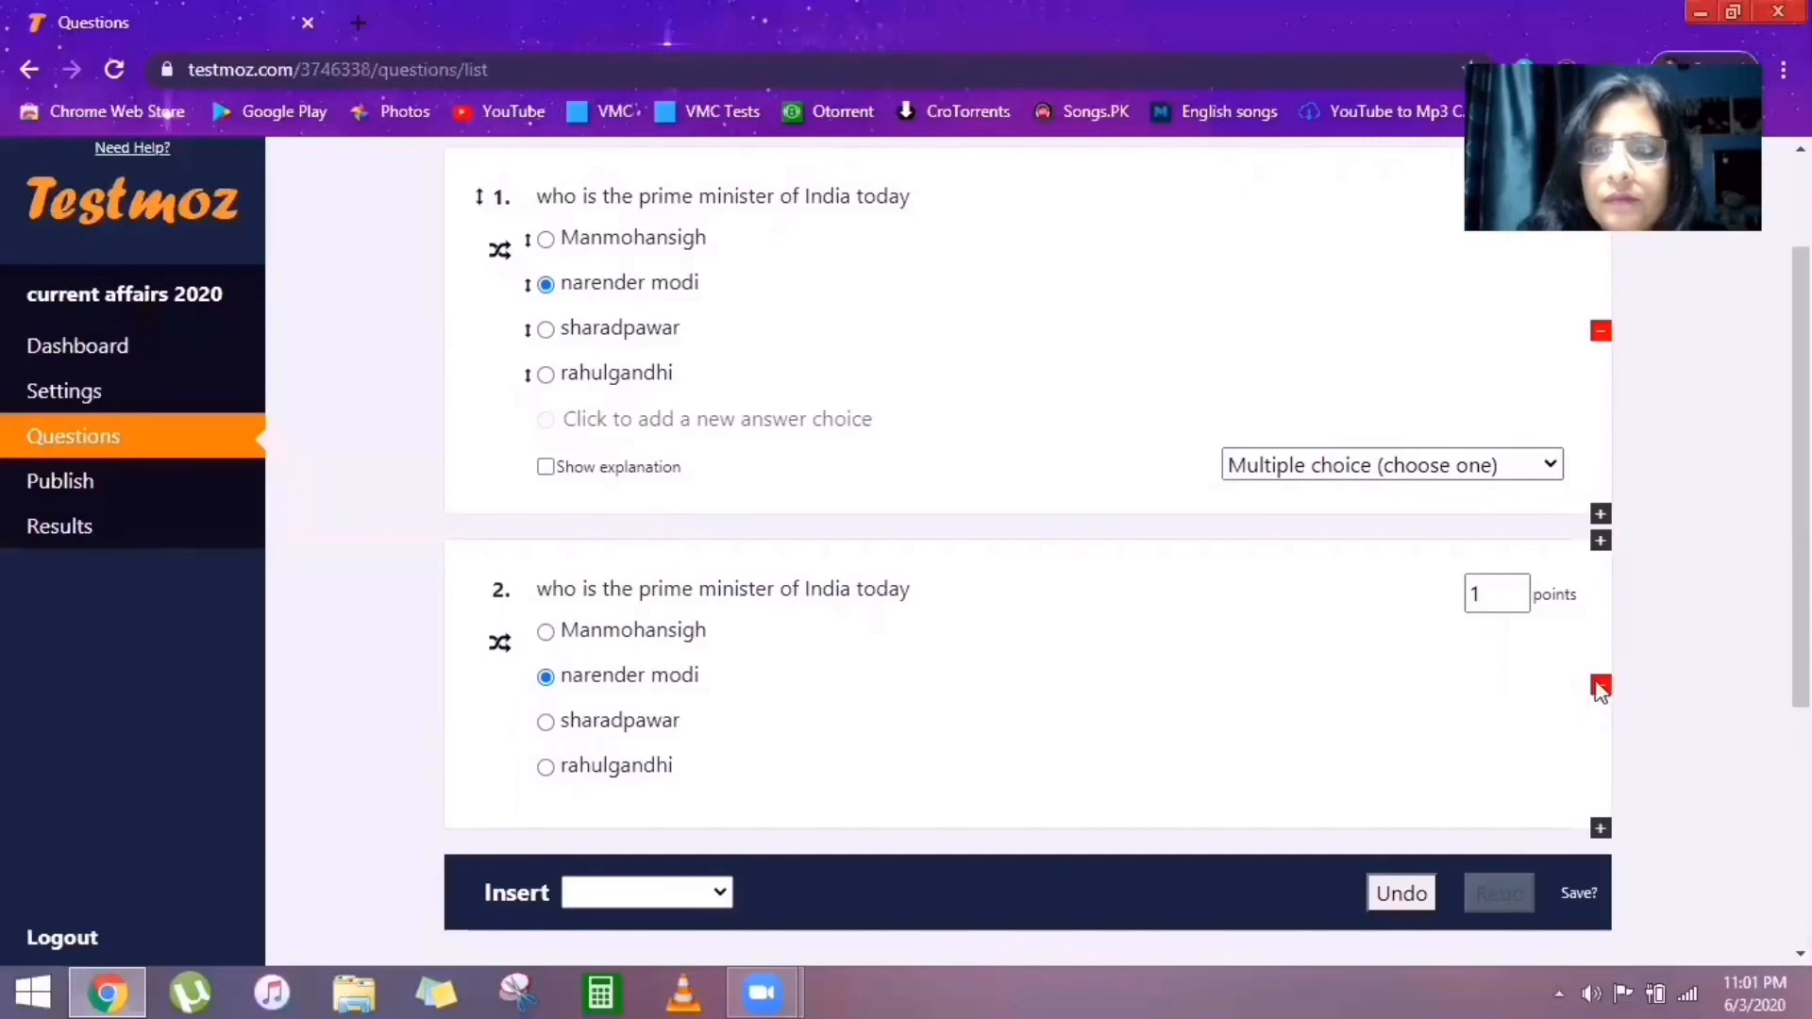
pyautogui.click(1600, 685)
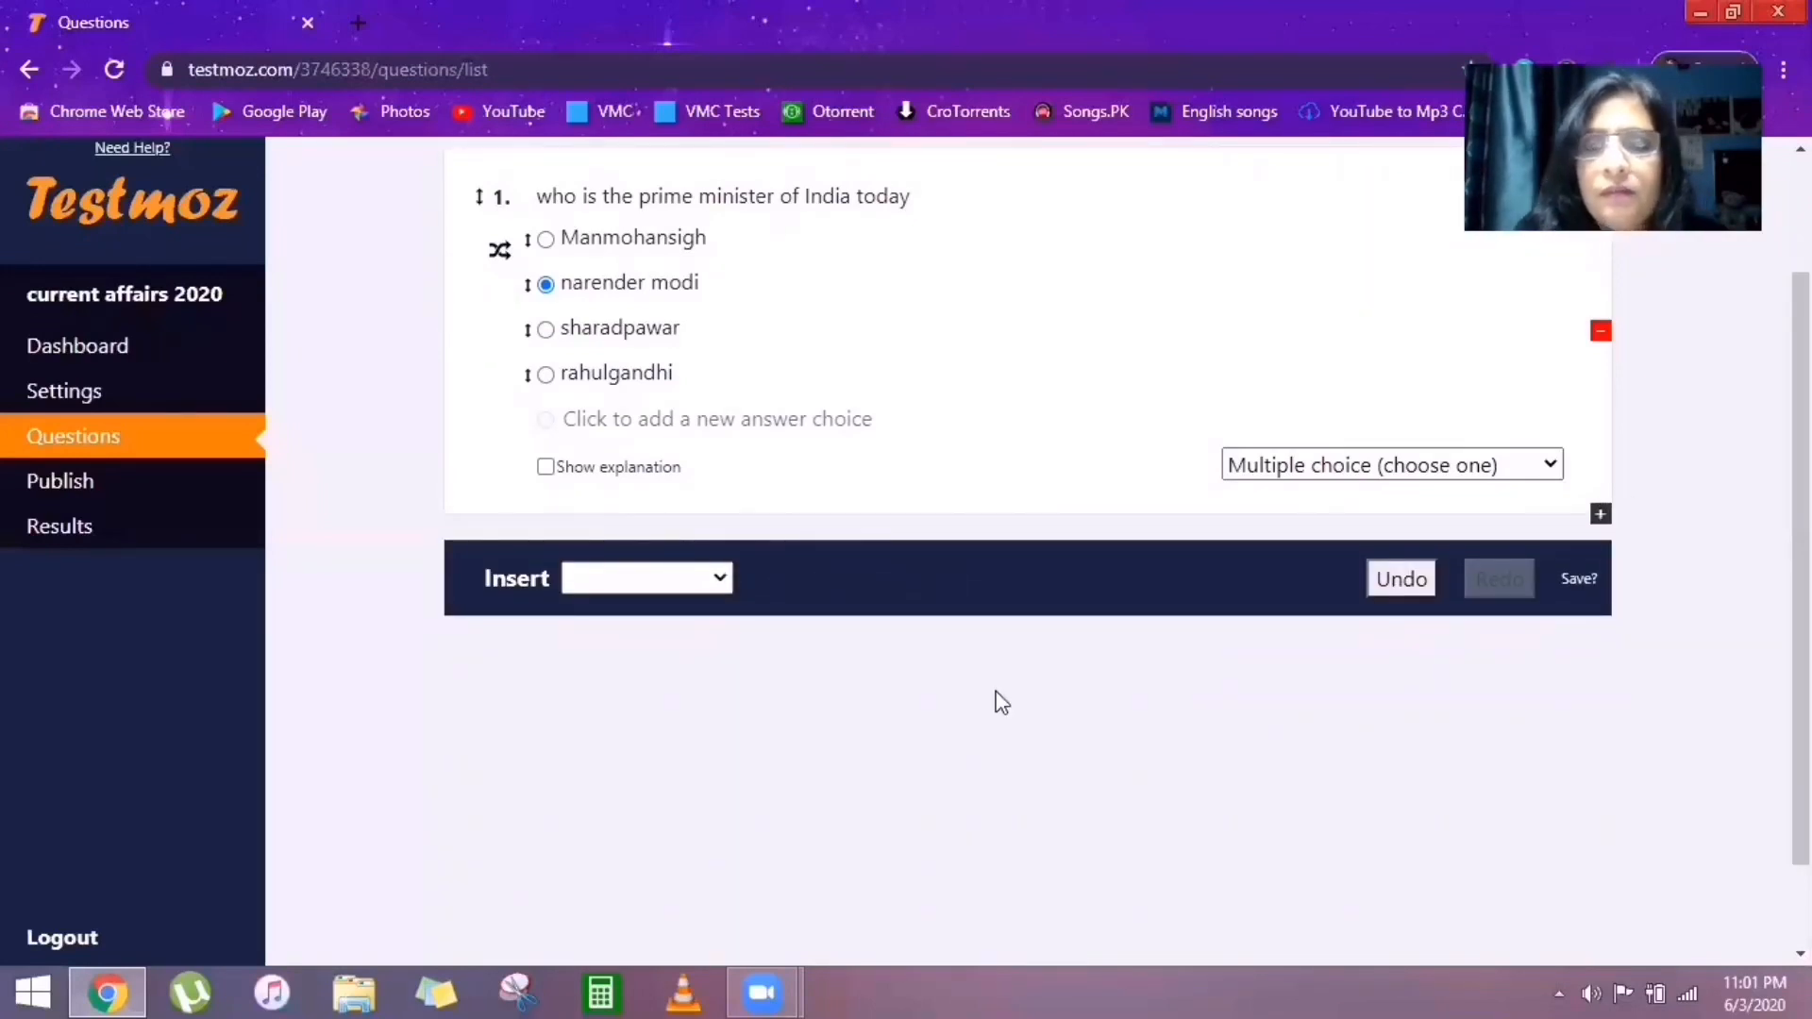
# Insert a graded Multiple choice (choose many) question as question 2.
pyautogui.click(723, 583)
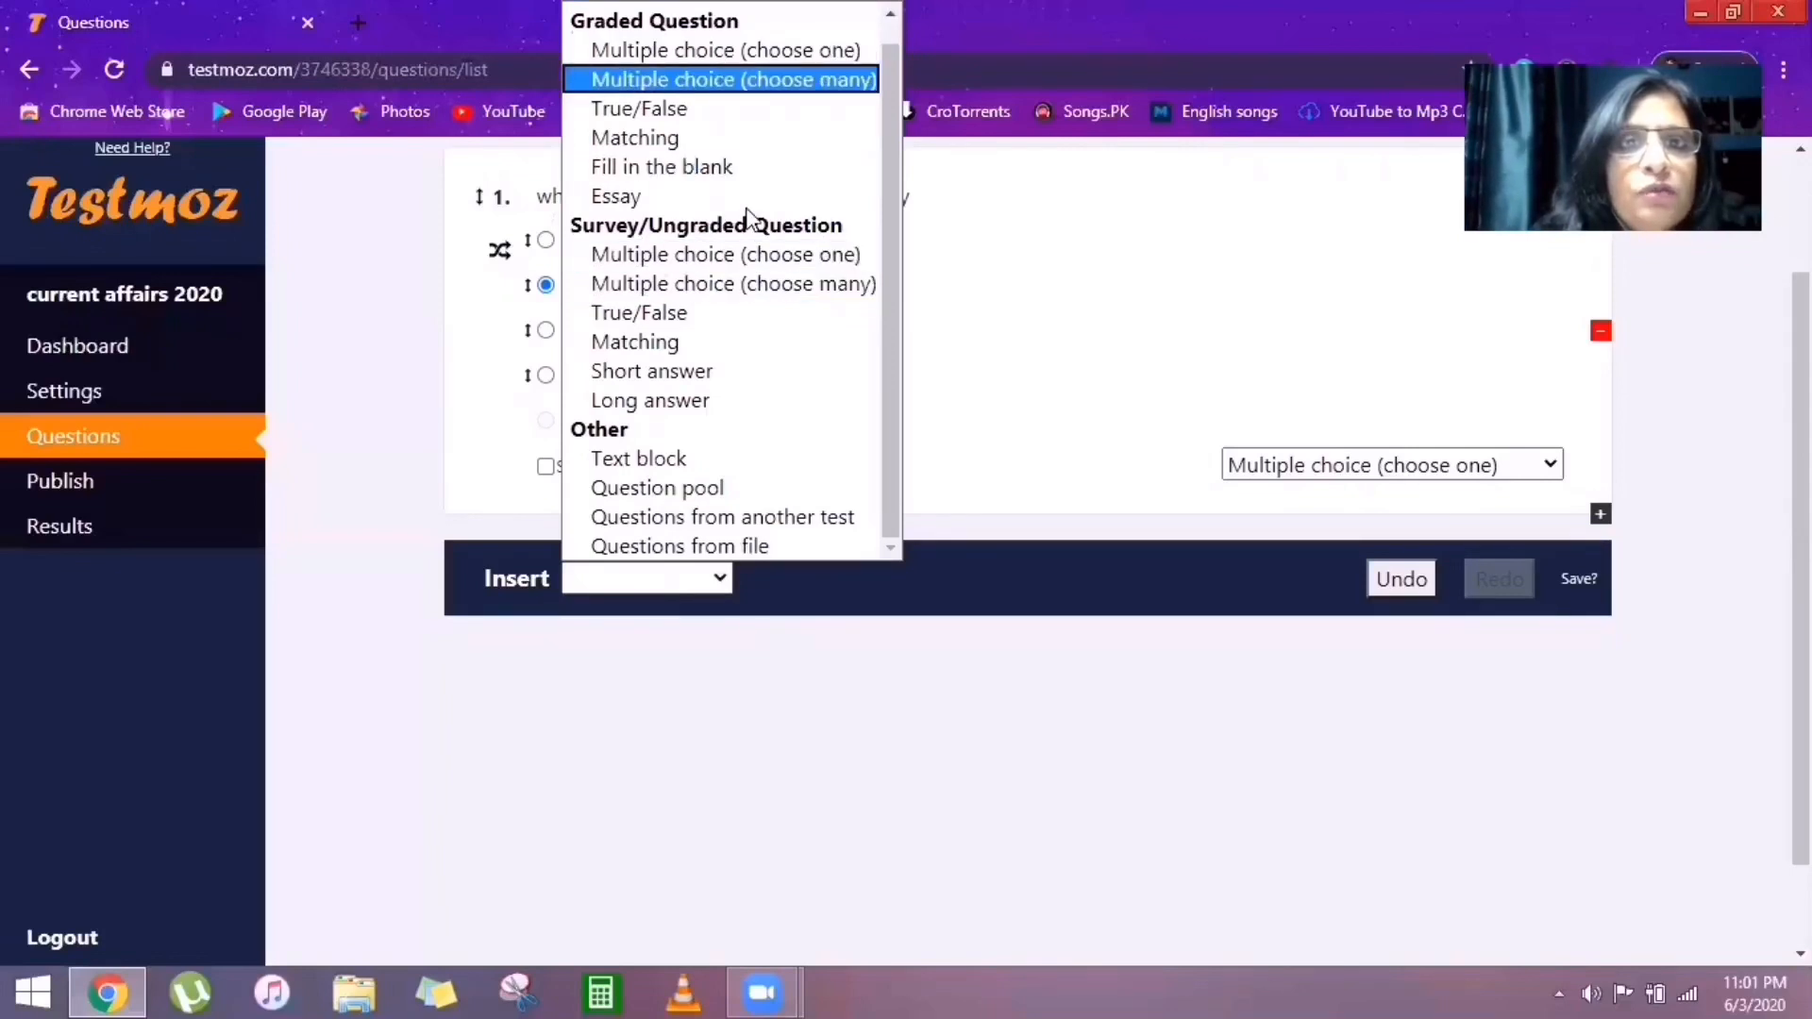
pyautogui.press('Return')
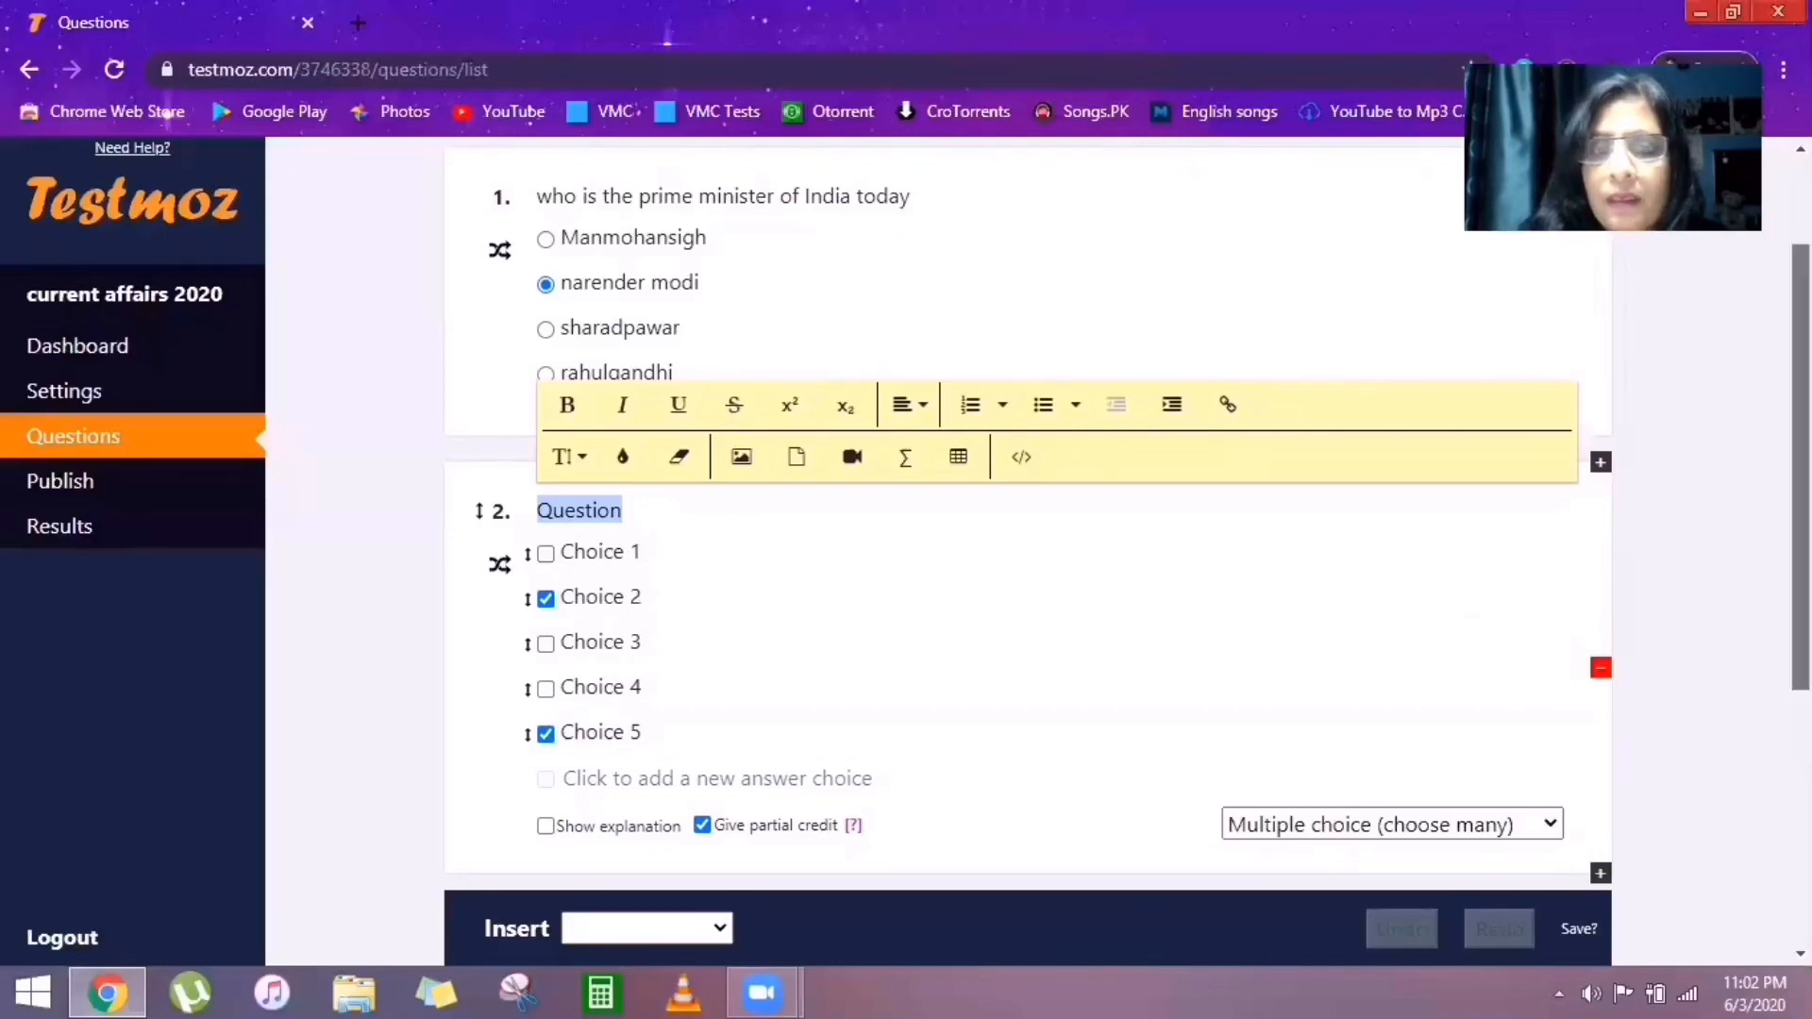
pyautogui.scroll(-2, 1664, 752)
pyautogui.scroll(-1, 1347, 918)
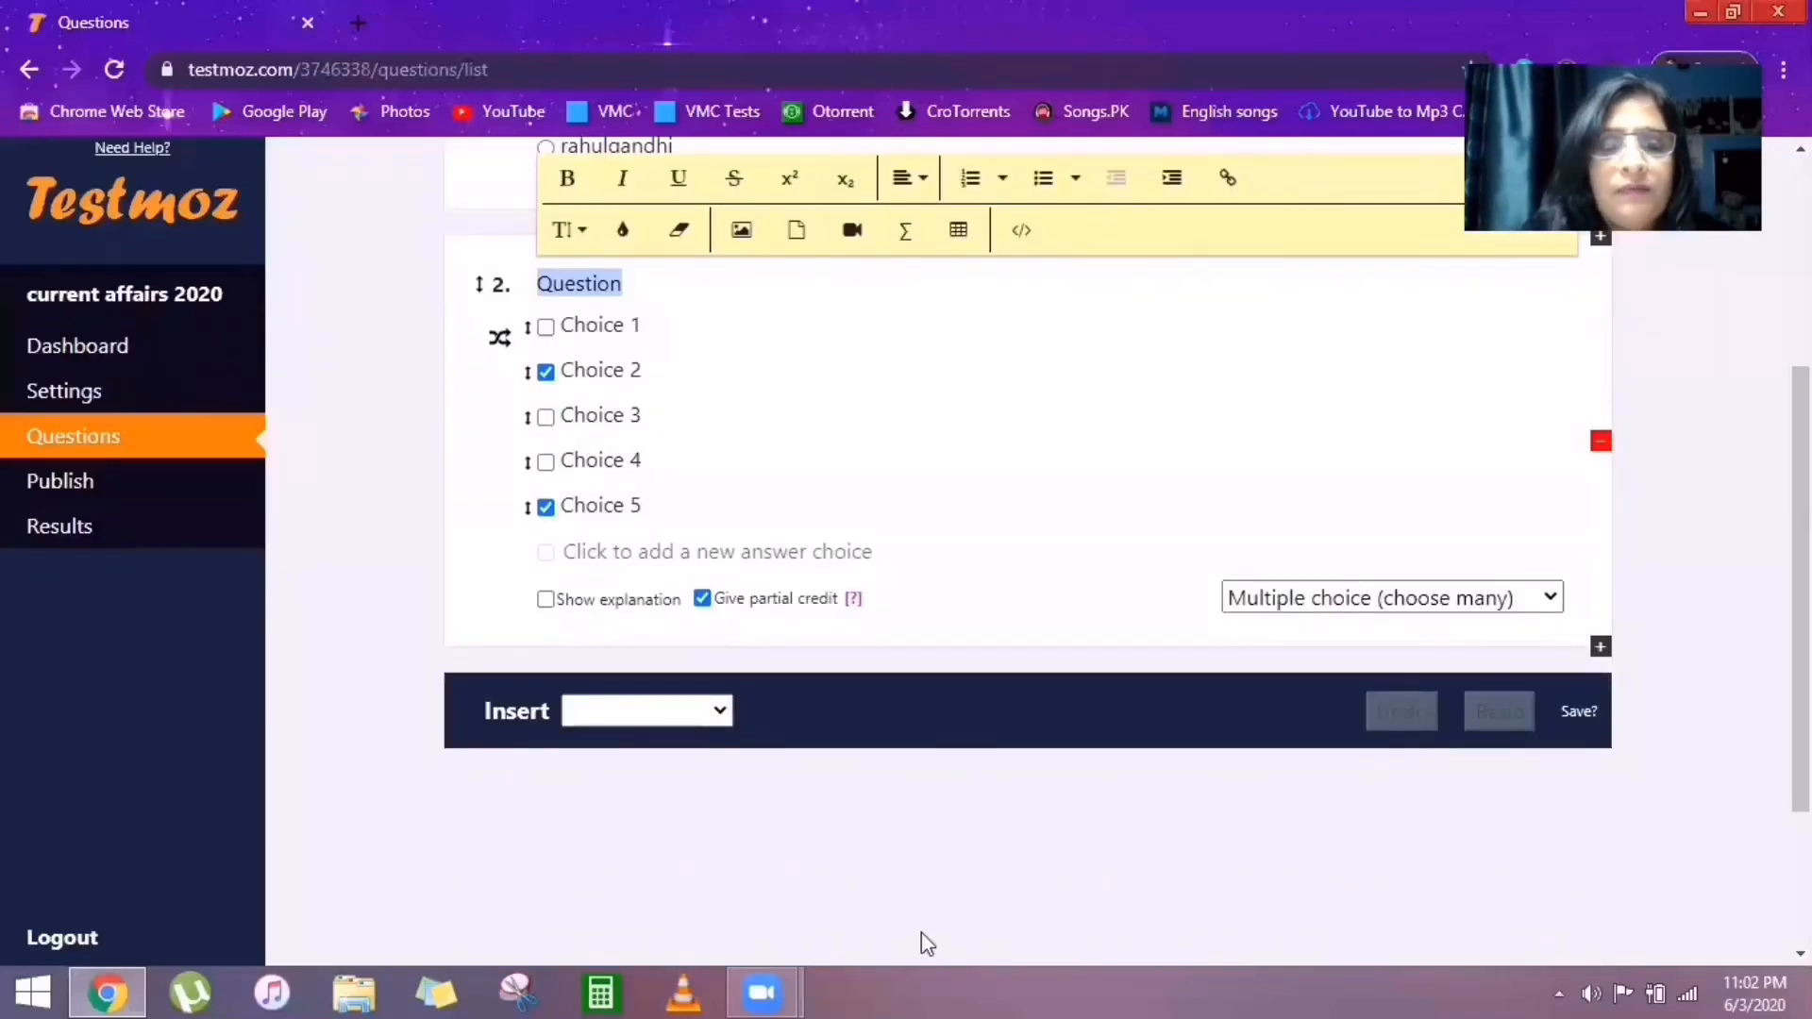
pyautogui.click(720, 706)
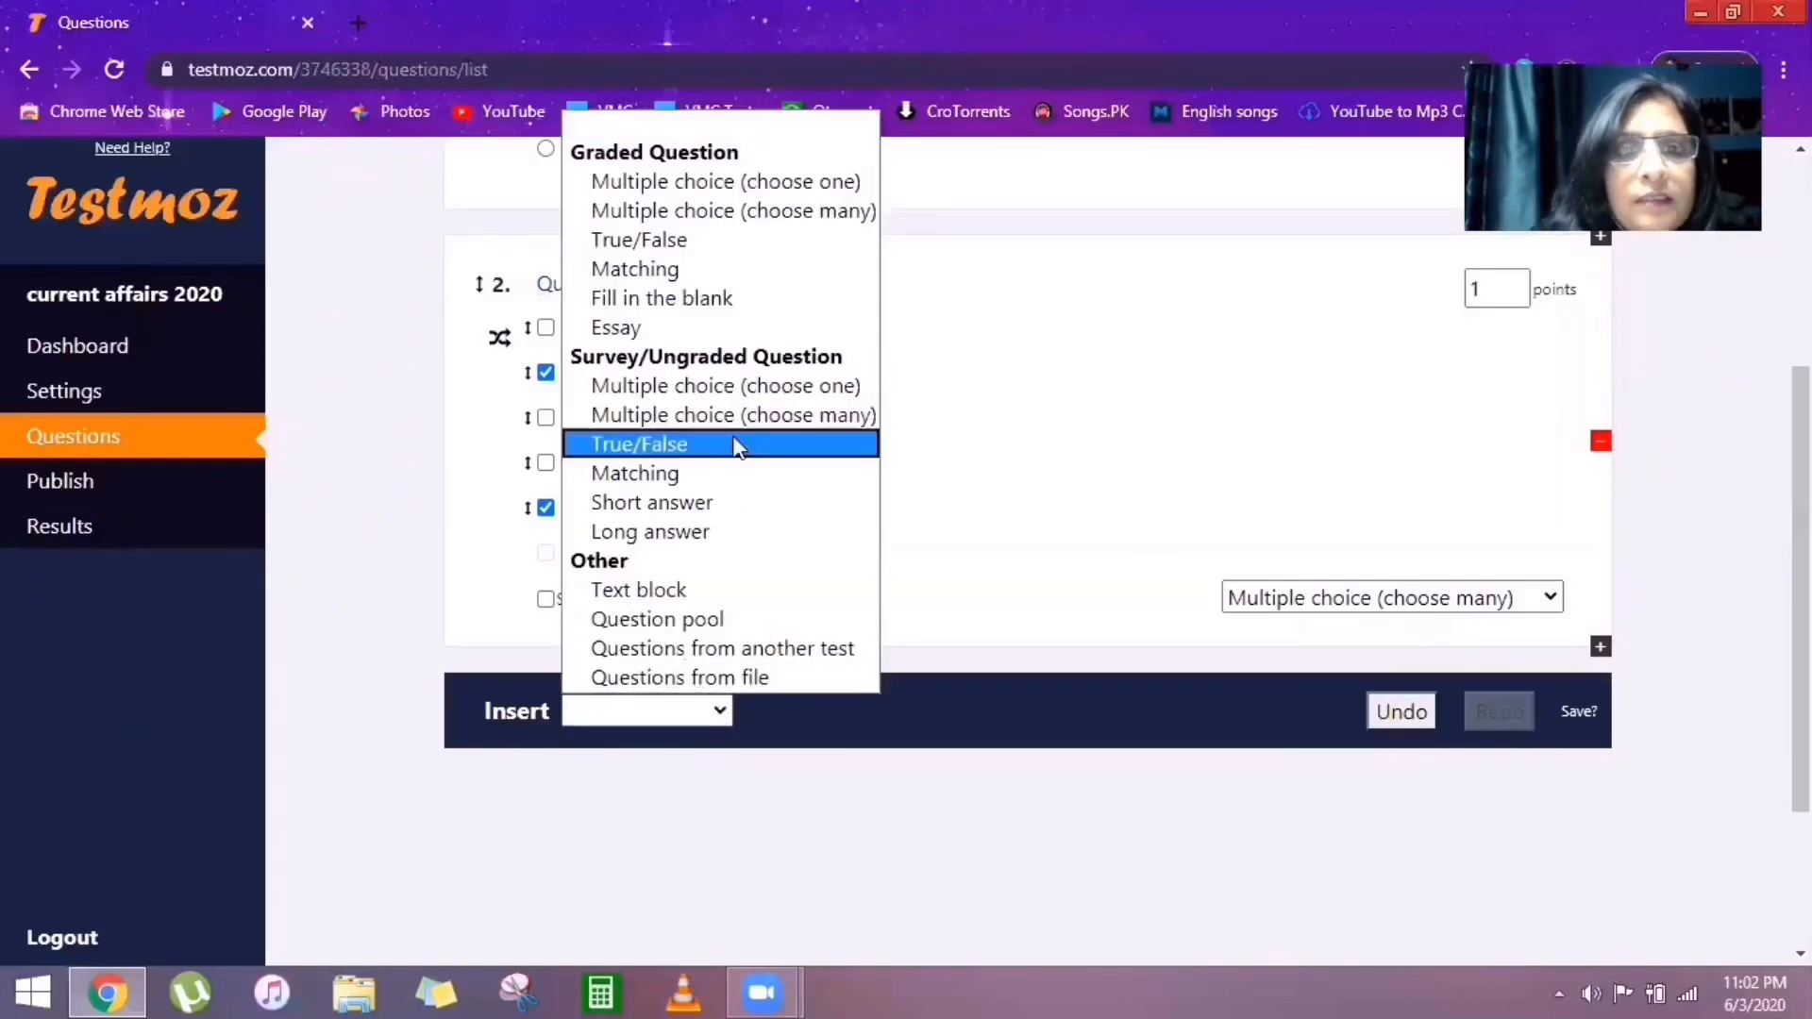
# Add a 1-point graded True/False question below the choose-many question.
pyautogui.click(751, 243)
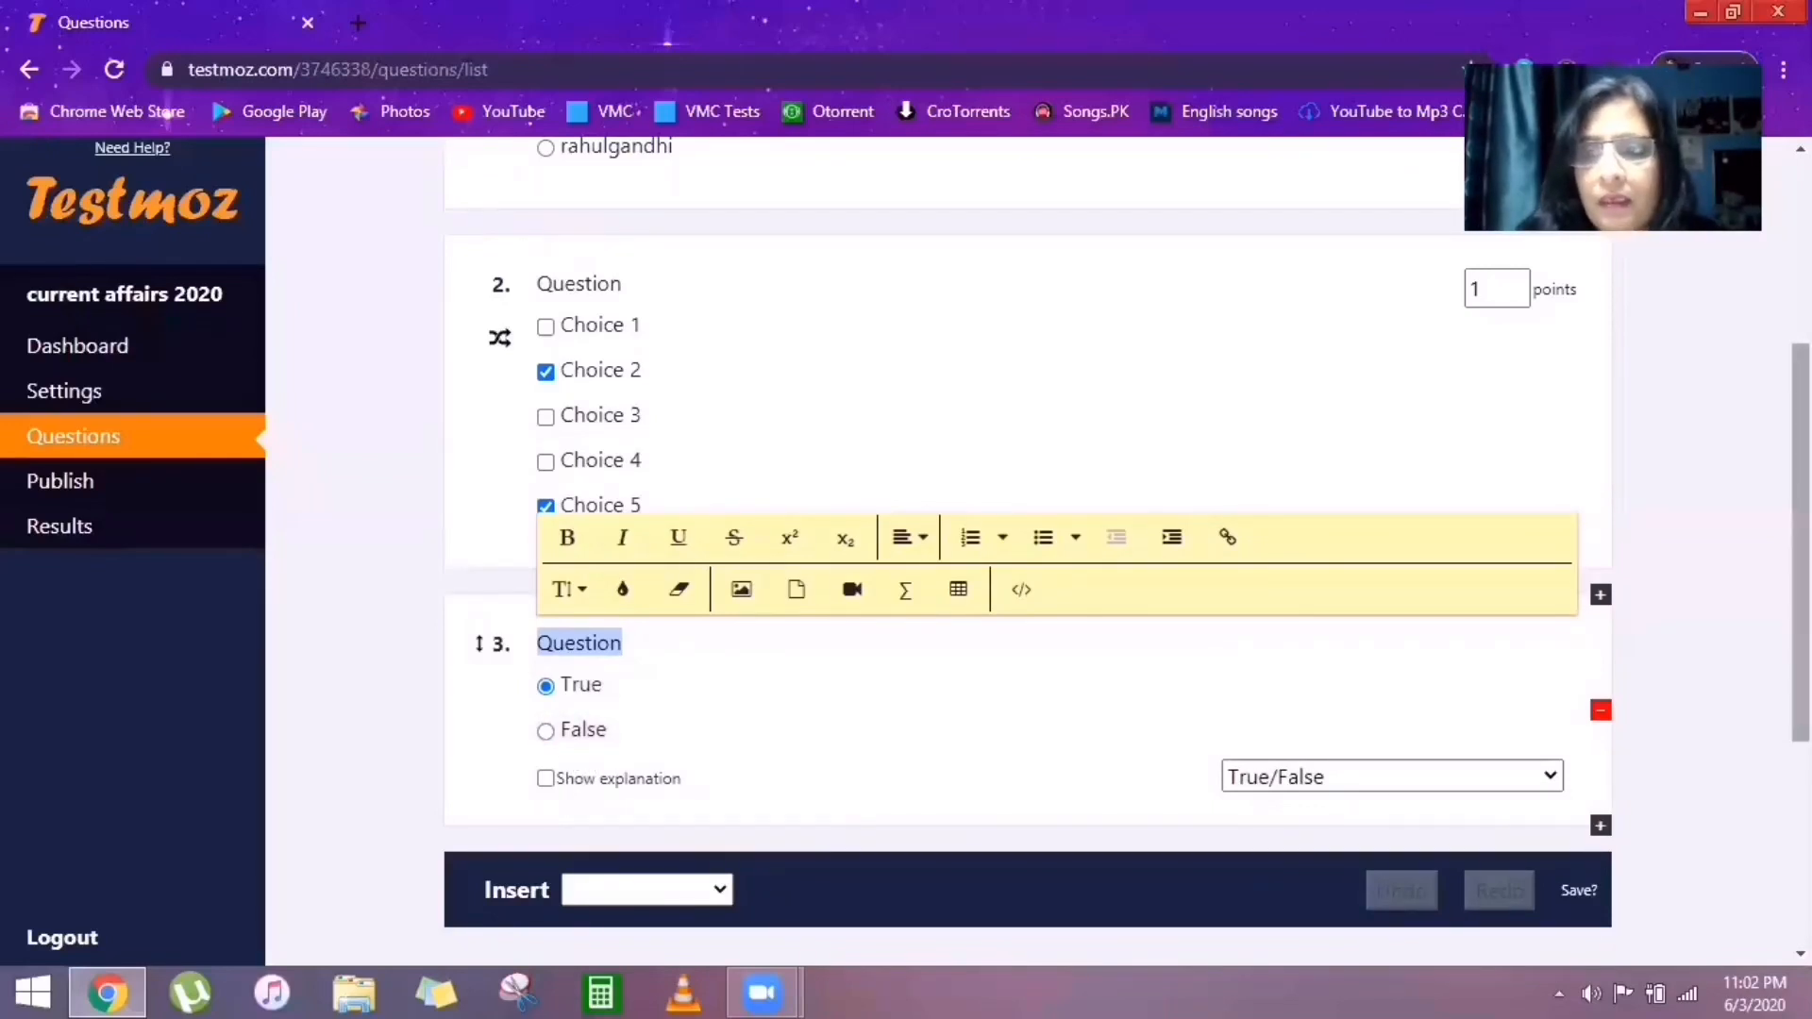
pyautogui.scroll(-1, 1029, 528)
pyautogui.scroll(2, 1029, 529)
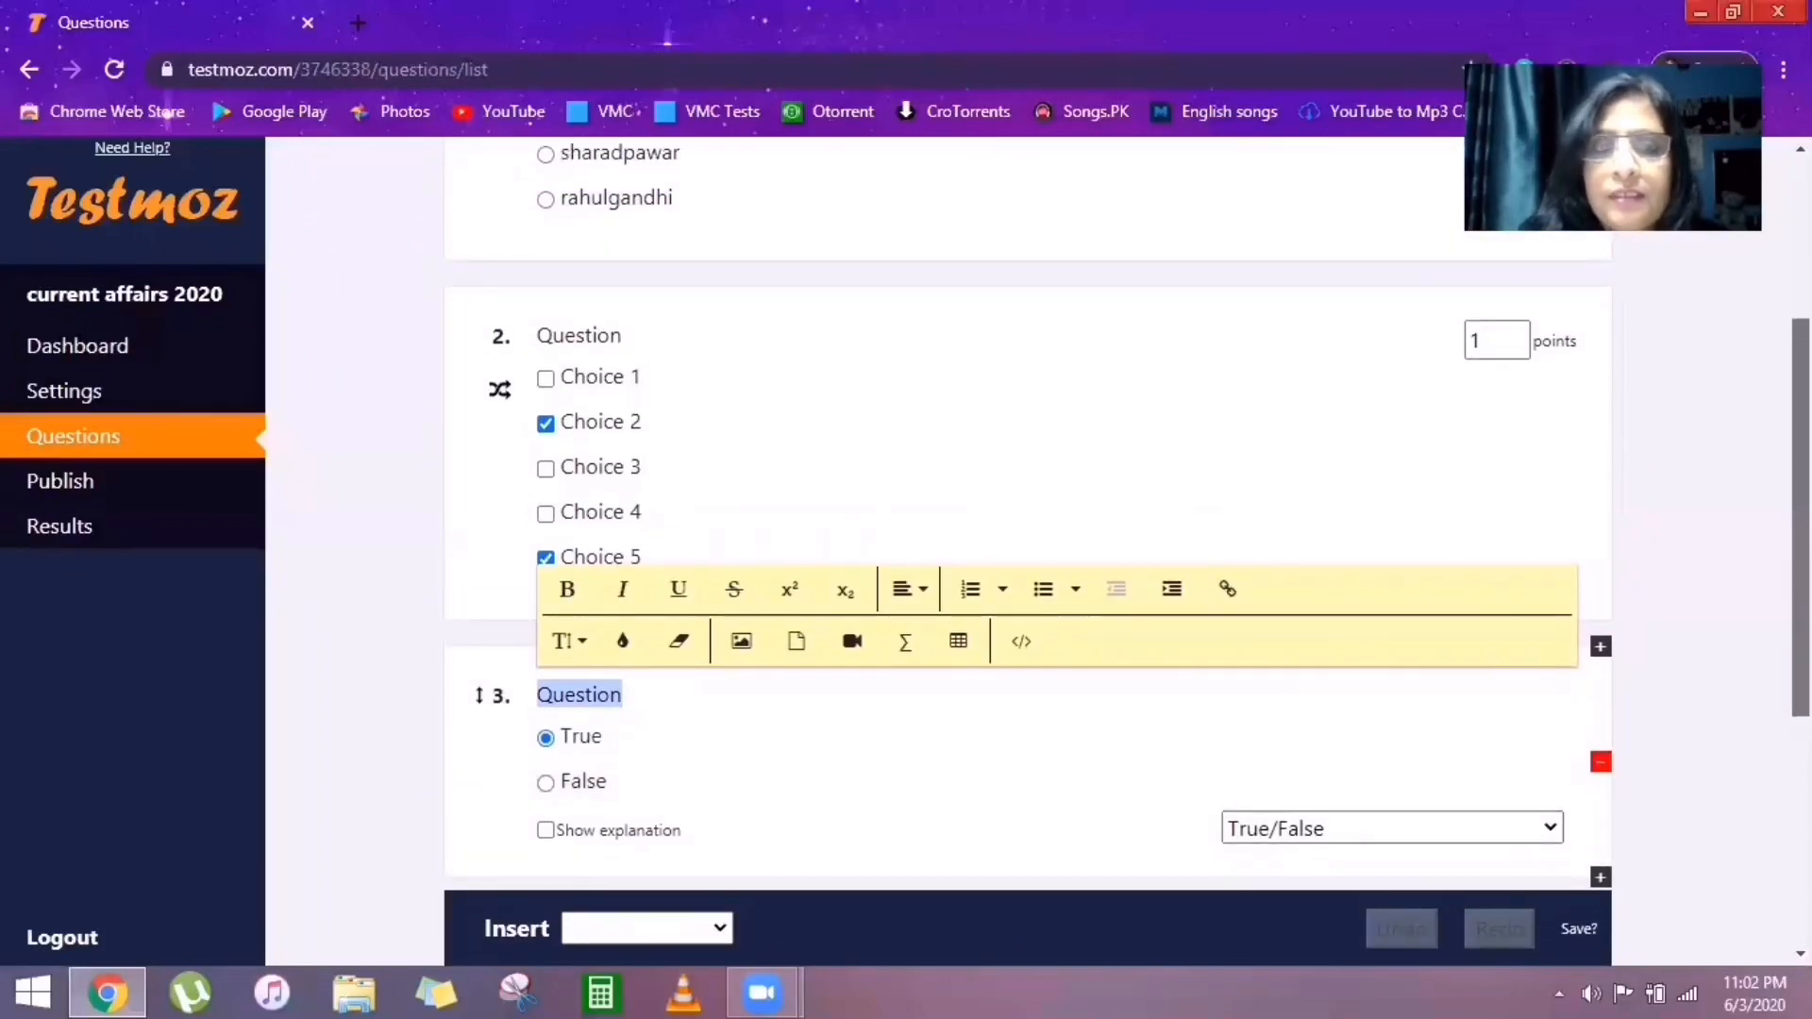
pyautogui.scroll(-1, 1492, 518)
pyautogui.scroll(1, 1549, 567)
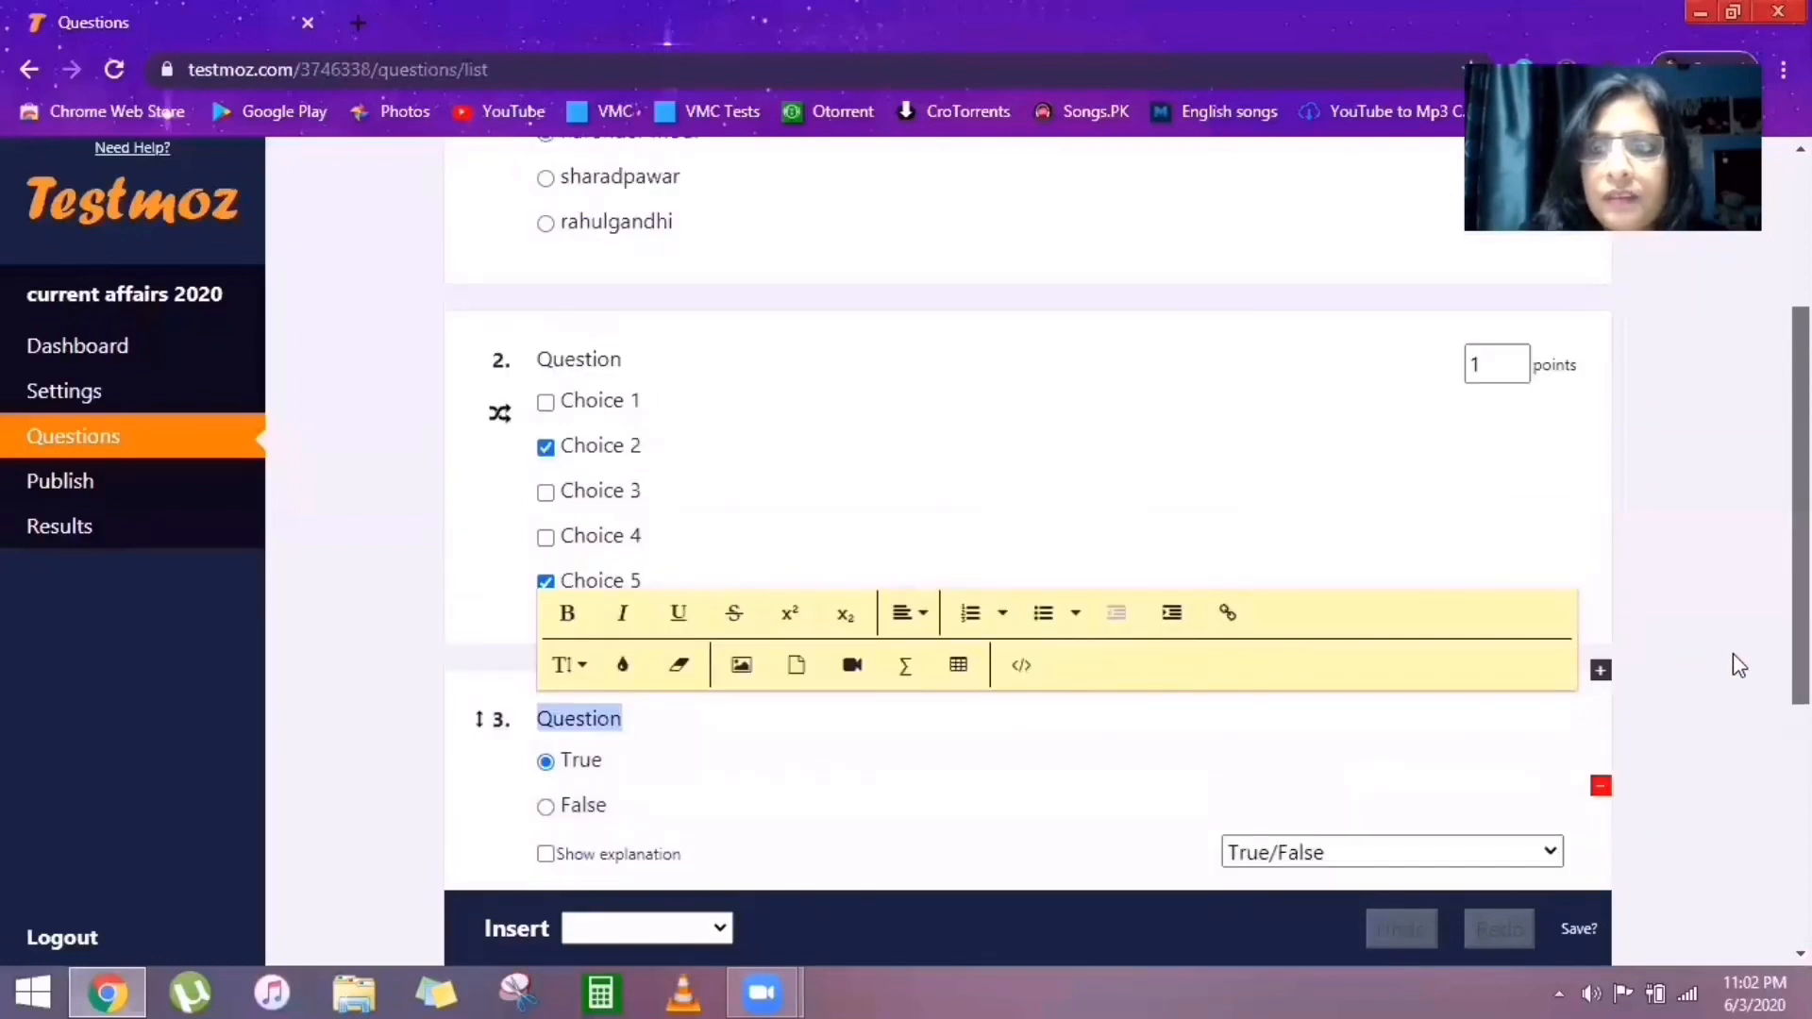
pyautogui.scroll(-1, 1740, 668)
pyautogui.scroll(-1, 958, 944)
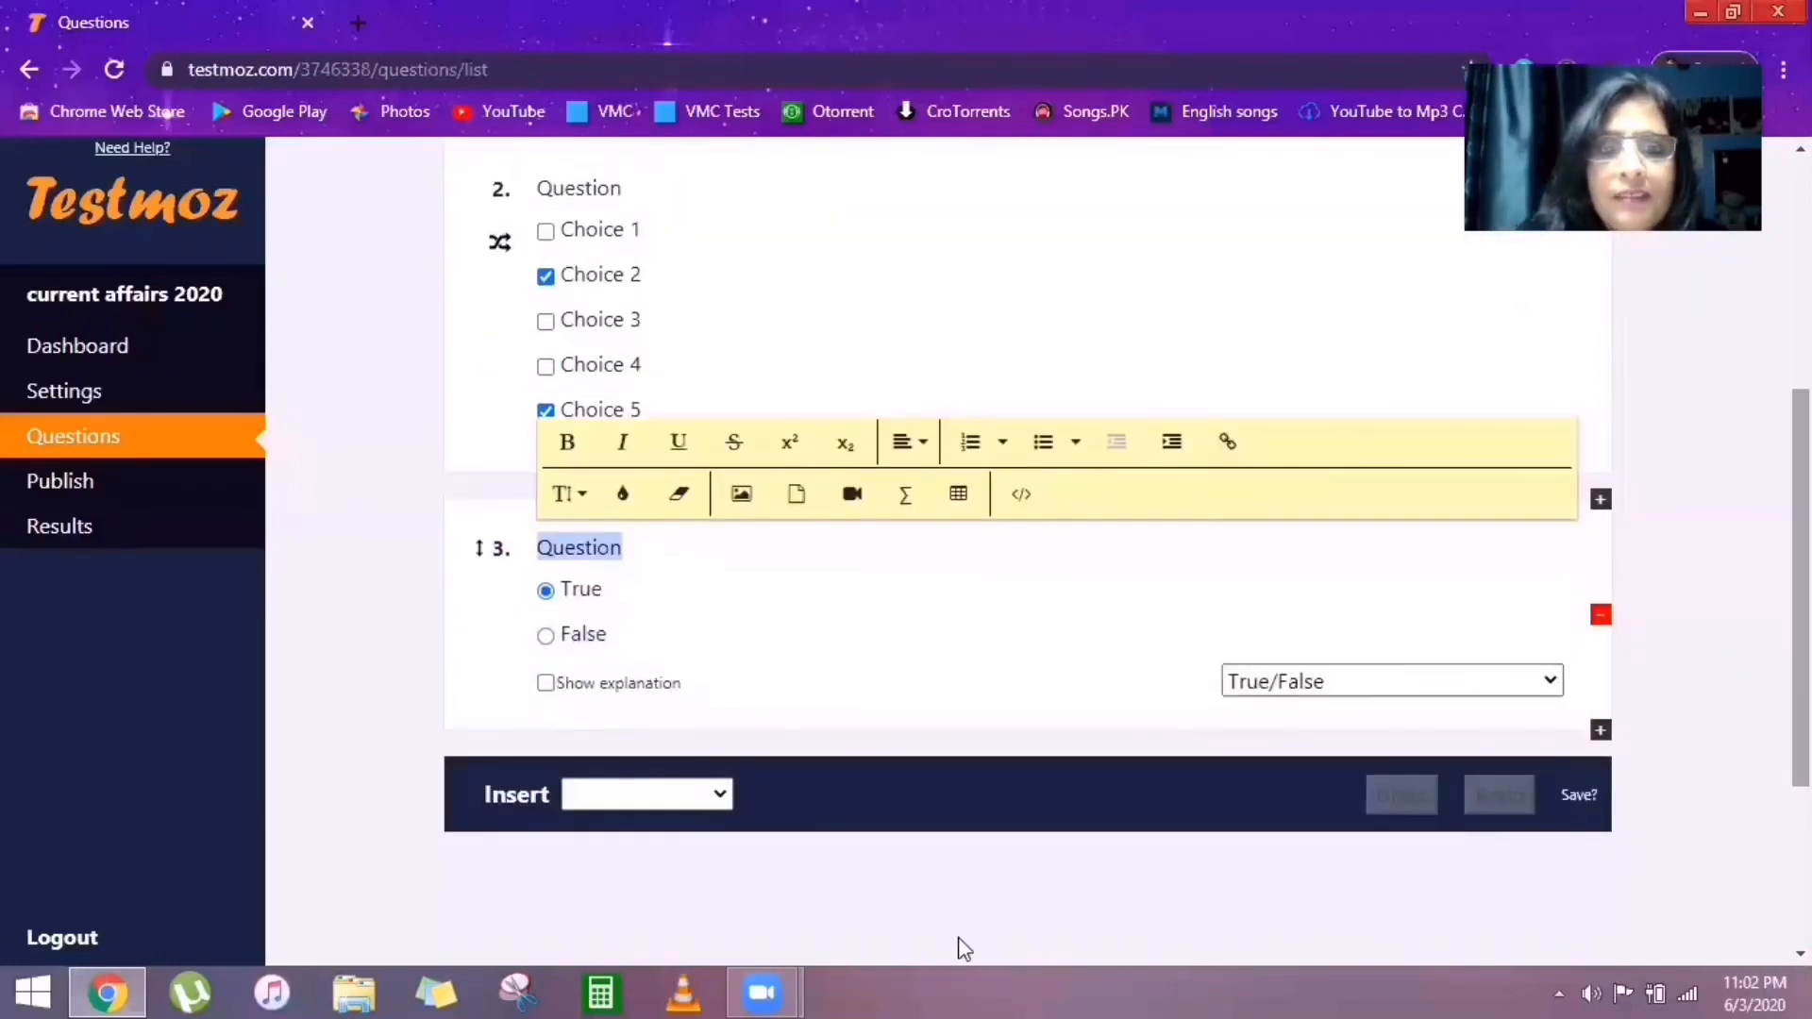
pyautogui.click(717, 795)
pyautogui.click(717, 794)
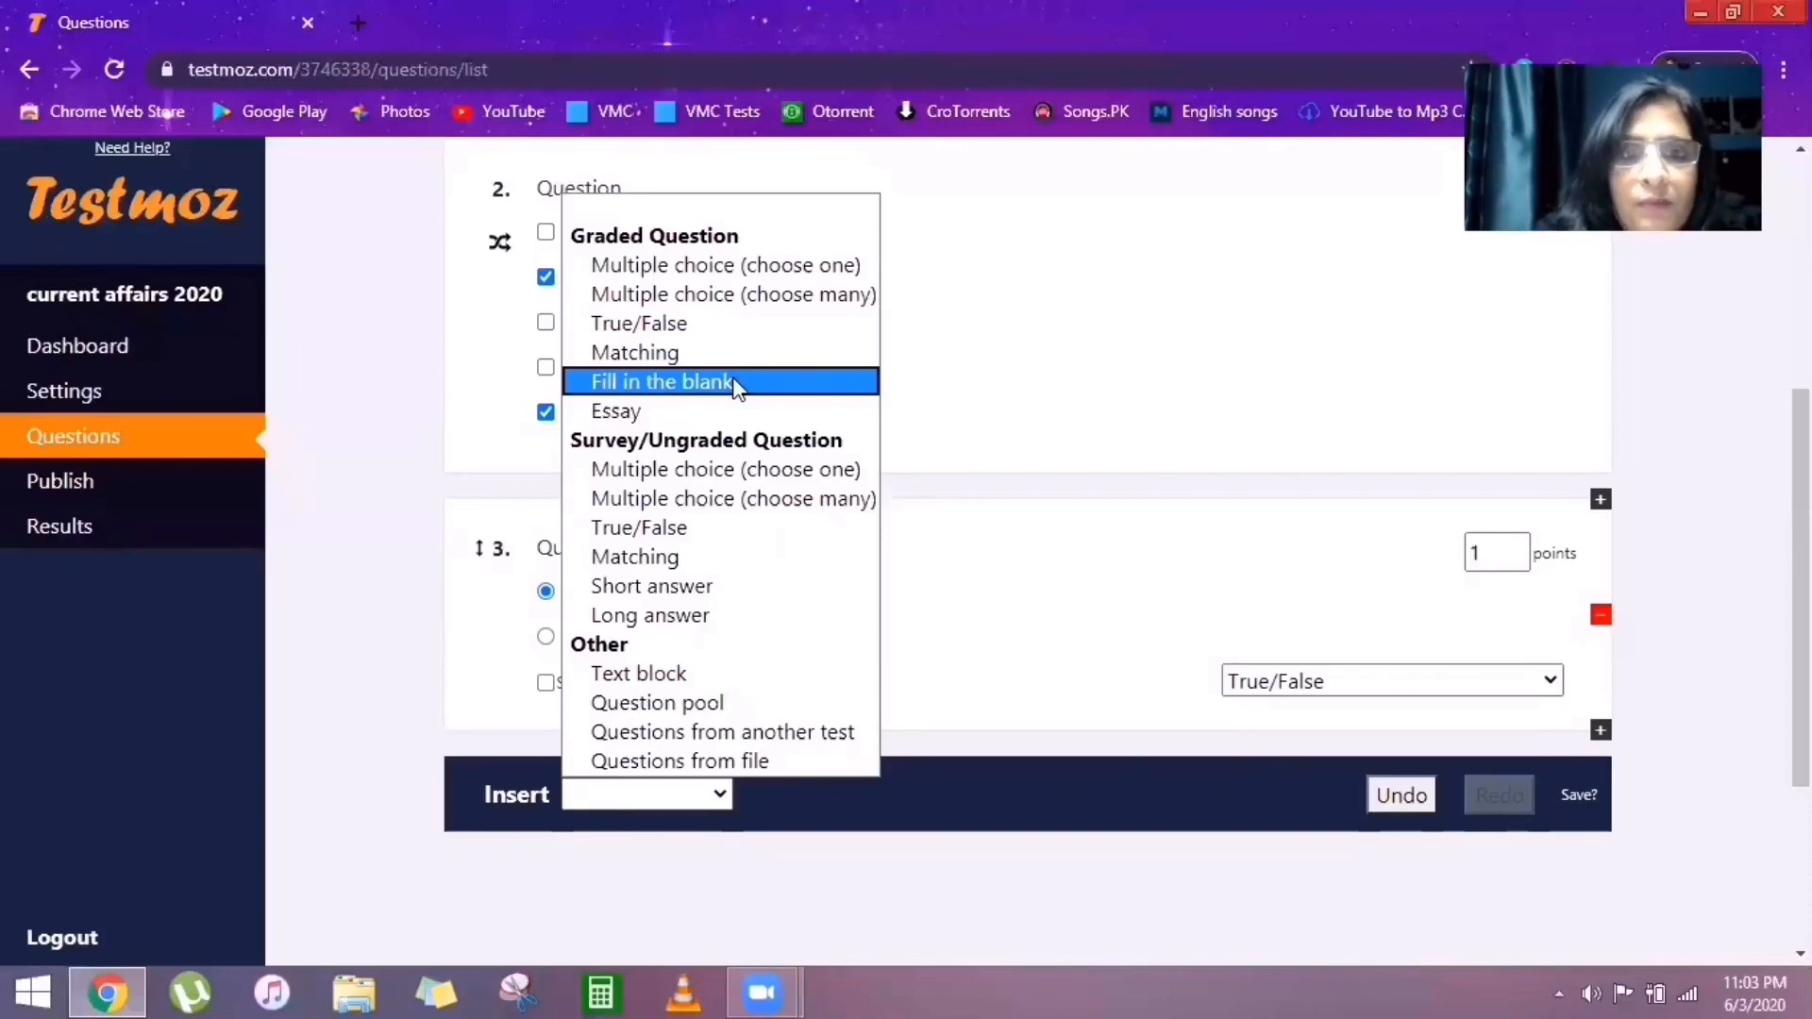
# Insert a graded Matching question as question 4, prefilled with Cat, Whale, Gecko and Spider.
pyautogui.click(947, 890)
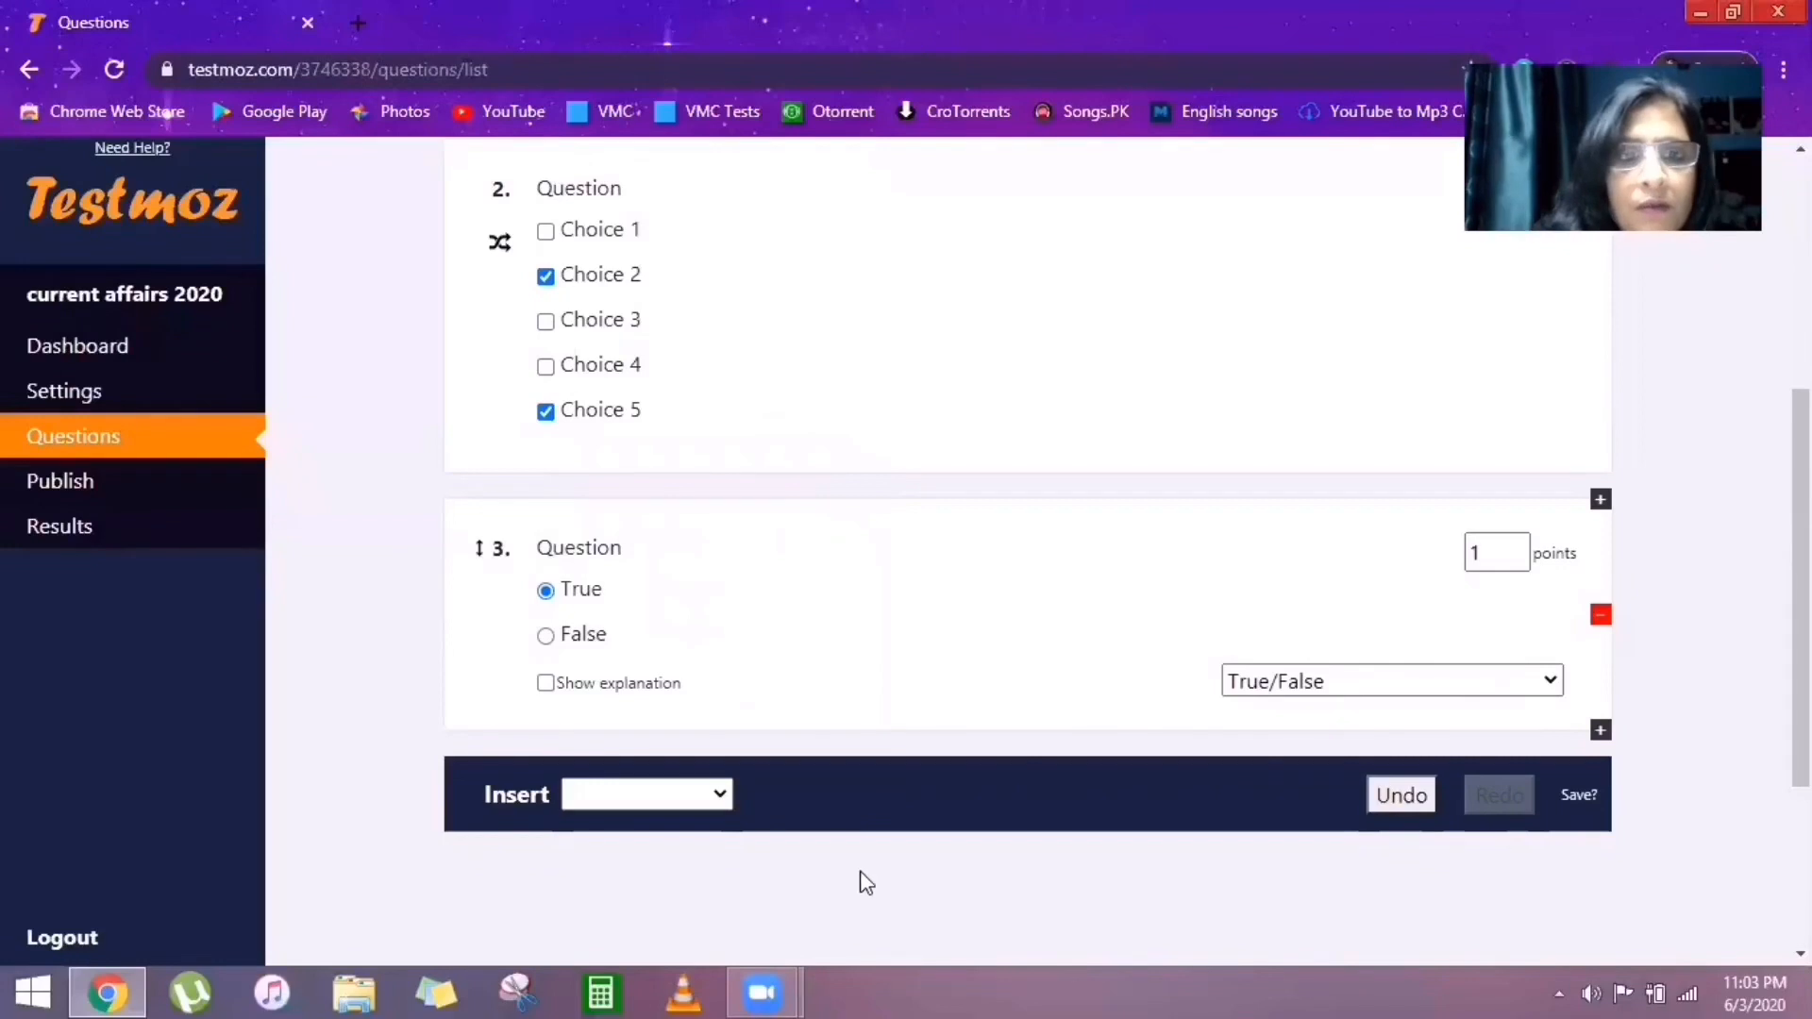
pyautogui.click(722, 796)
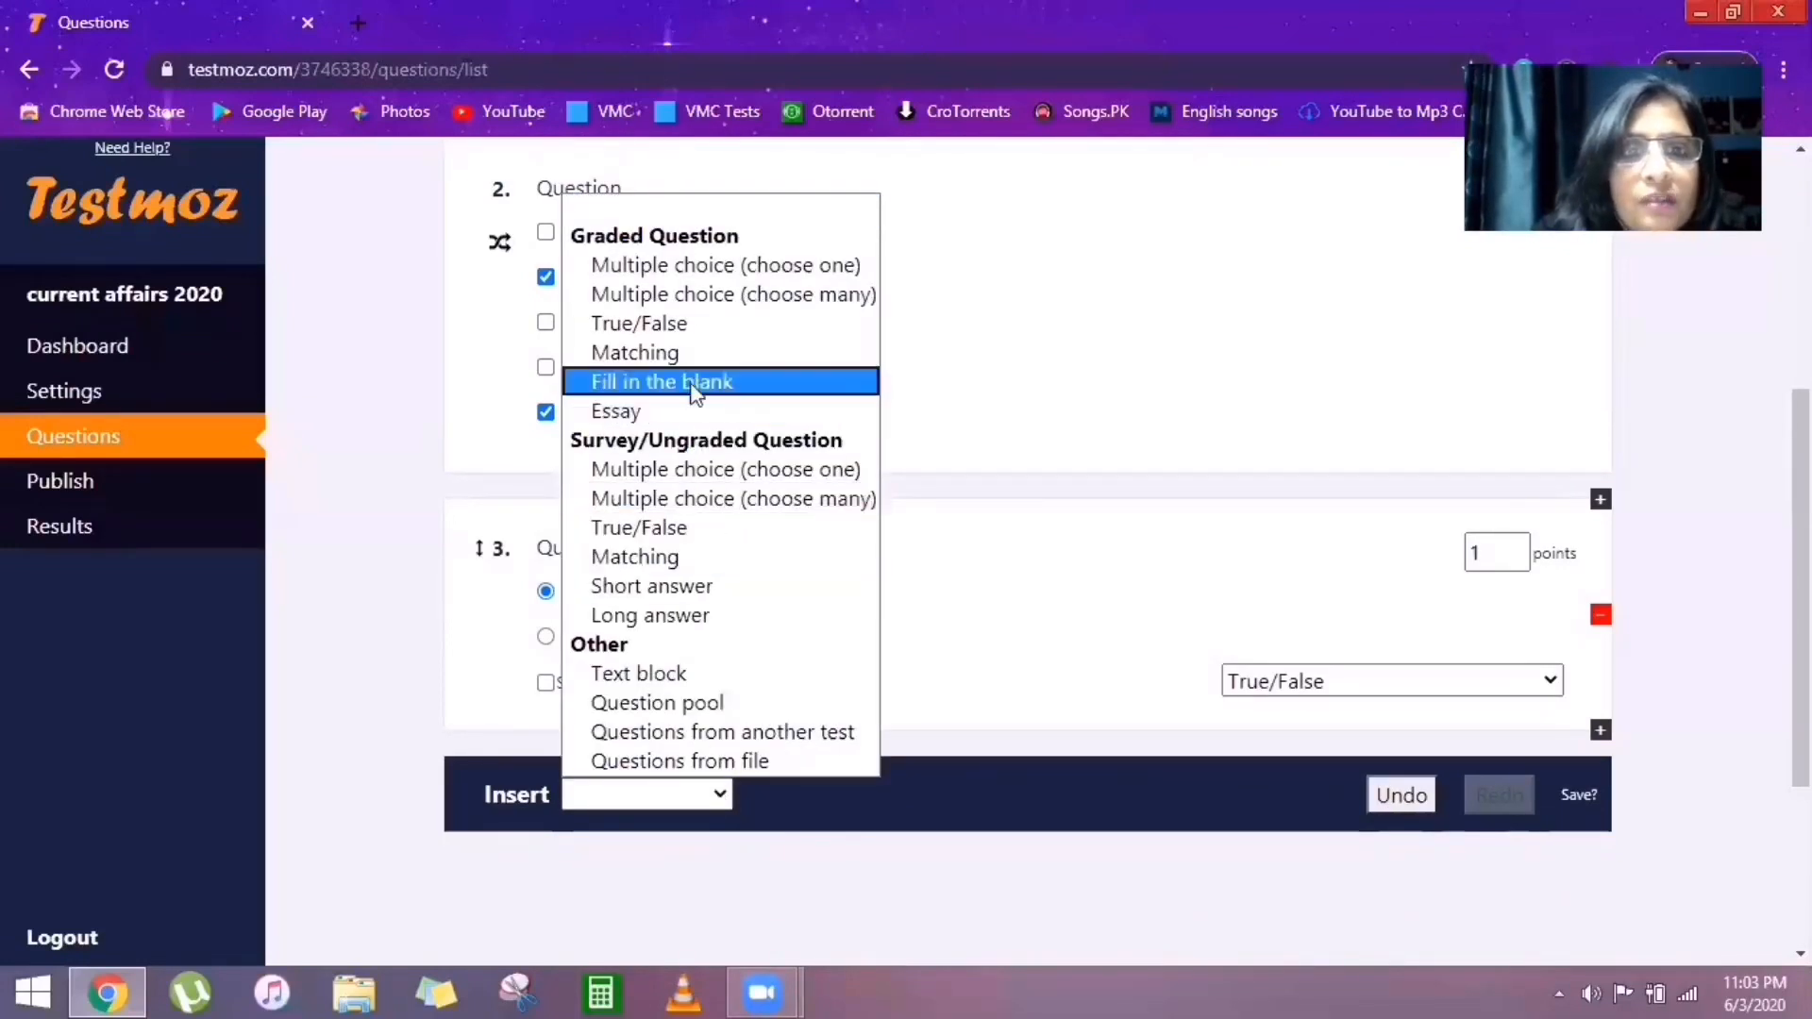
pyautogui.click(635, 353)
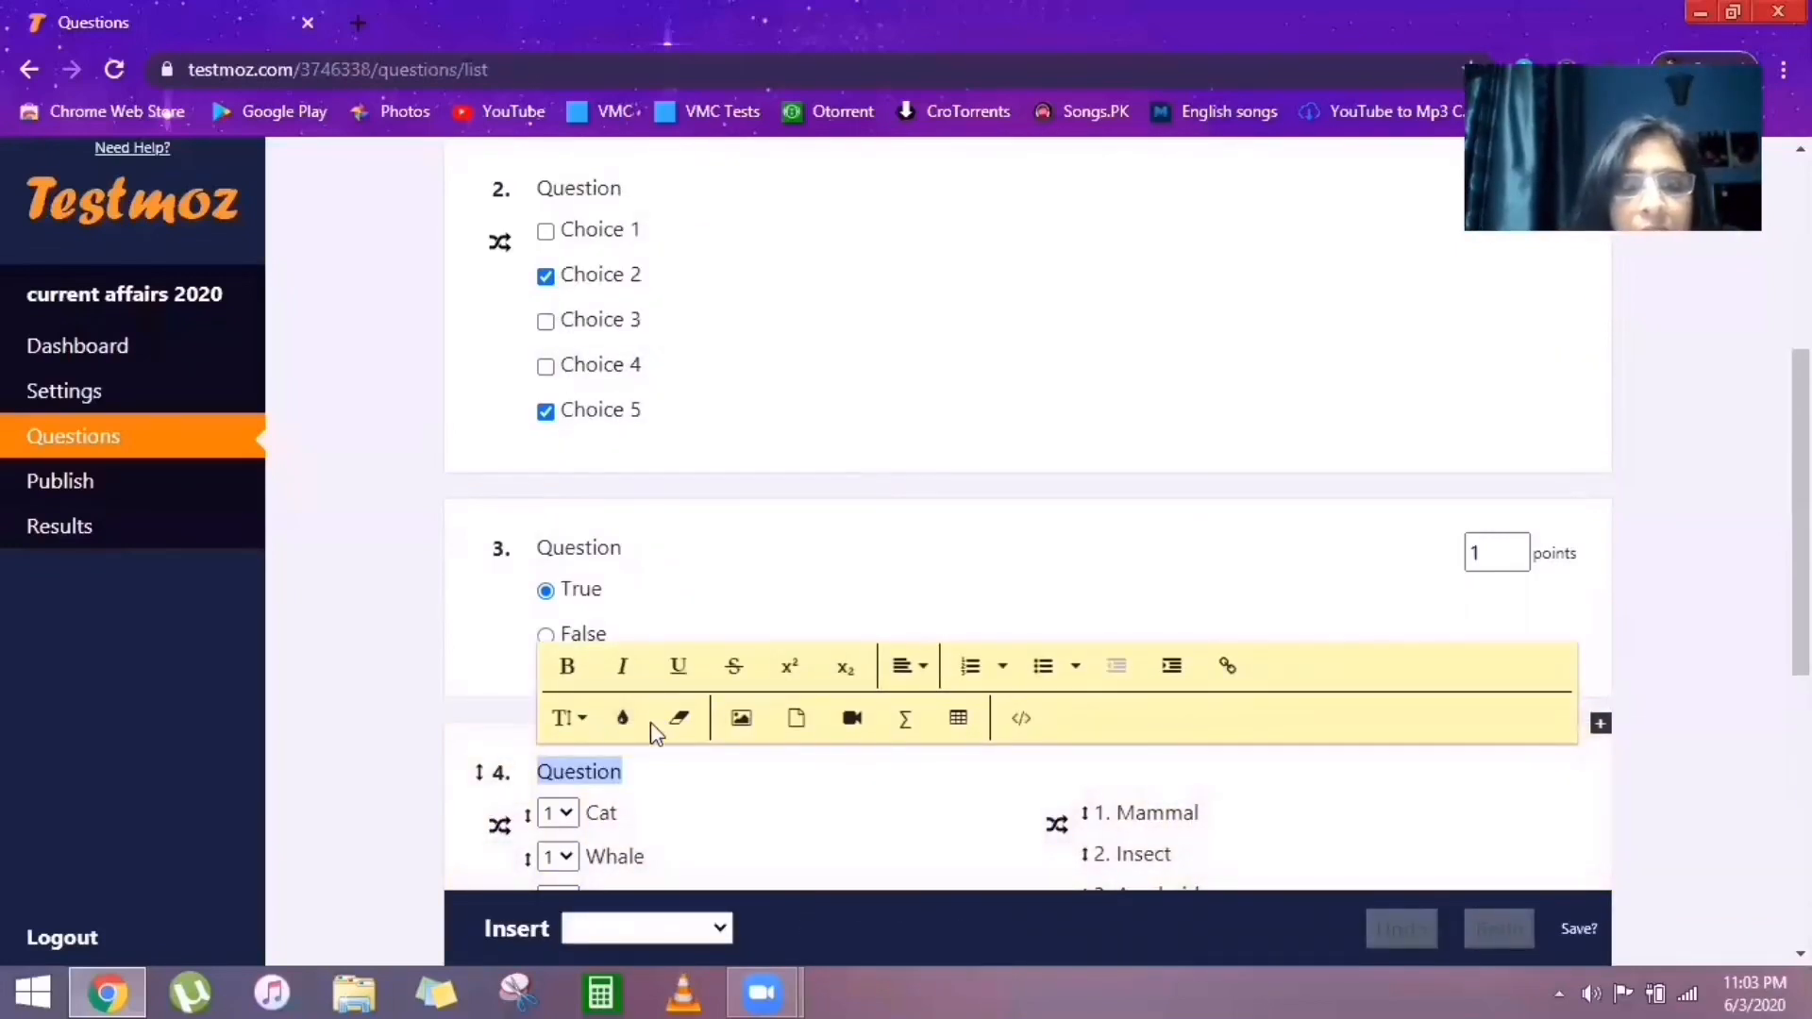
pyautogui.click(635, 776)
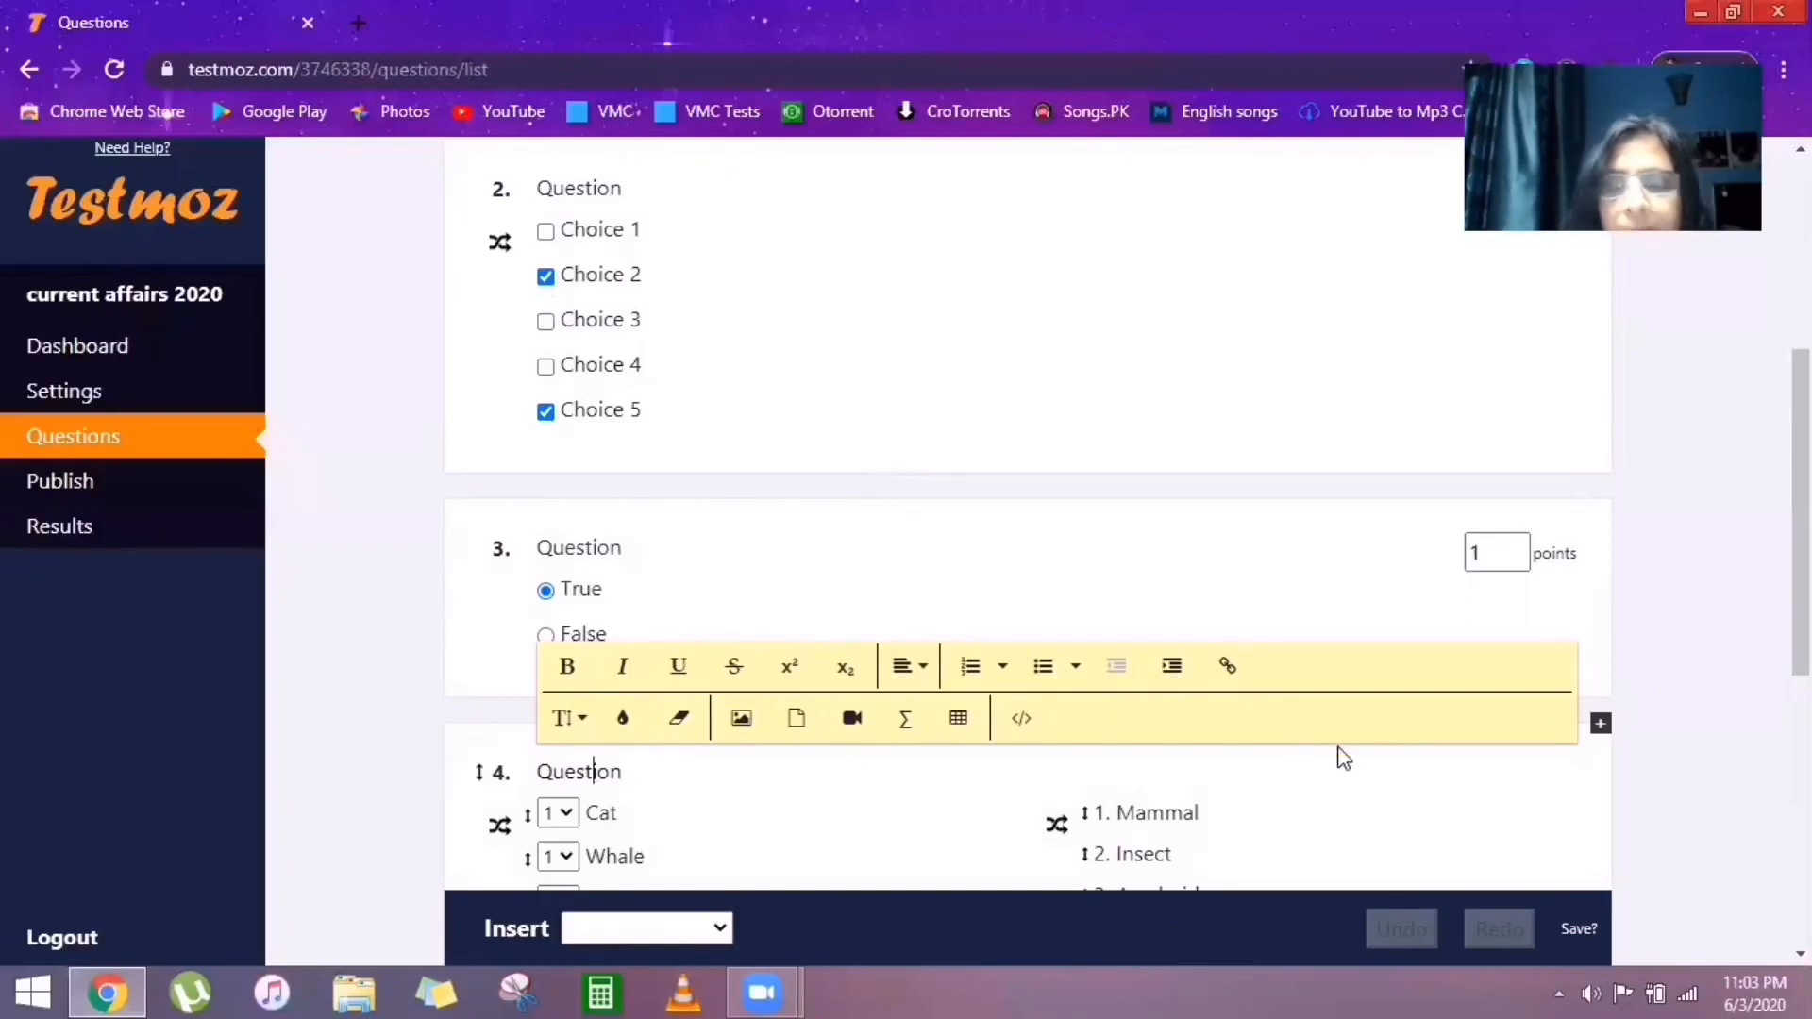
pyautogui.moveTo(1801, 604); pyautogui.dragTo(1801, 715)
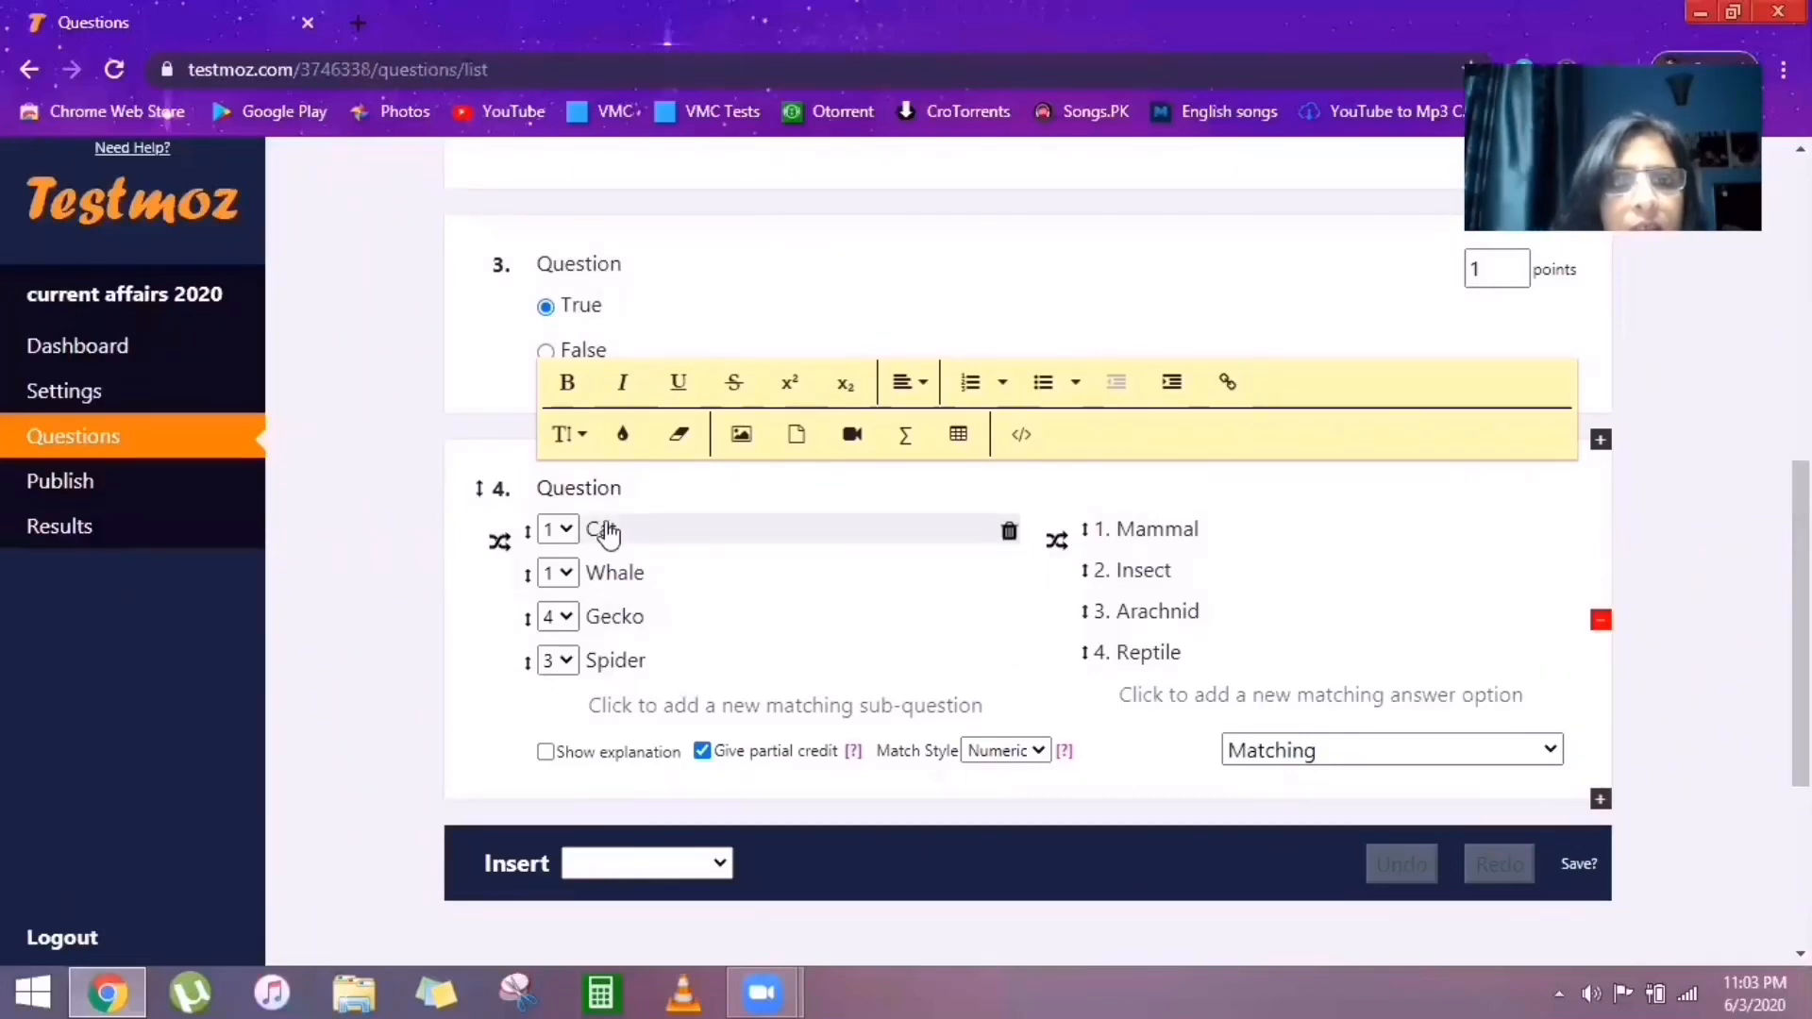
# Rename the four matching prompts to Haryana, maharashtra, telengana and andhrapradesh.
pyautogui.click(607, 531)
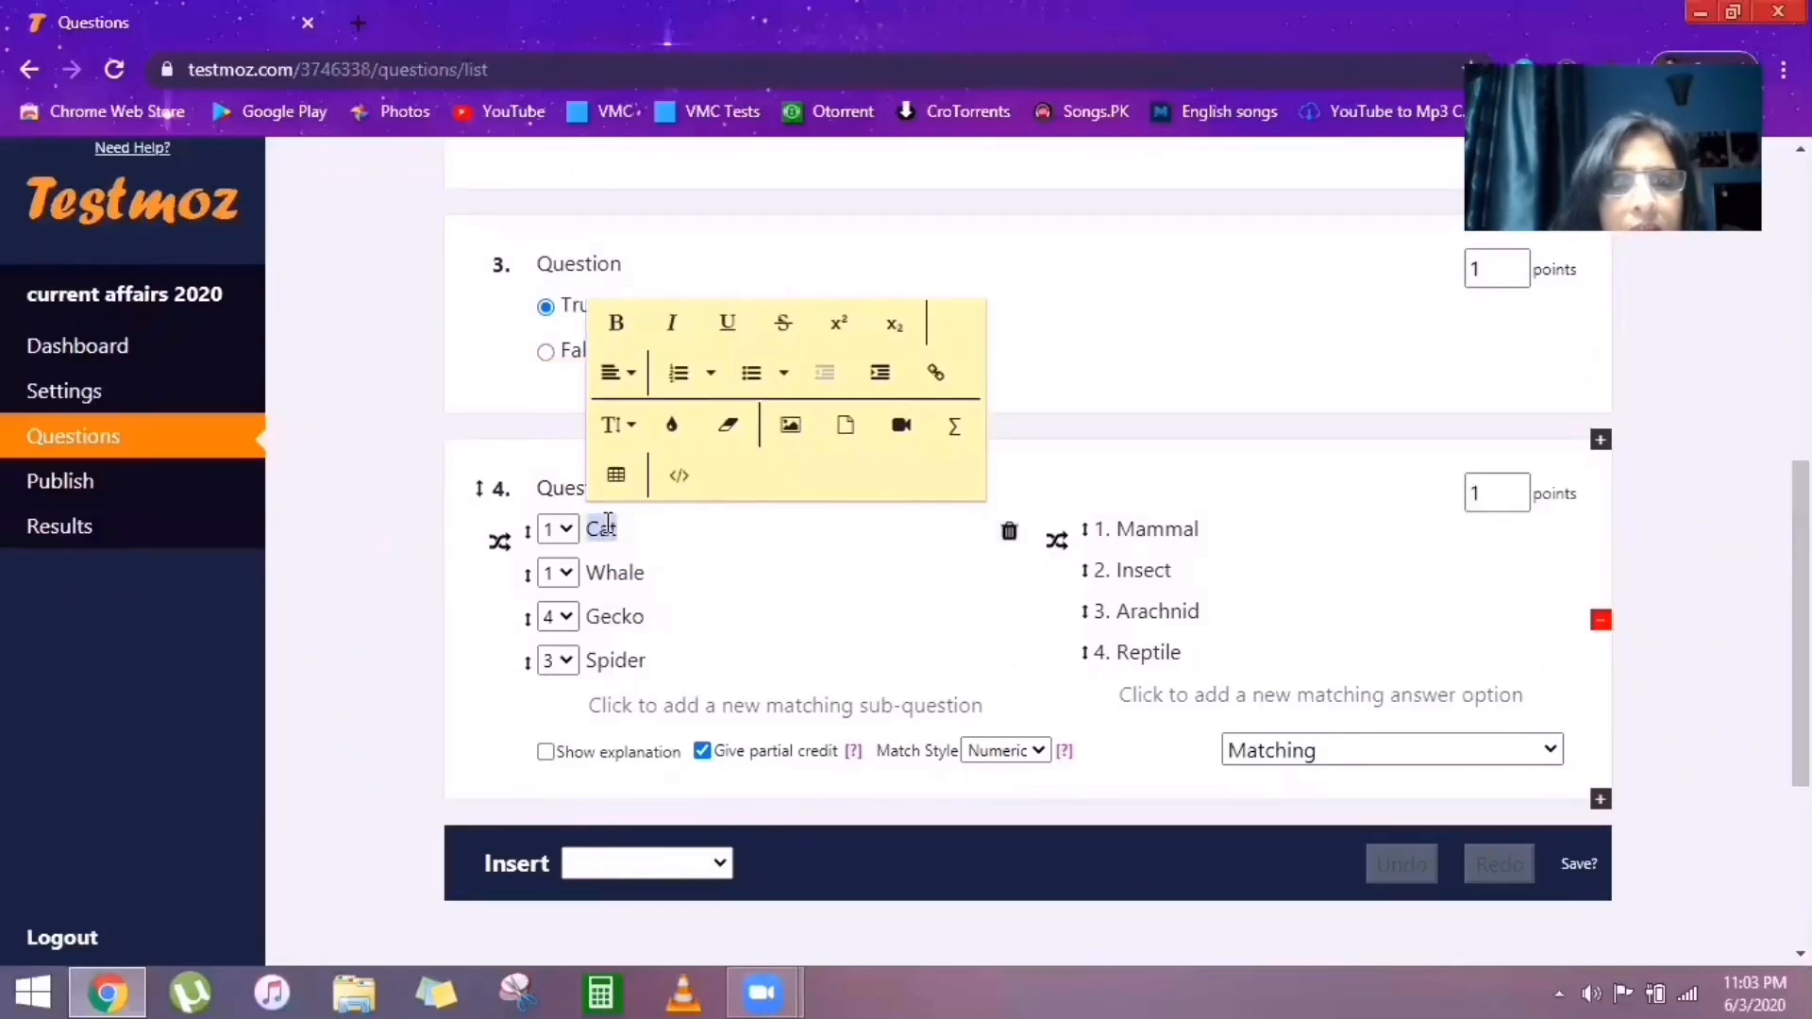
pyautogui.doubleClick(612, 532)
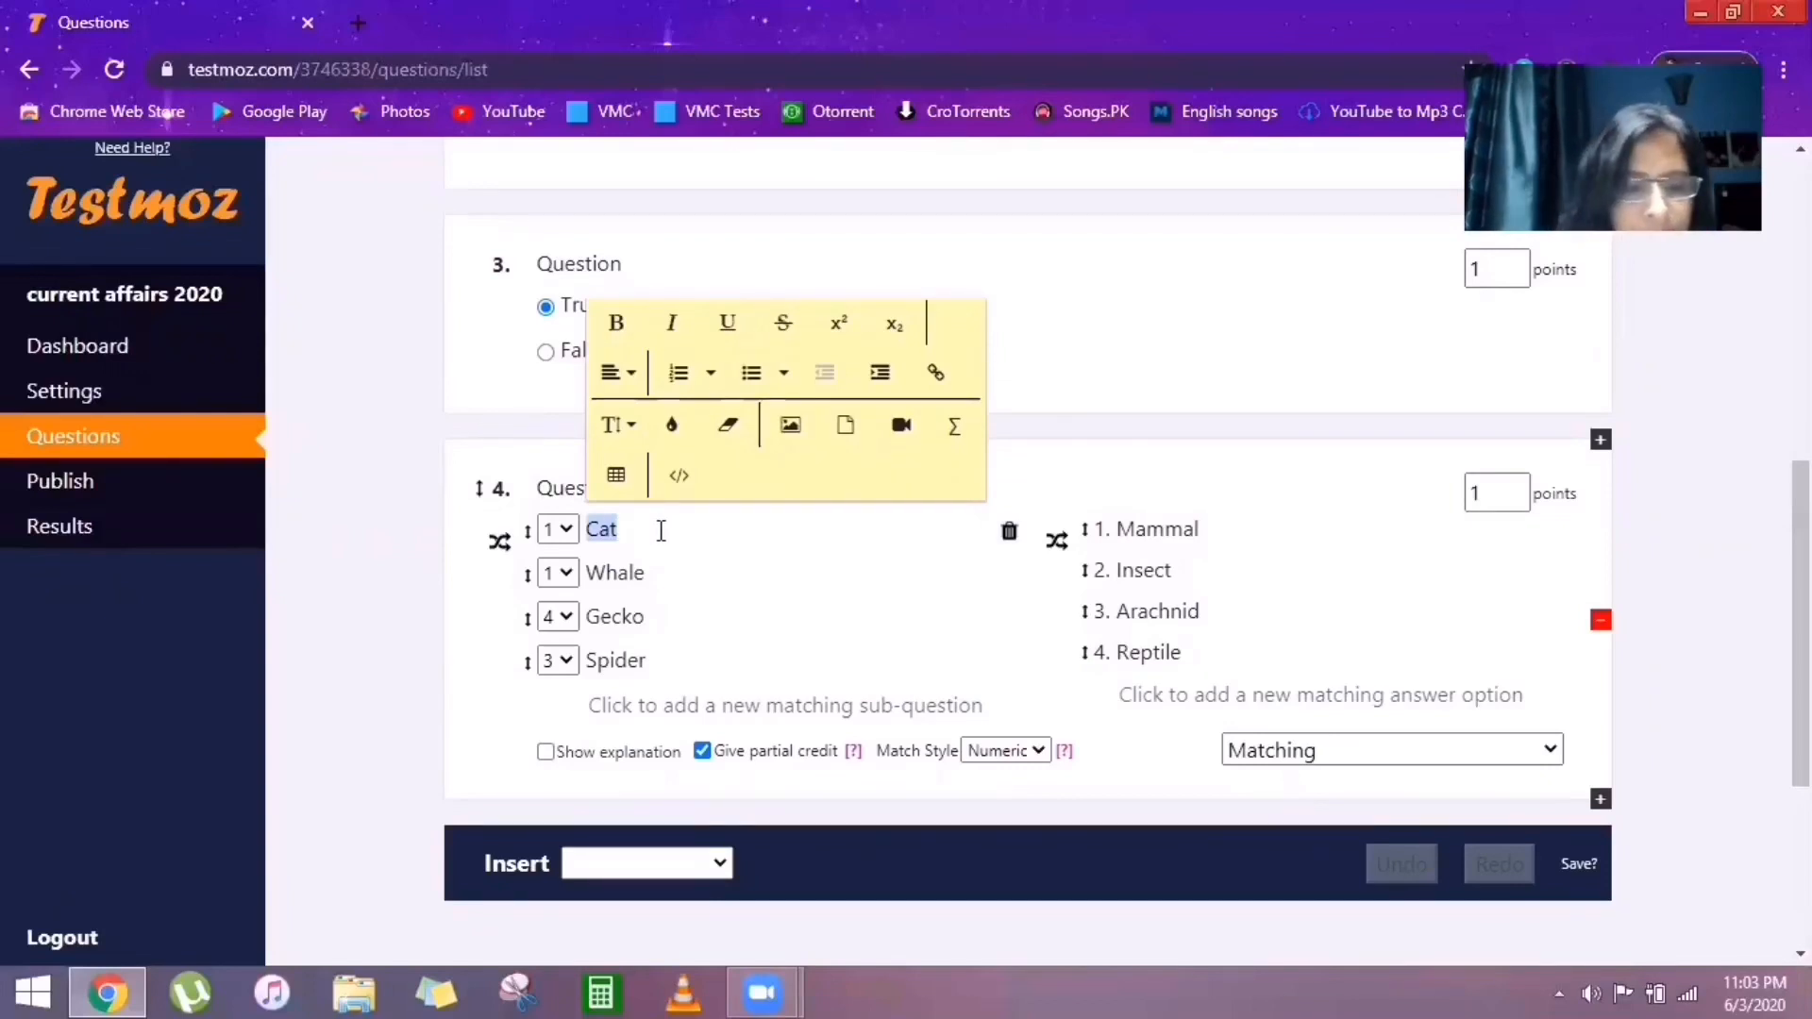
pyautogui.write('Ha')
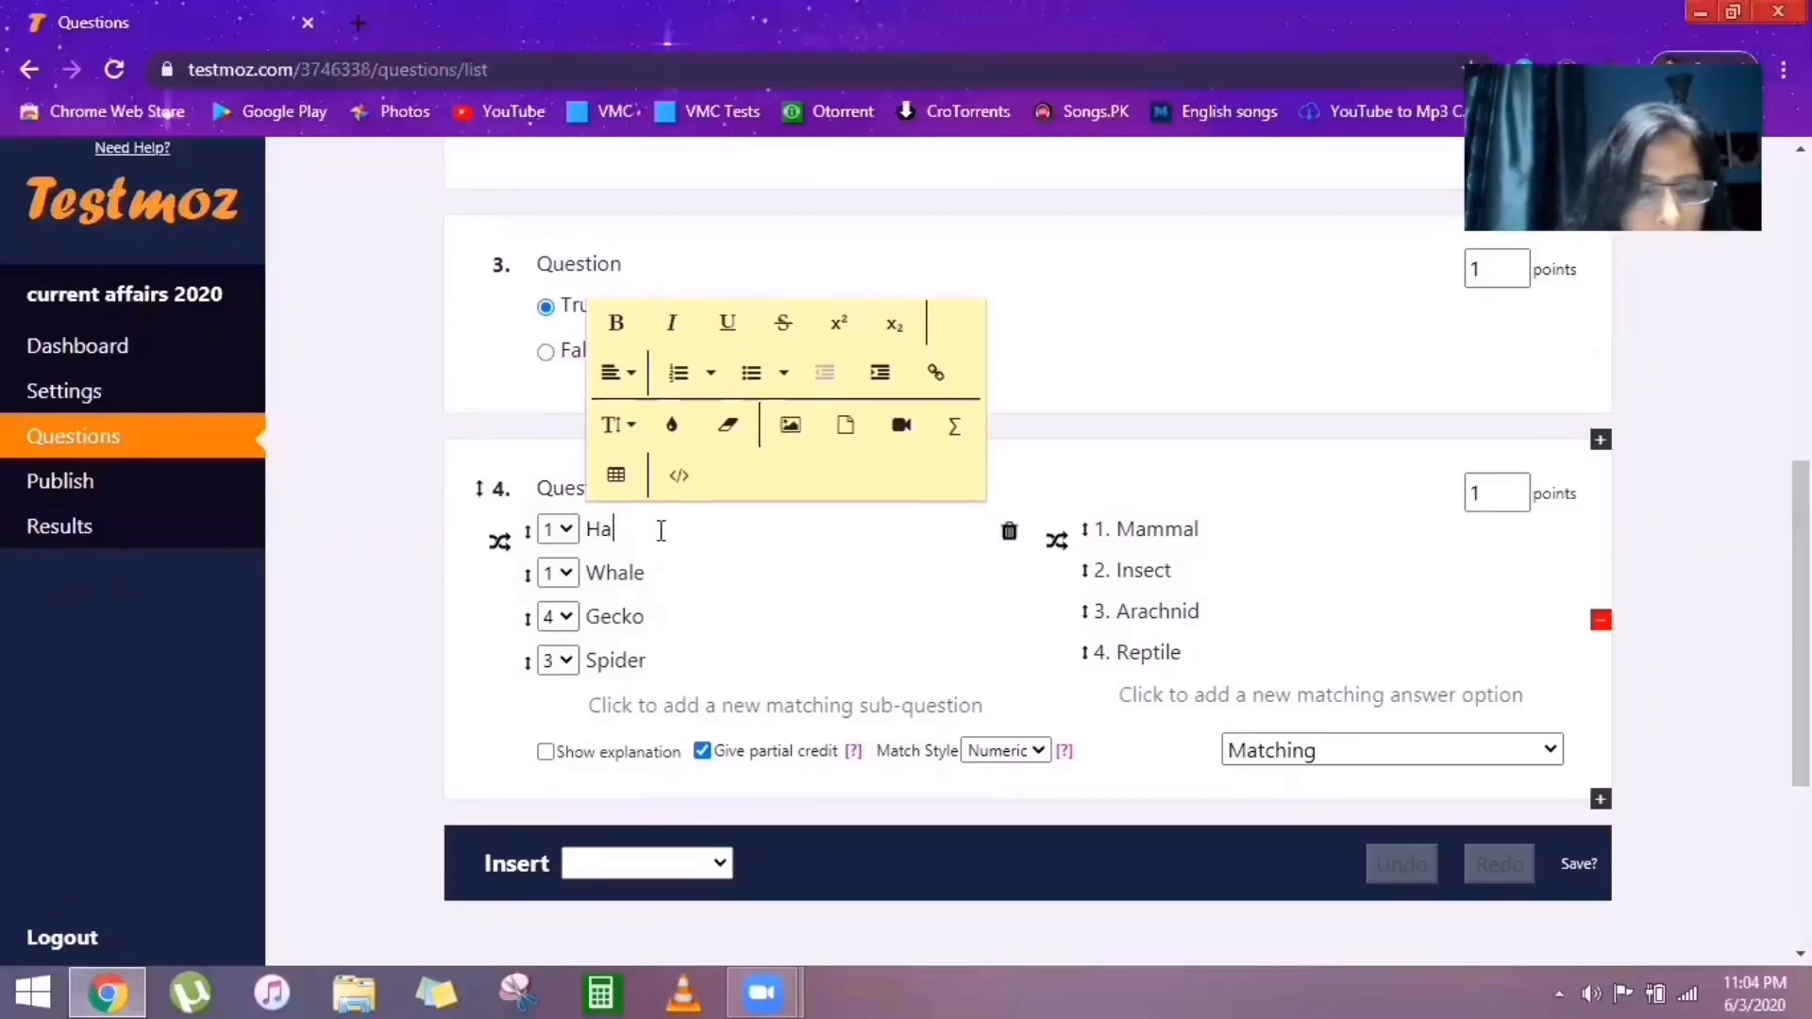
pyautogui.write('ryana')
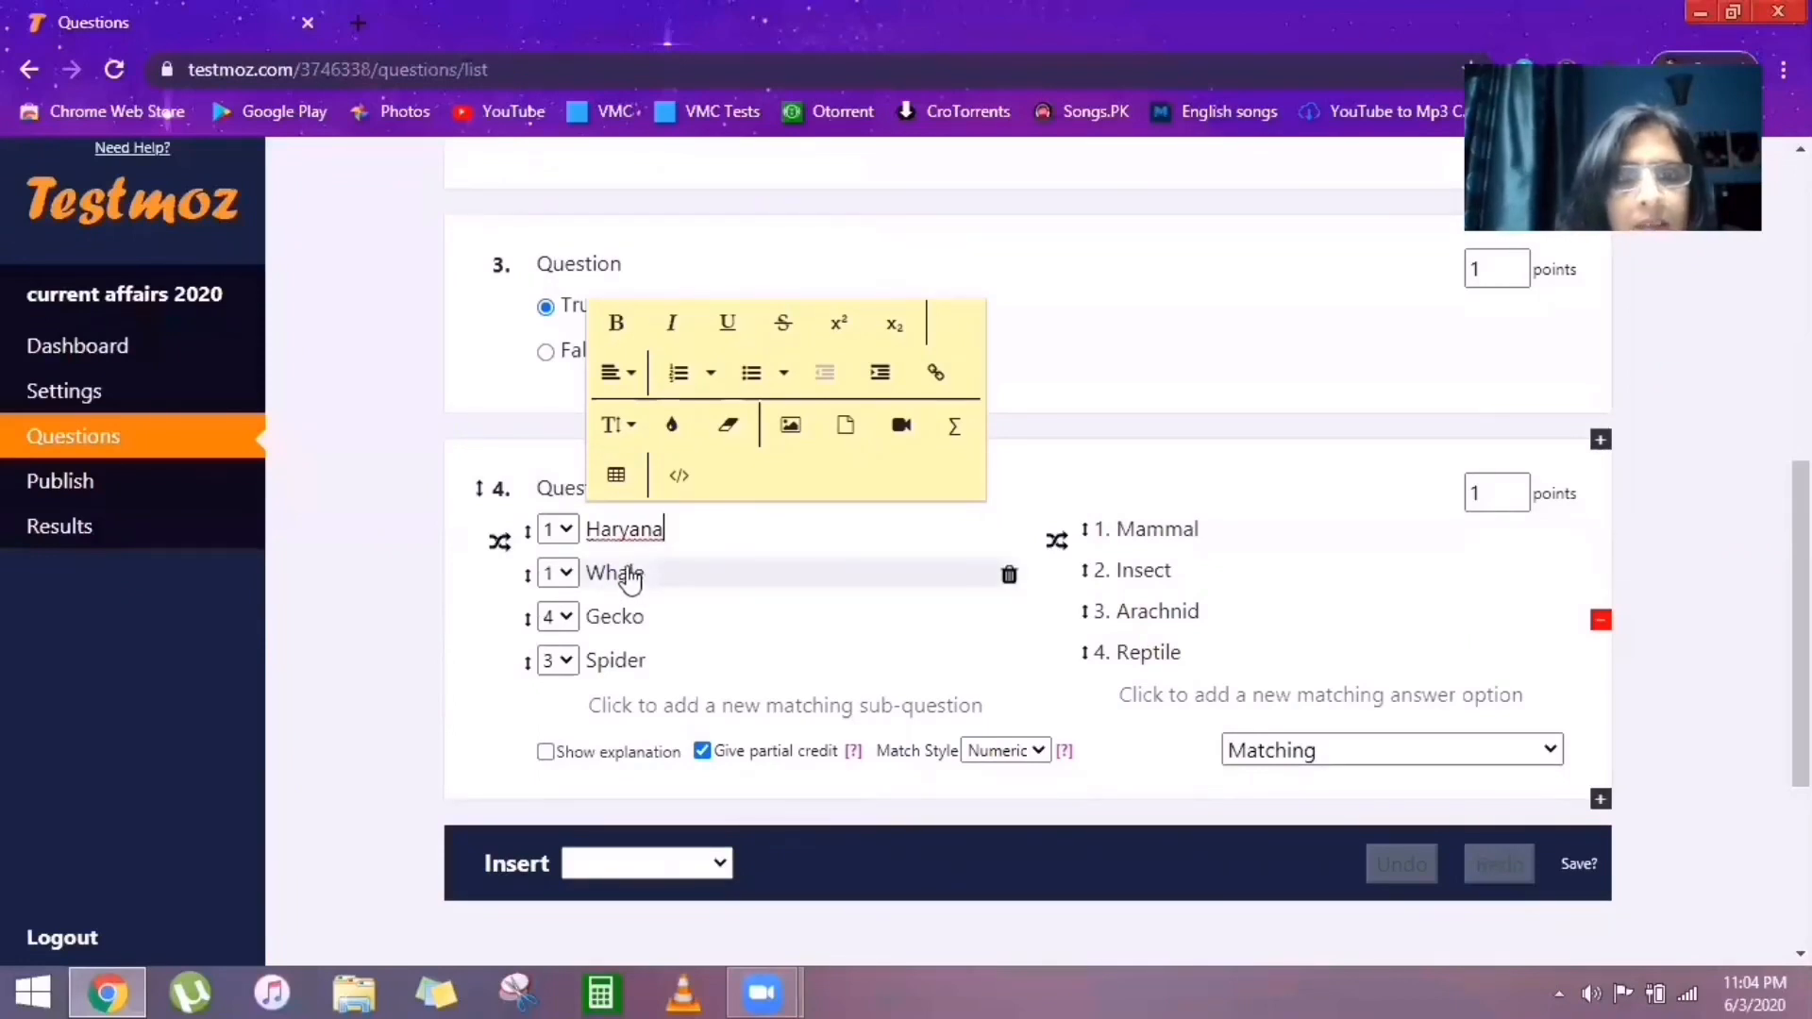
pyautogui.doubleClick(630, 576)
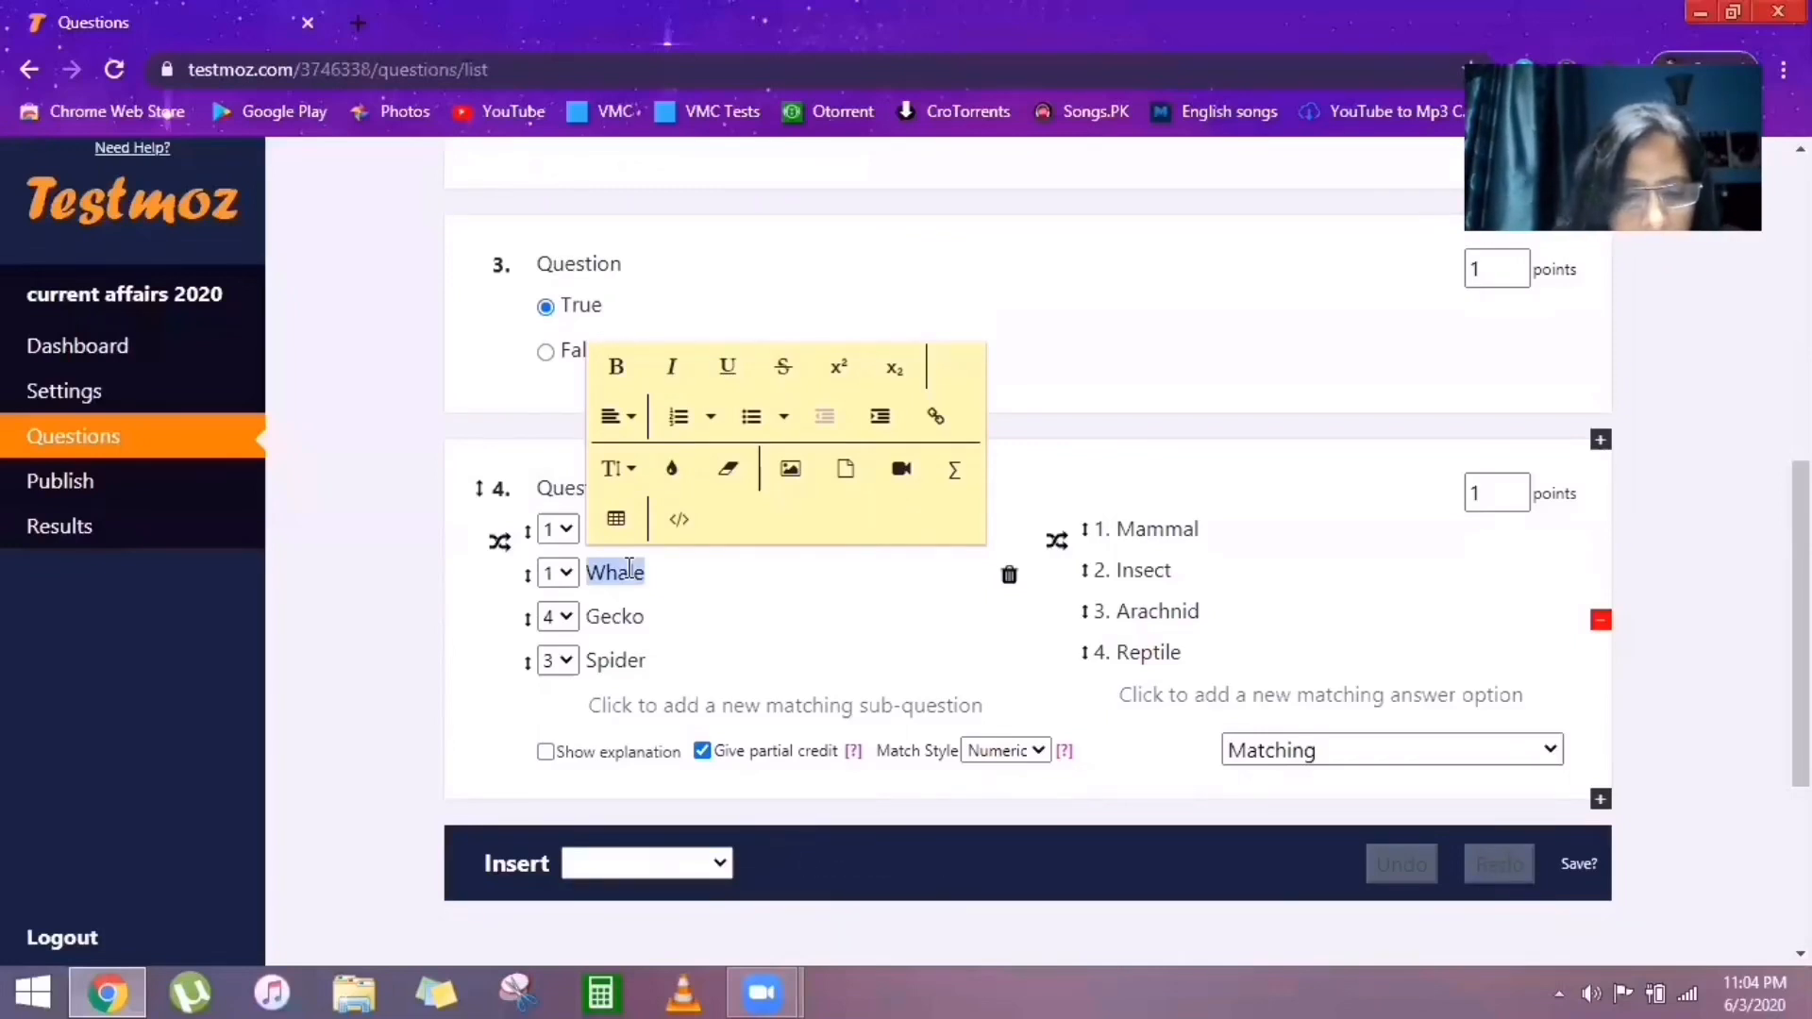
pyautogui.write('mahar')
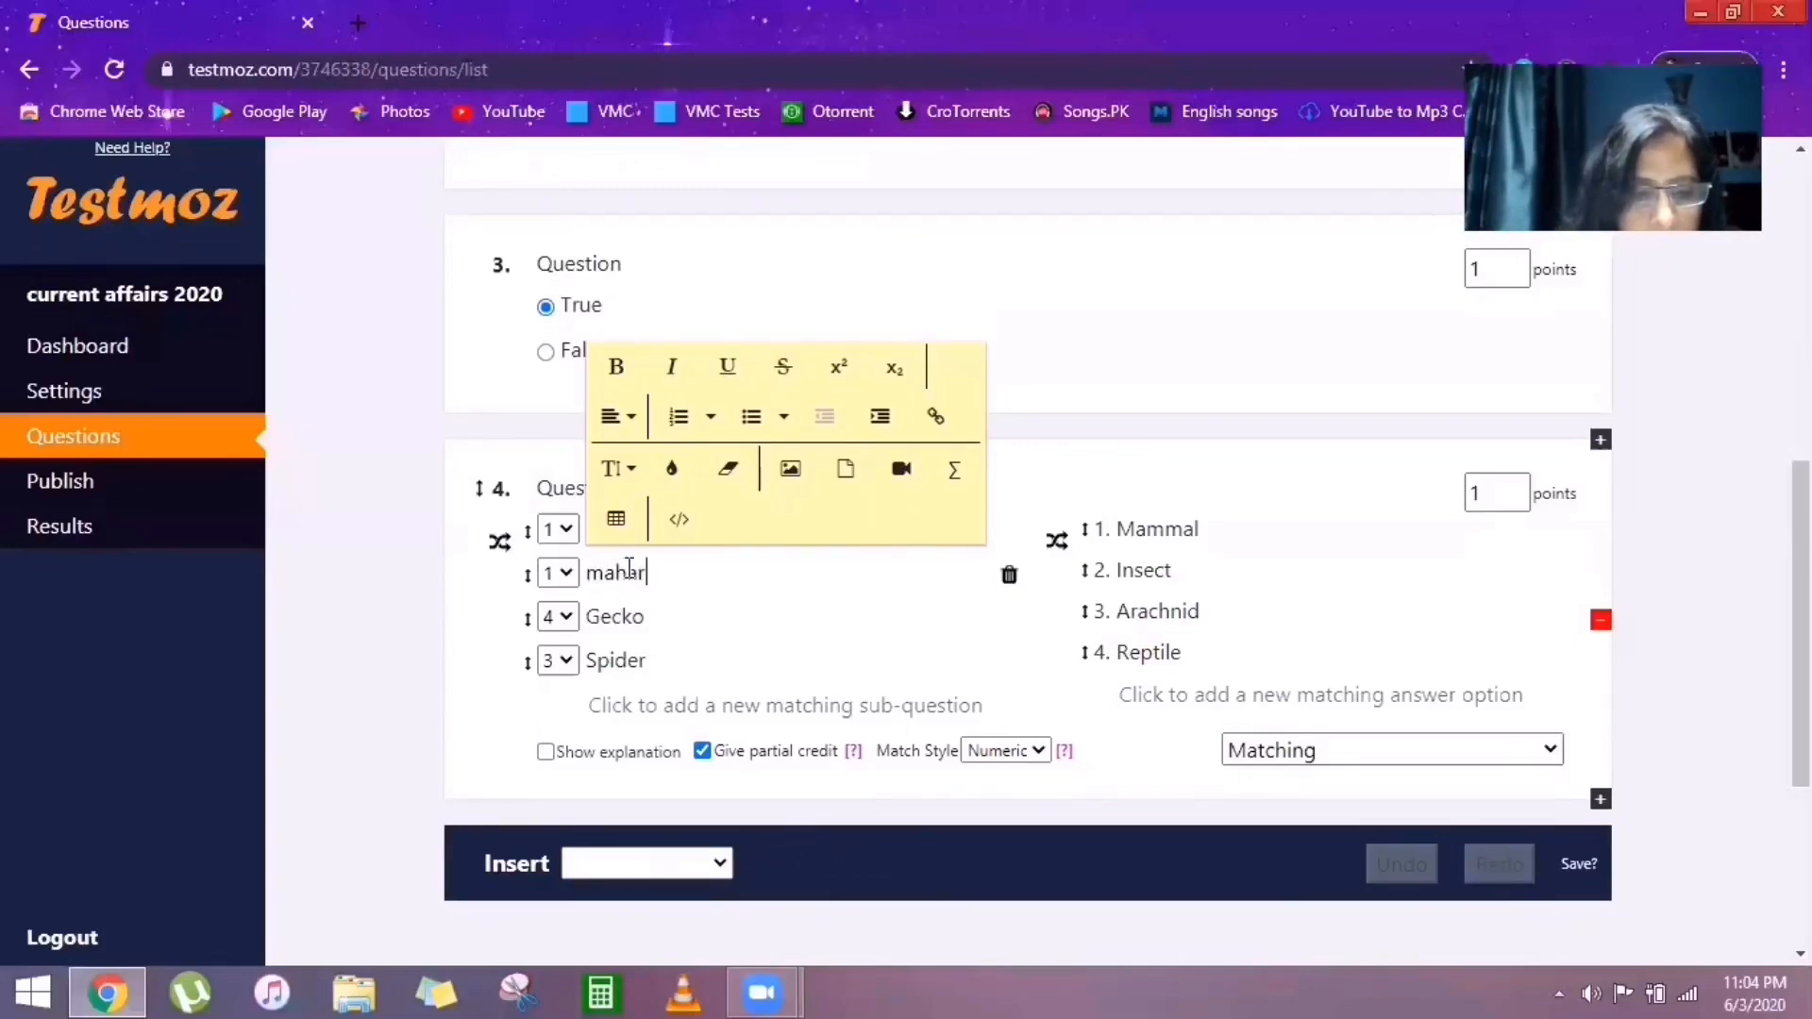
pyautogui.write('ashtra')
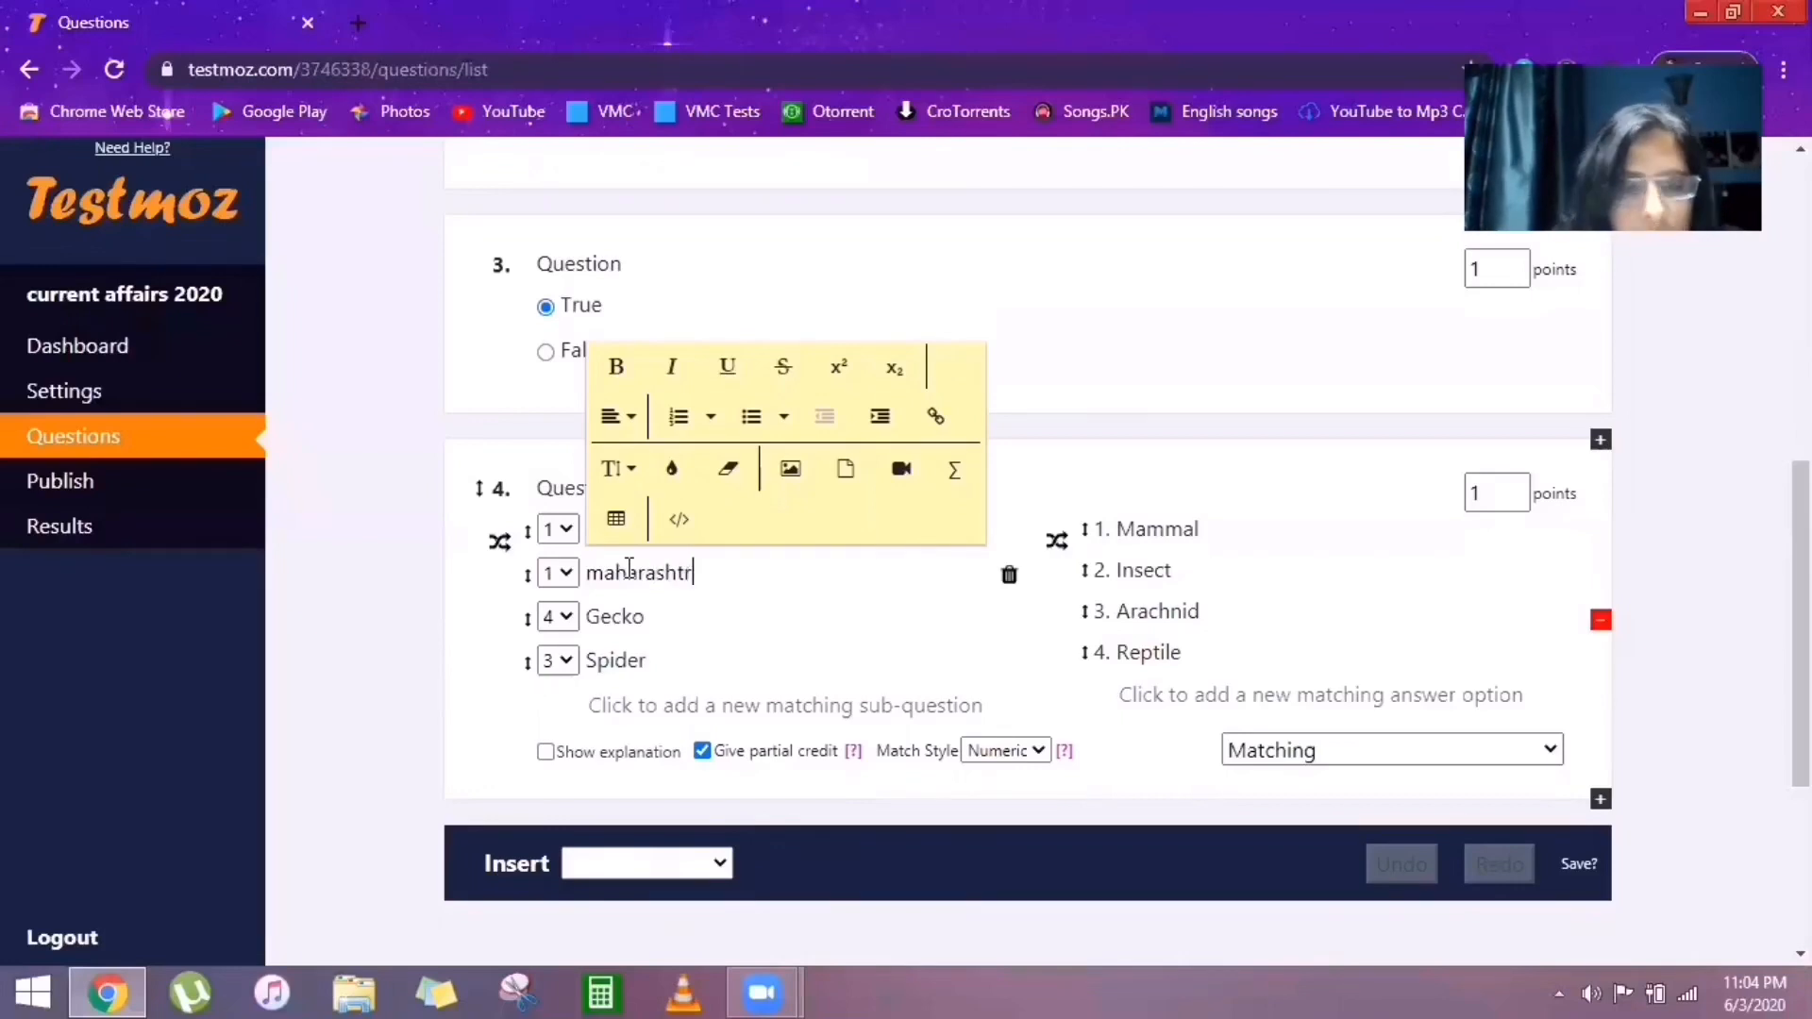
pyautogui.doubleClick(615, 619)
pyautogui.write('t')
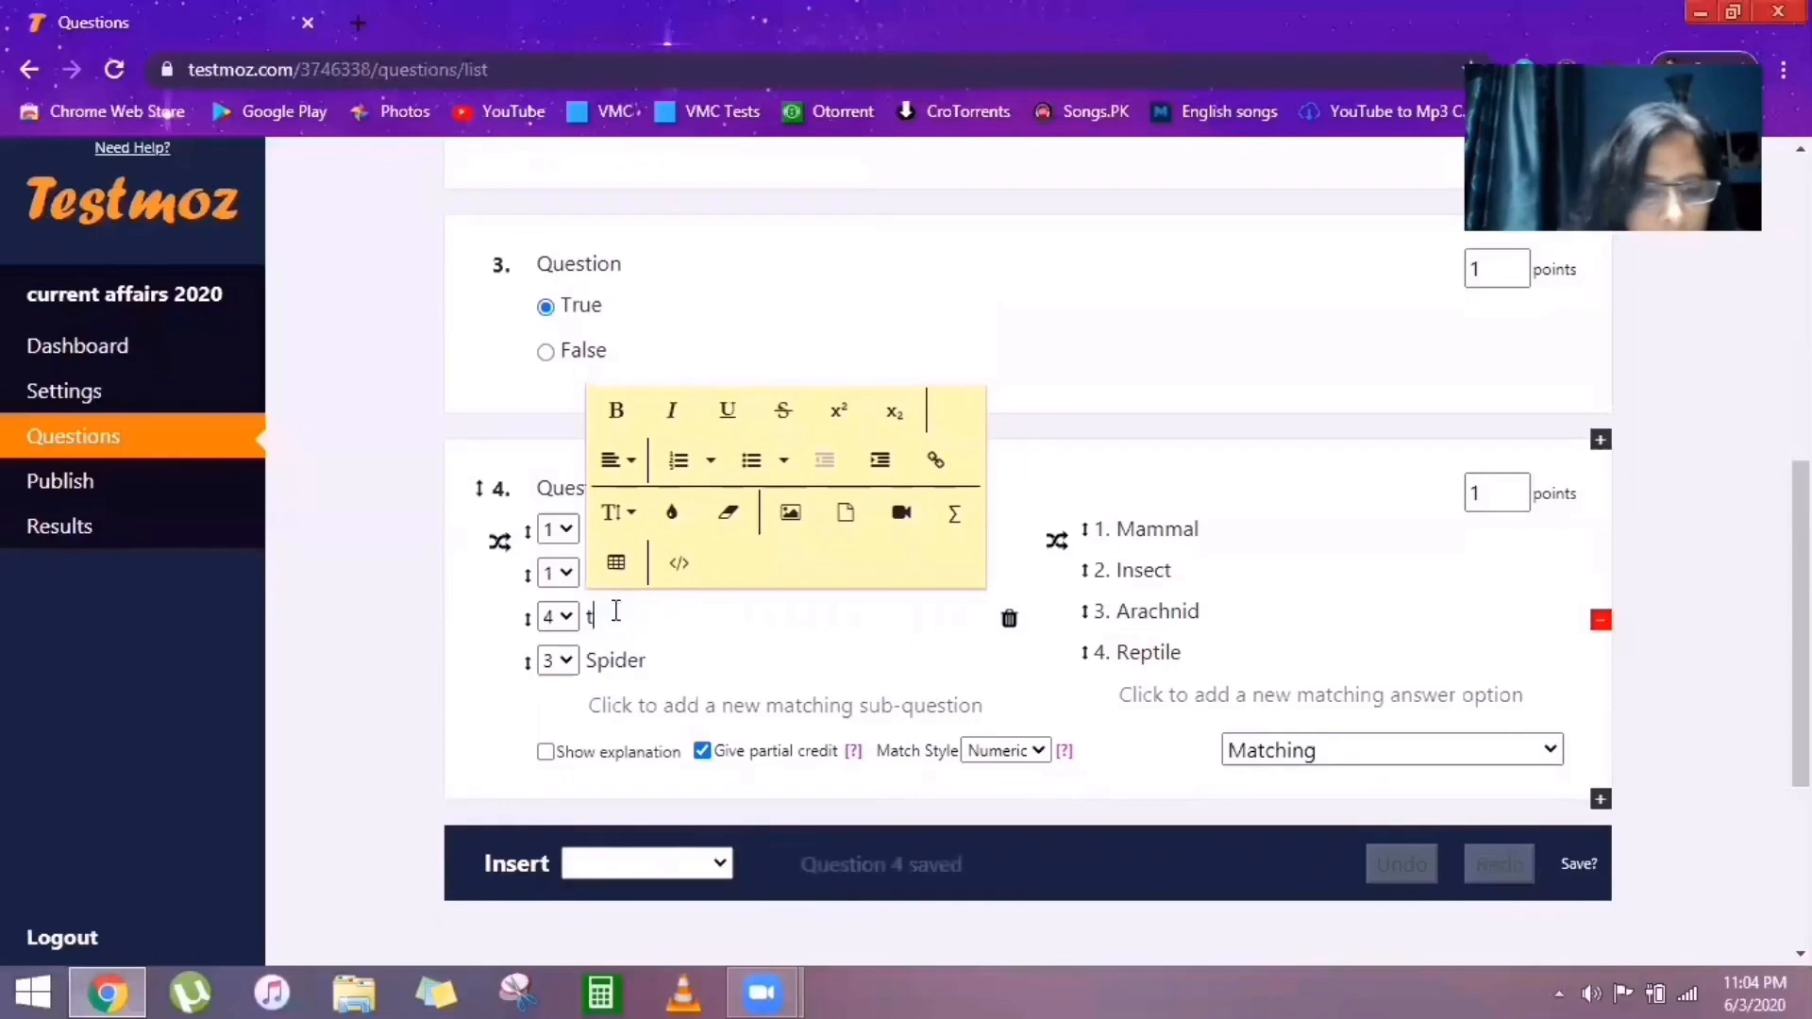
pyautogui.write('ele')
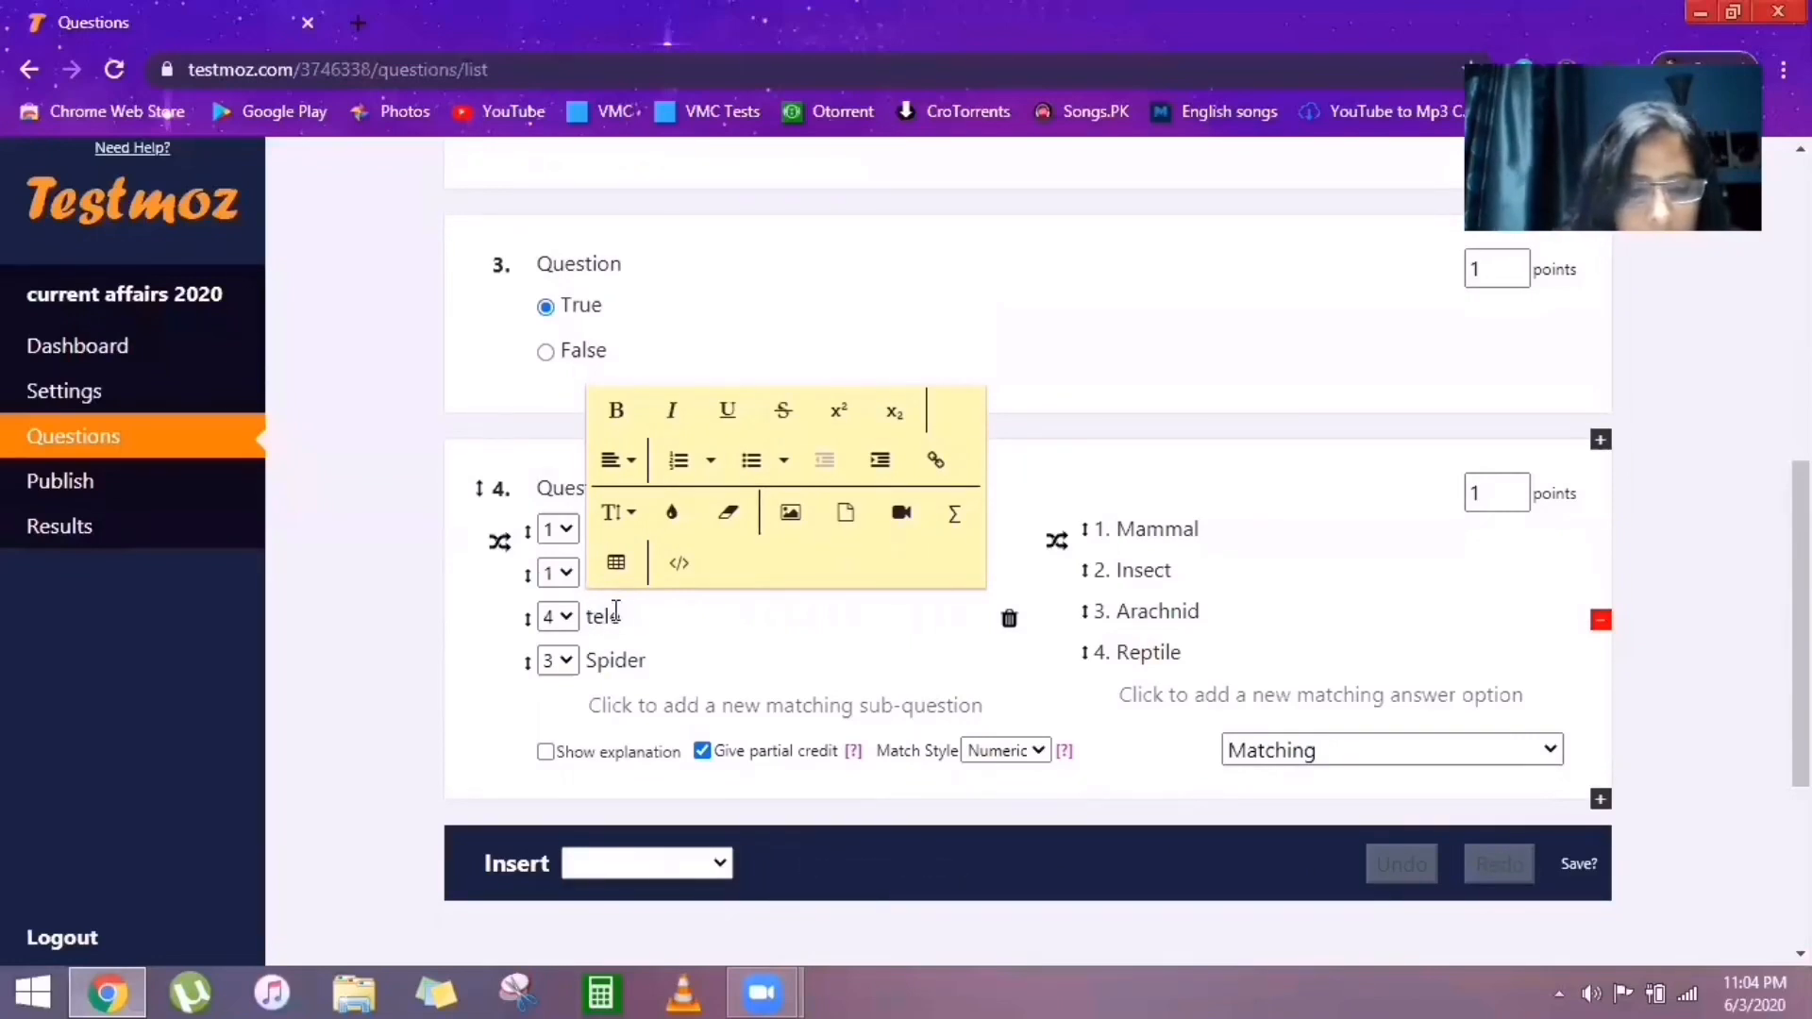
pyautogui.write('ngana')
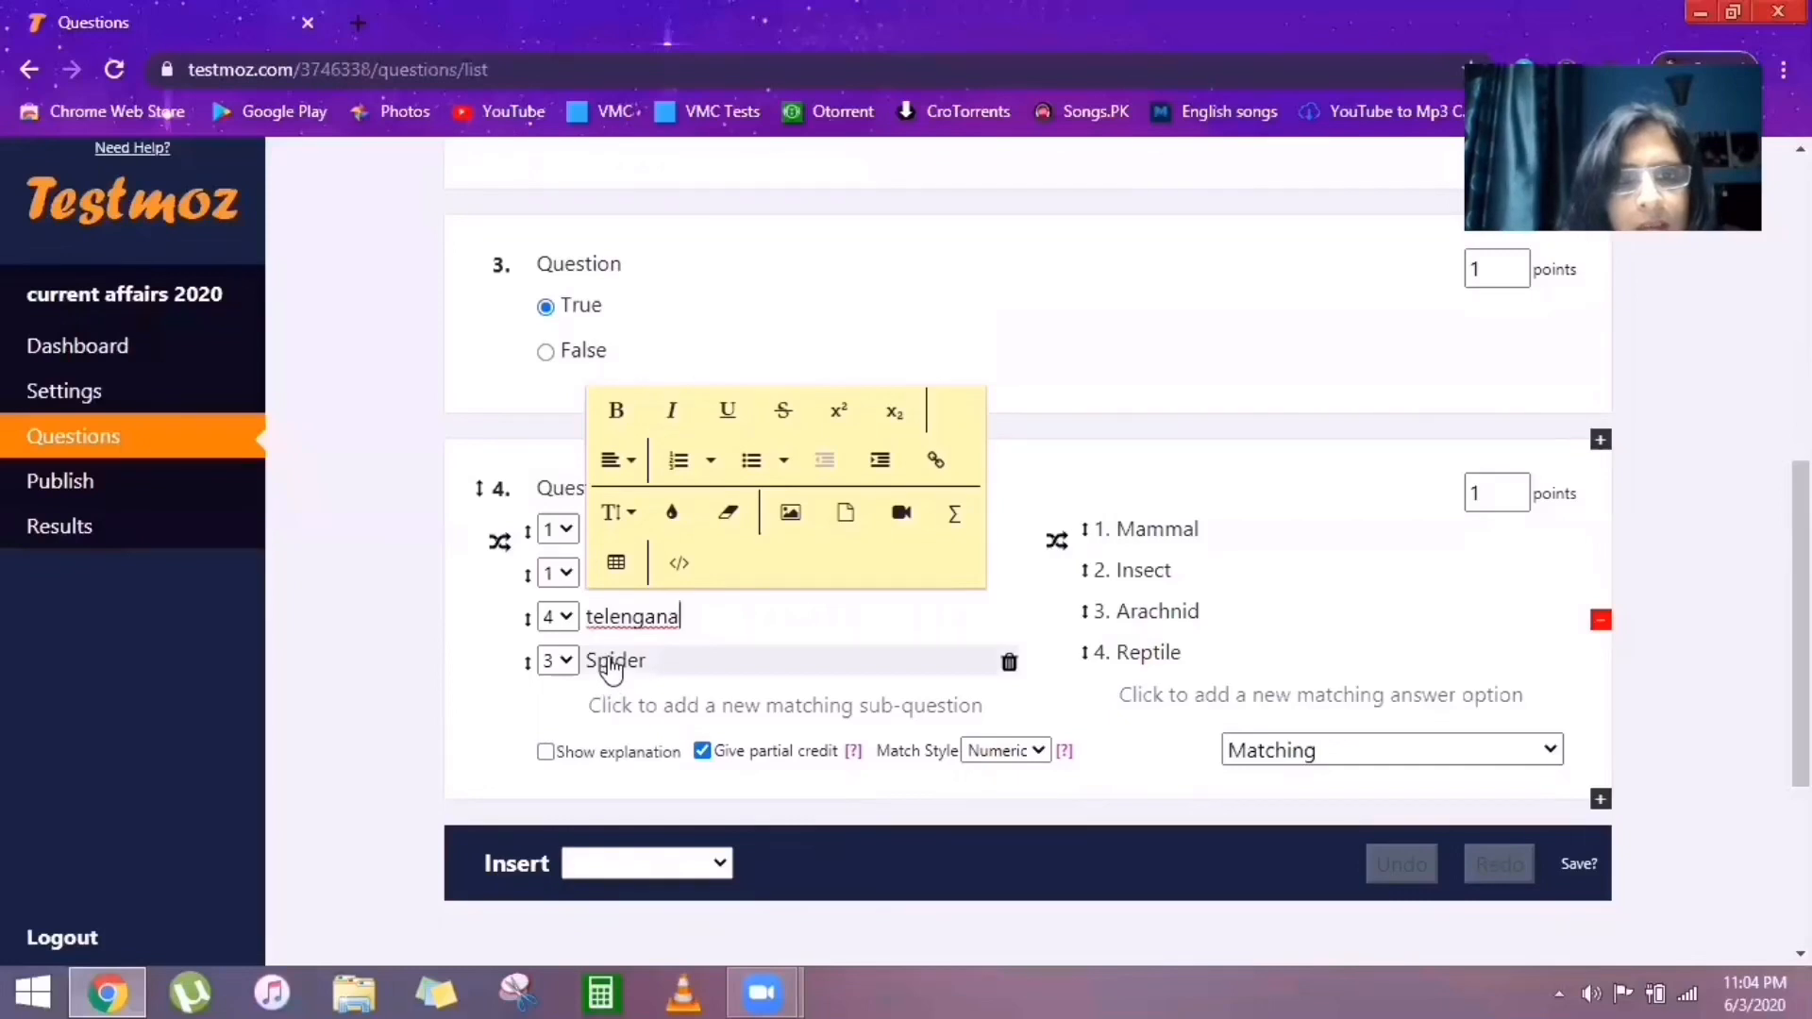
pyautogui.doubleClick(612, 663)
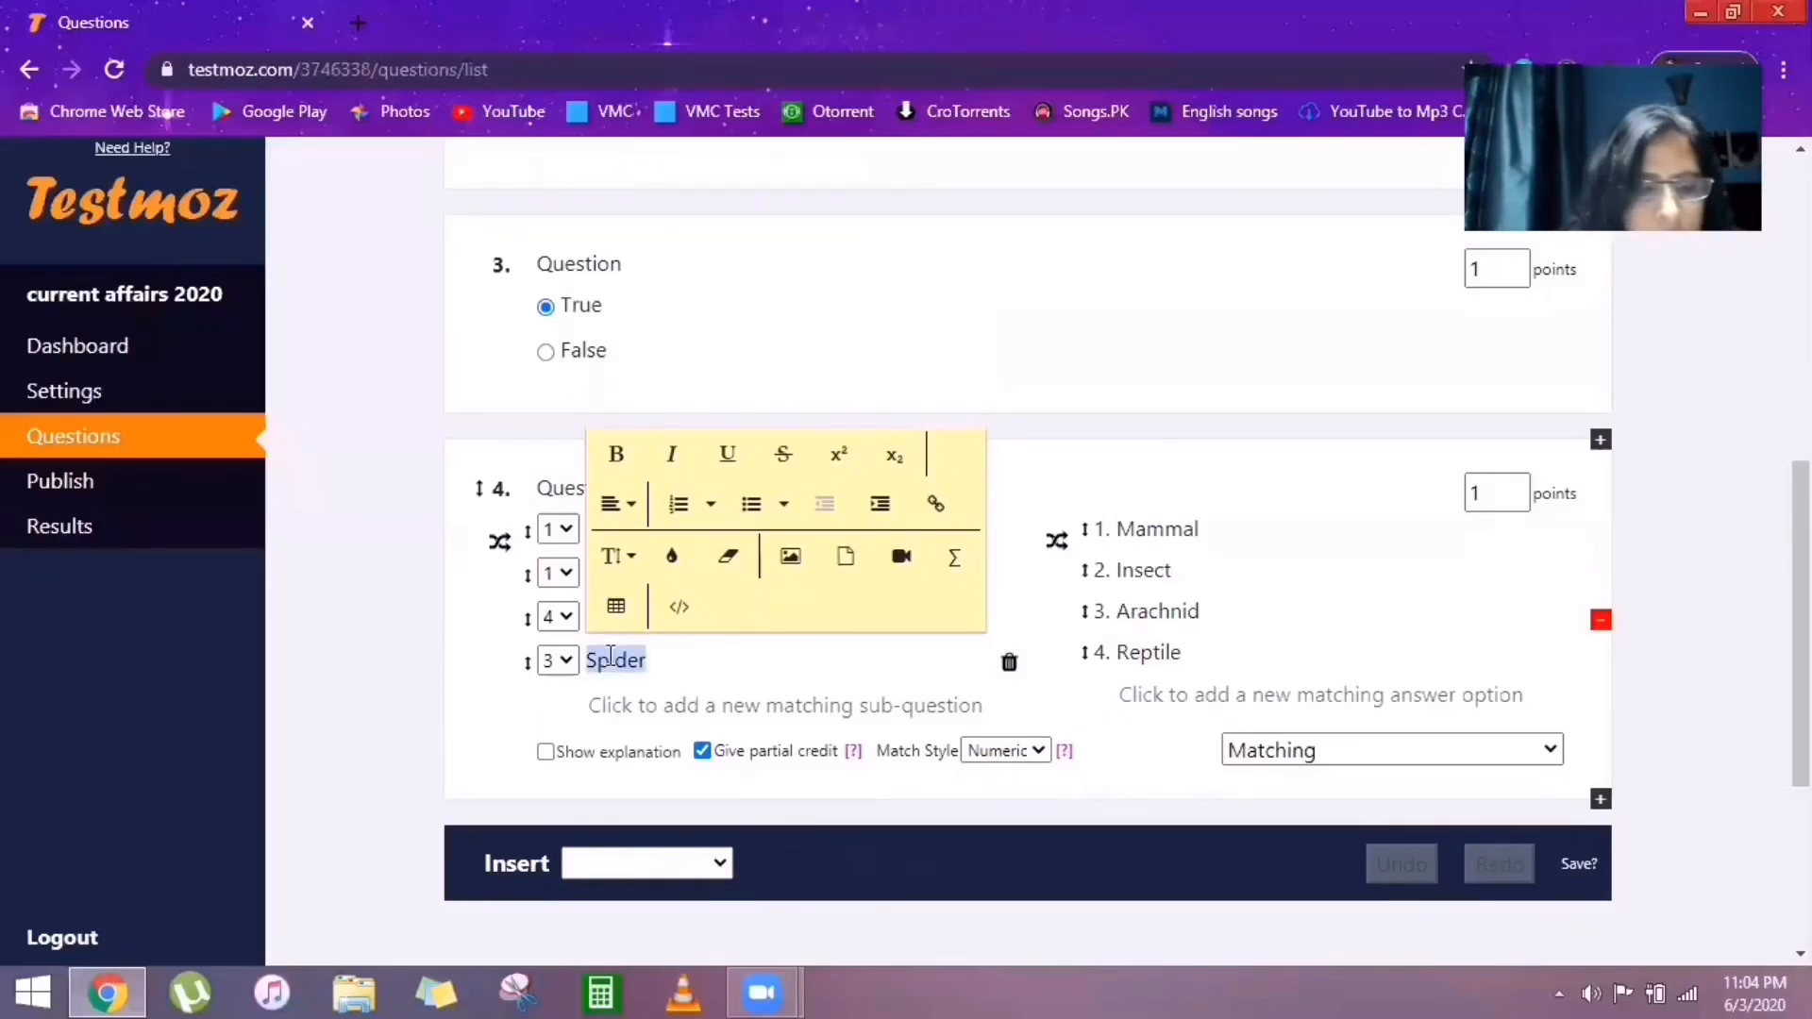
pyautogui.write('andhrapradesh')
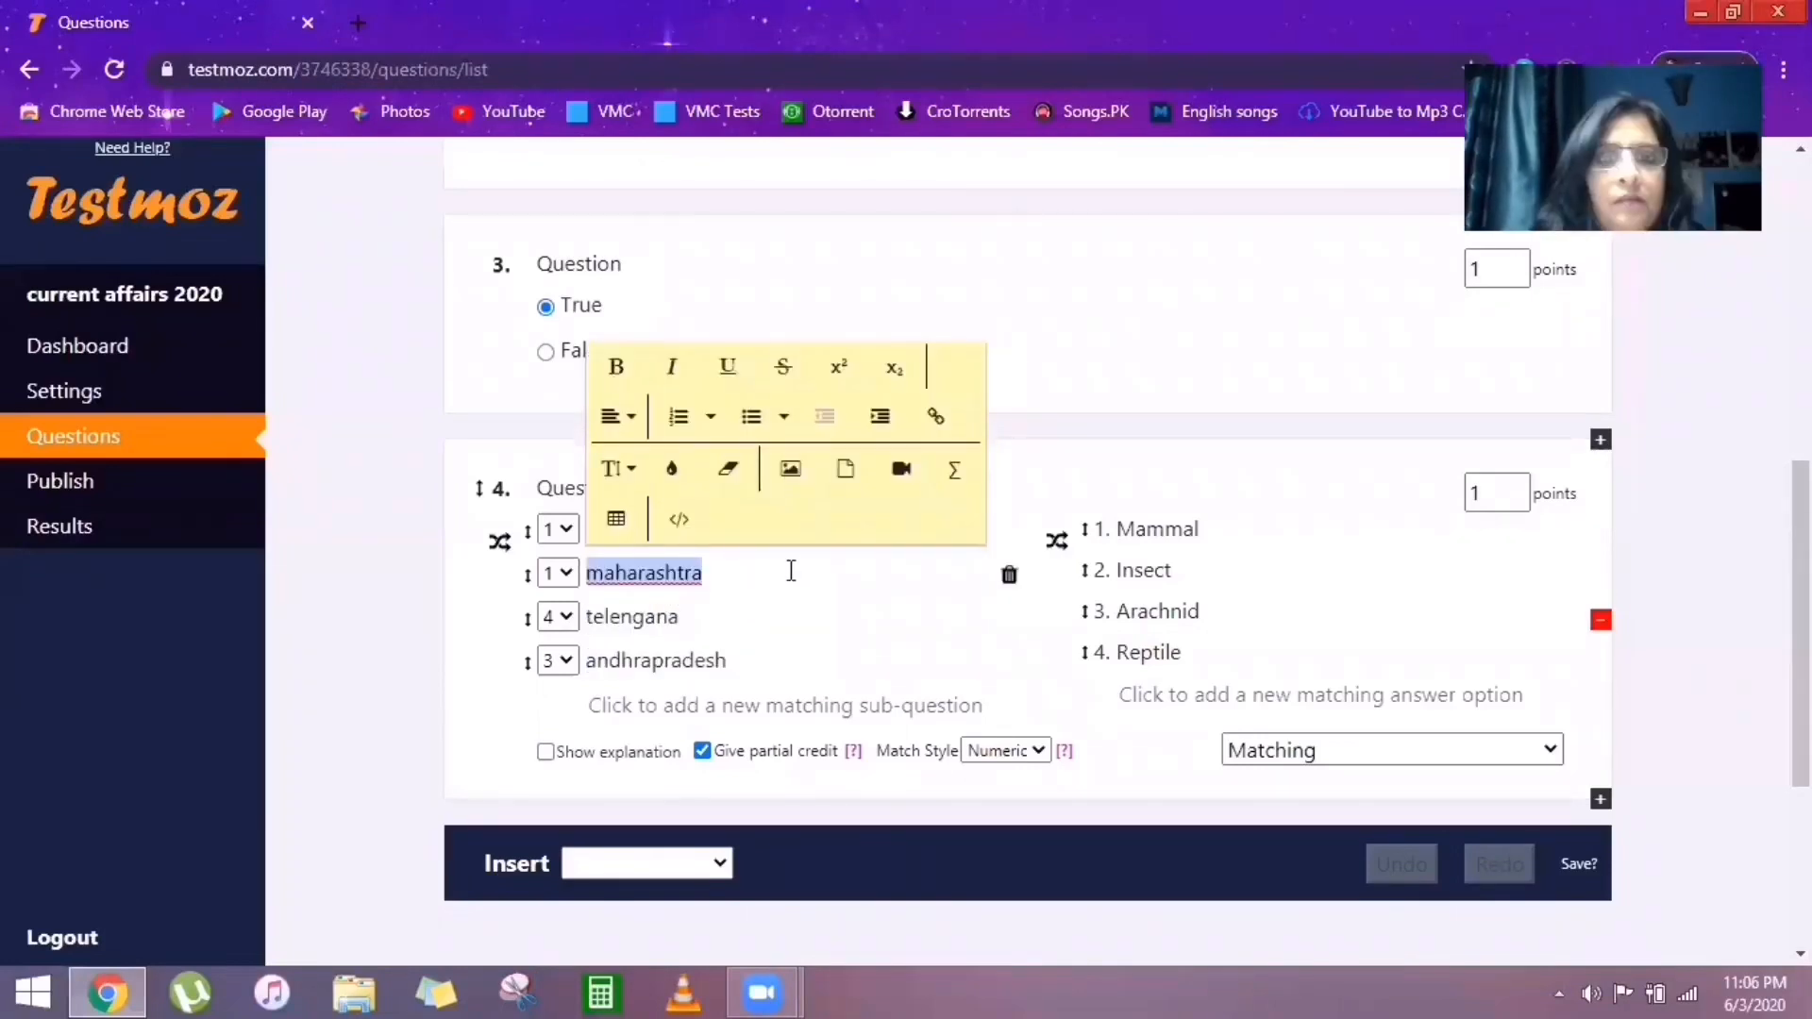
# Replace the four answer options with Chandigarh, Mumbai, Hydrabad and Amrawati.
pyautogui.doubleClick(1136, 530)
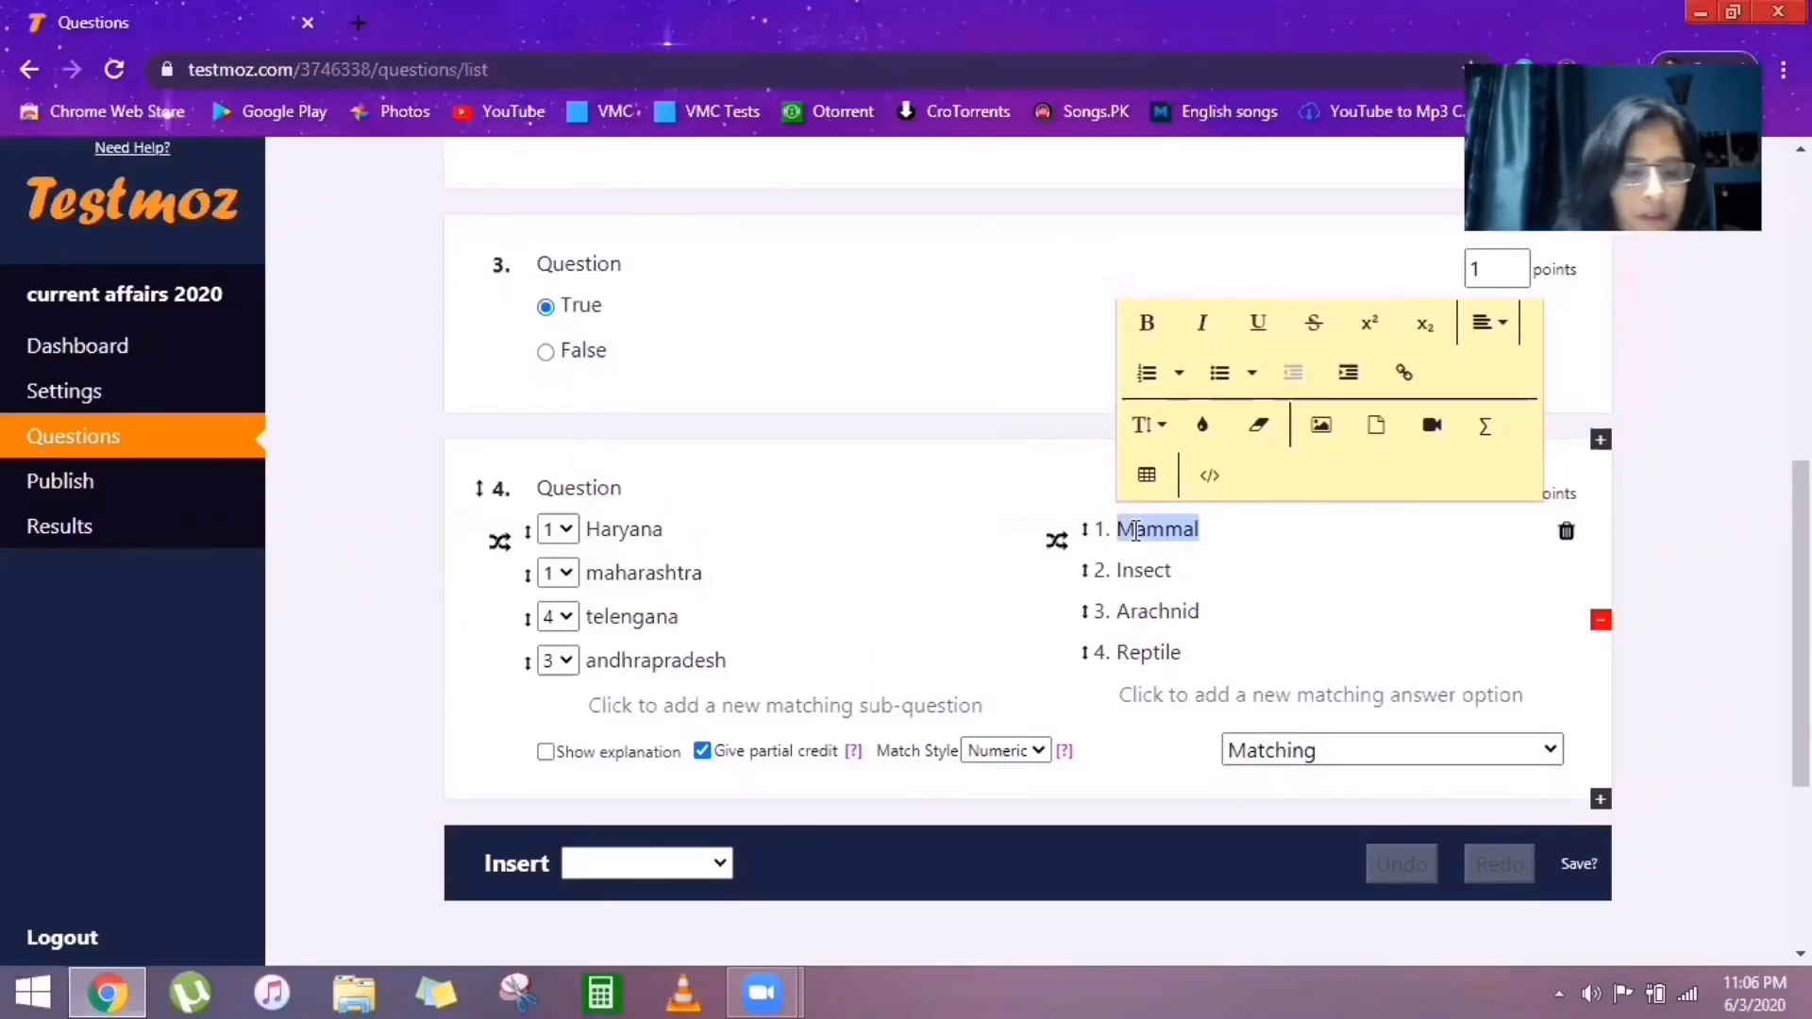
pyautogui.write('C')
pyautogui.write('l')
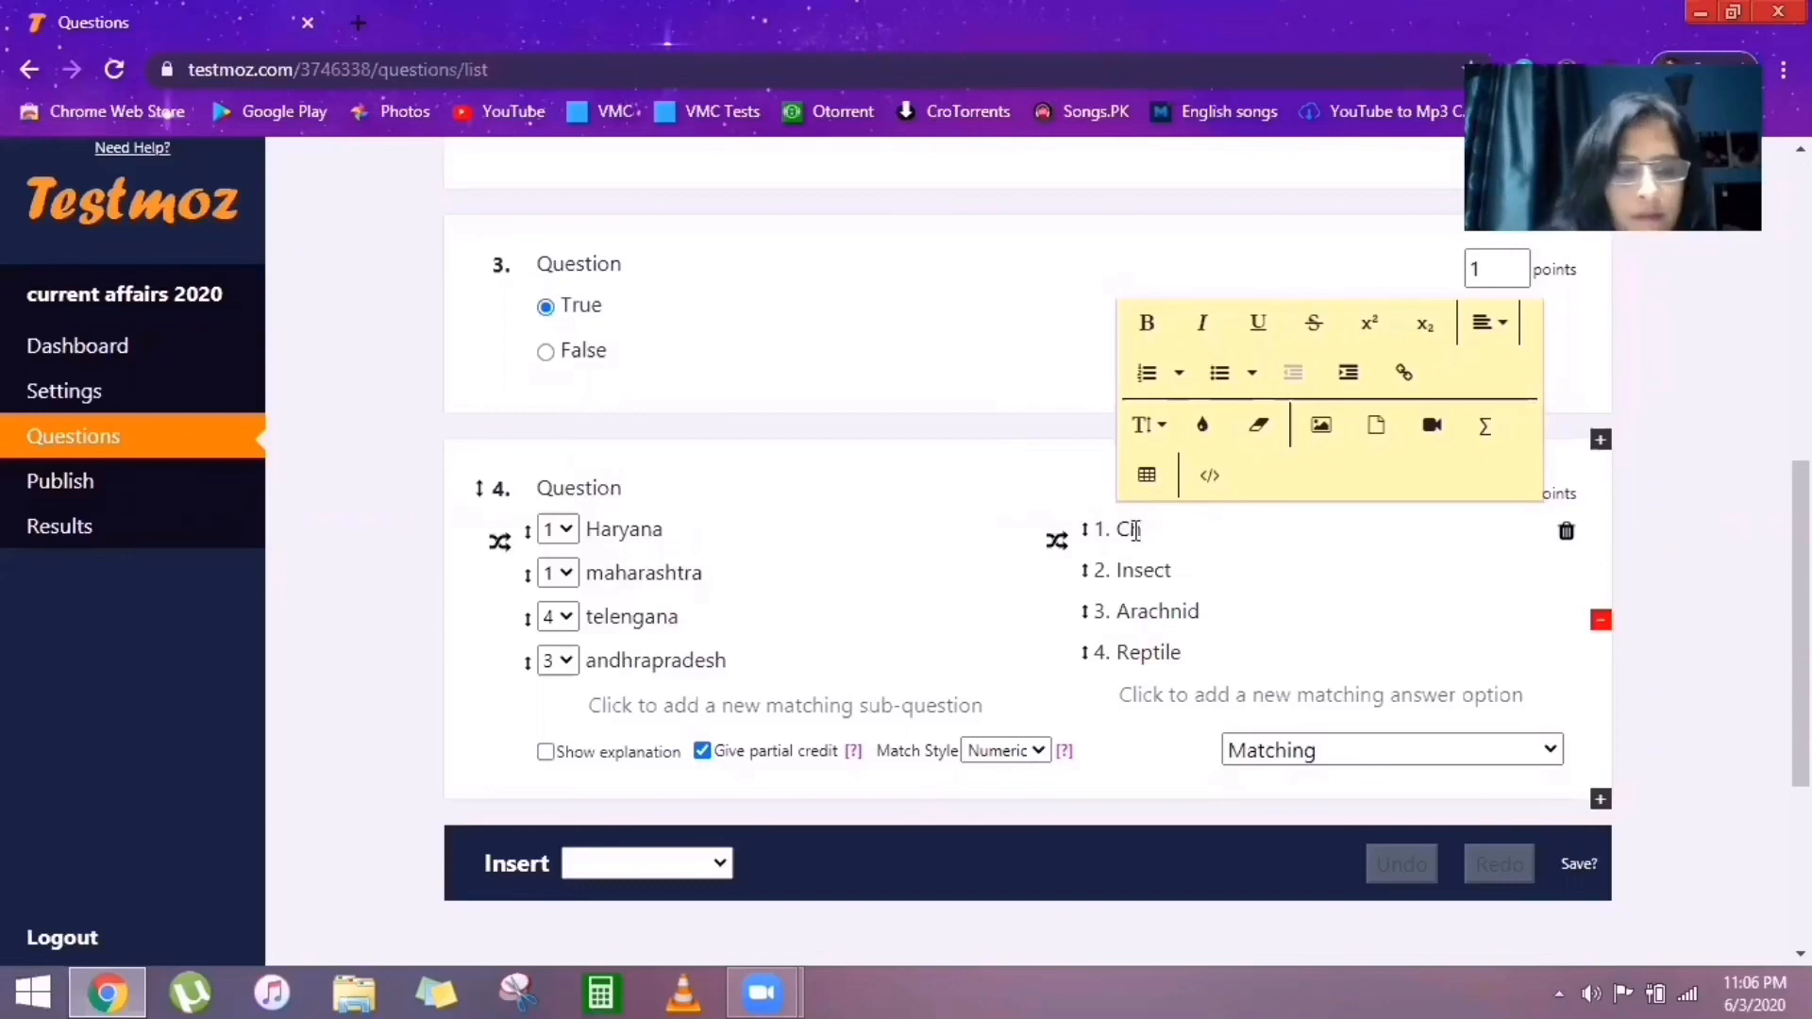
pyautogui.write('and')
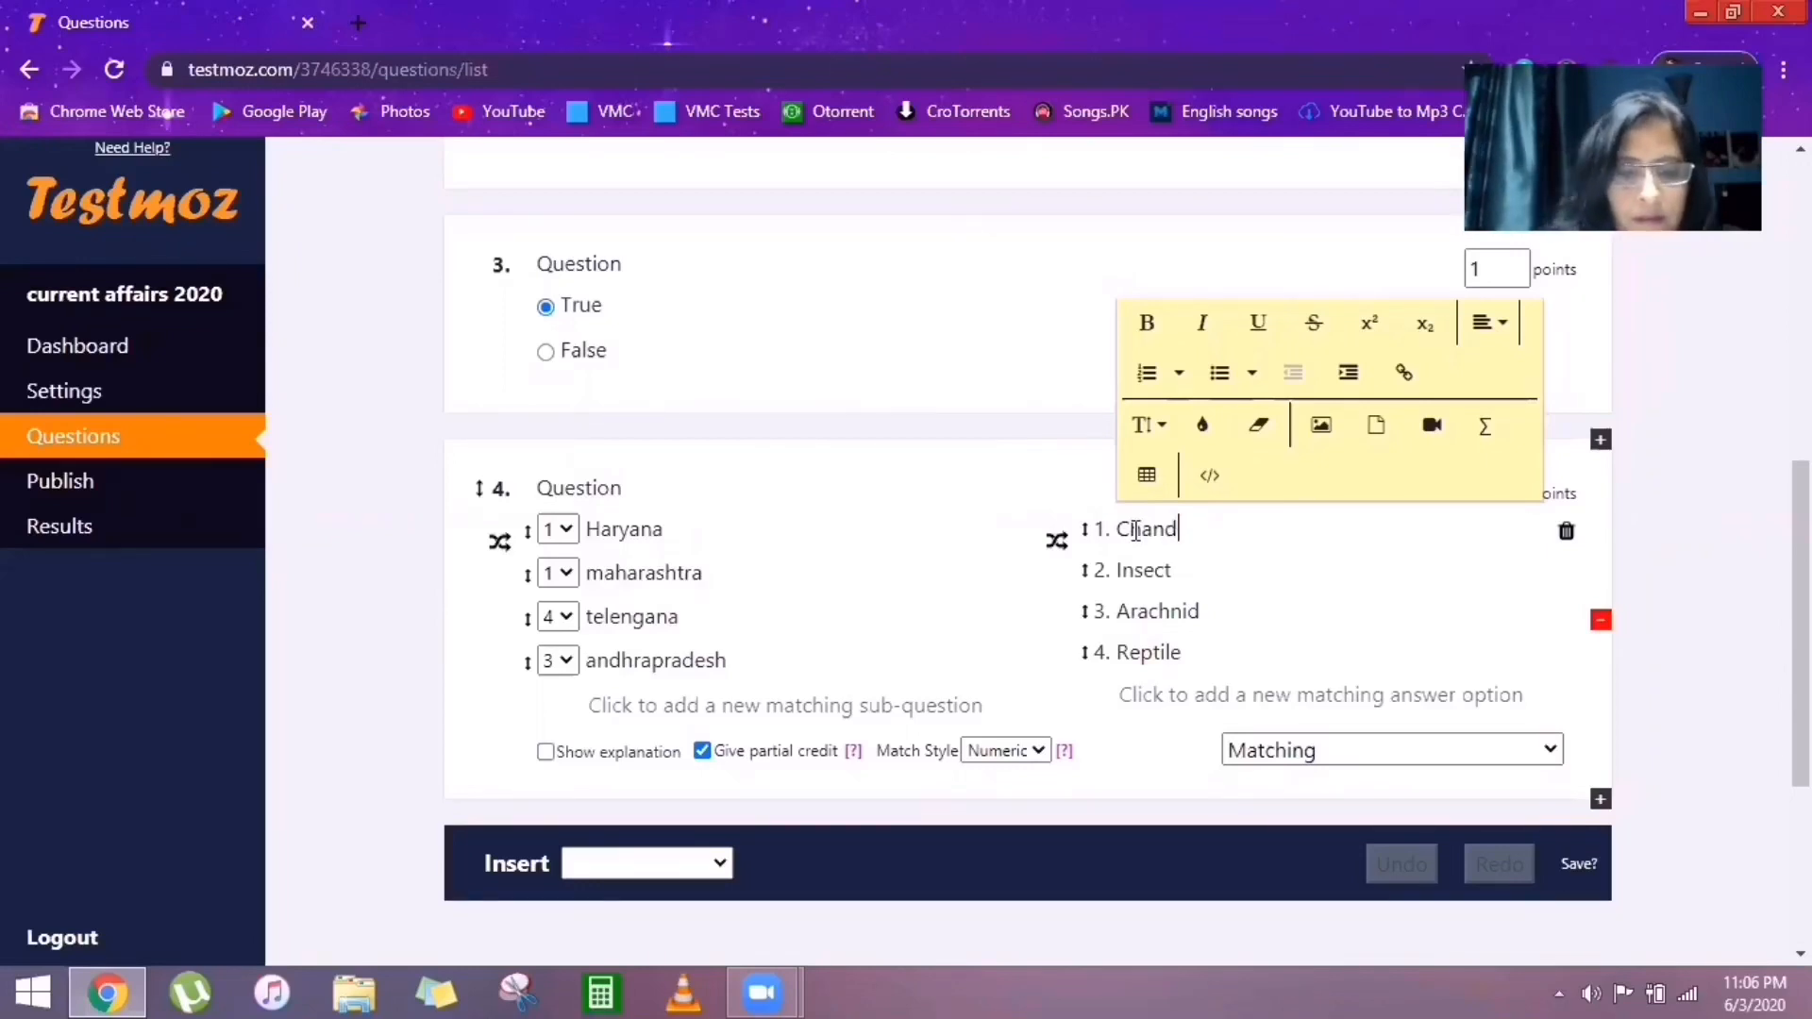
pyautogui.write('igarh')
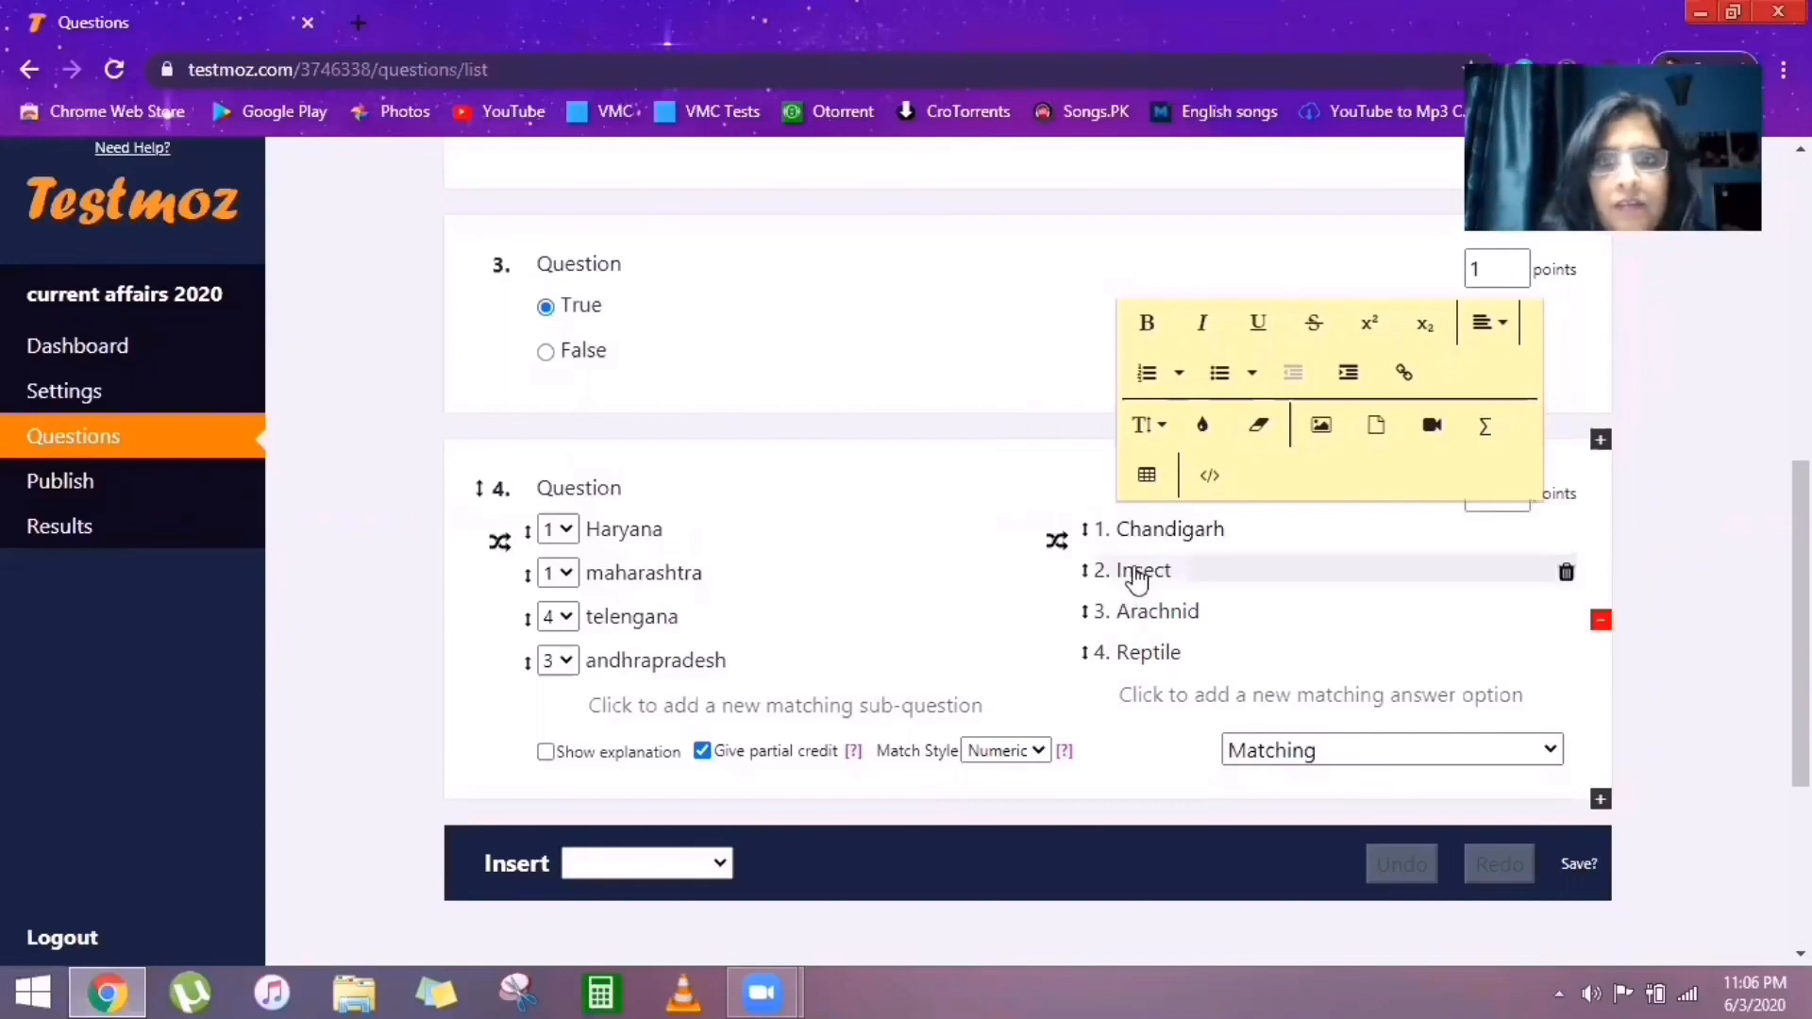
pyautogui.doubleClick(1137, 566)
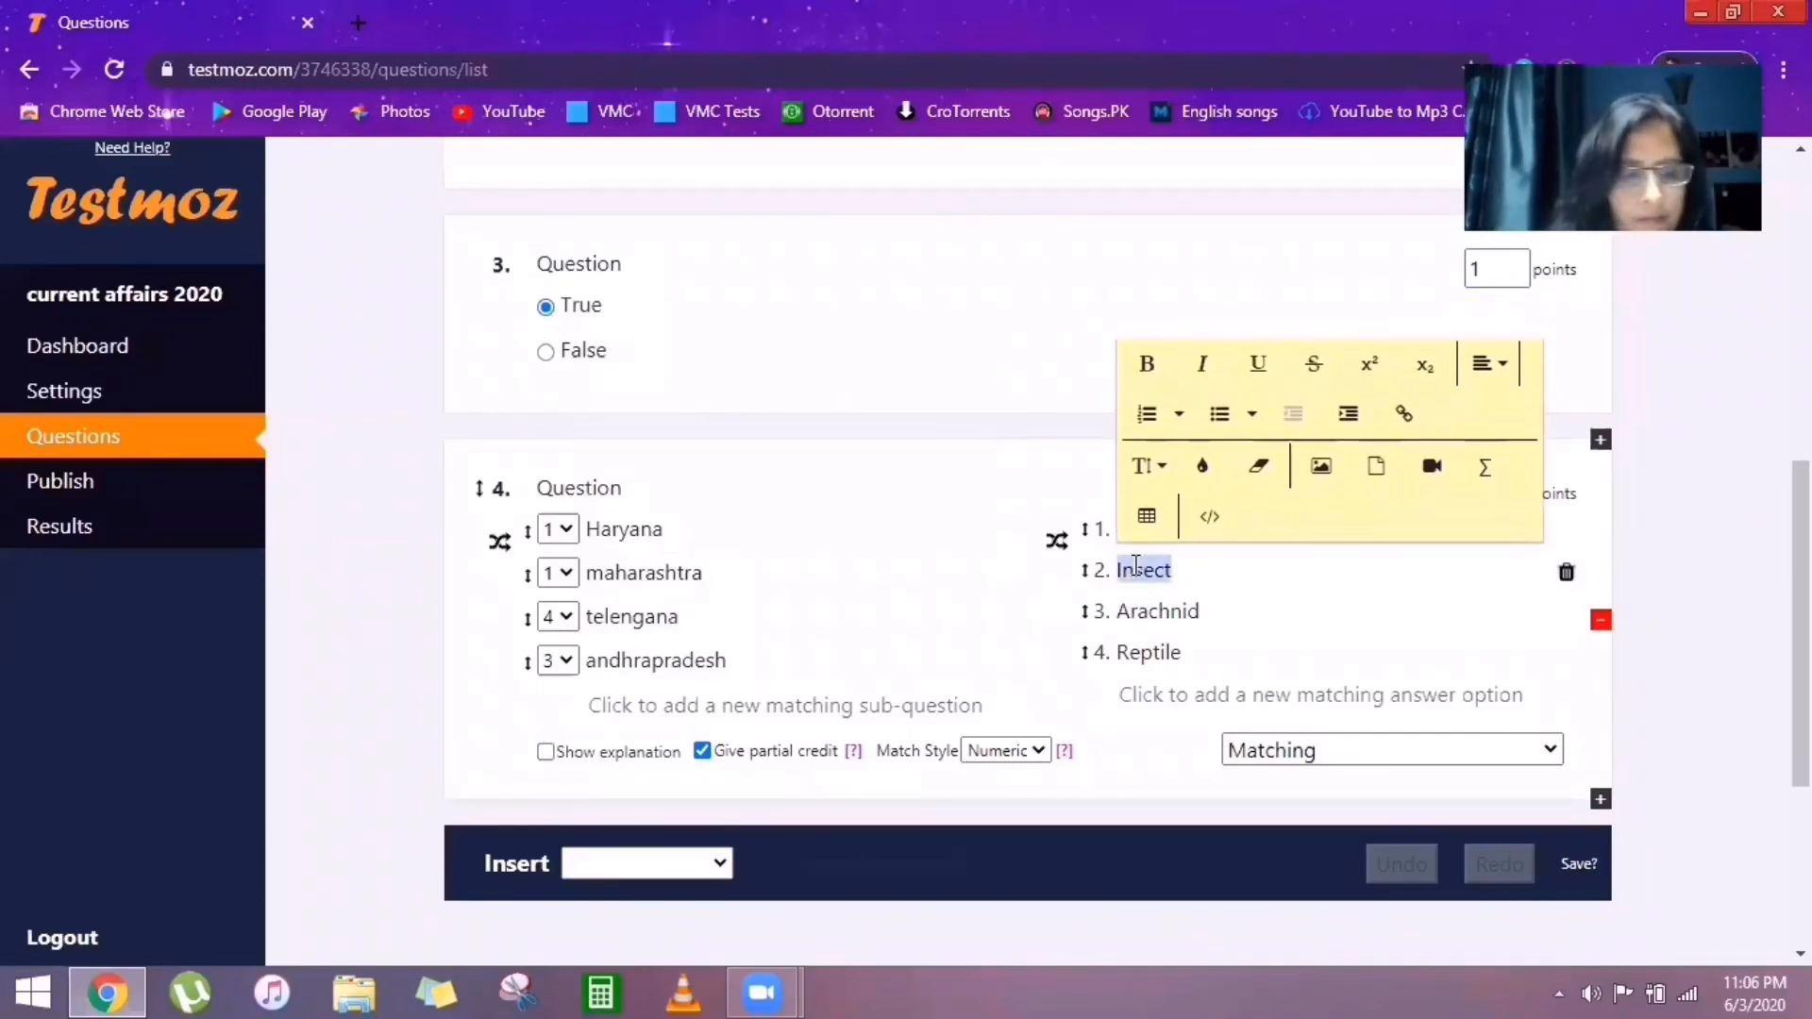
pyautogui.write('Mu')
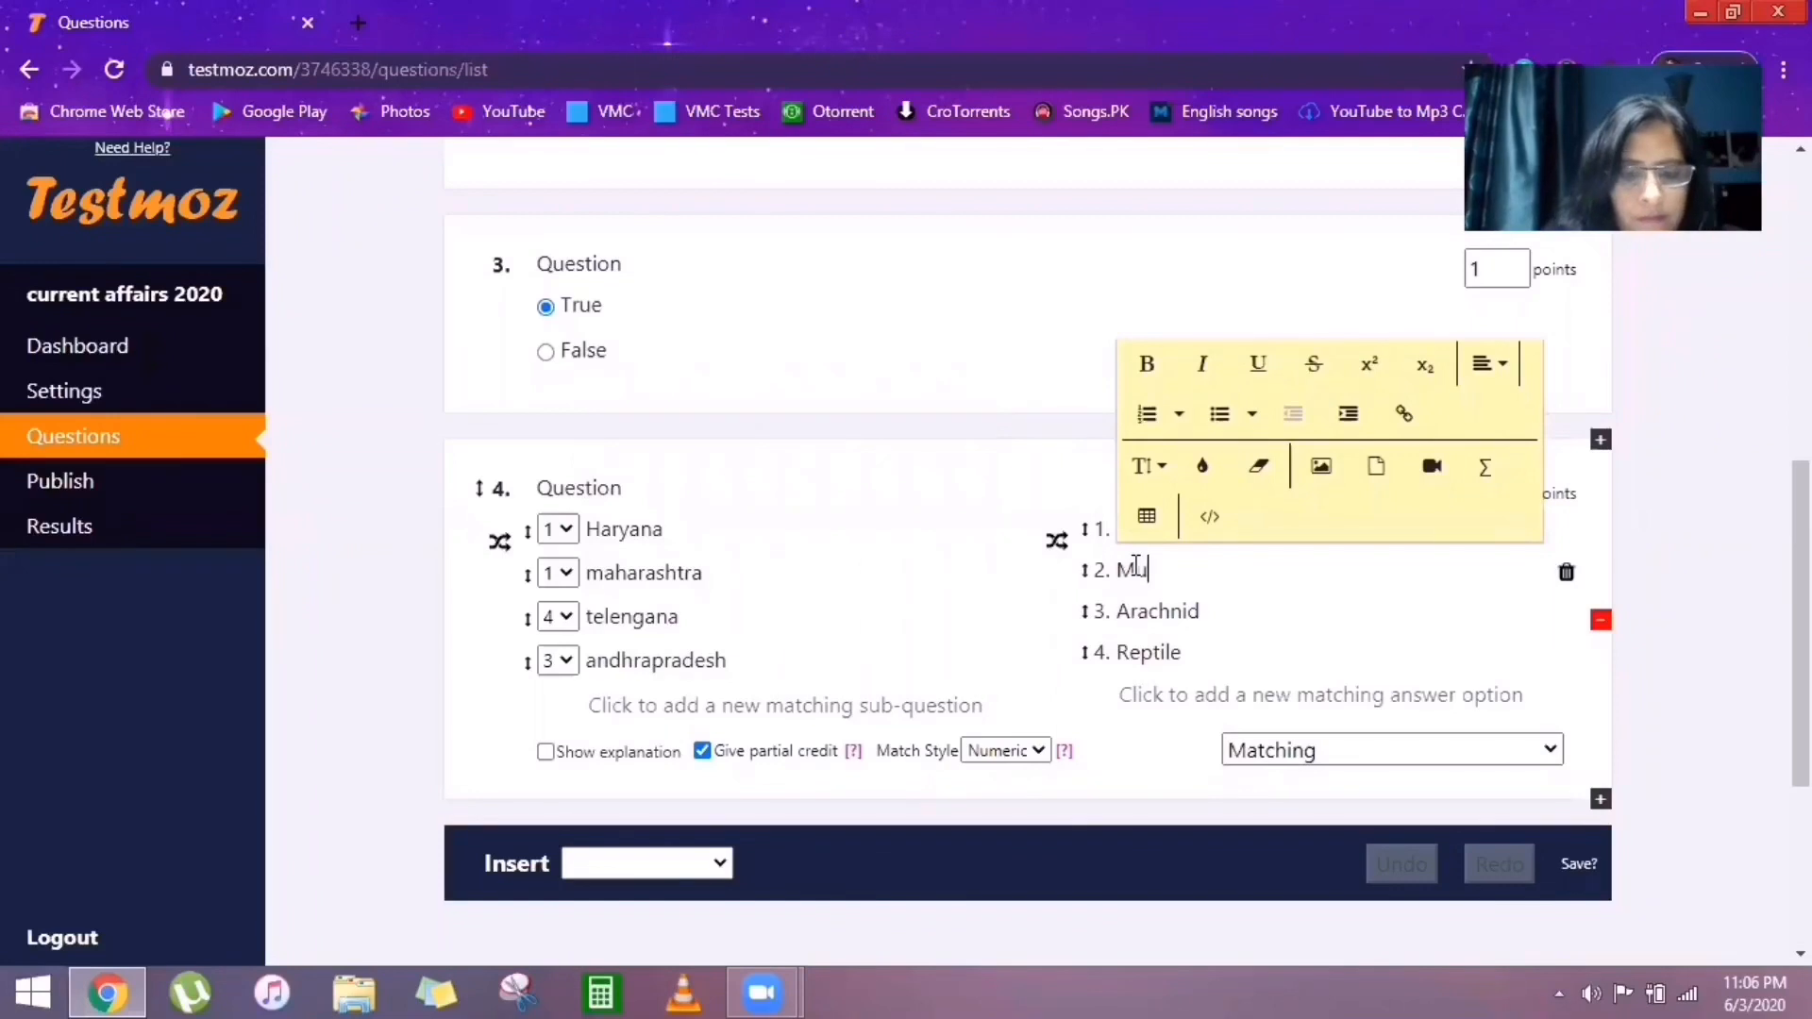
pyautogui.write('mbai')
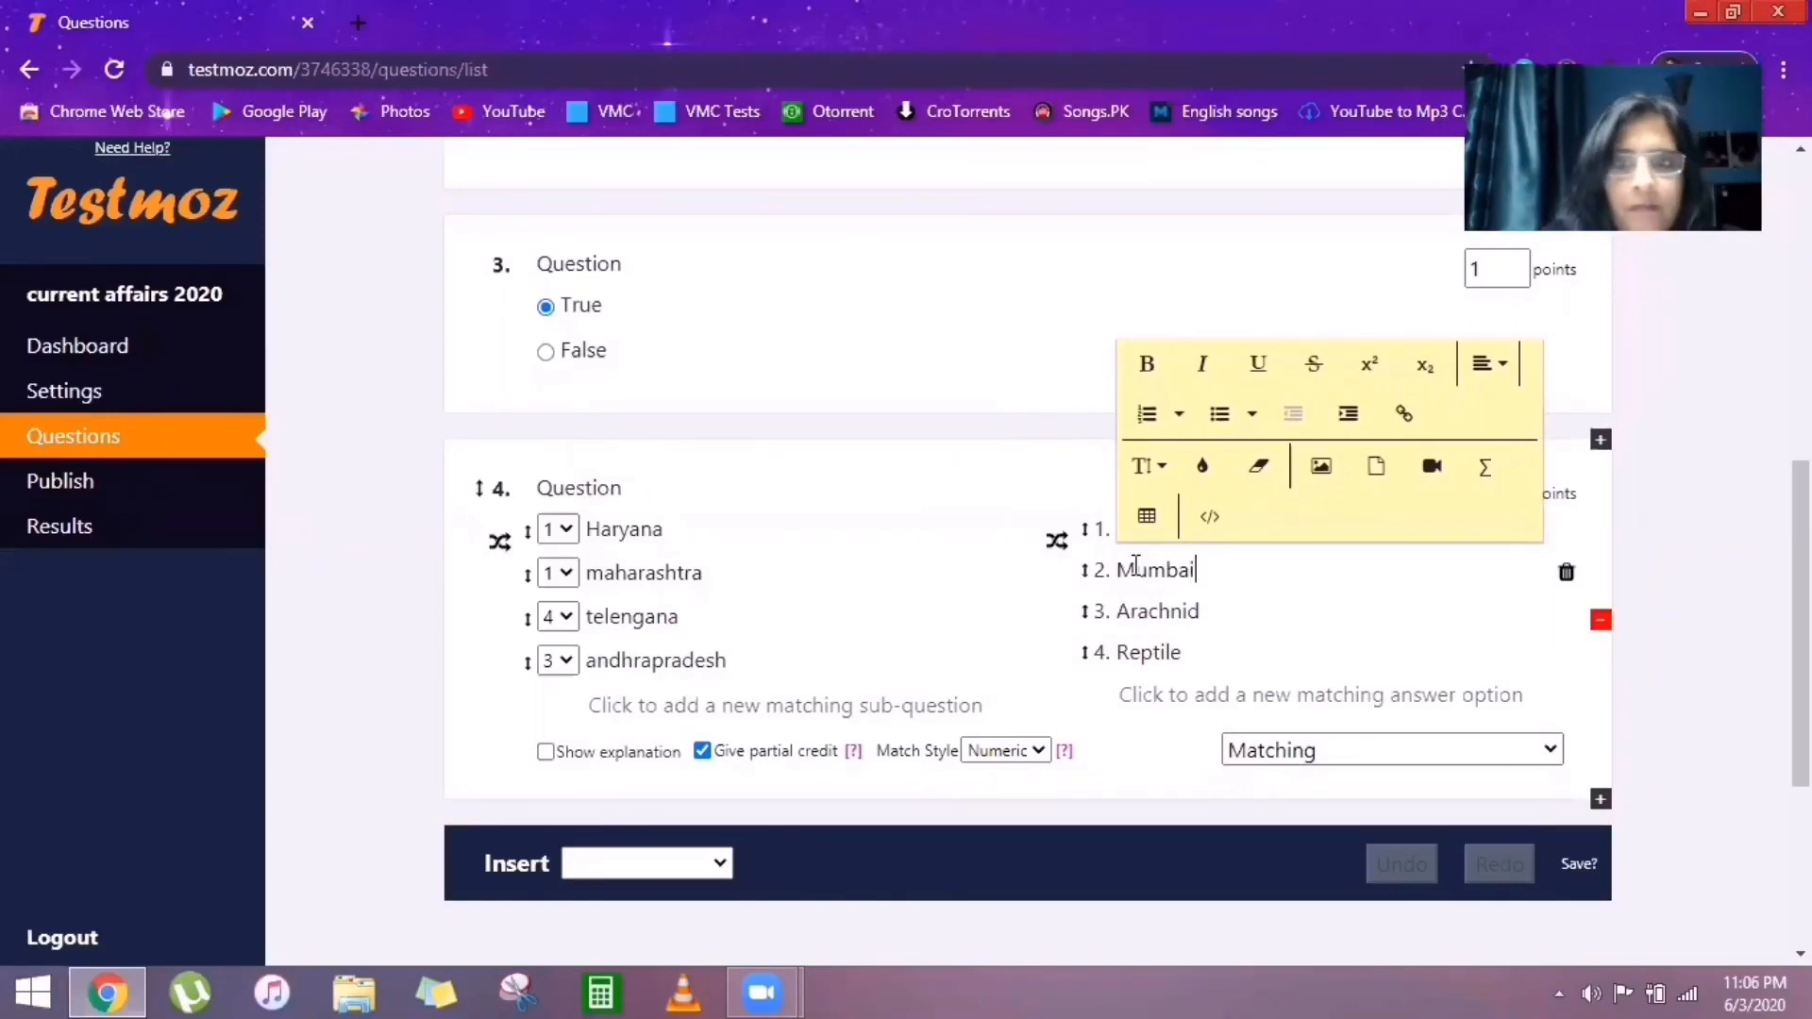
pyautogui.doubleClick(1157, 614)
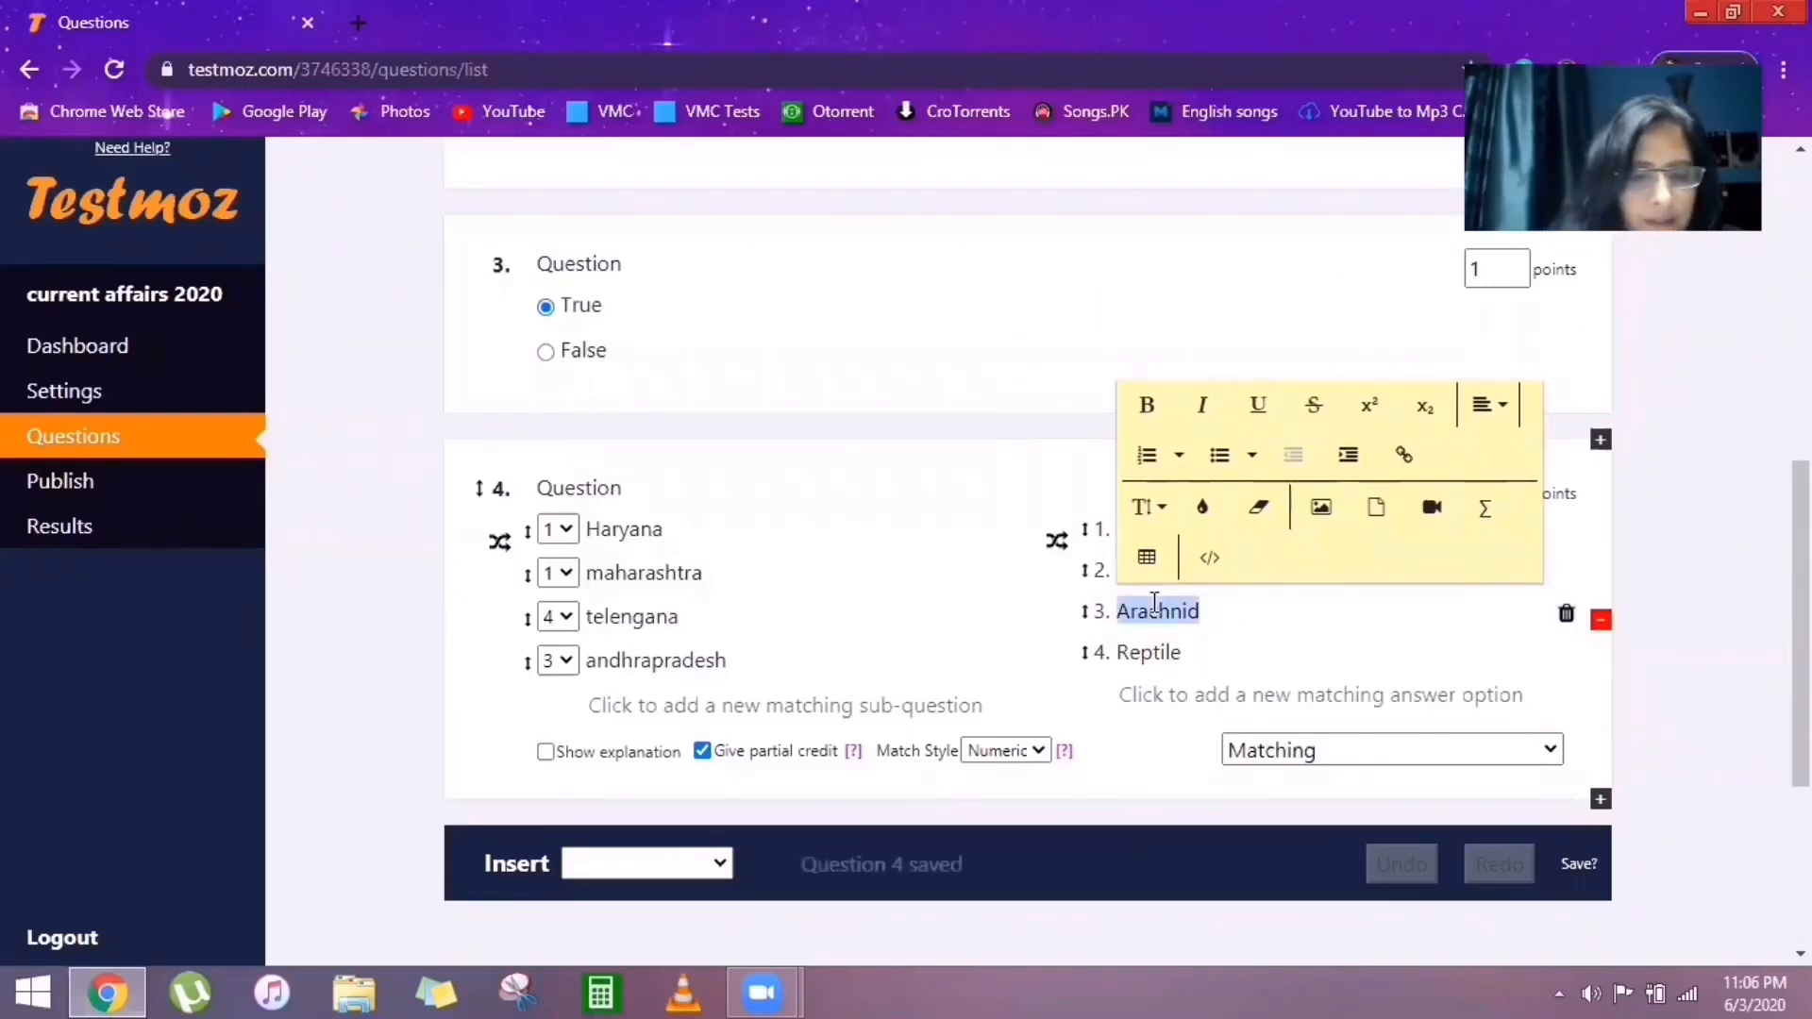
pyautogui.write('Hyd')
pyautogui.write('erabad')
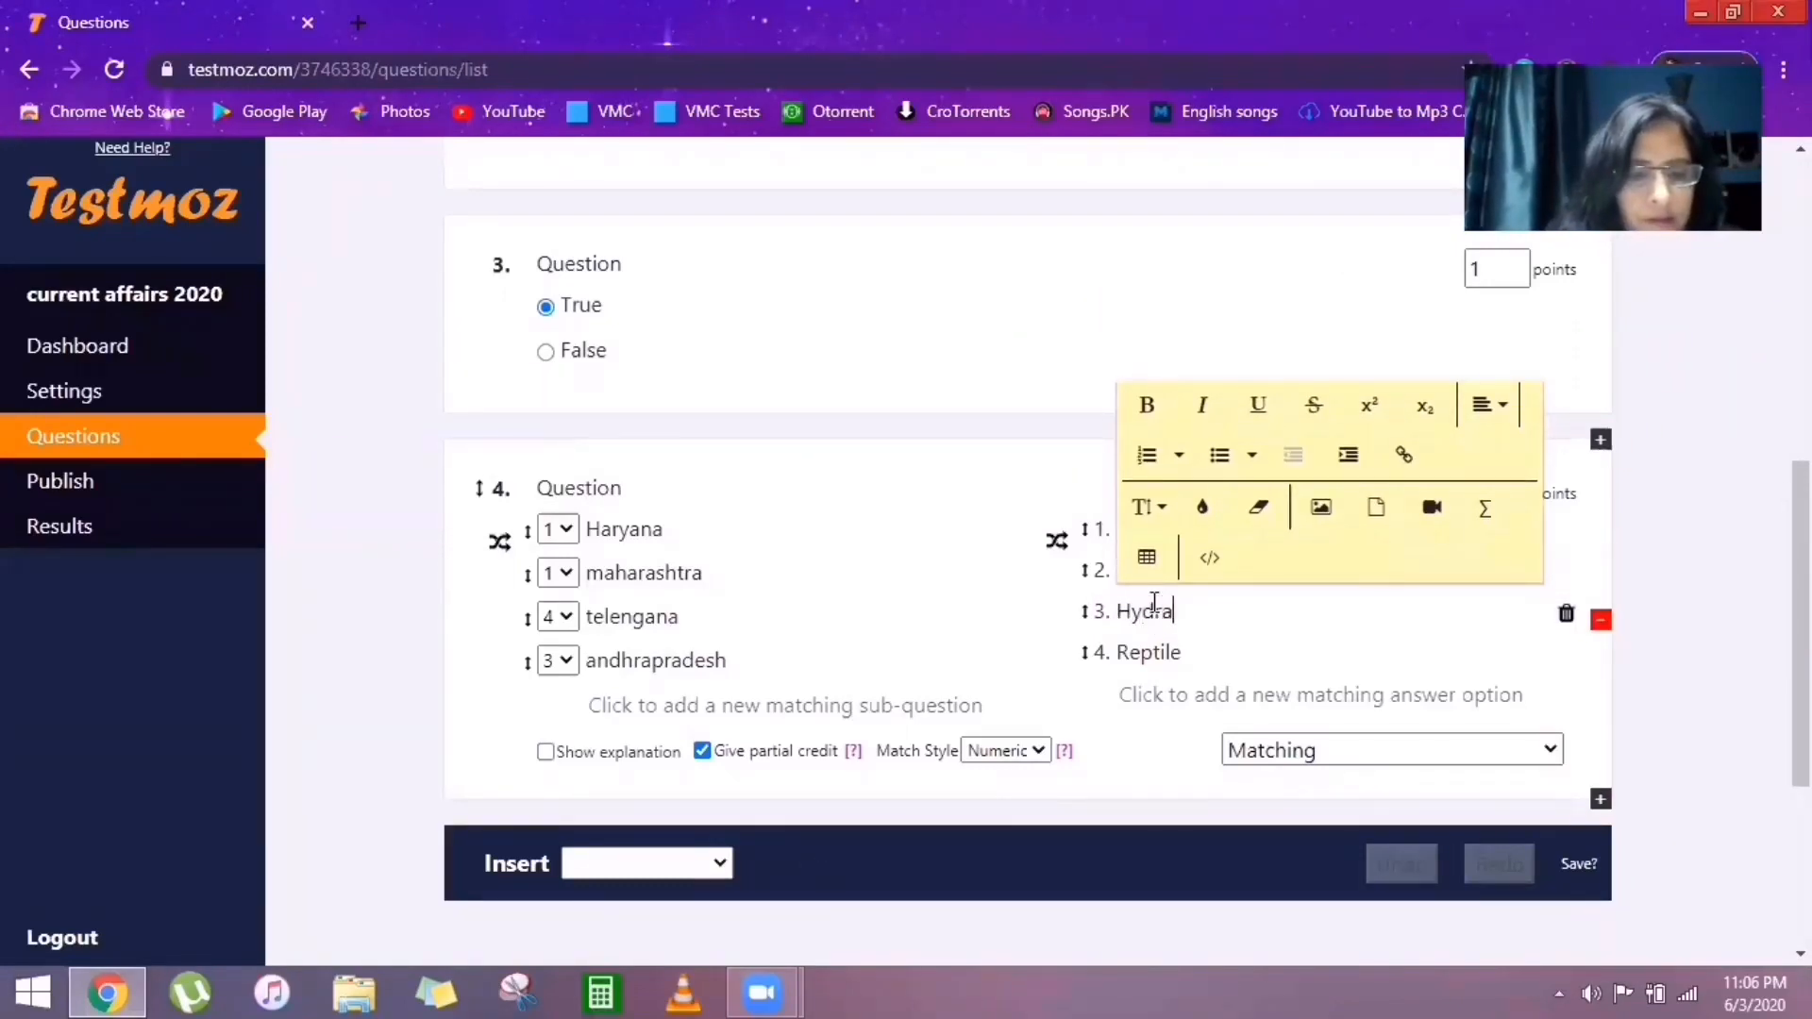
pyautogui.doubleClick(1152, 654)
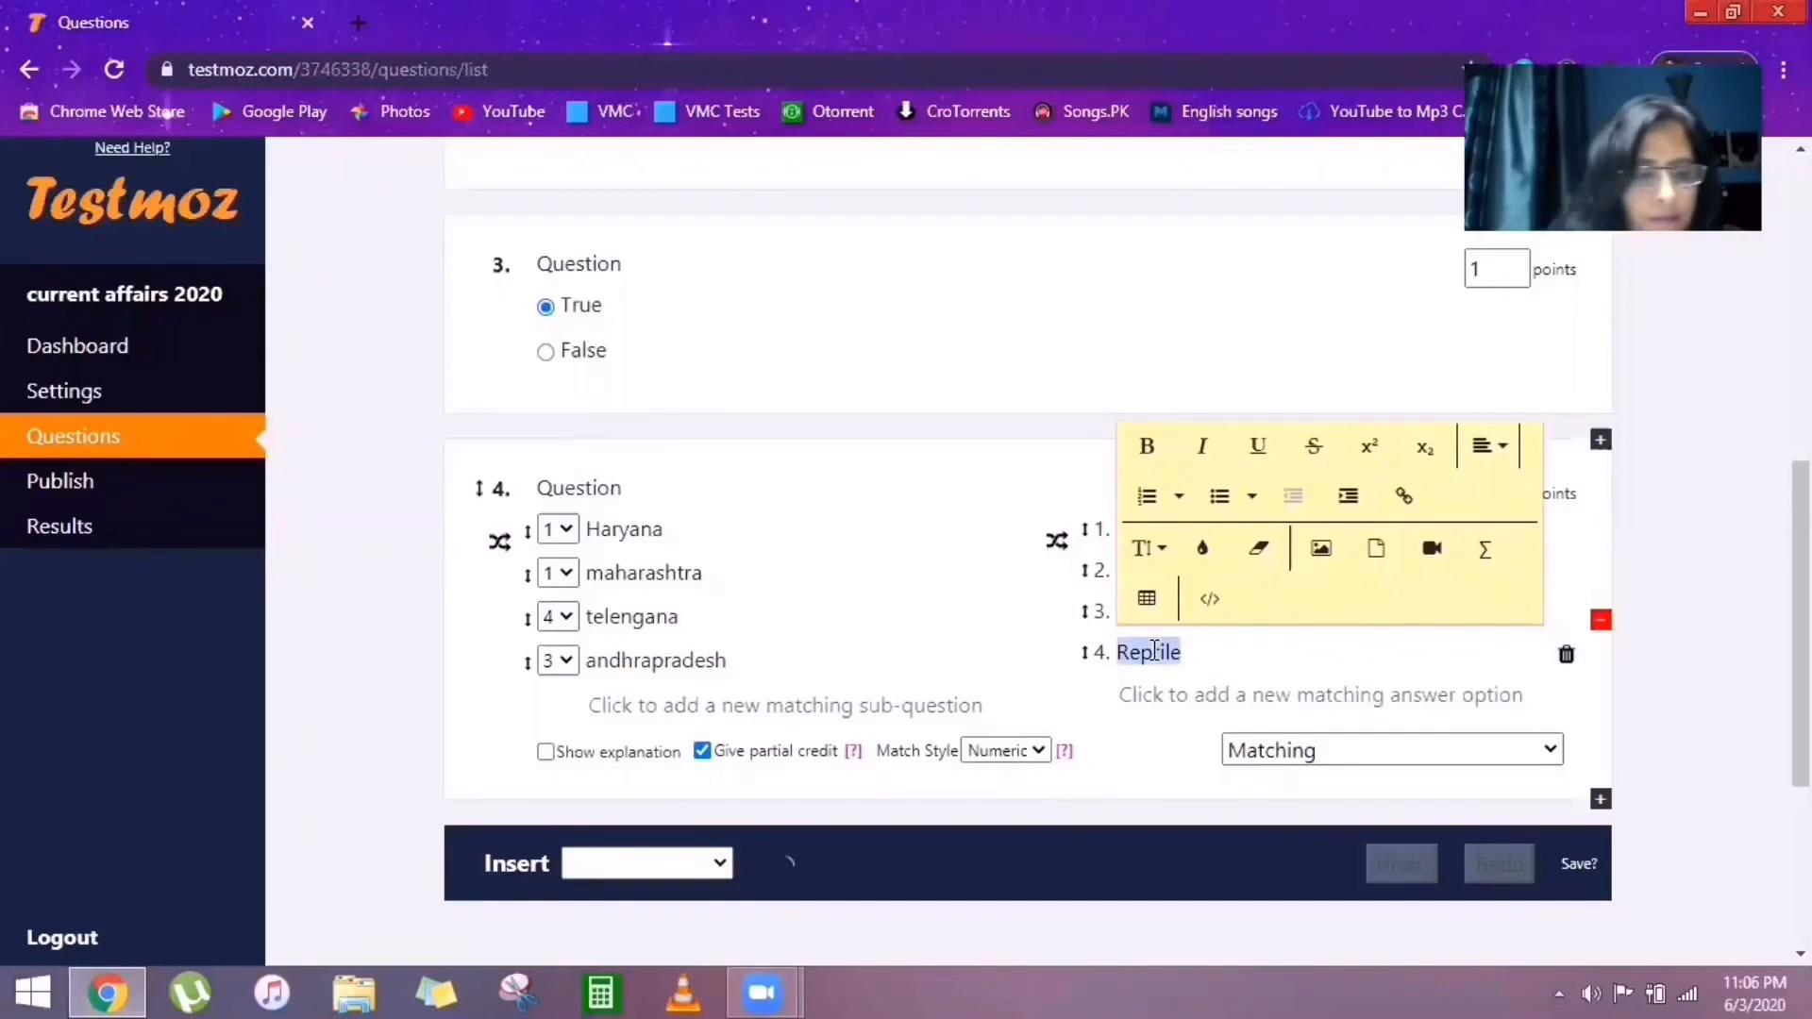
pyautogui.write('Amla')
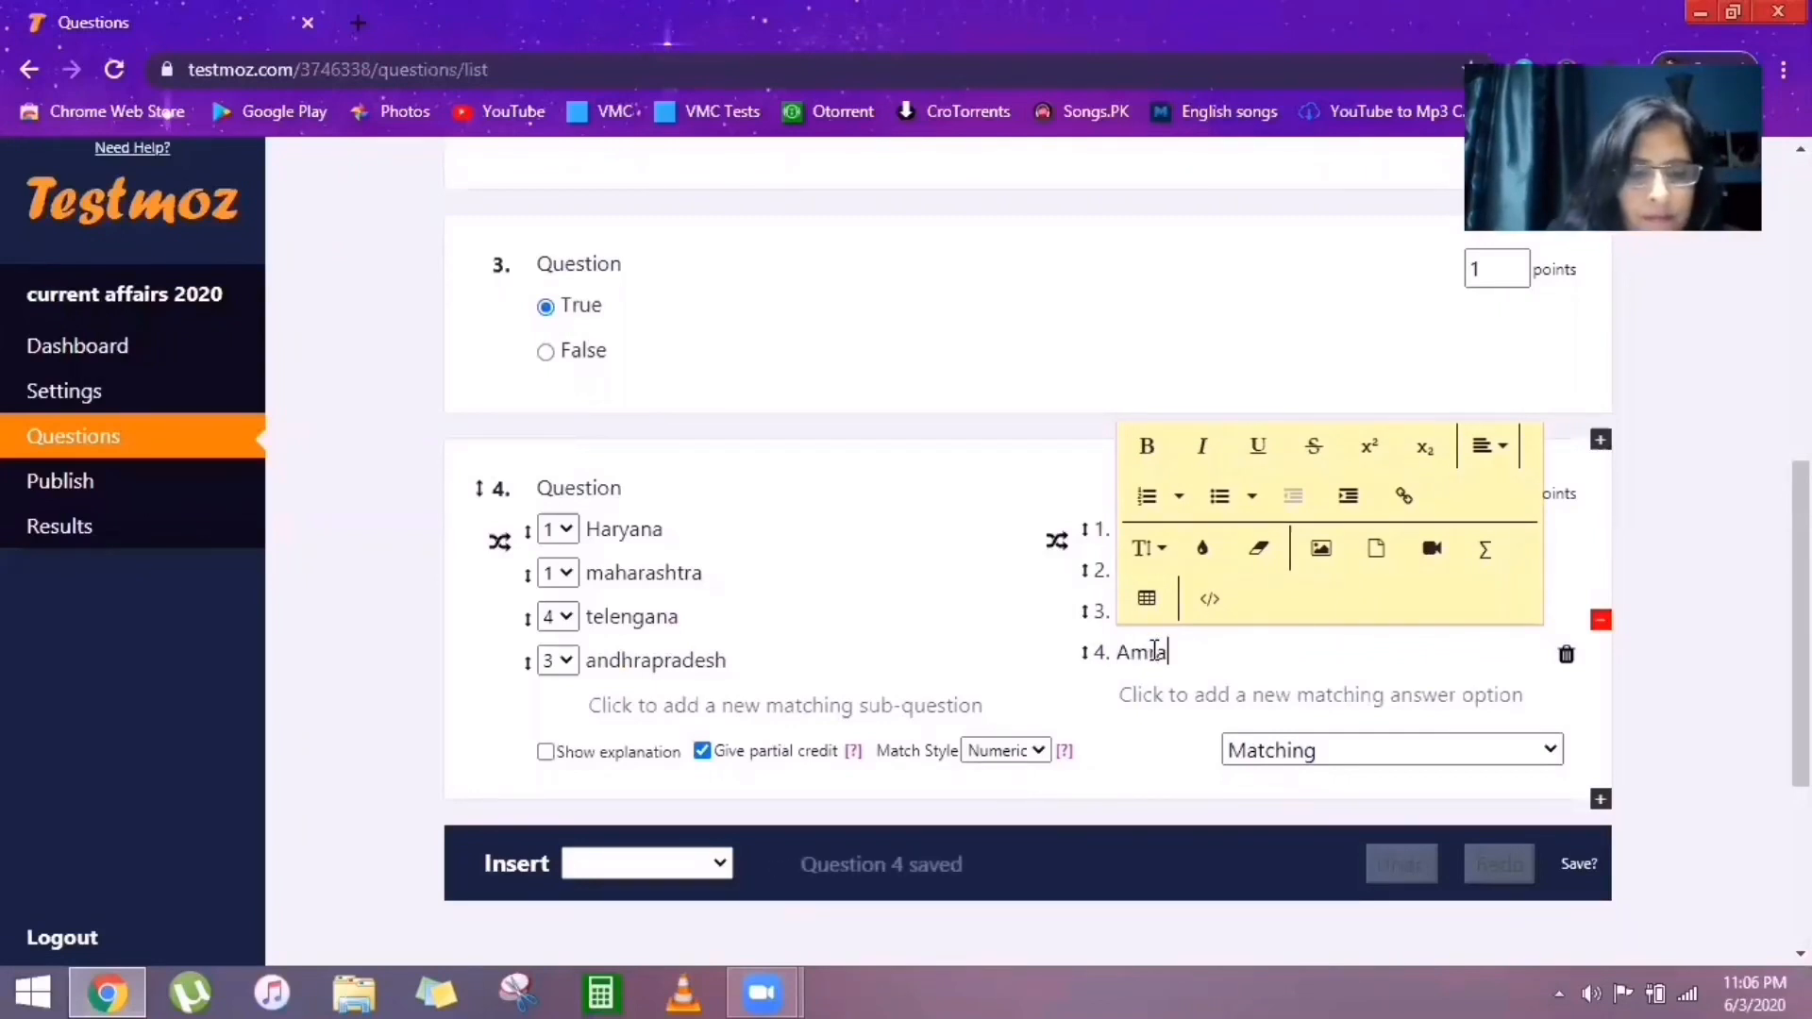
pyautogui.write('wa')
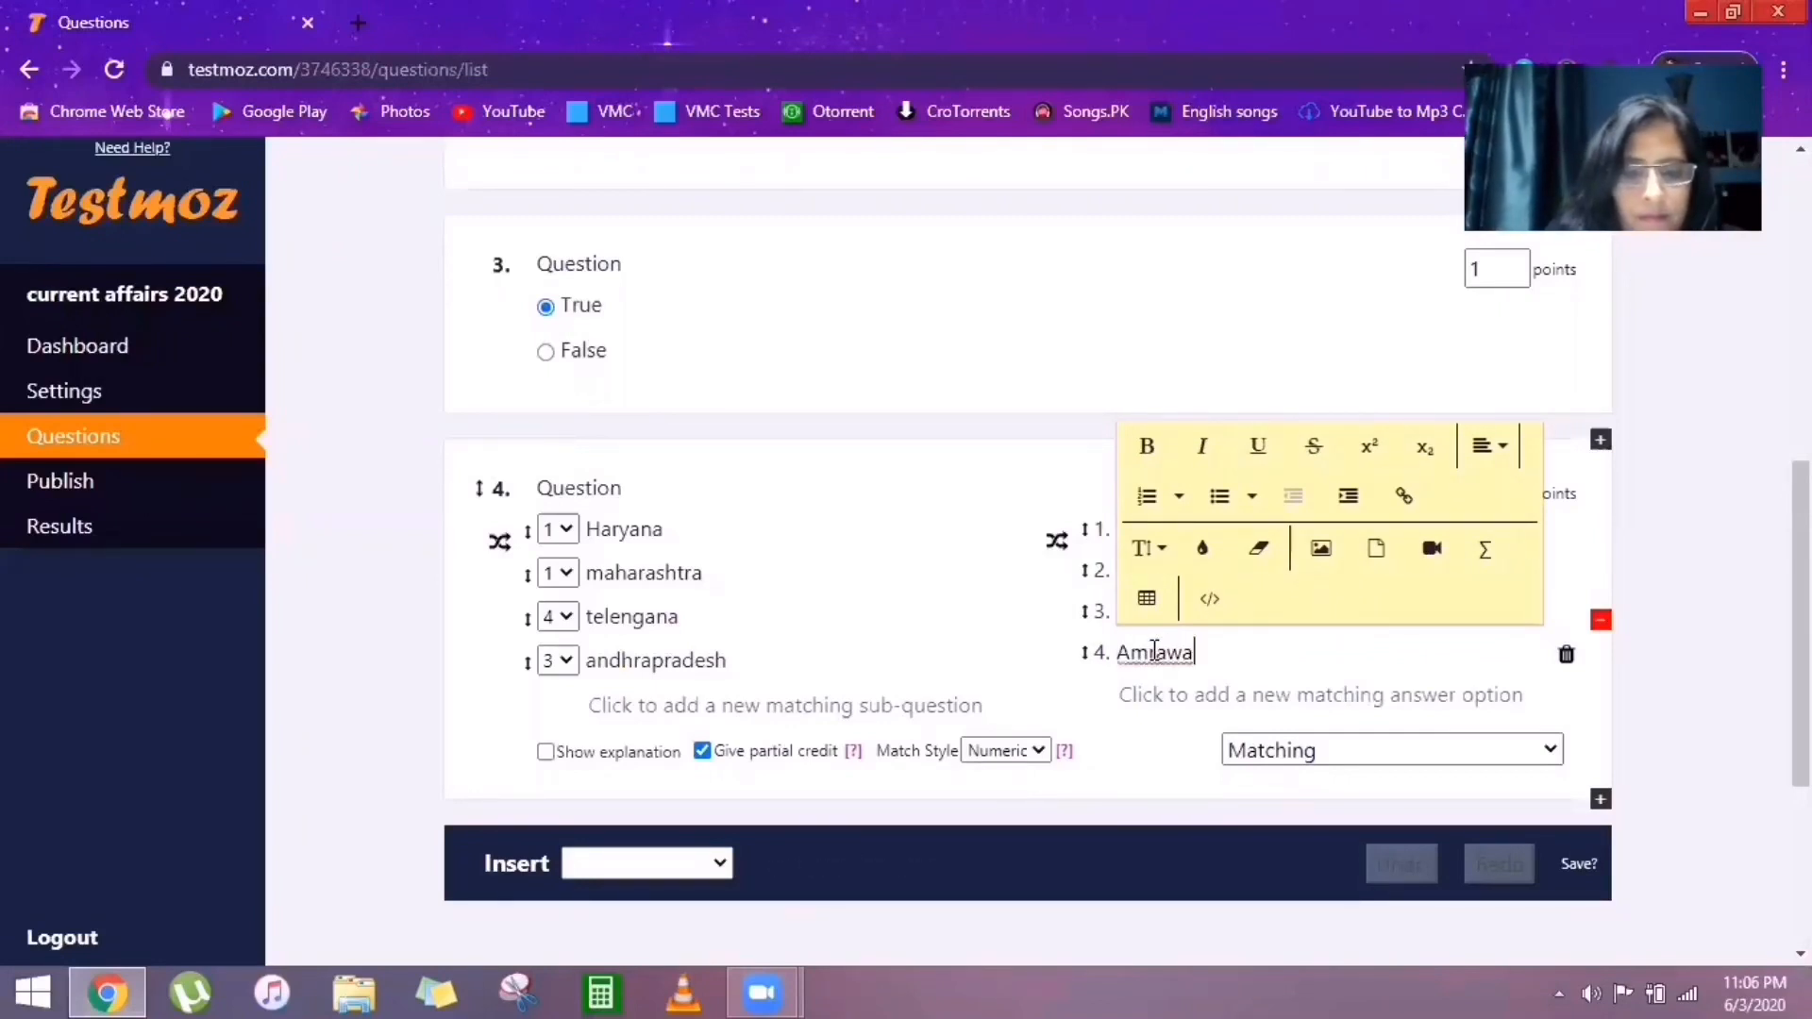
pyautogui.write('ui')
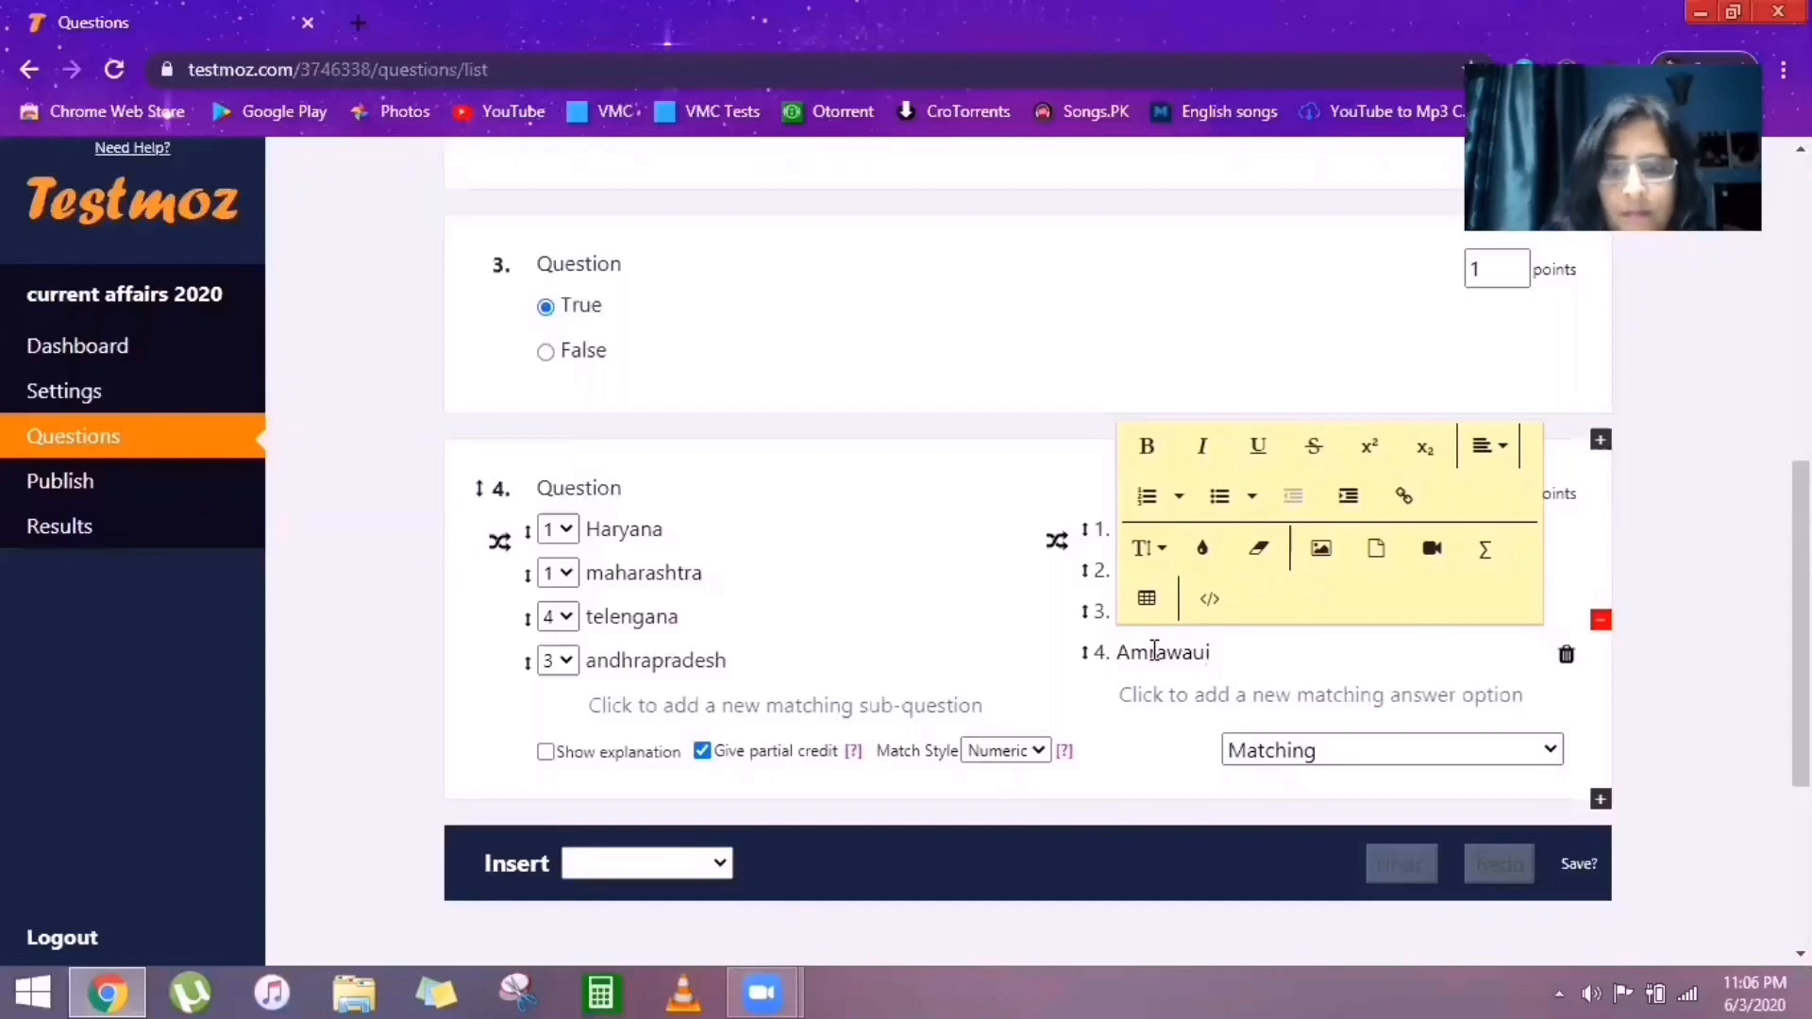
pyautogui.press('BackSpace')
pyautogui.press('BackSpace')
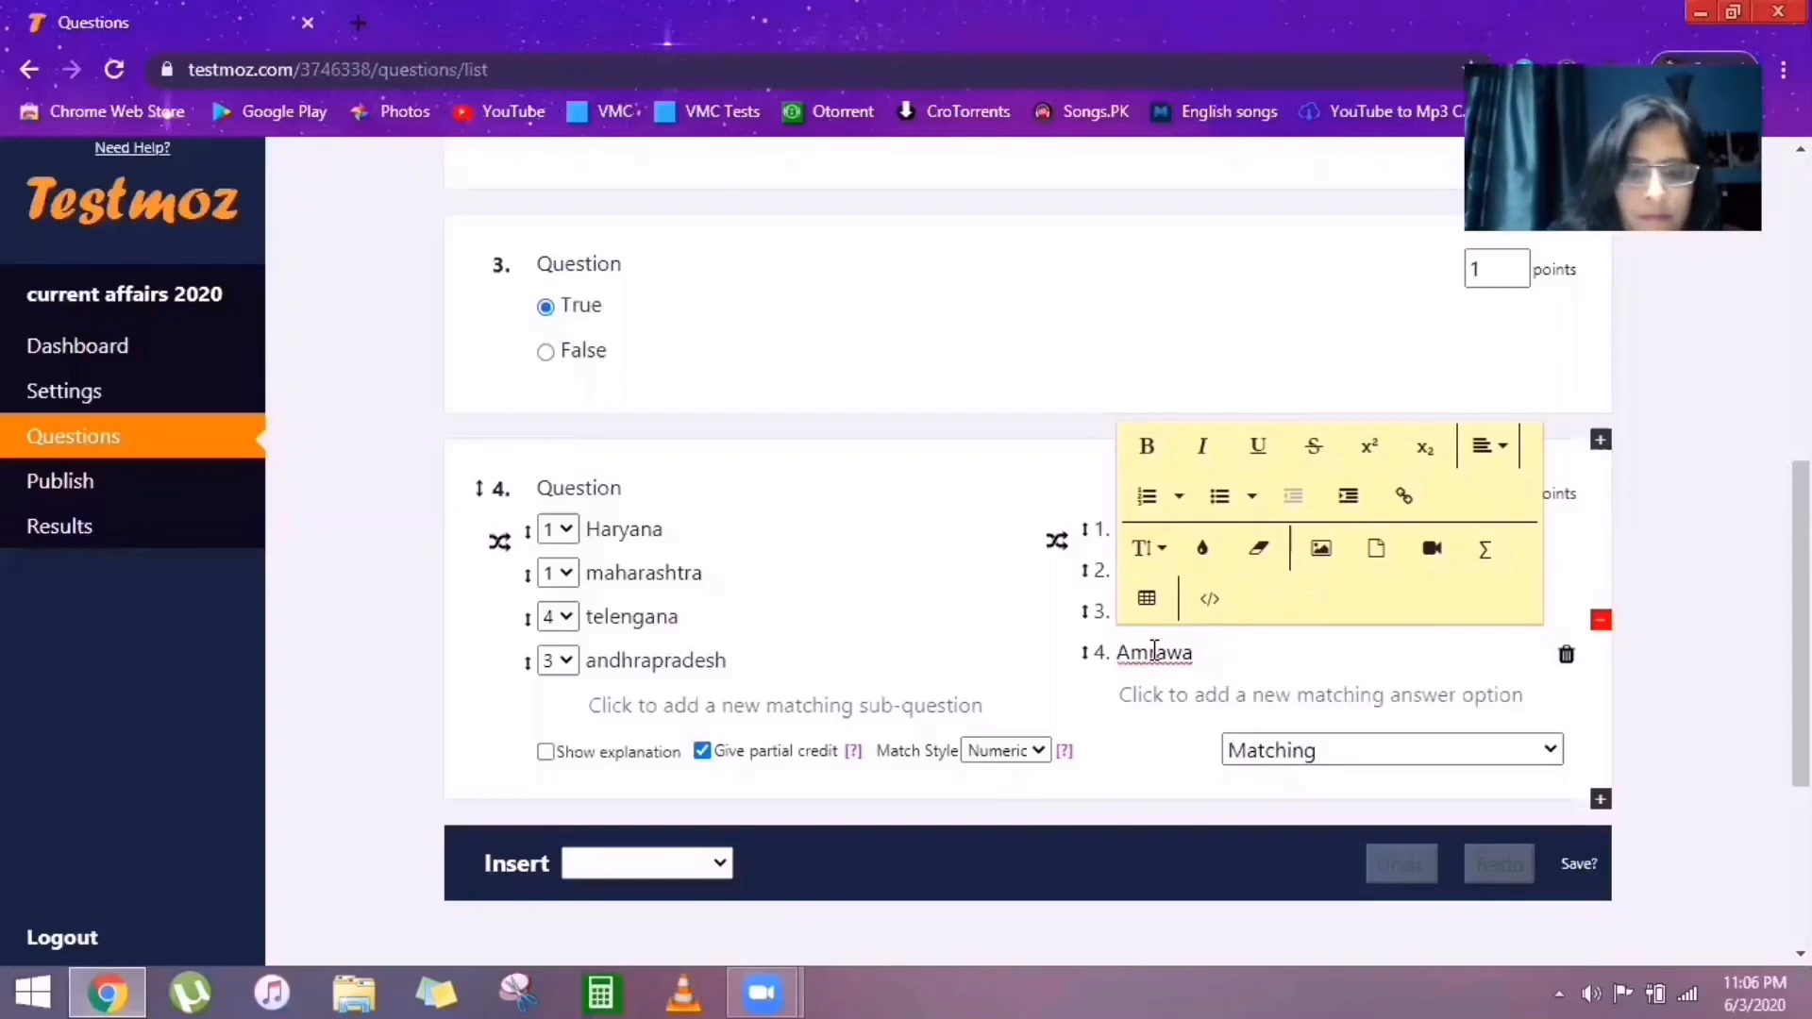
pyautogui.write('ti')
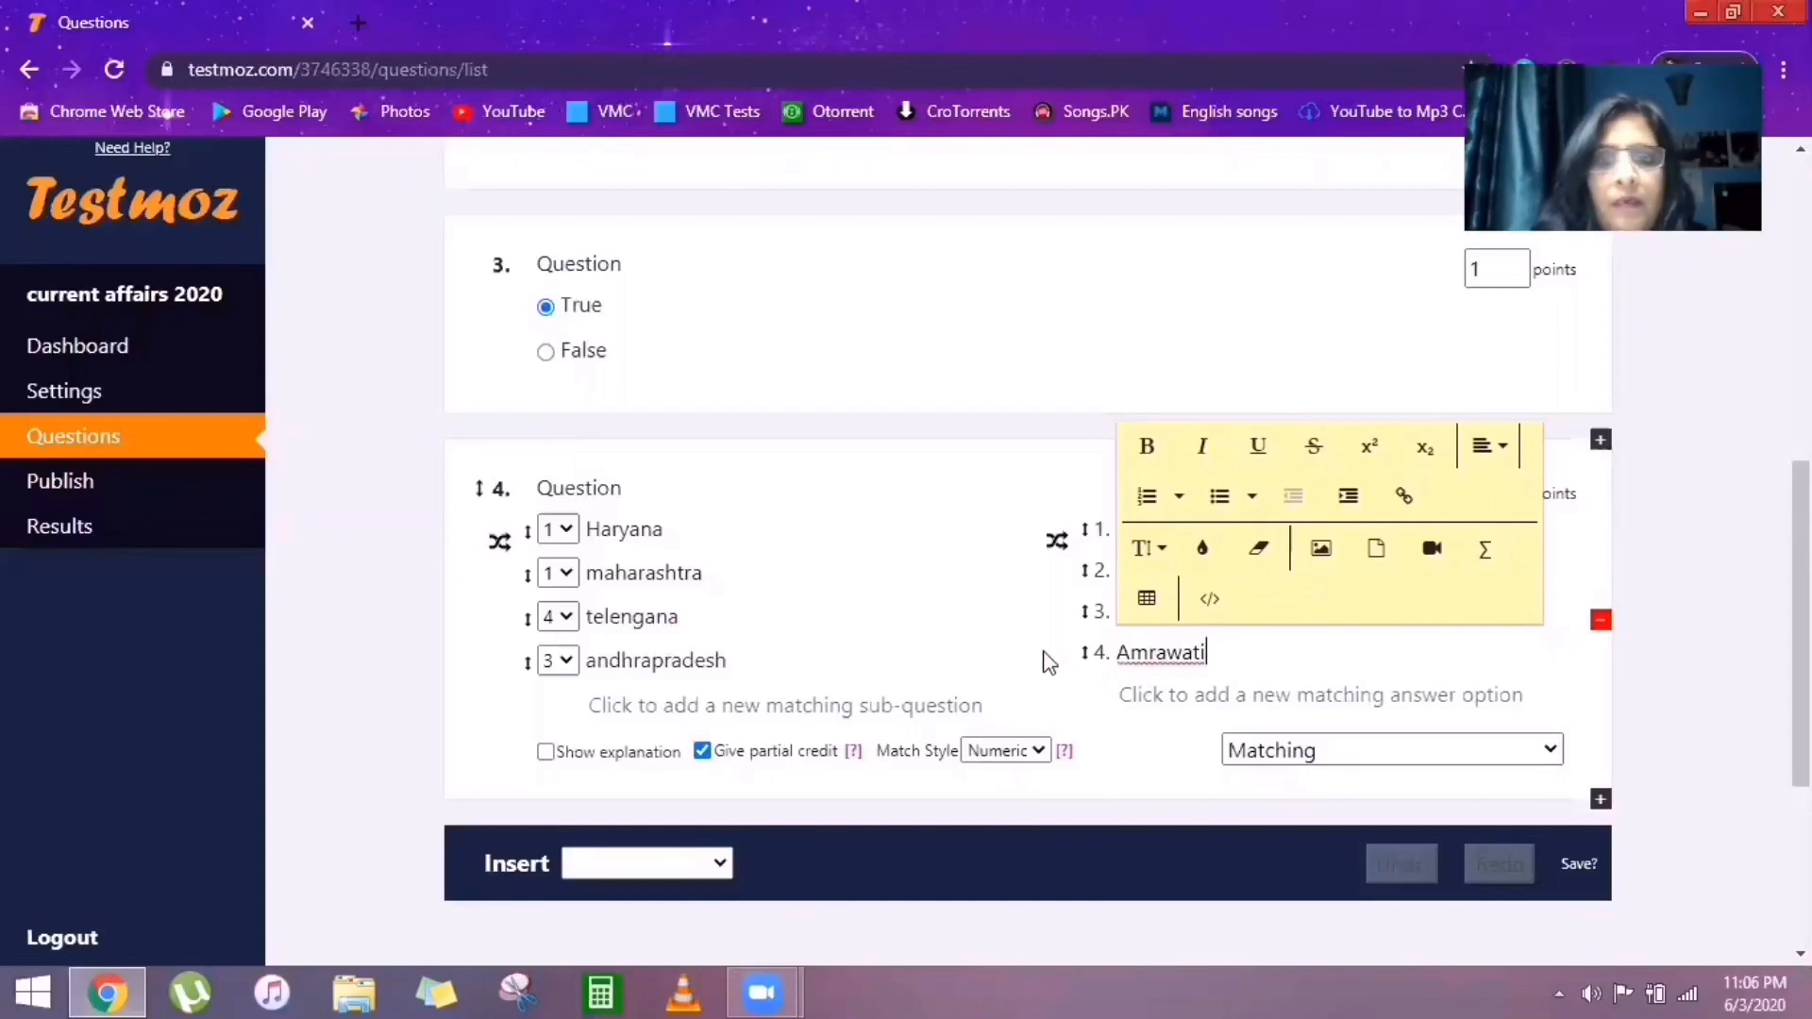
# Add two more answer options, Channai and Banglore.
pyautogui.click(1146, 699)
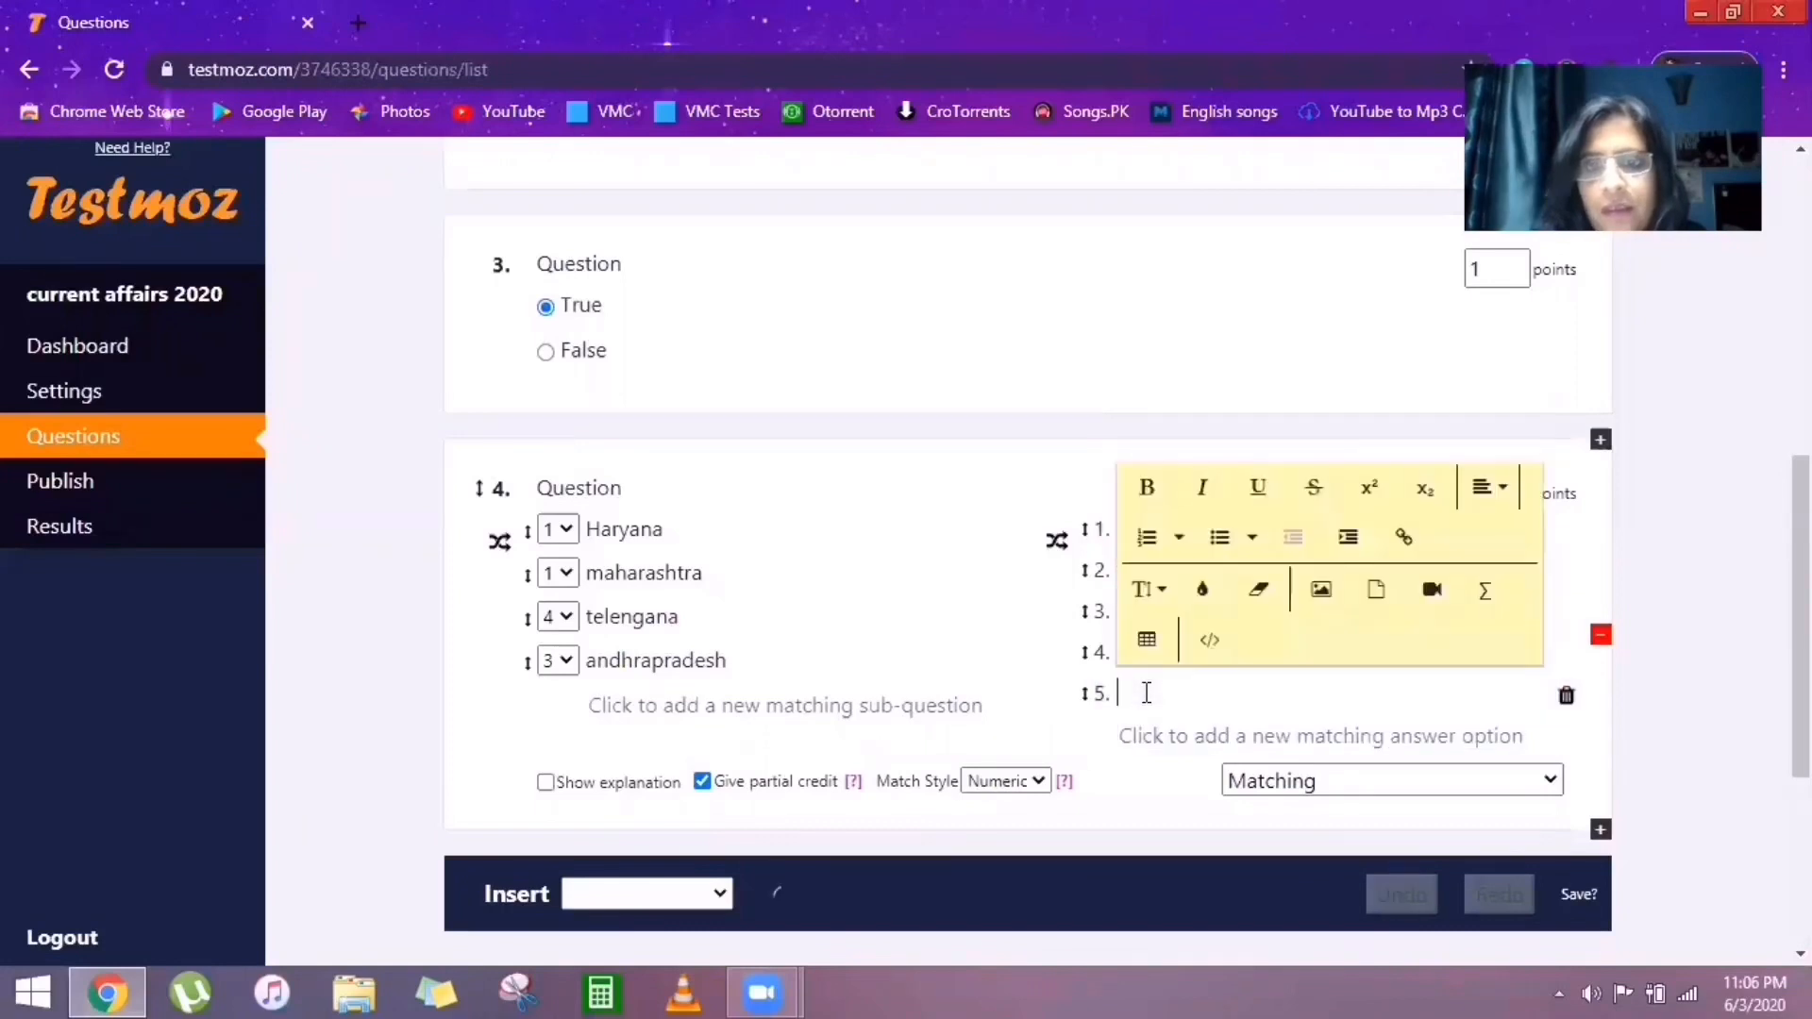
pyautogui.write('C')
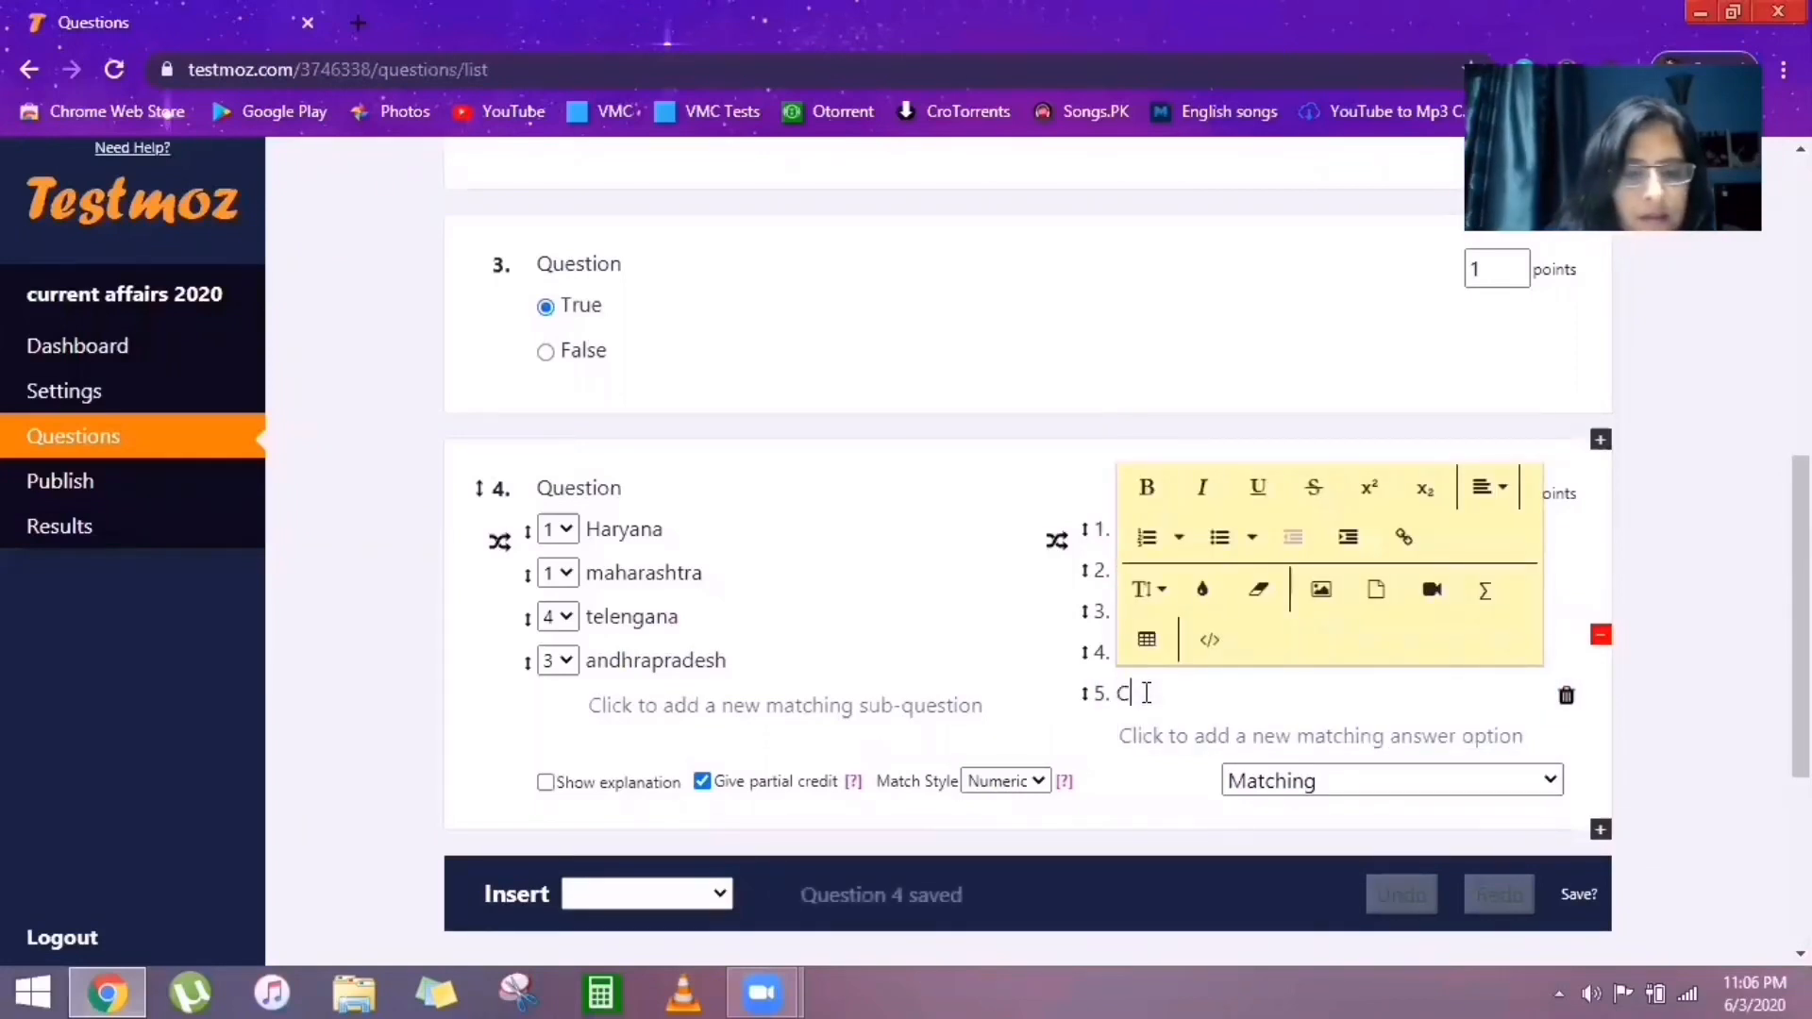
pyautogui.write('henna')
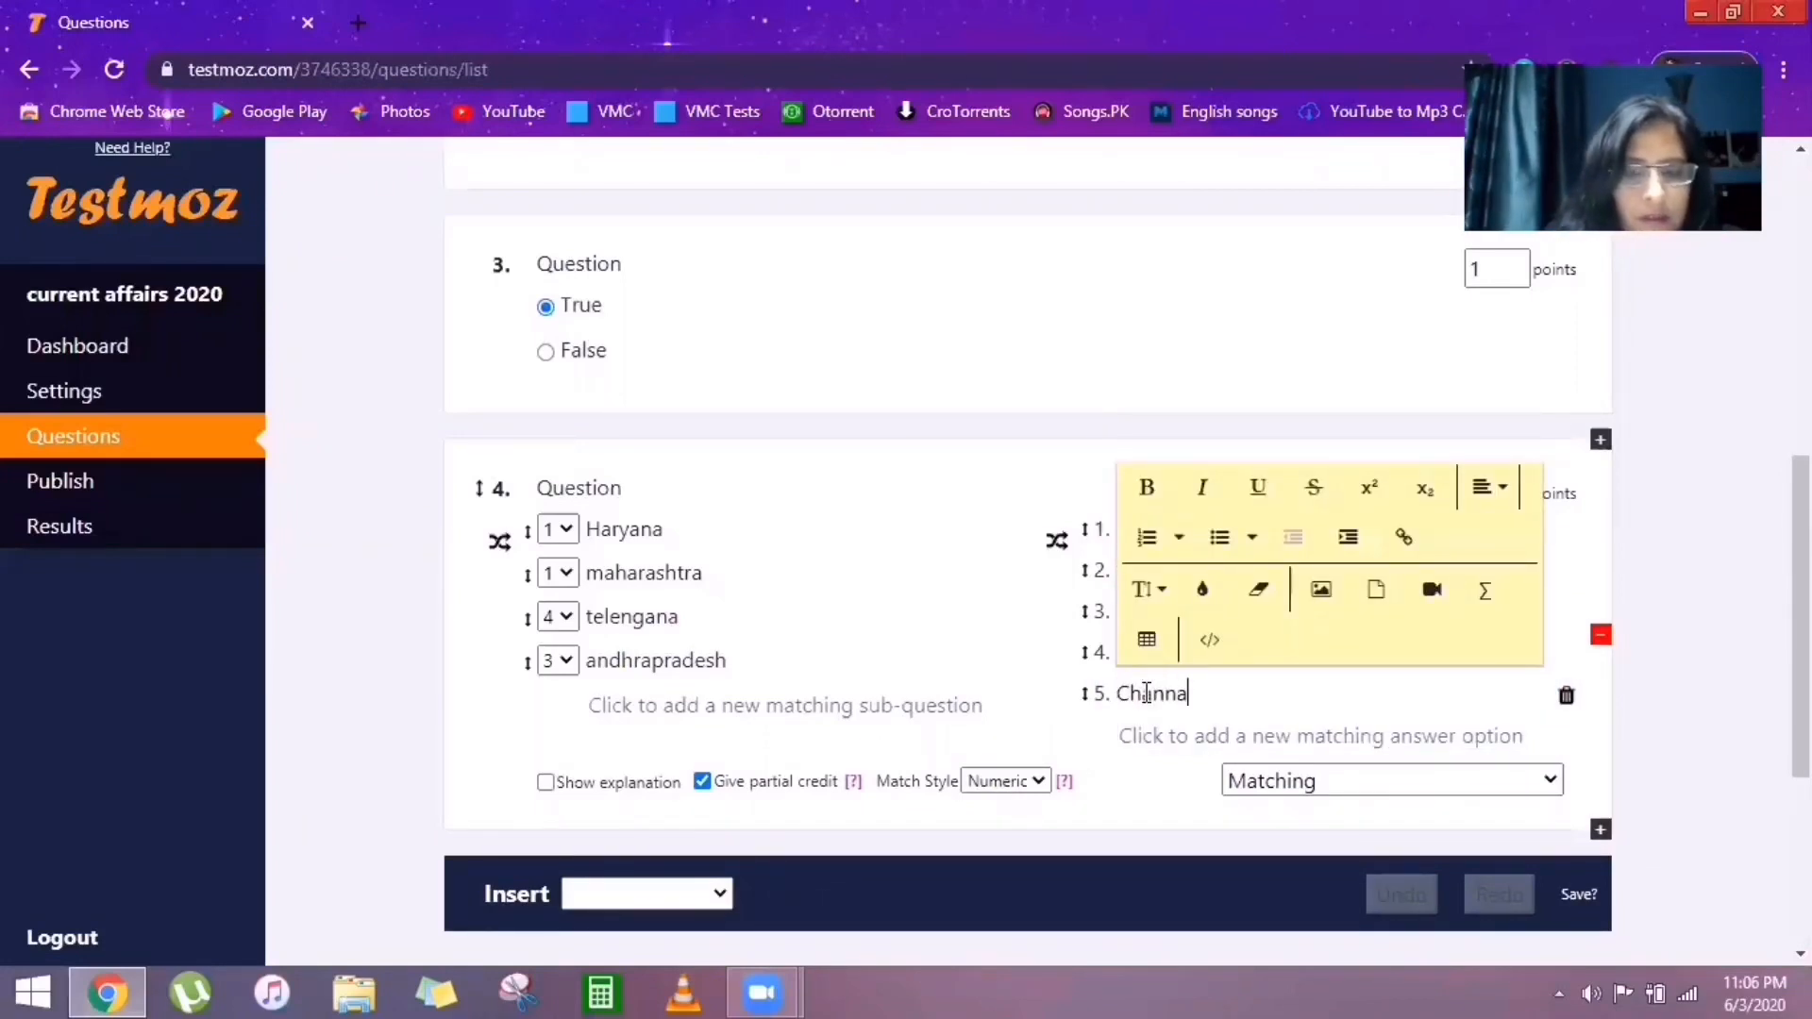
pyautogui.write('i')
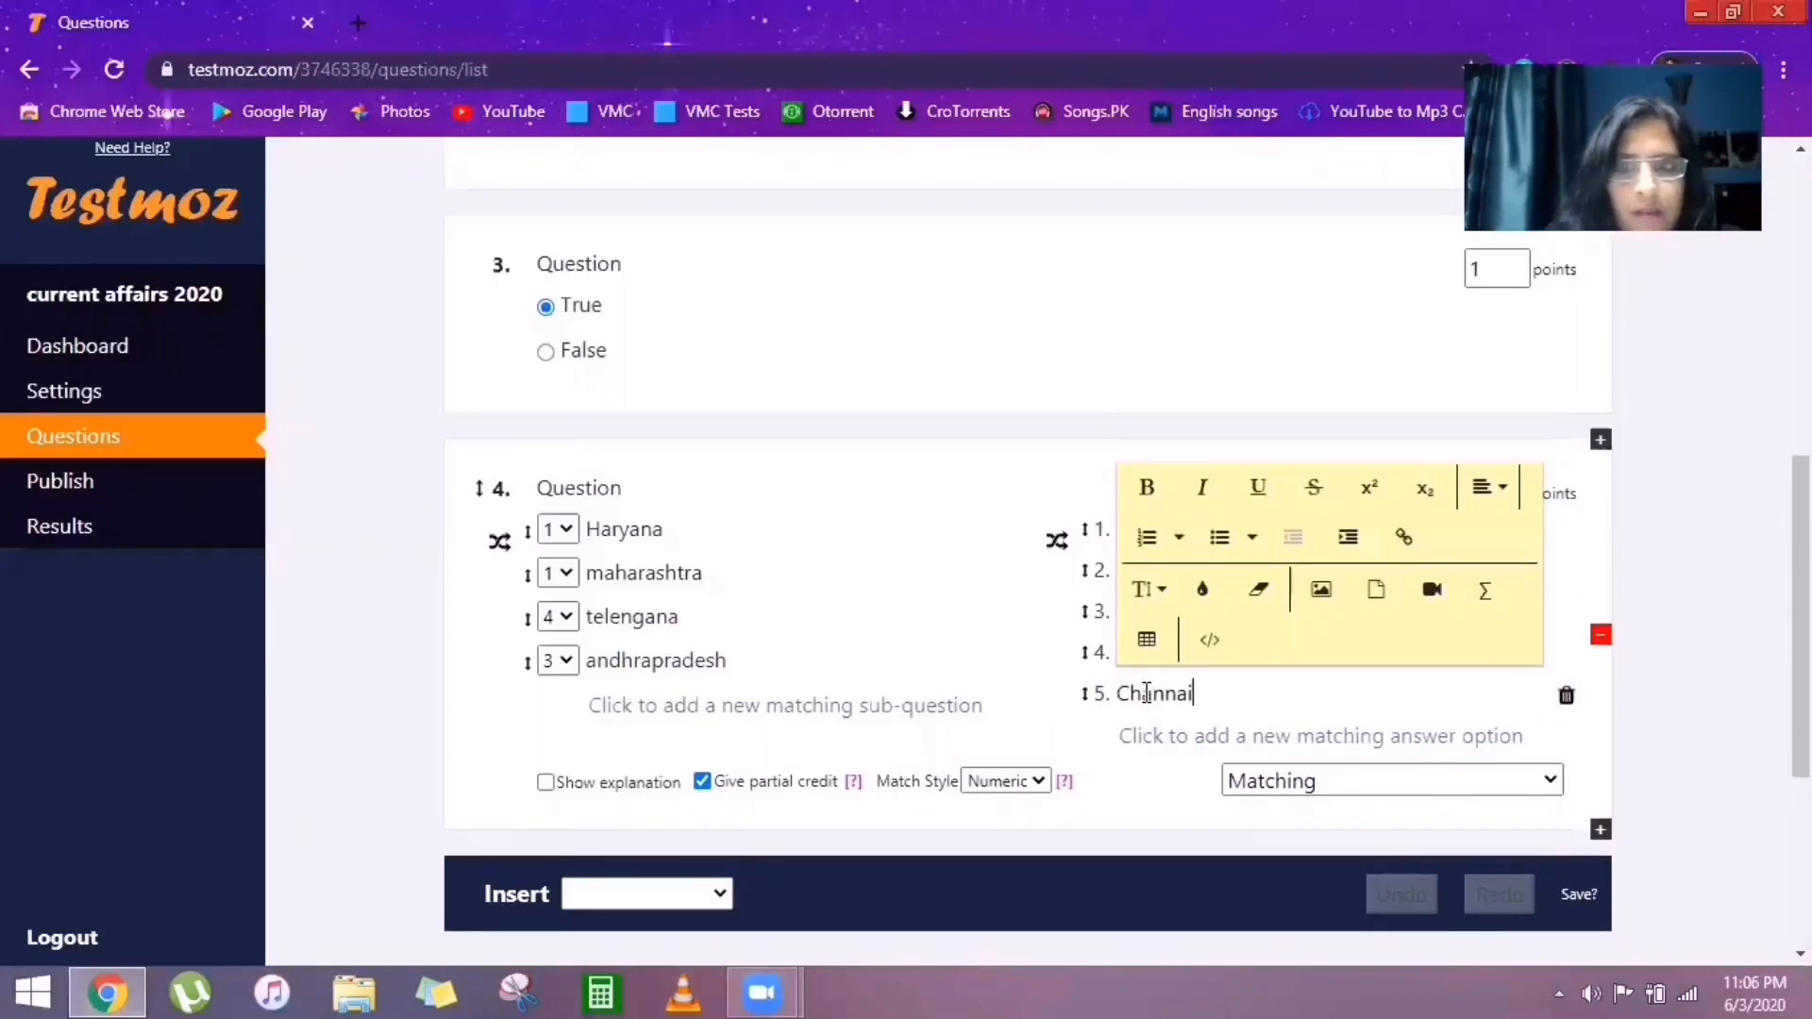
pyautogui.click(1160, 741)
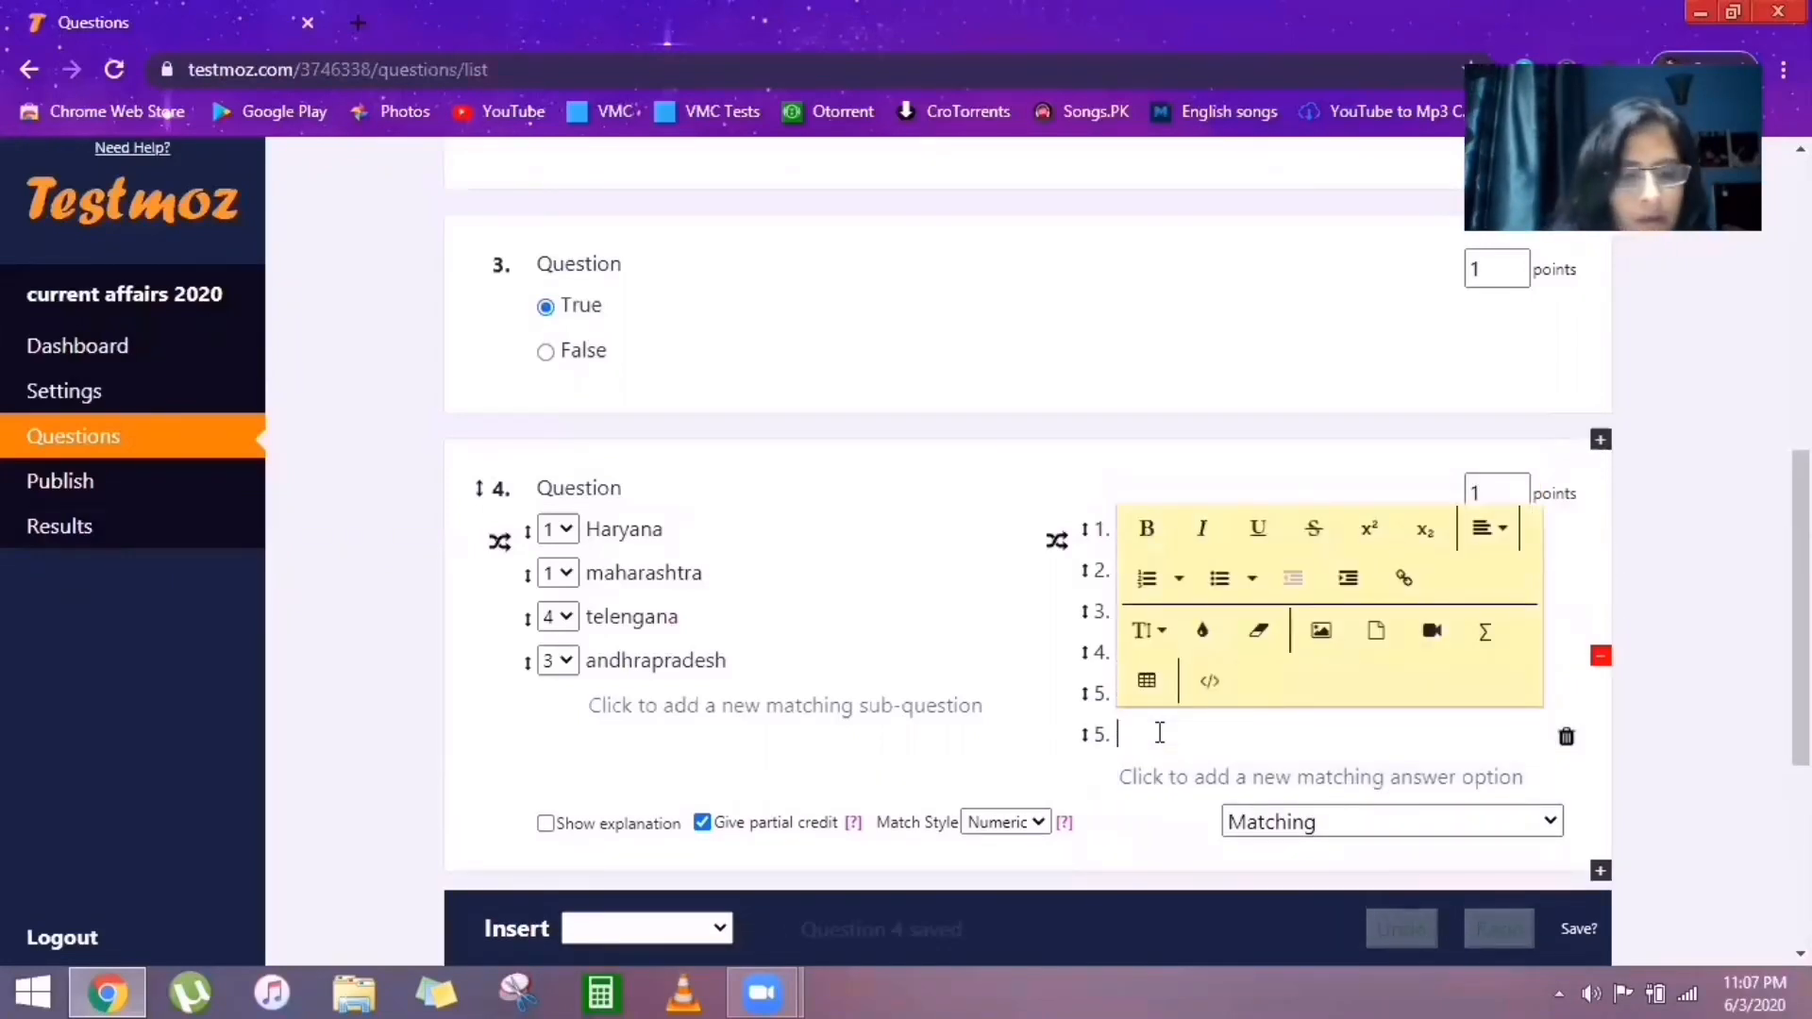
pyautogui.write('Ba')
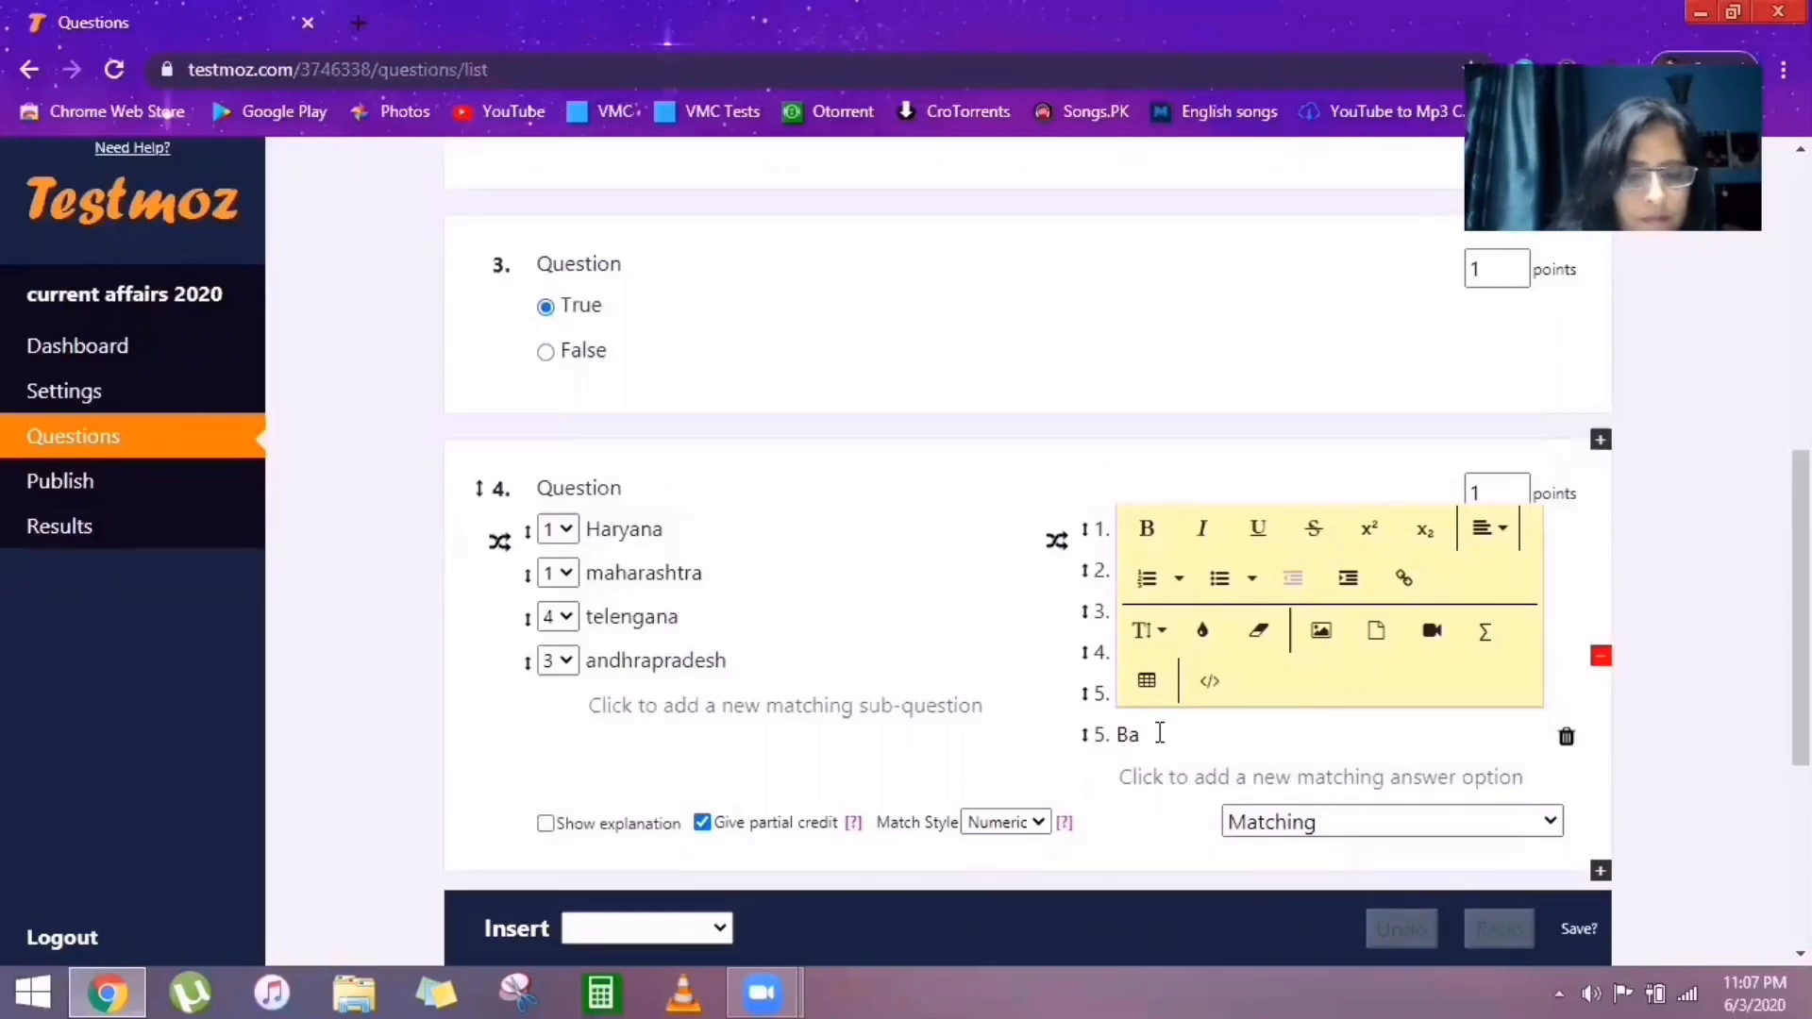
pyautogui.write('ndlore')
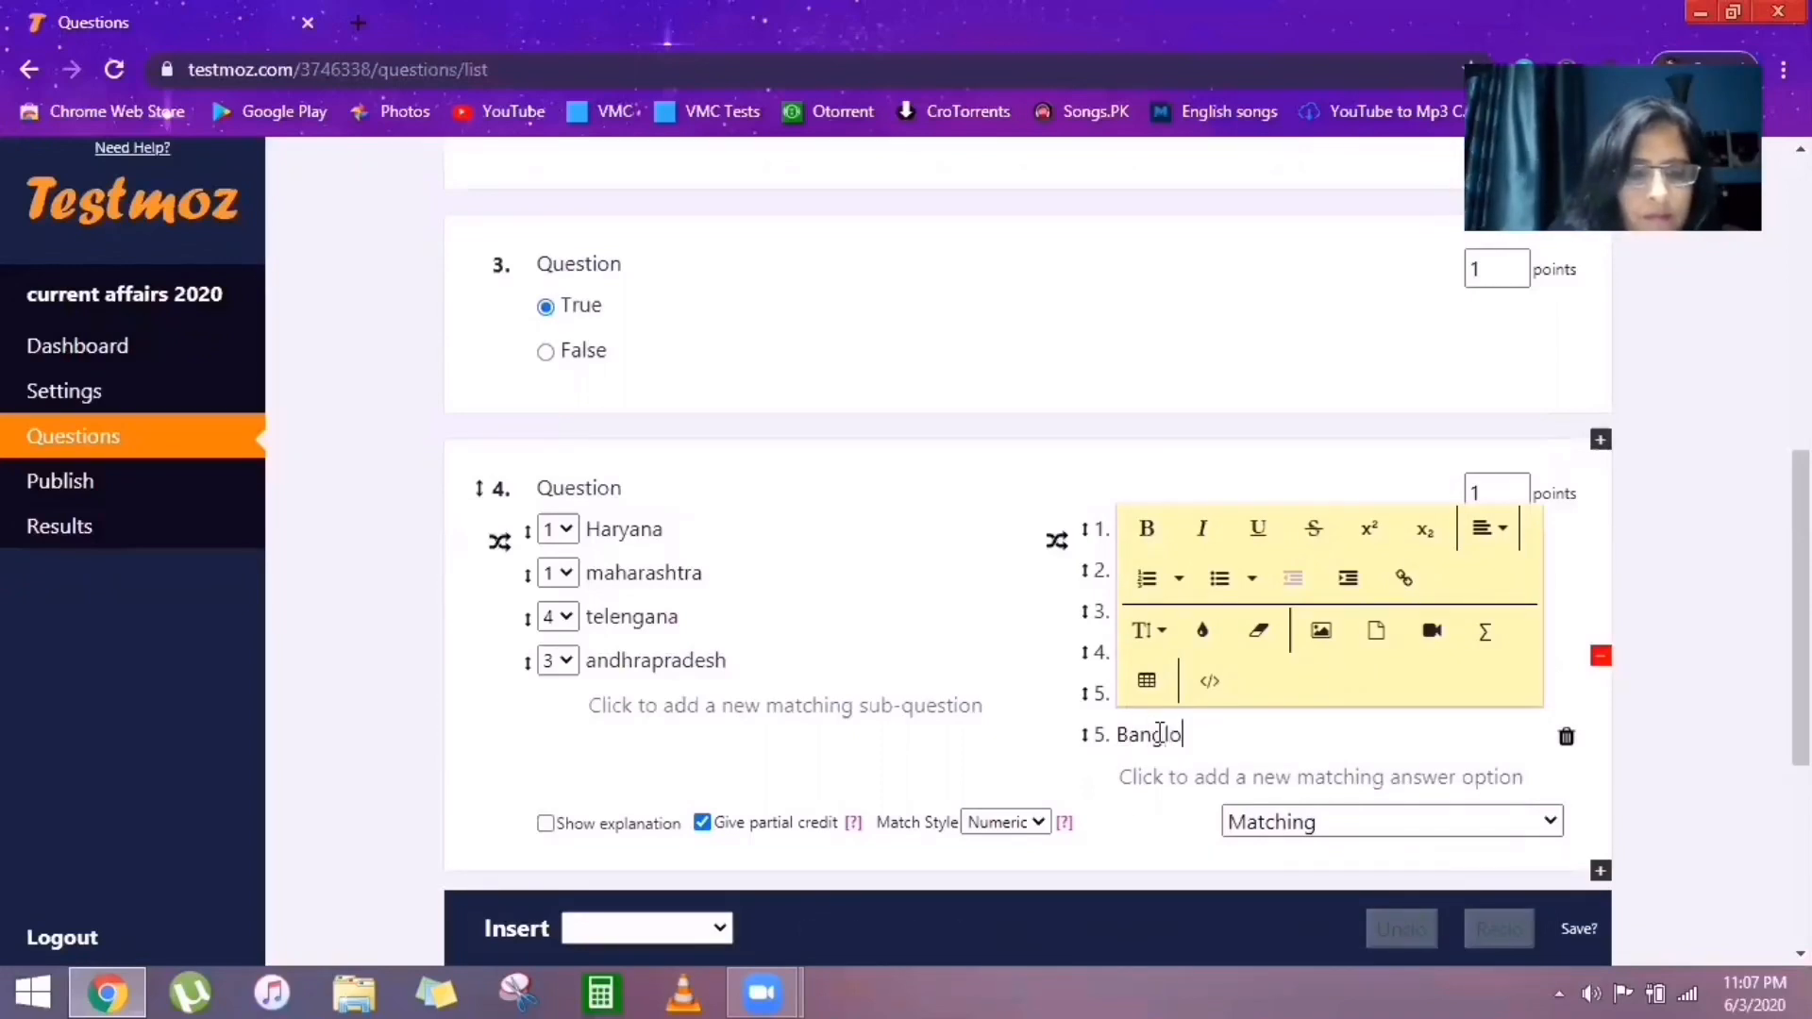
pyautogui.click(1160, 734)
pyautogui.press('BackSpace')
pyautogui.write('g')
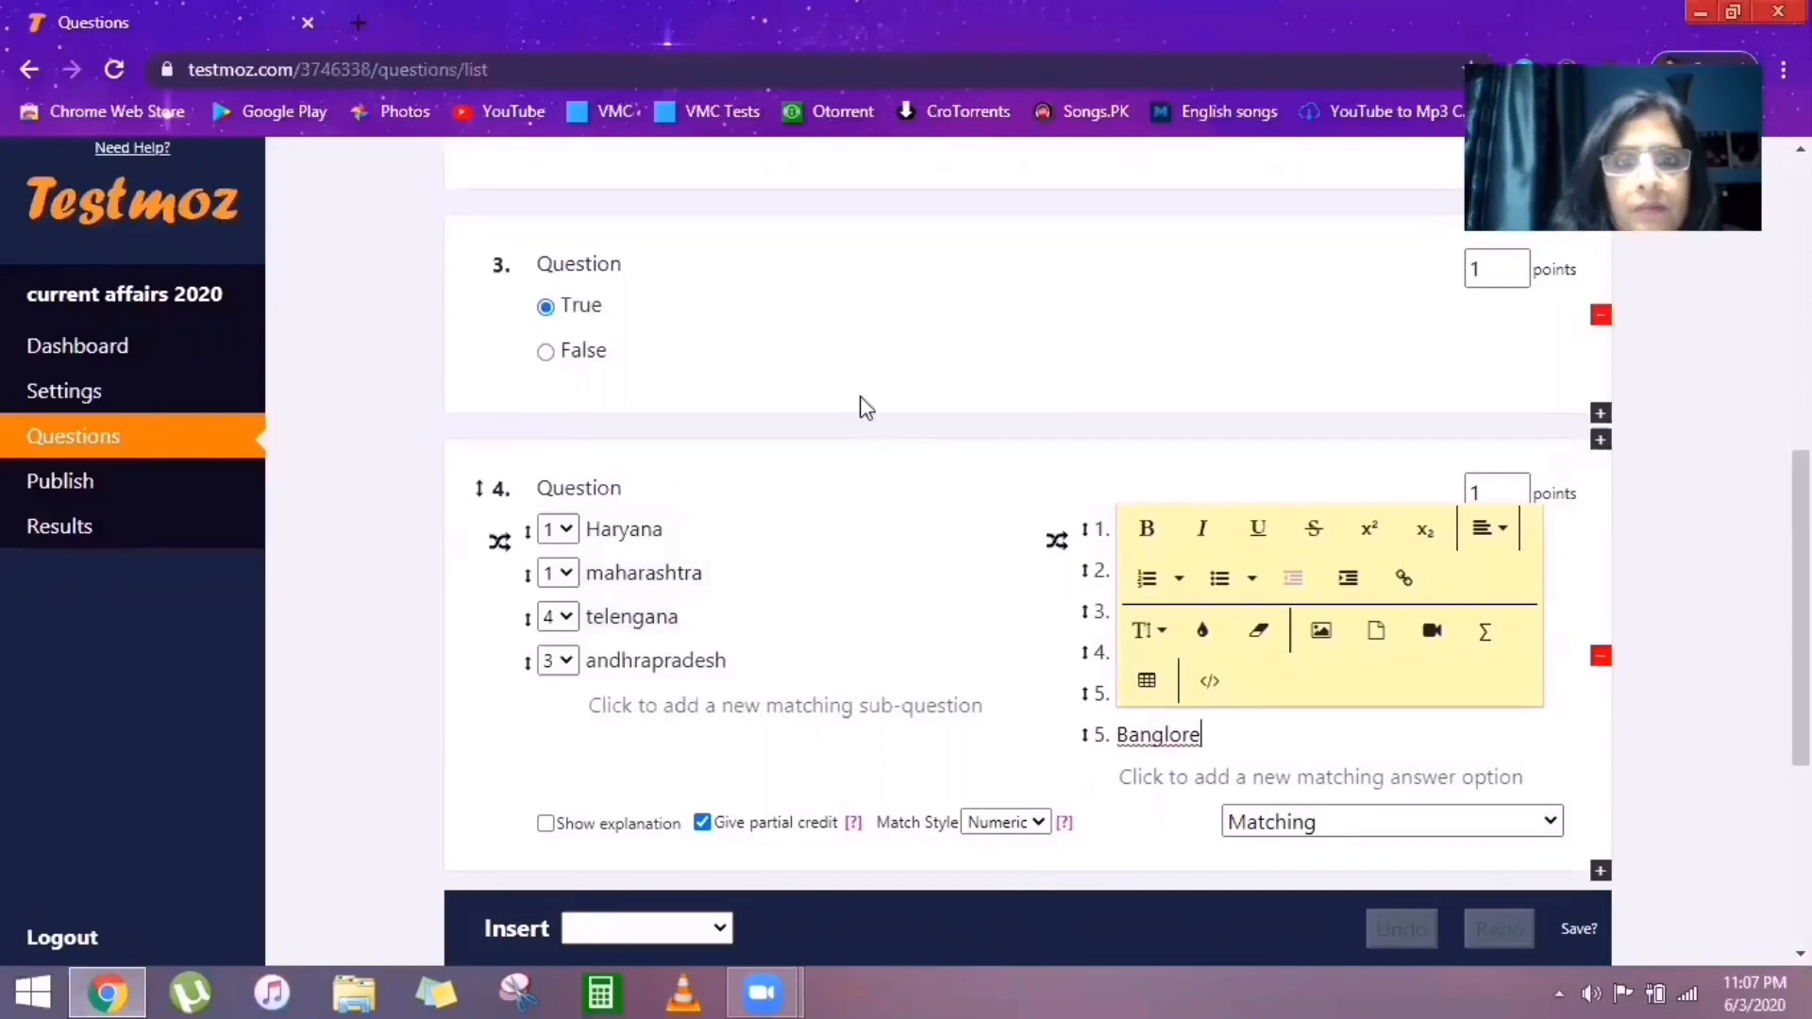
pyautogui.click(863, 493)
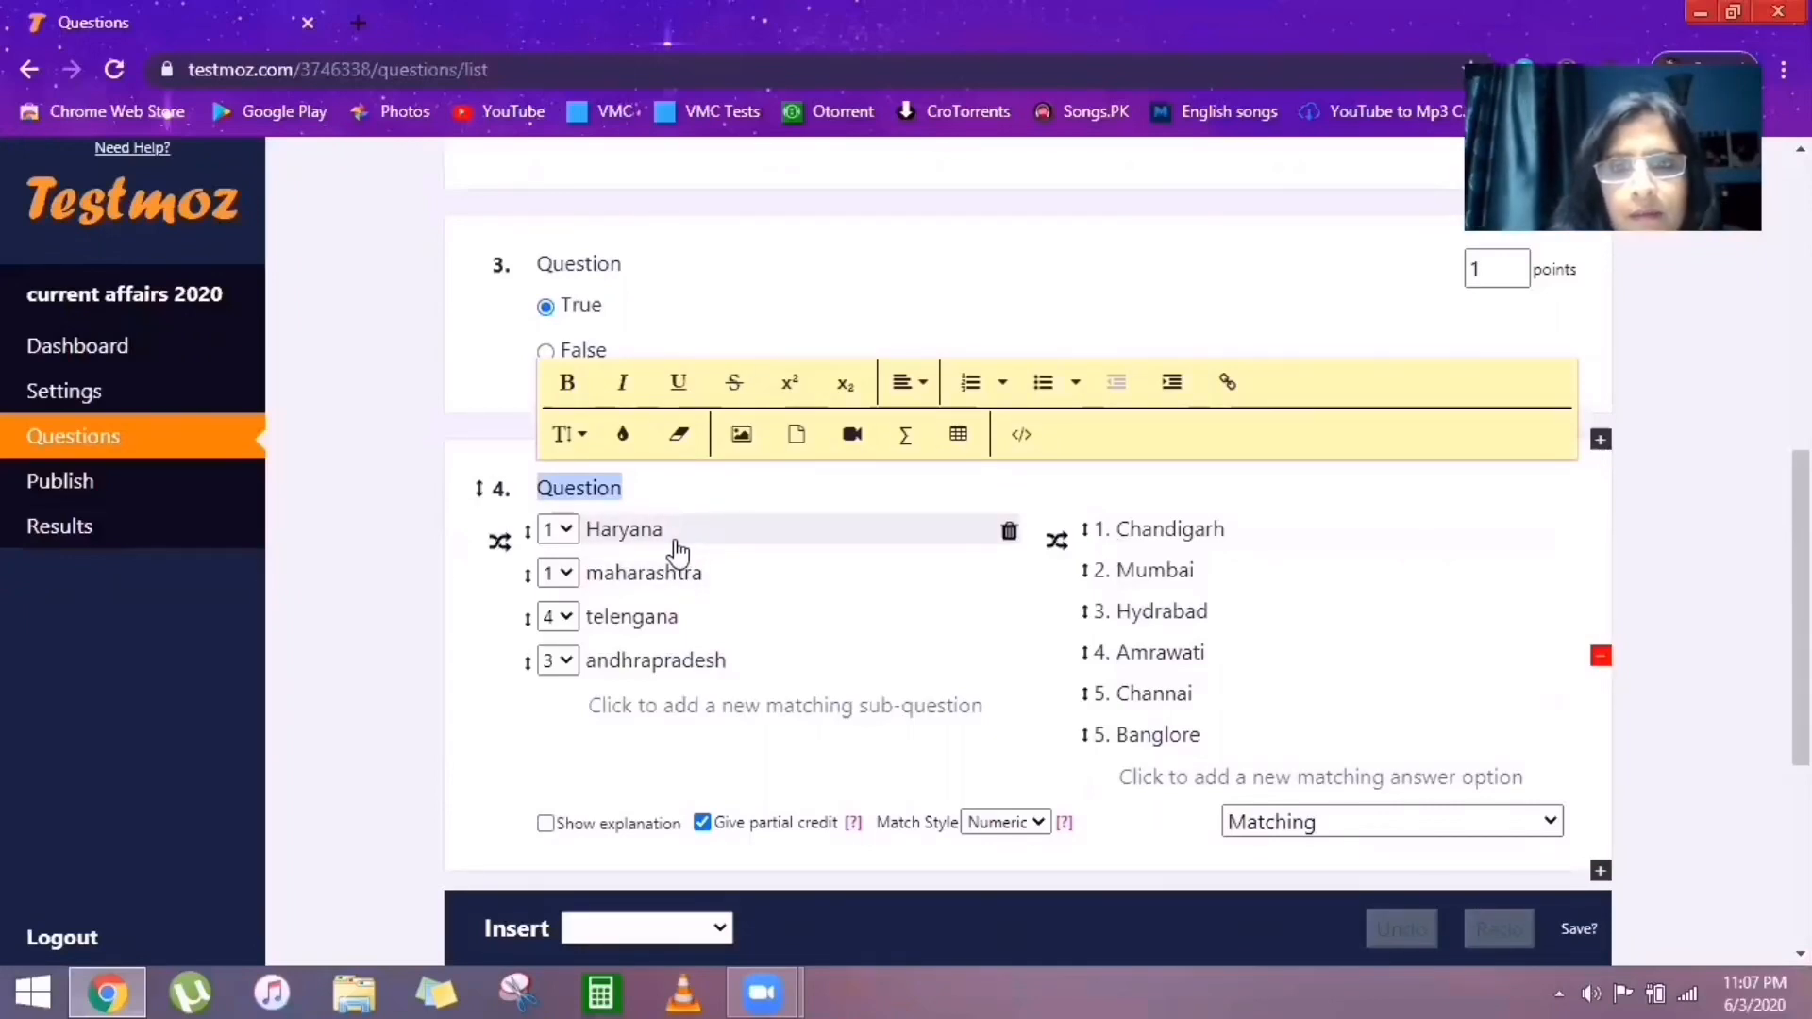
# Match Haryana, maharashtra, telengana and andhrapradesh to answers 1–4 and set question 4 to 4 points.
pyautogui.click(568, 531)
pyautogui.click(568, 532)
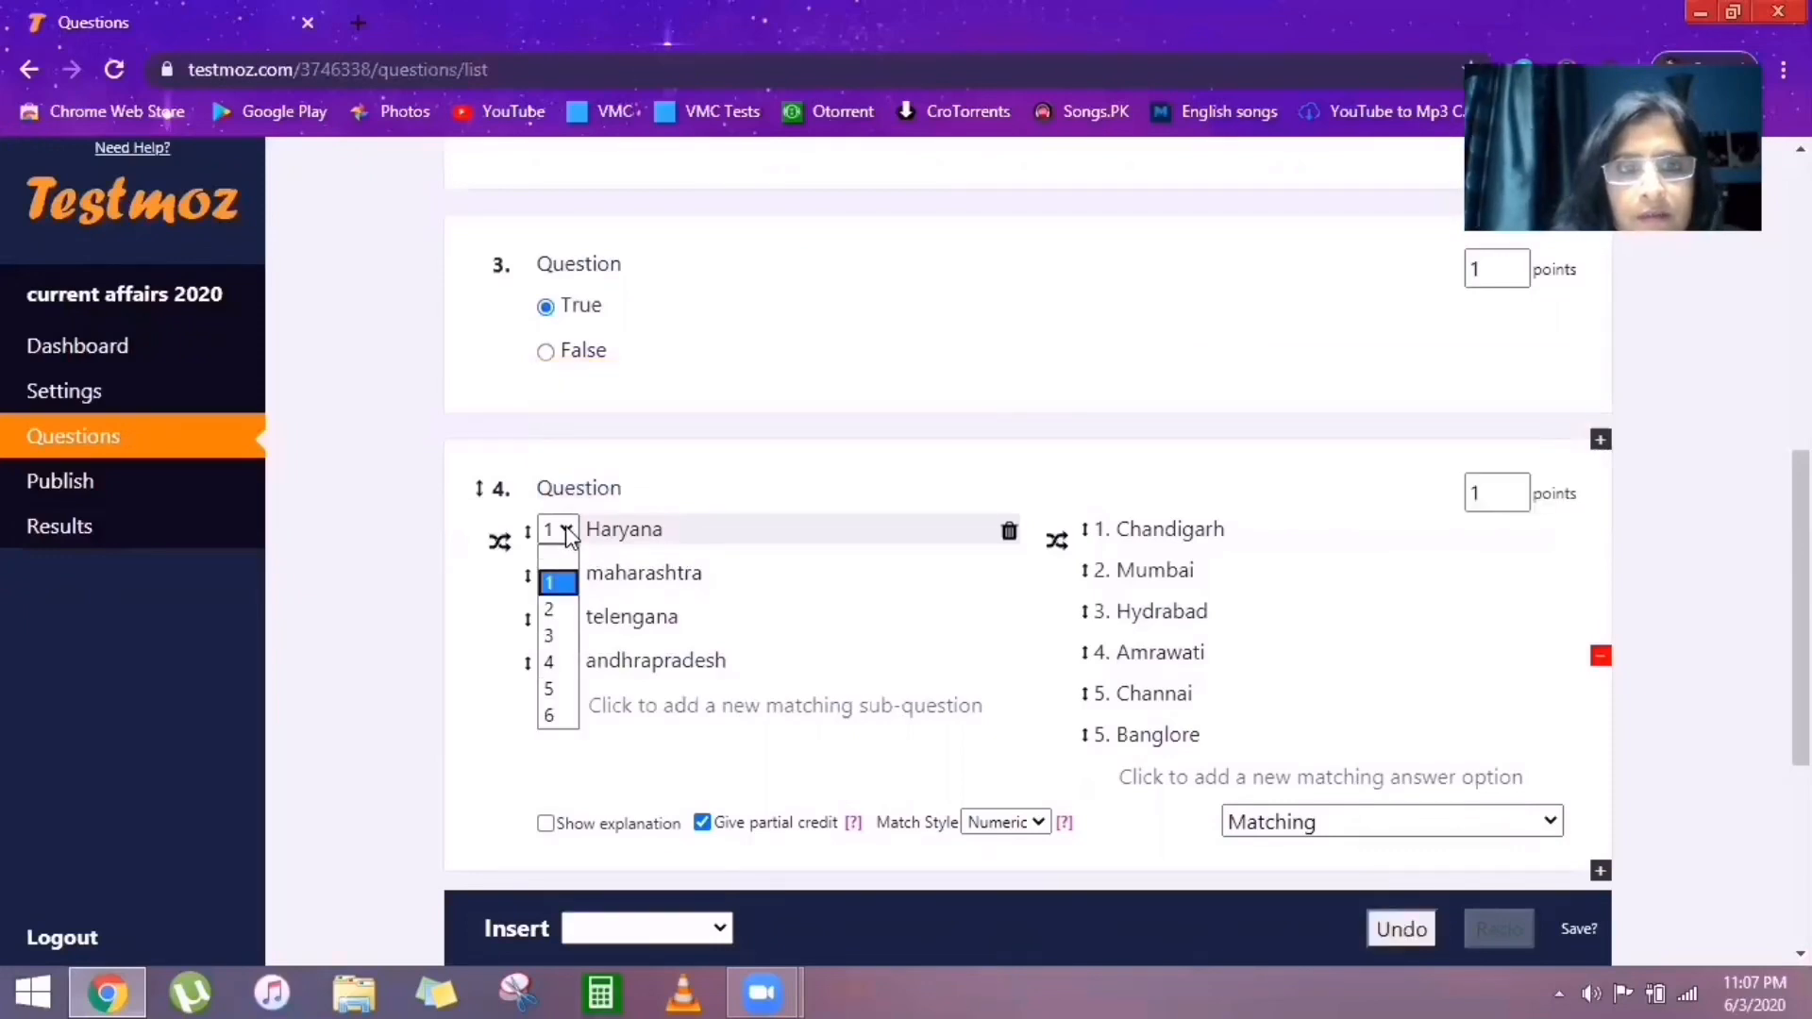
pyautogui.click(560, 586)
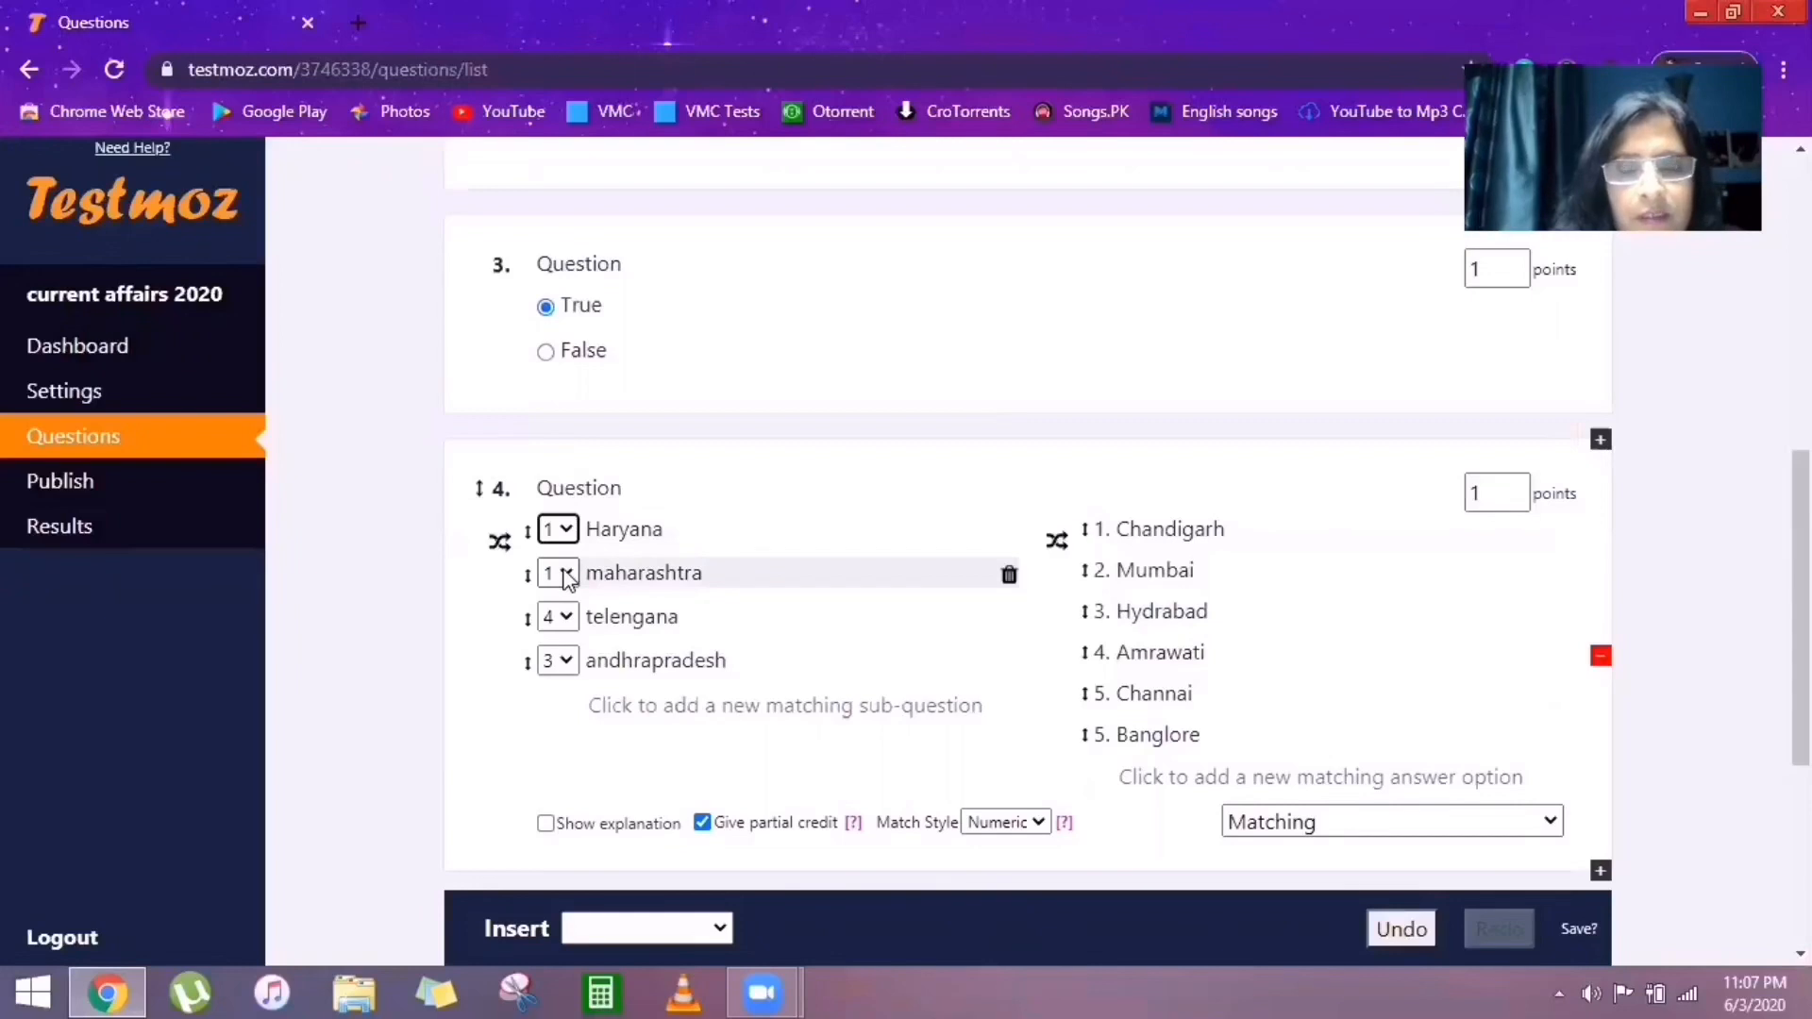
pyautogui.click(567, 575)
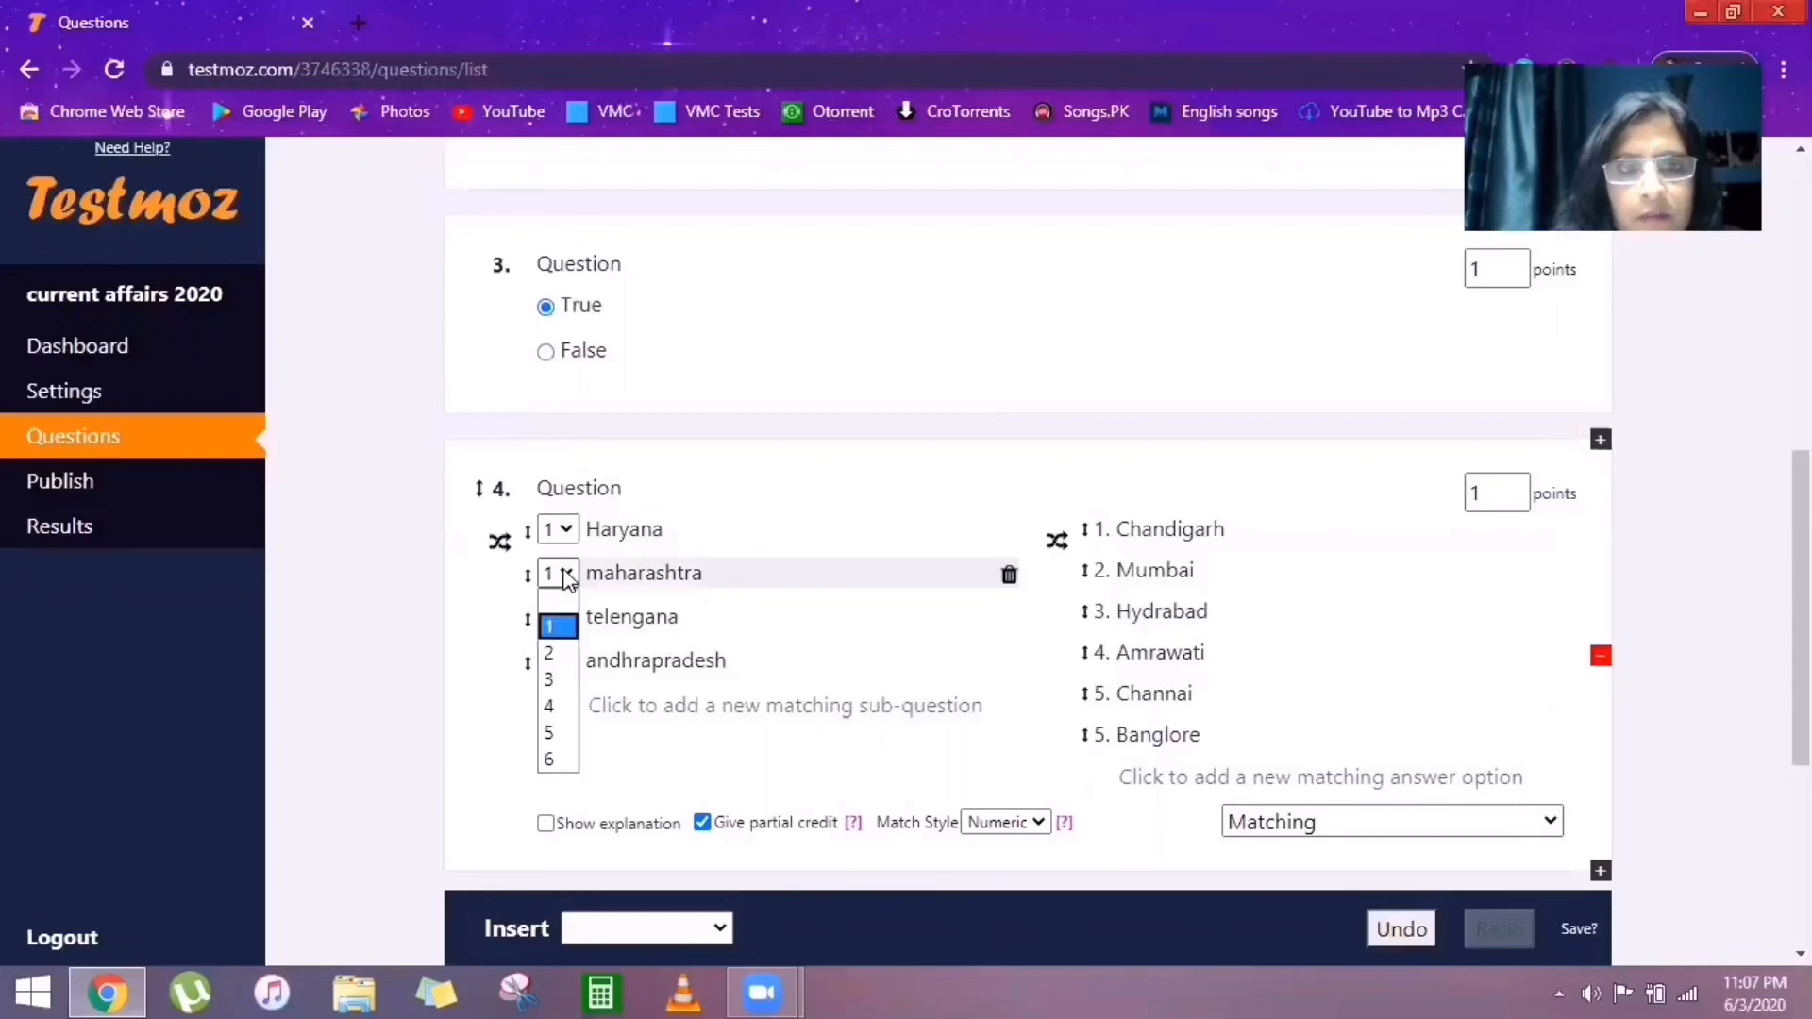
pyautogui.click(559, 653)
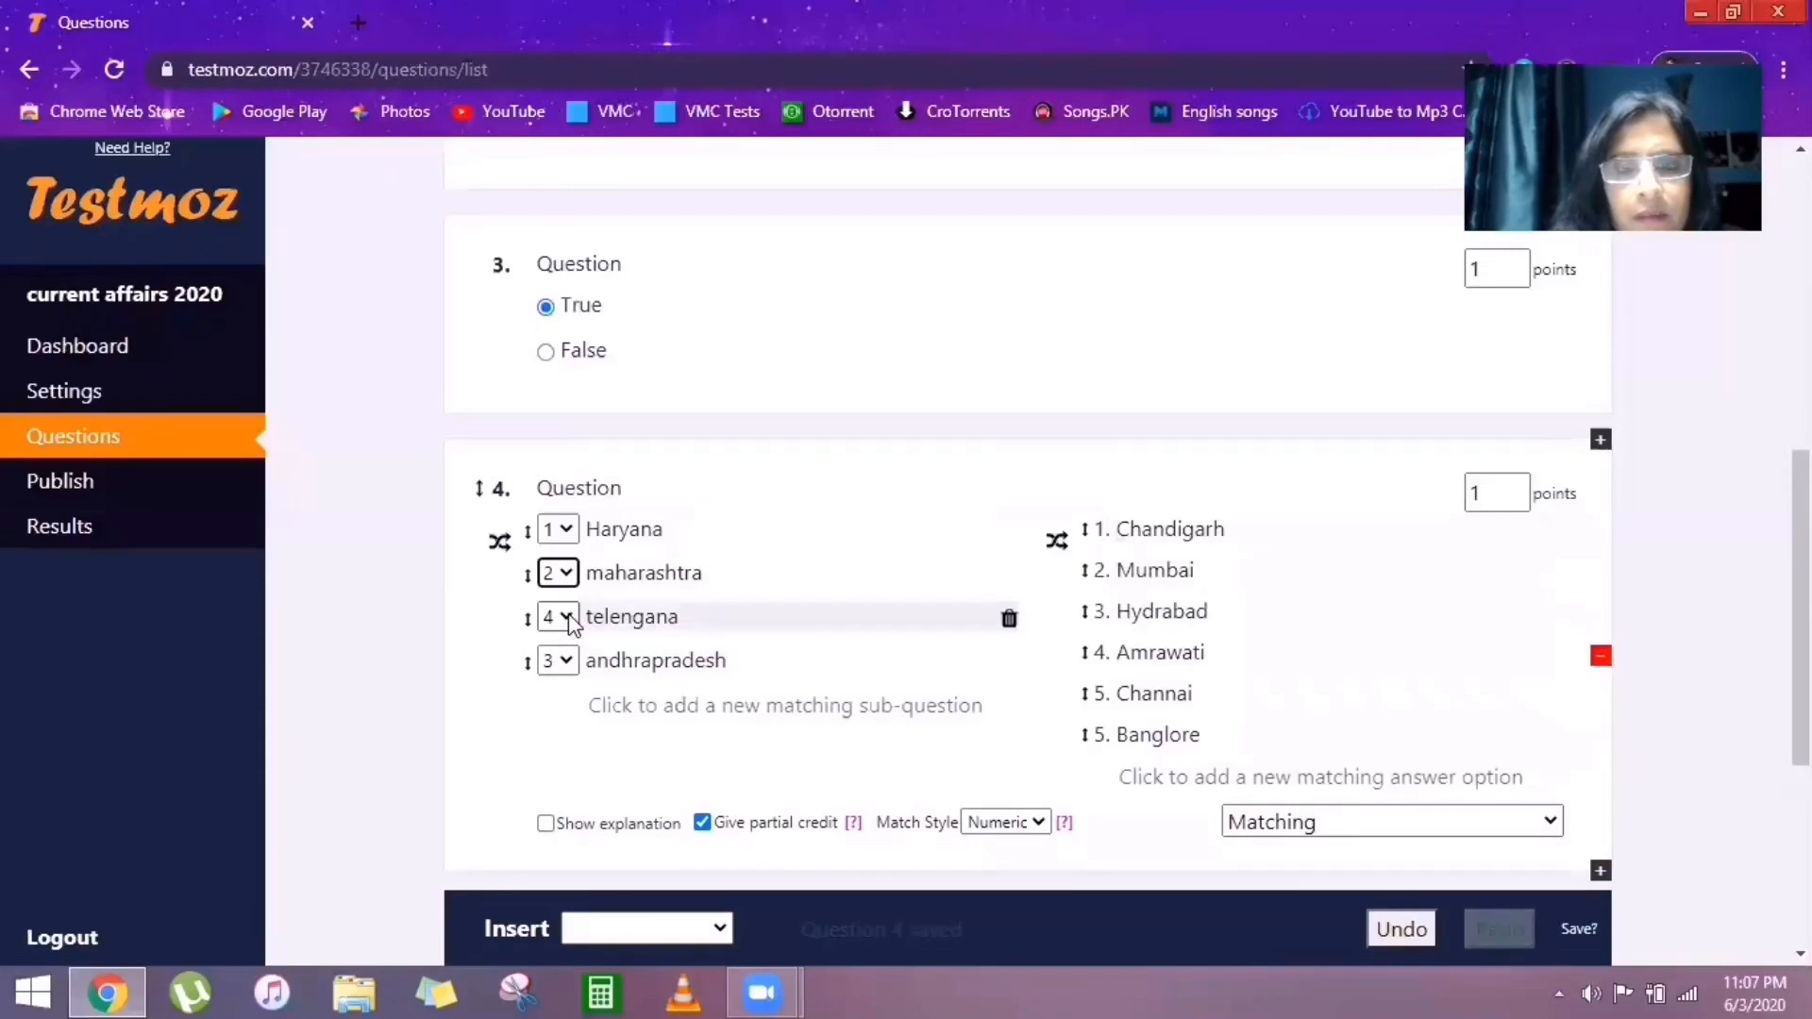
pyautogui.click(565, 617)
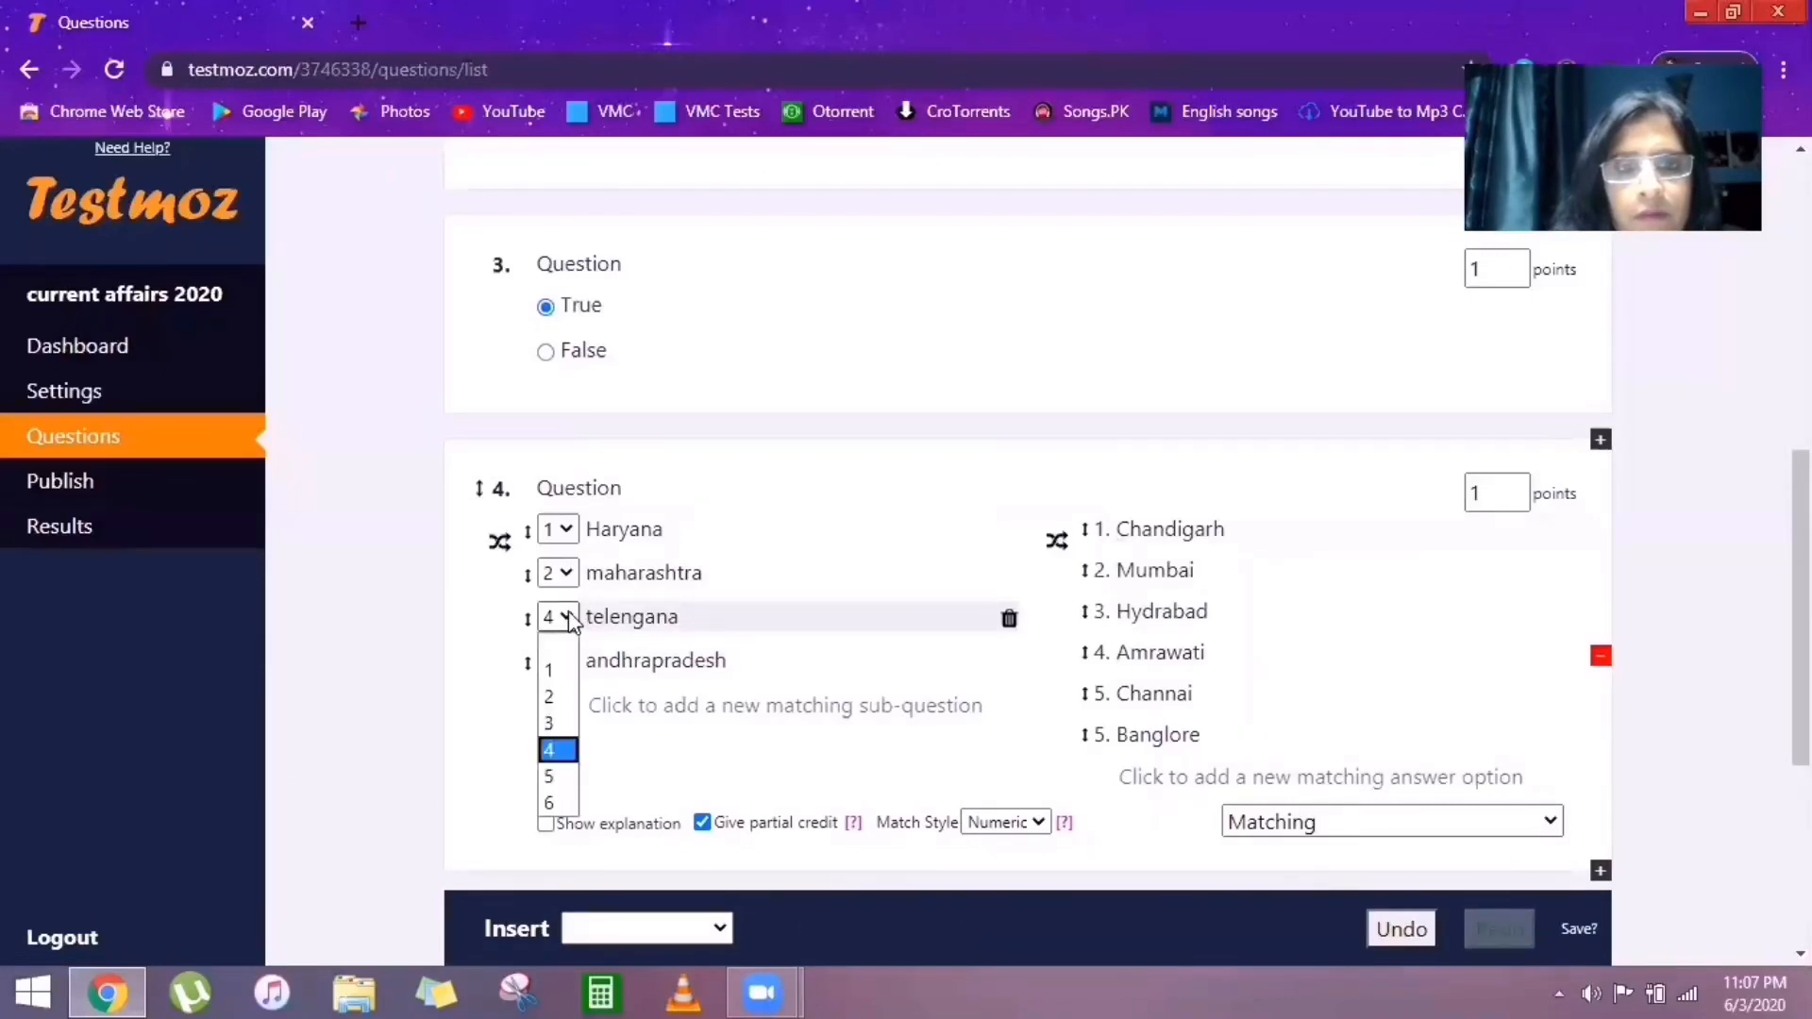
pyautogui.click(569, 724)
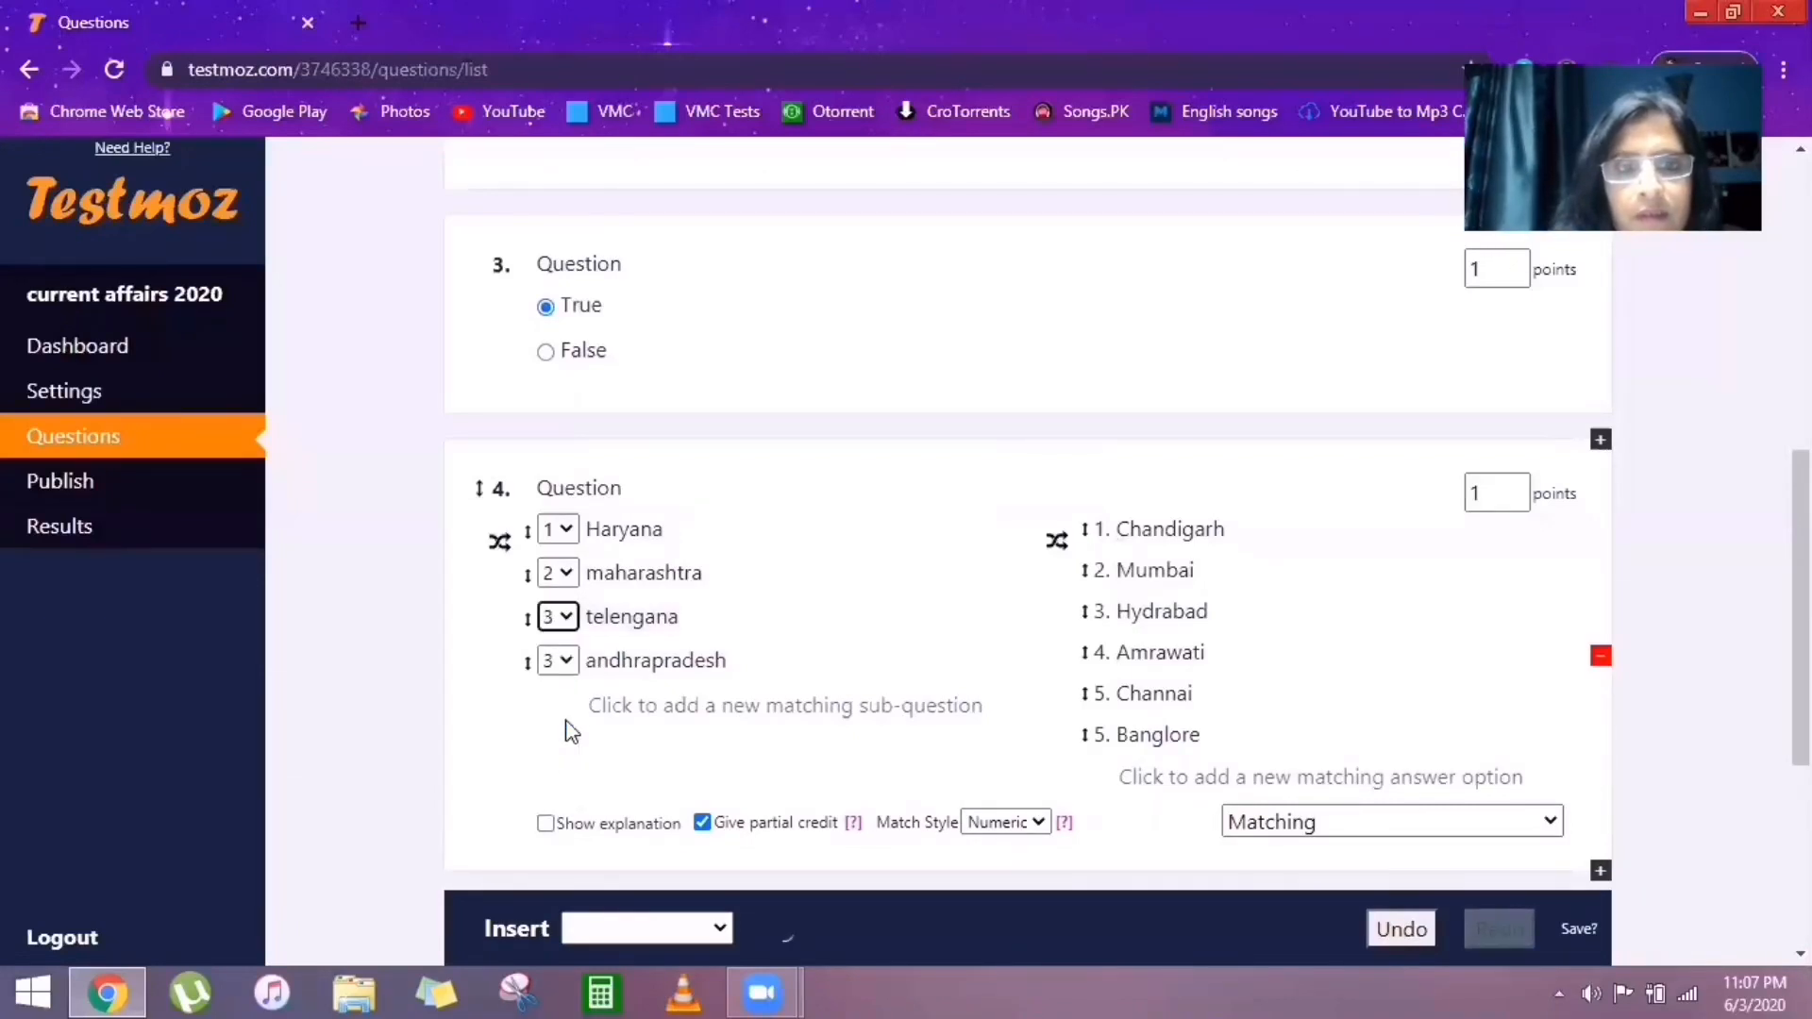
pyautogui.click(565, 661)
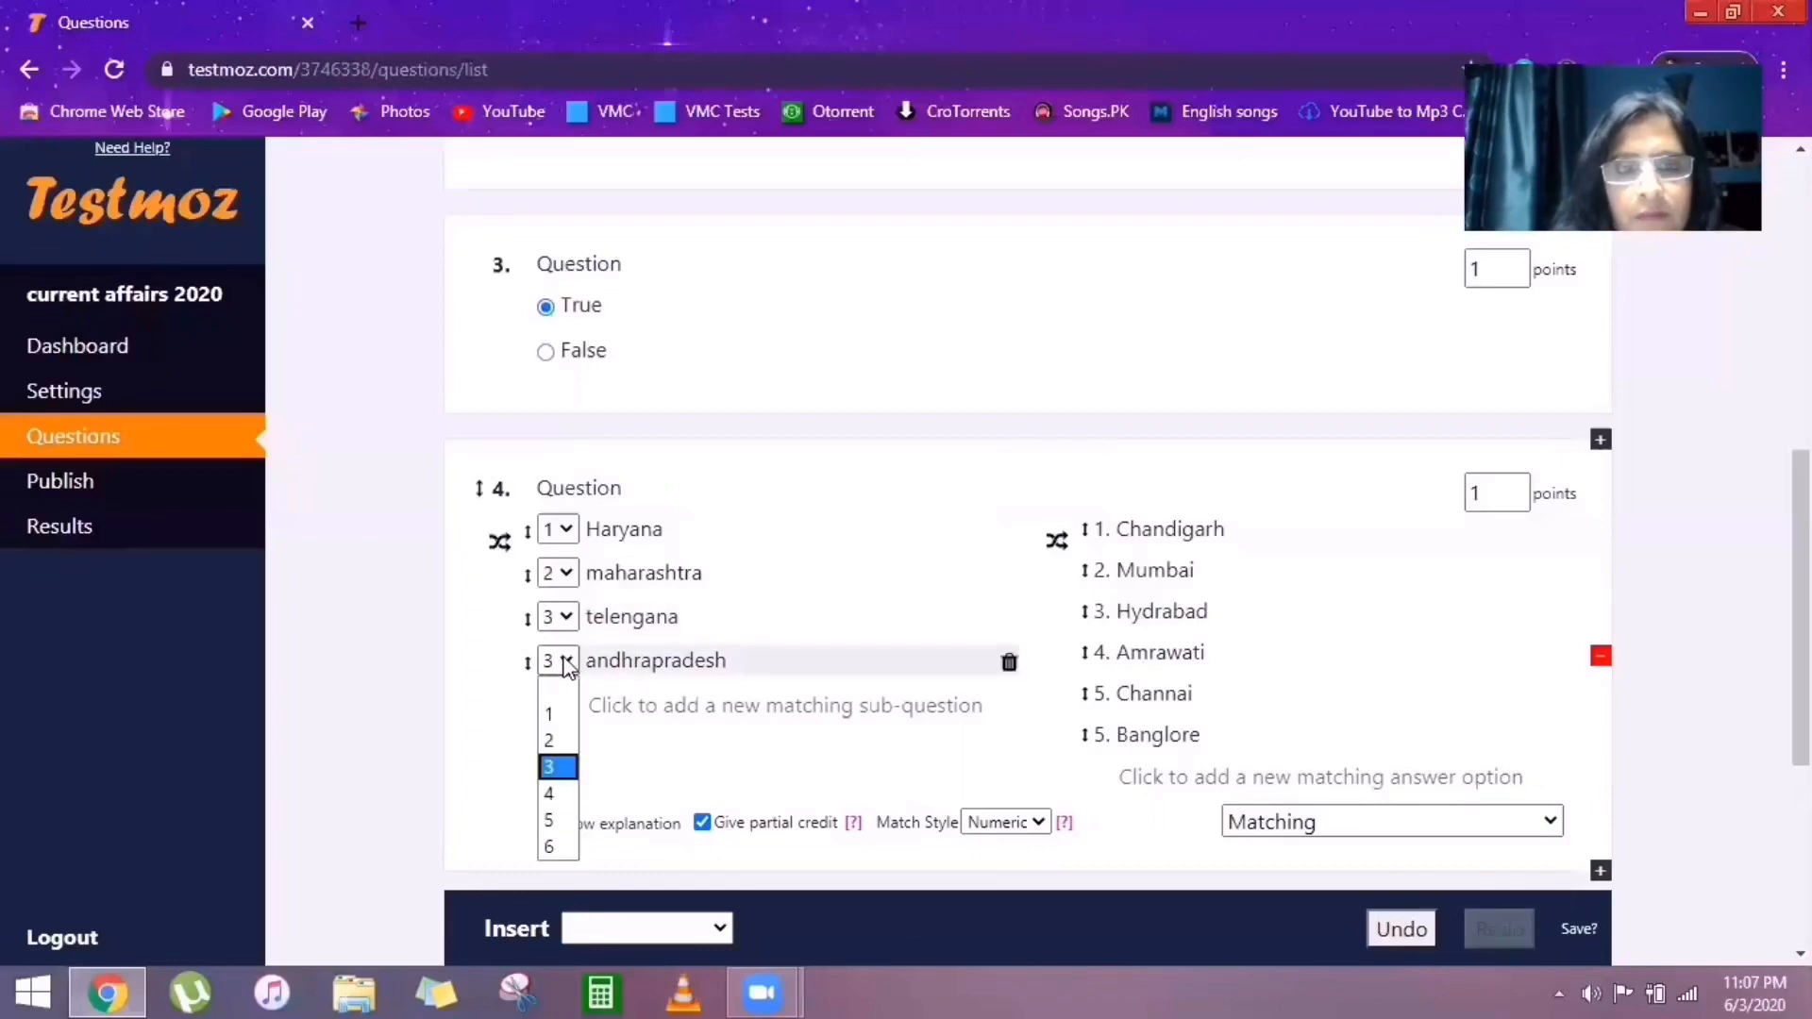
pyautogui.click(558, 795)
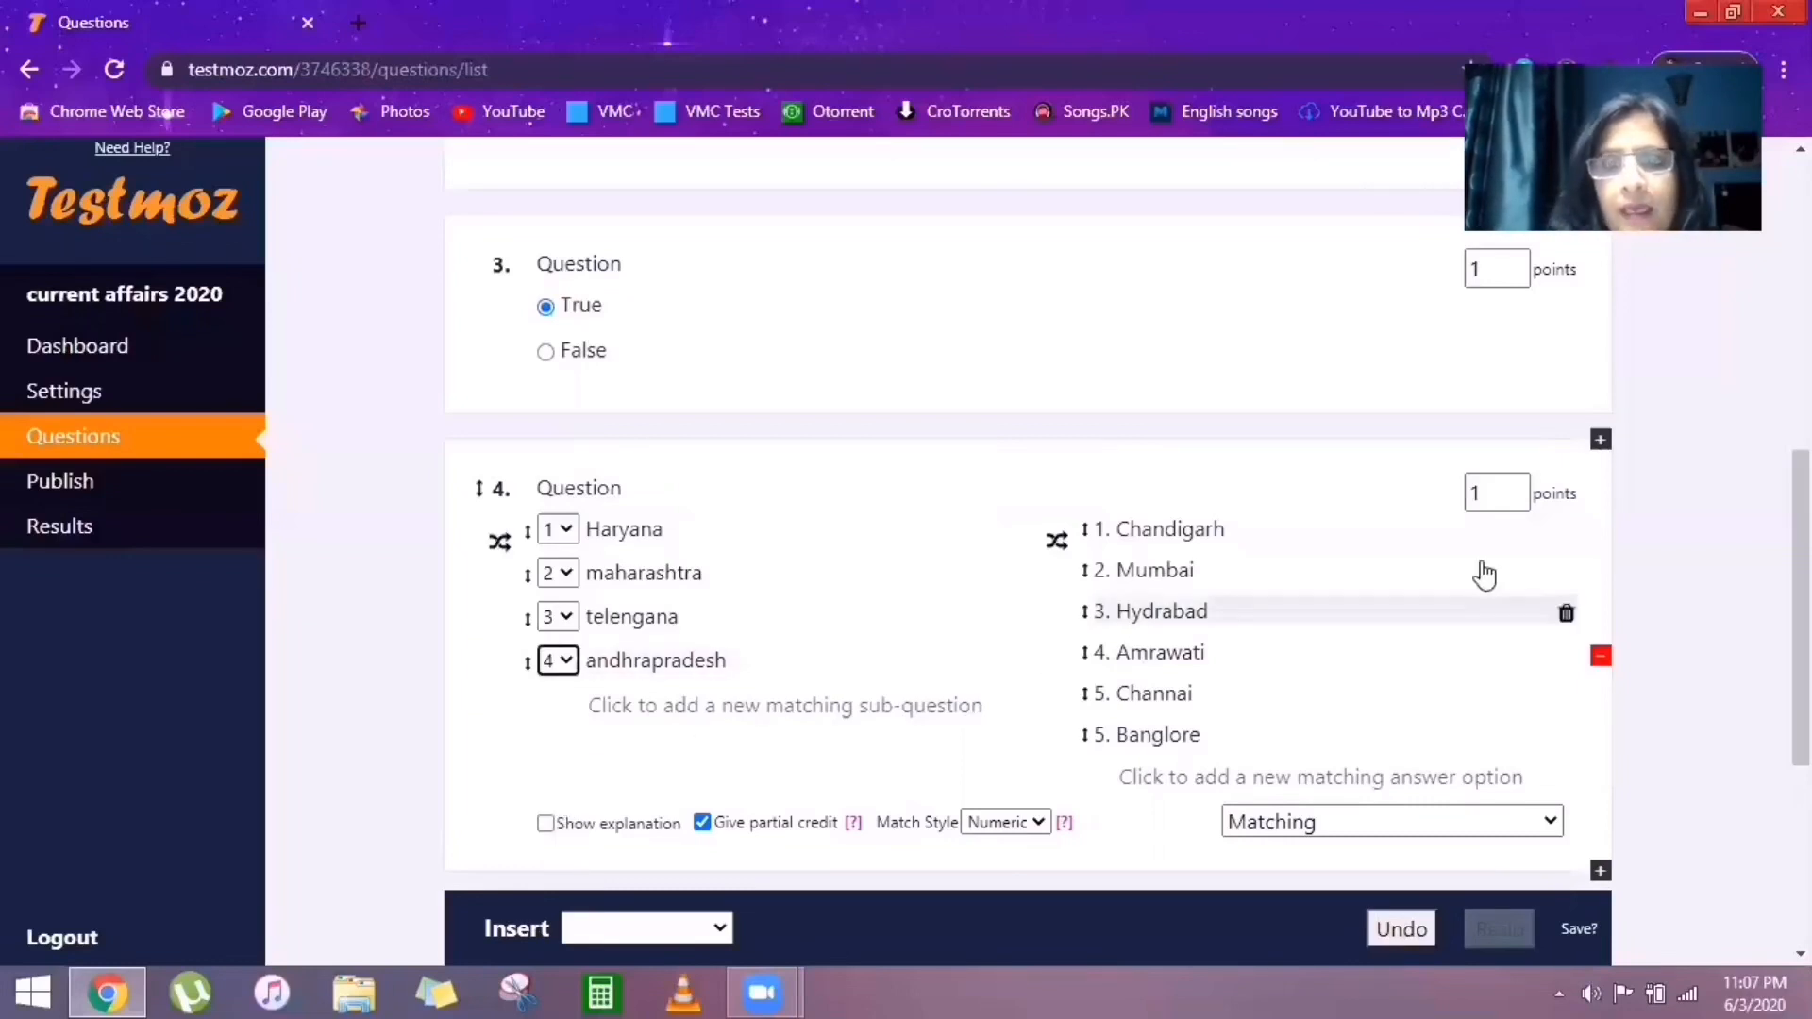
pyautogui.click(1516, 487)
pyautogui.click(1516, 487)
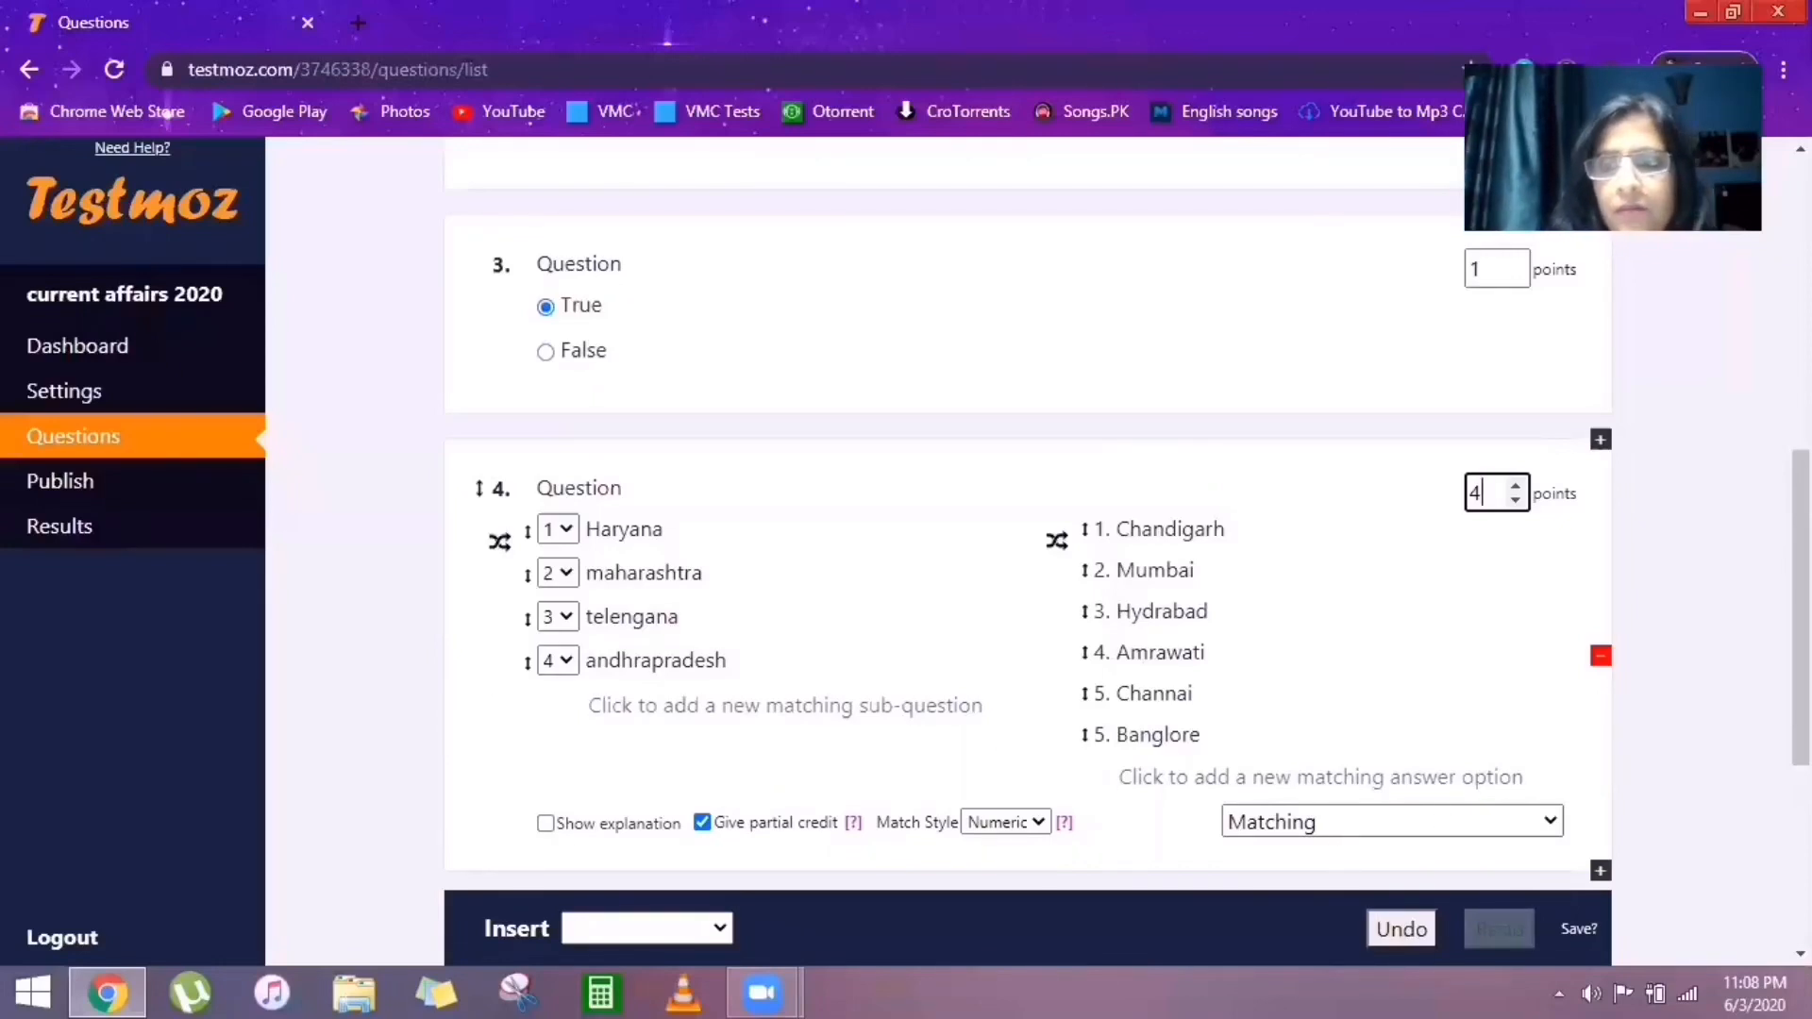
# Add a graded Fill in the blank question as question 5.
pyautogui.scroll(-3, 1029, 500)
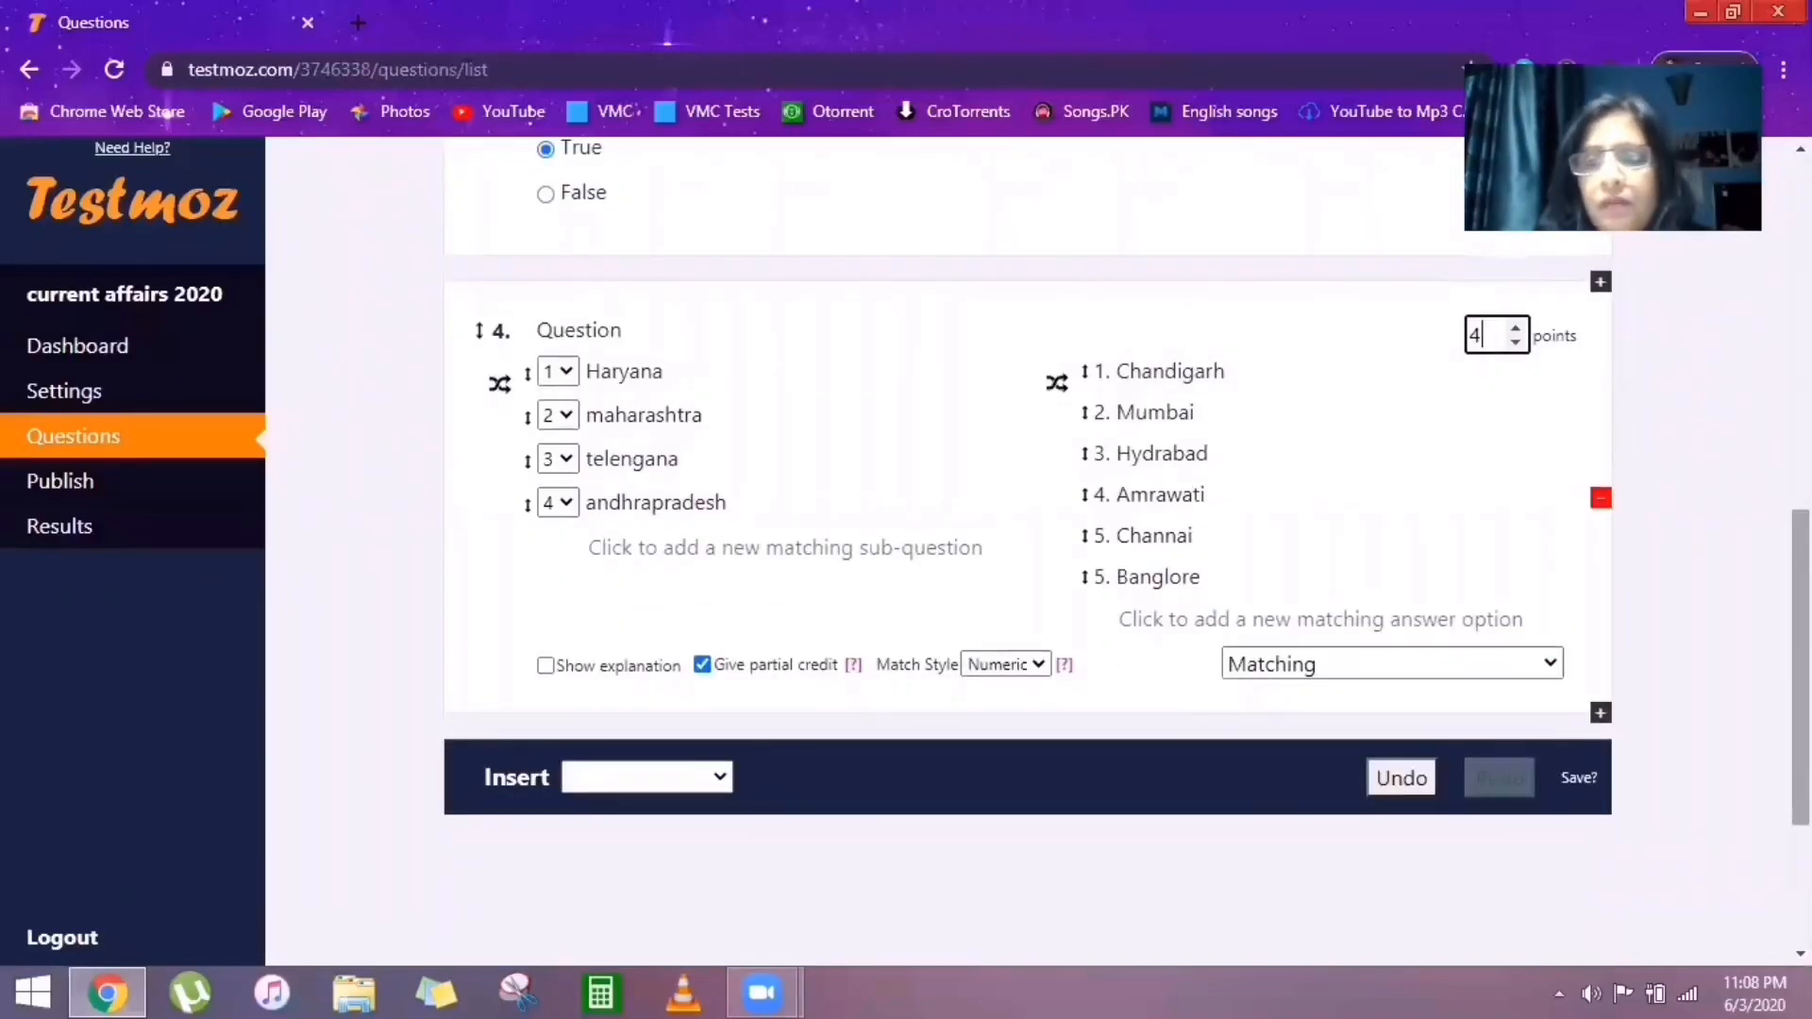
pyautogui.moveTo(1801, 668)
pyautogui.mouseDown()
pyautogui.moveTo(1801, 606)
pyautogui.moveTo(1801, 654)
pyautogui.mouseUp()
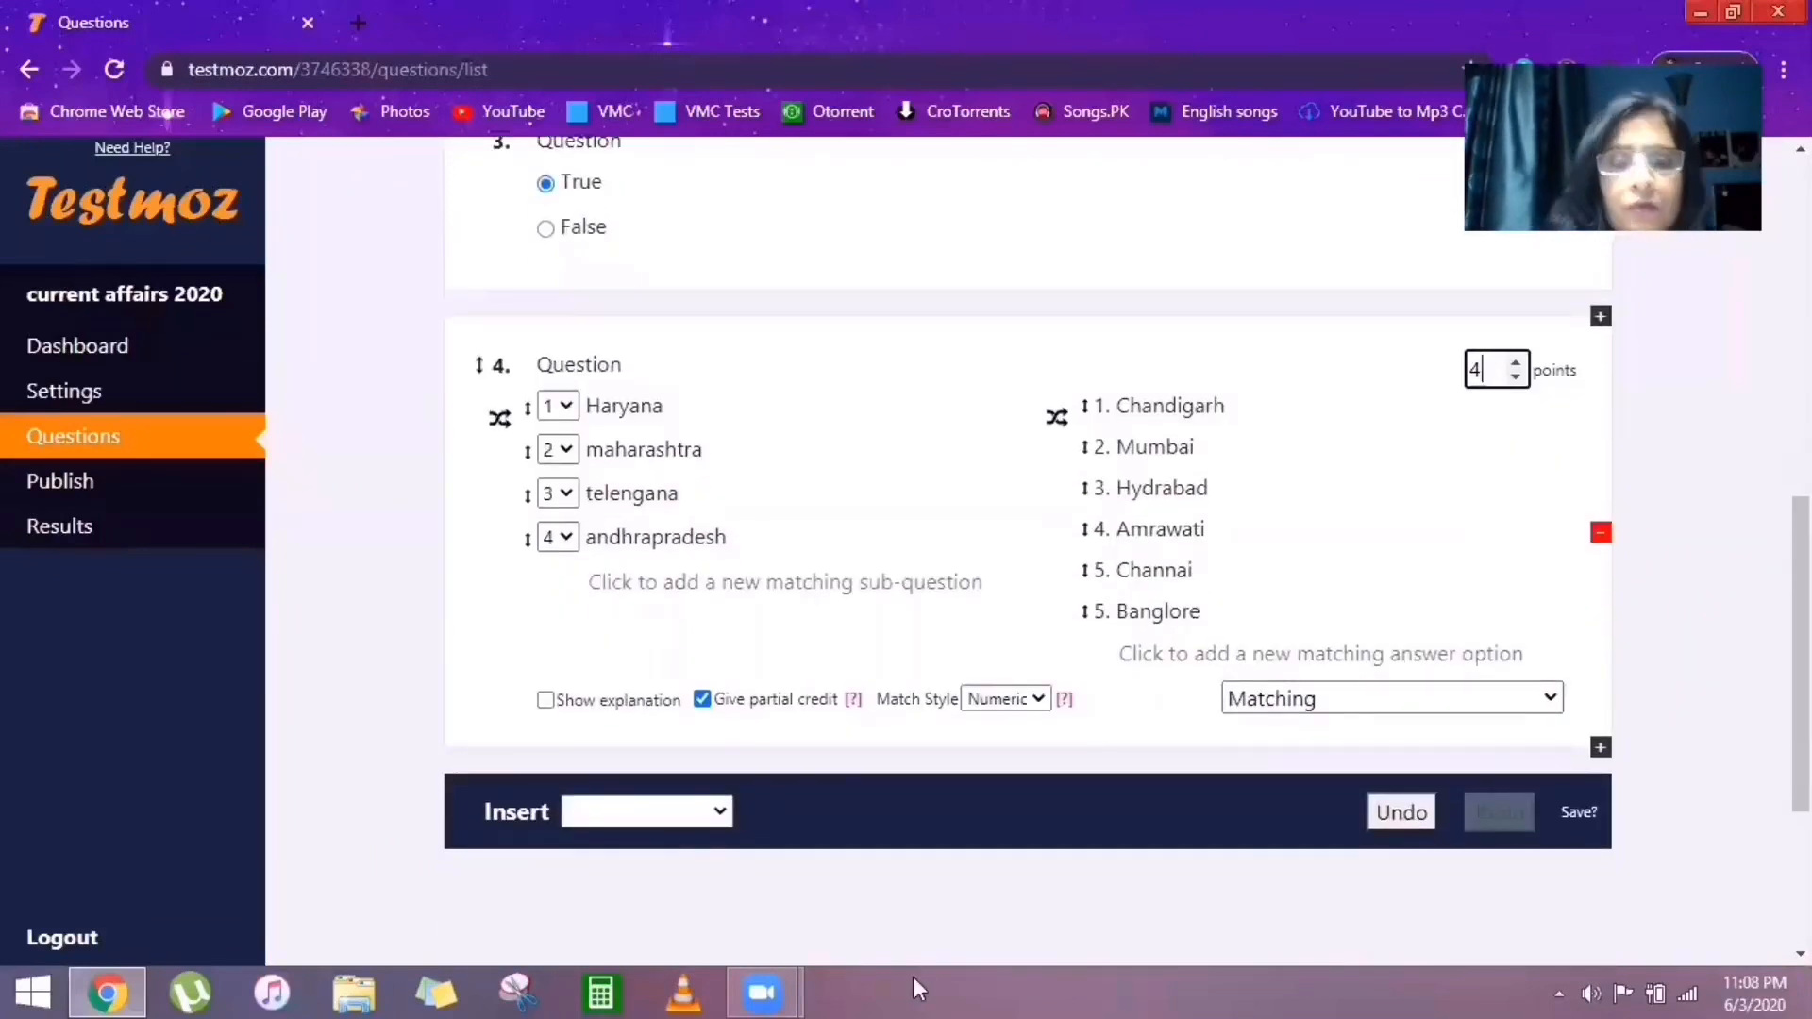
pyautogui.click(720, 814)
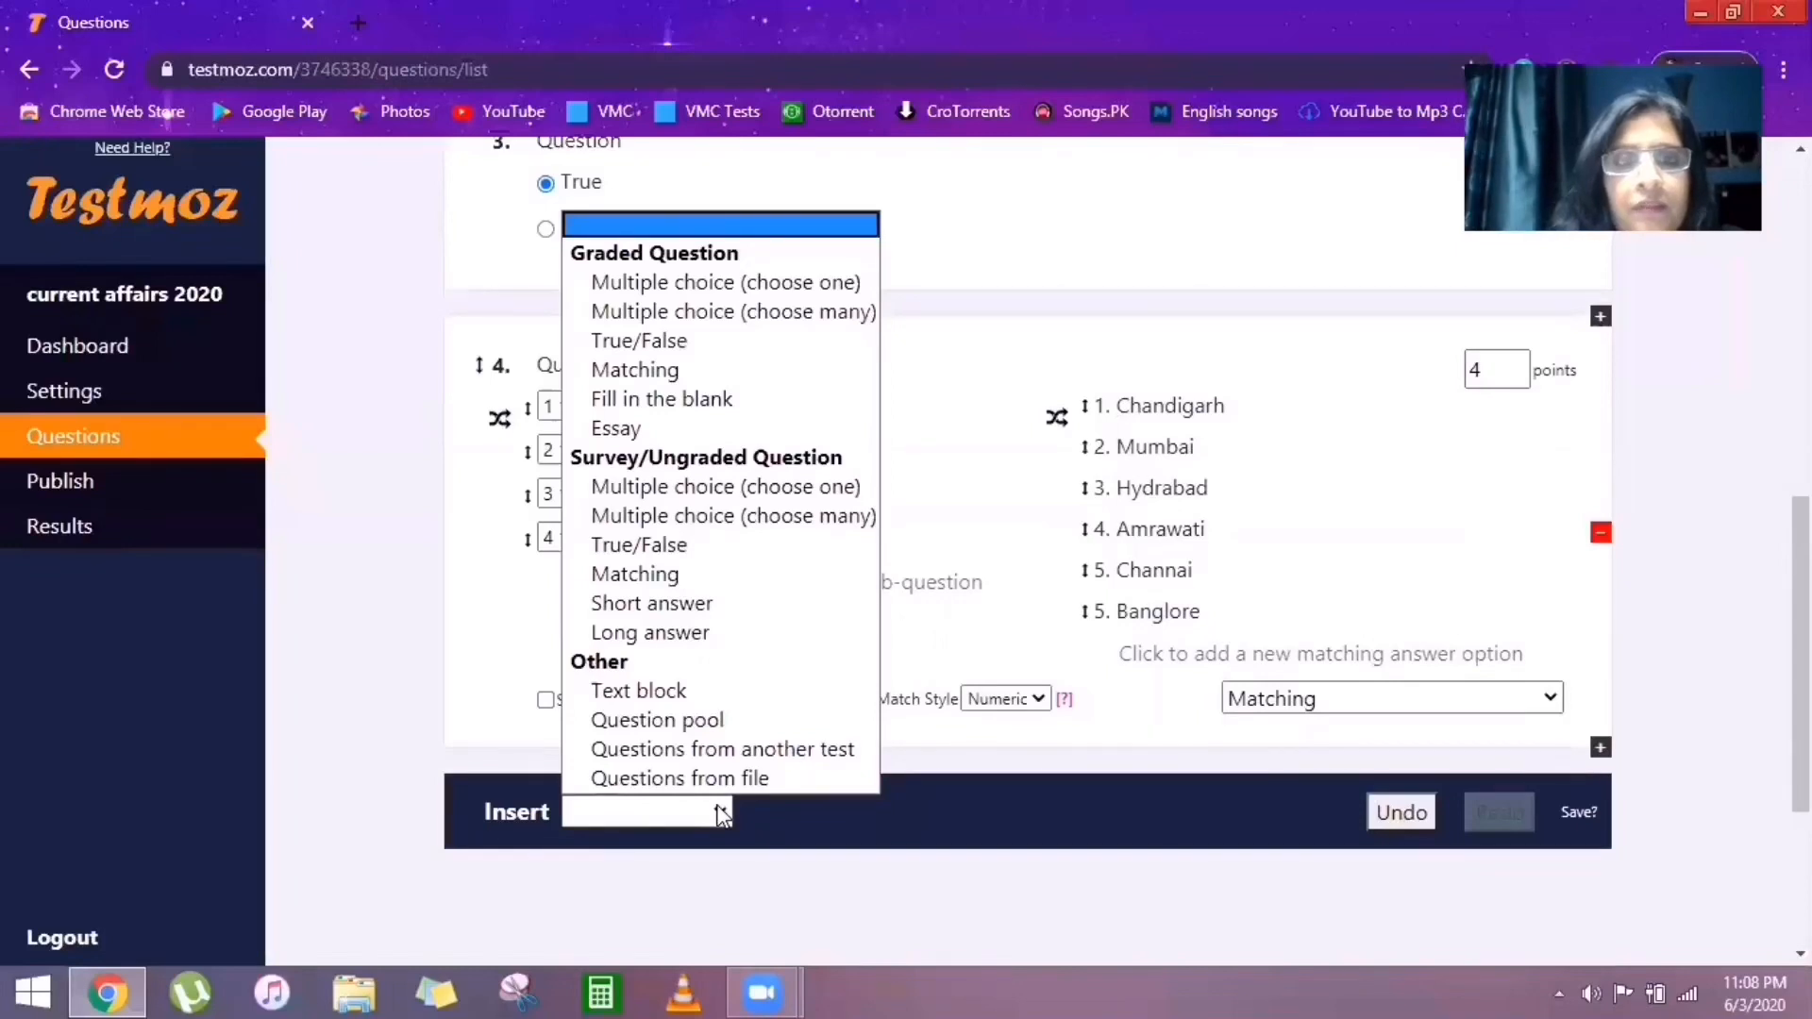
pyautogui.click(721, 814)
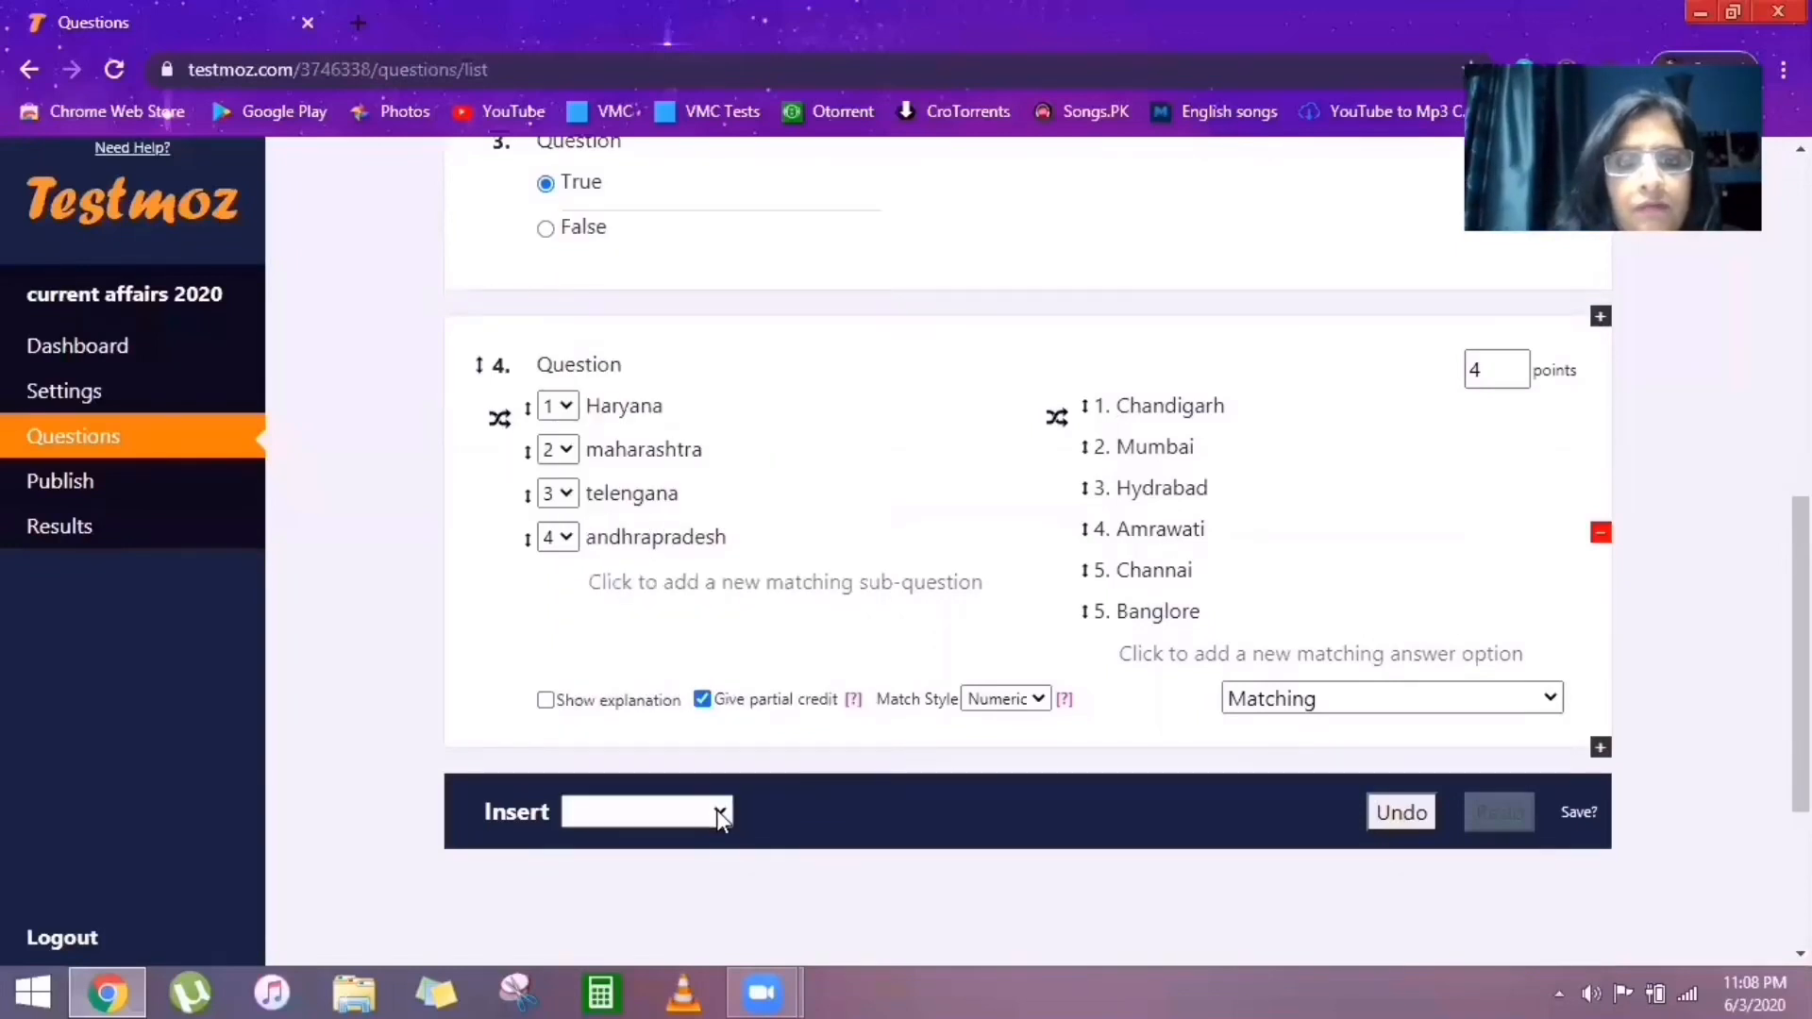
pyautogui.click(718, 812)
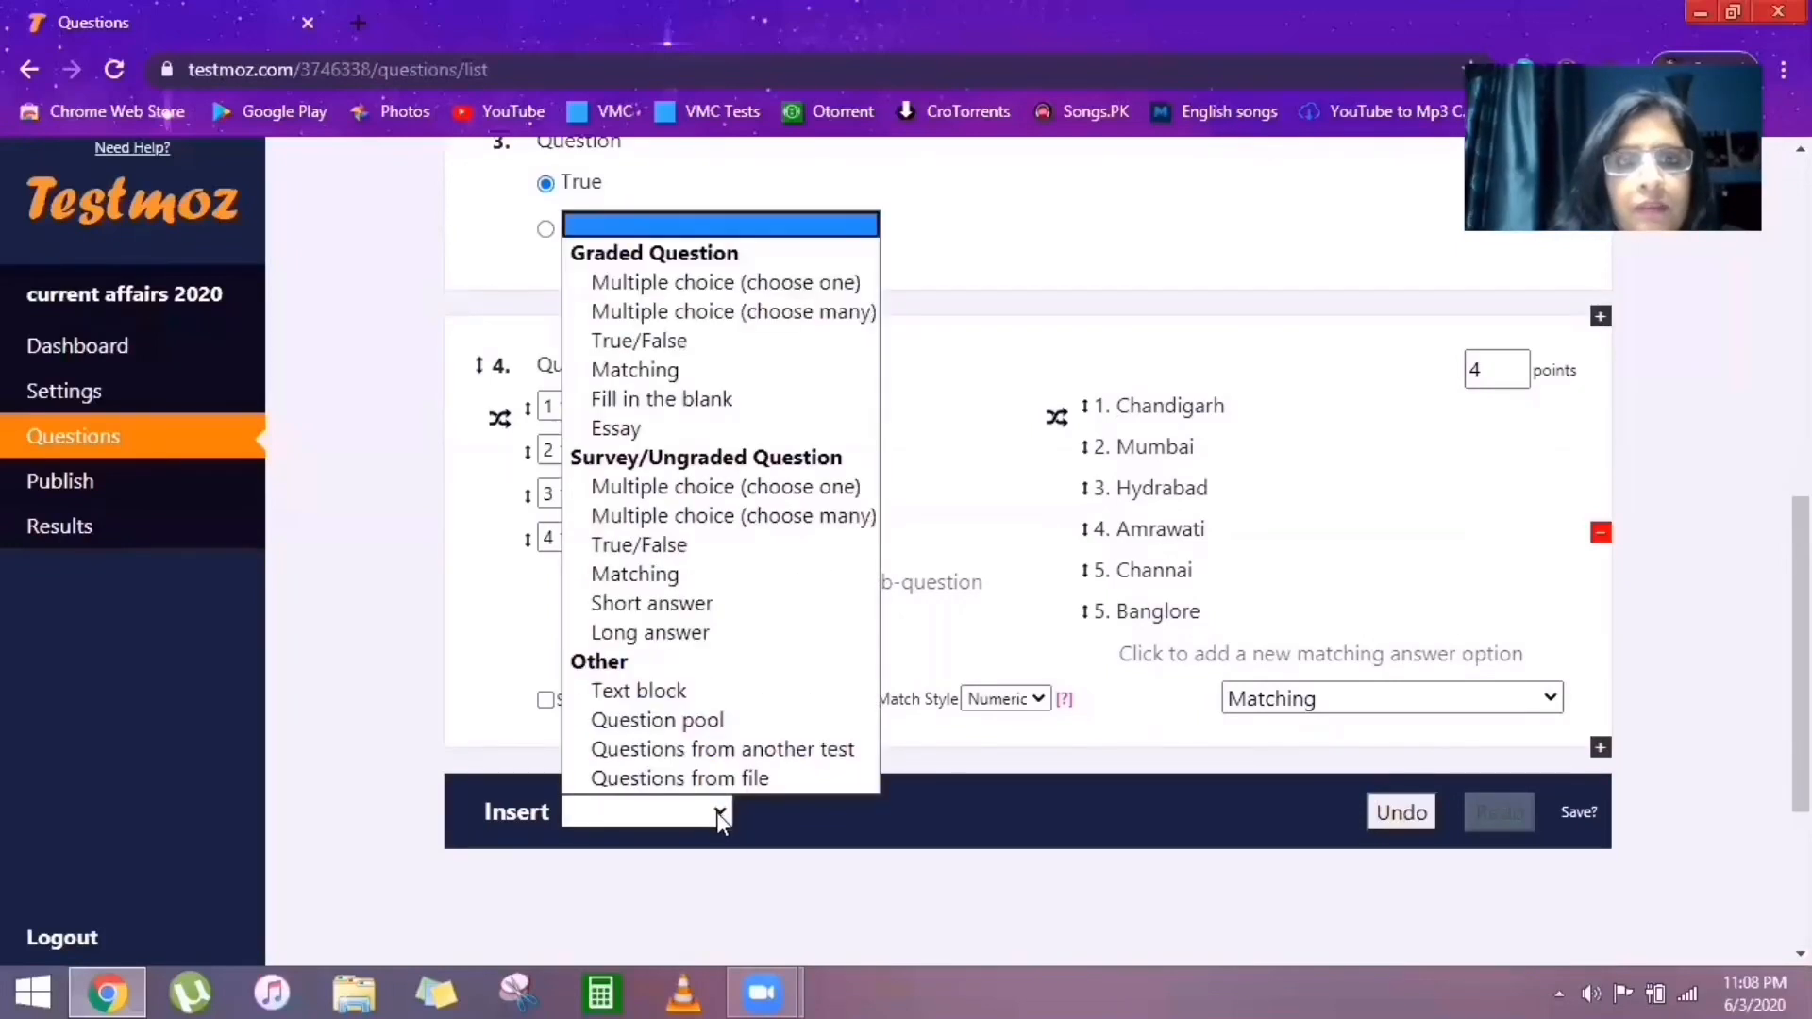
pyautogui.click(662, 408)
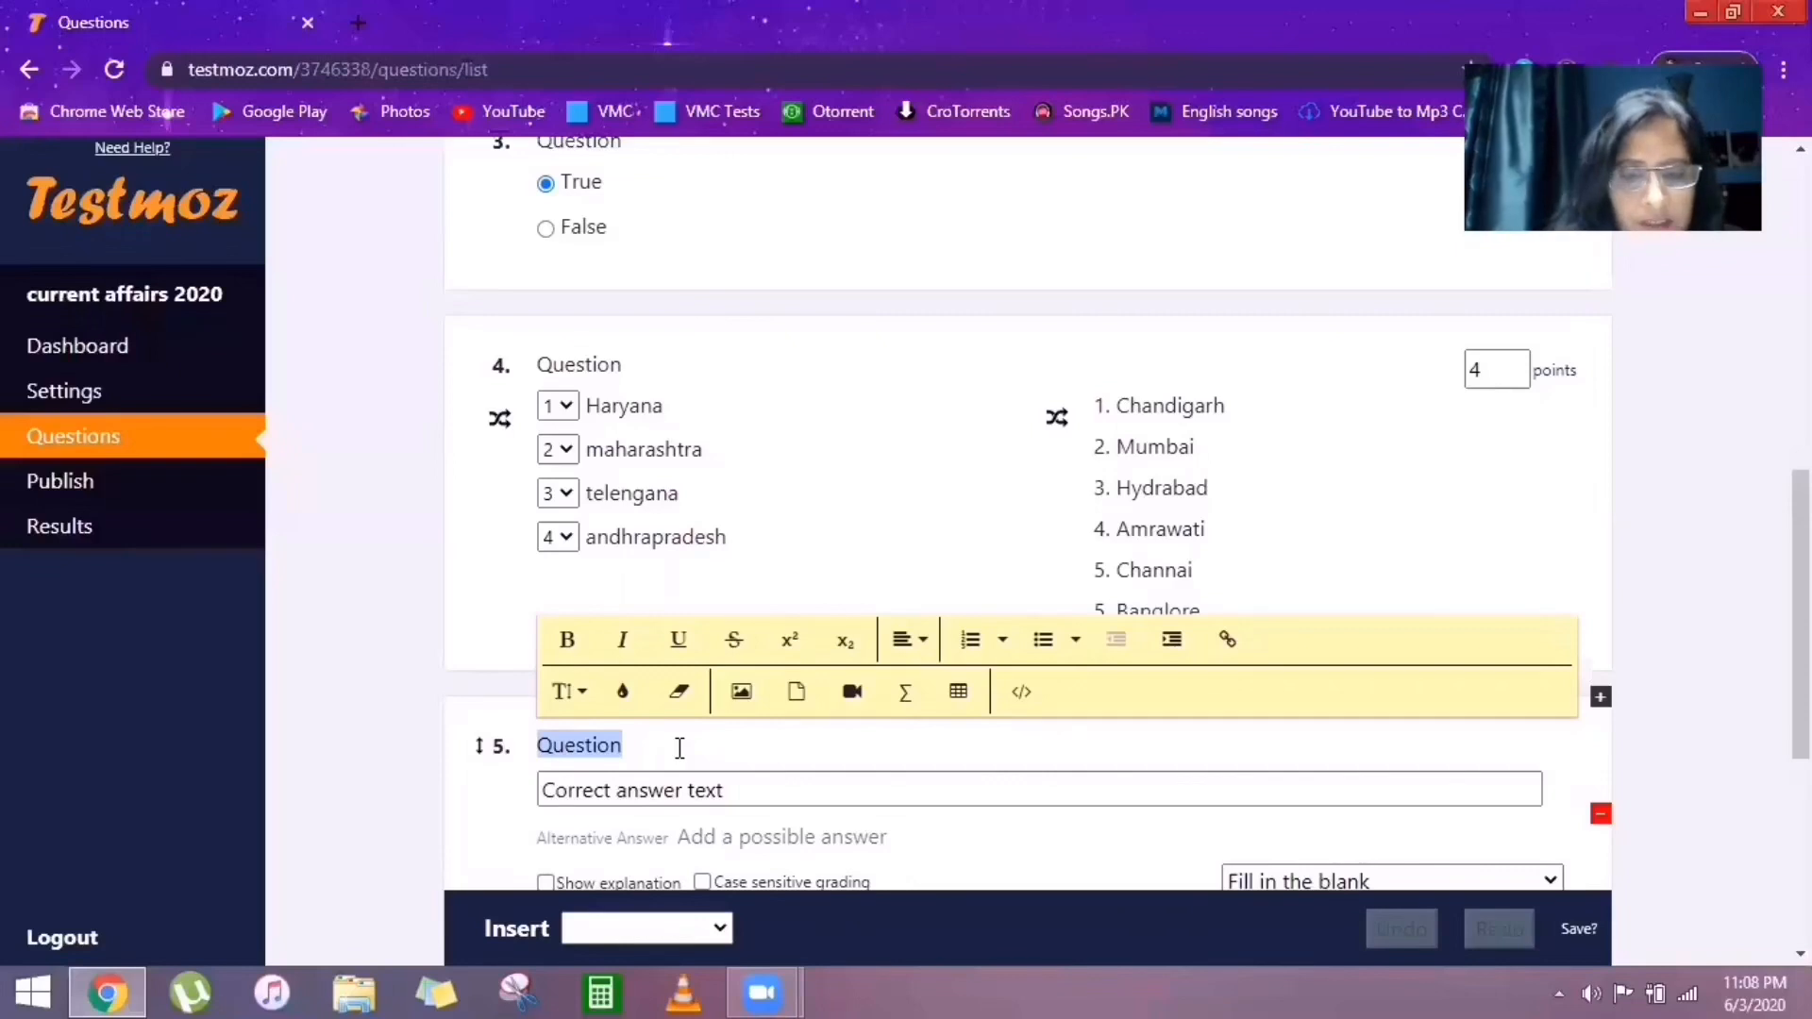
# Enter the question 5 text 'how many states are there in'.
pyautogui.write('how m')
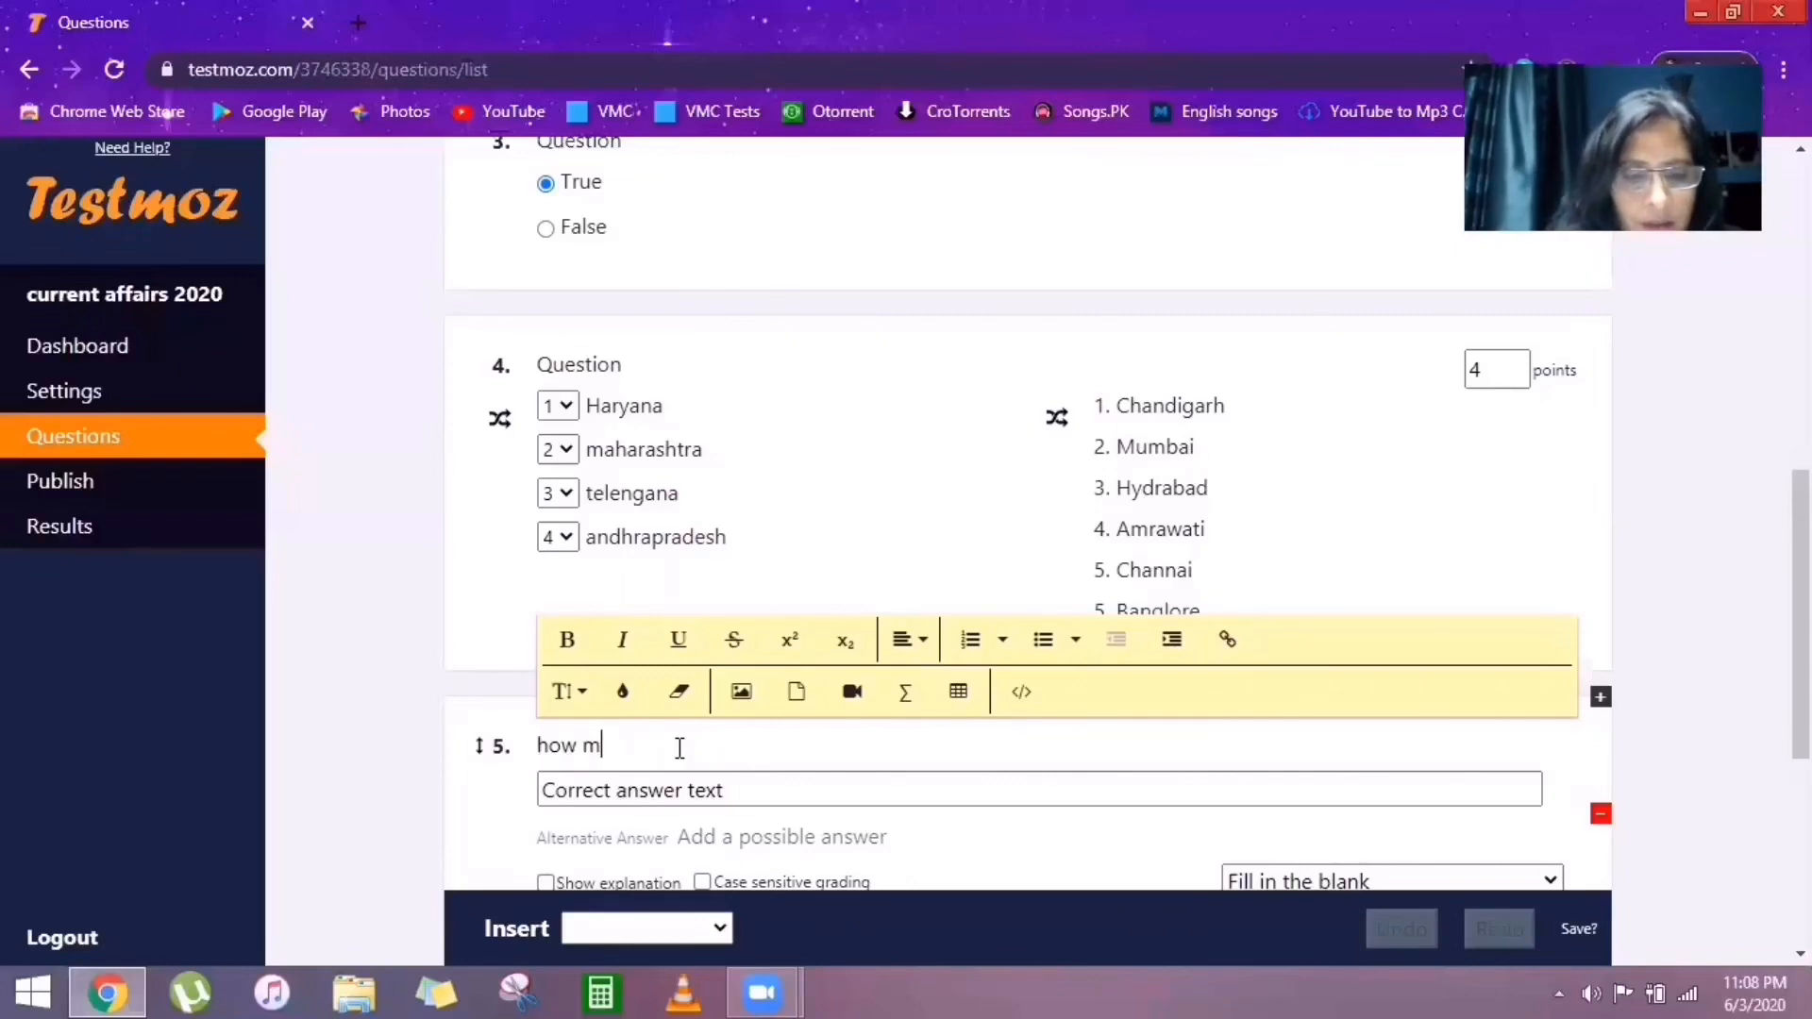
pyautogui.write('any s')
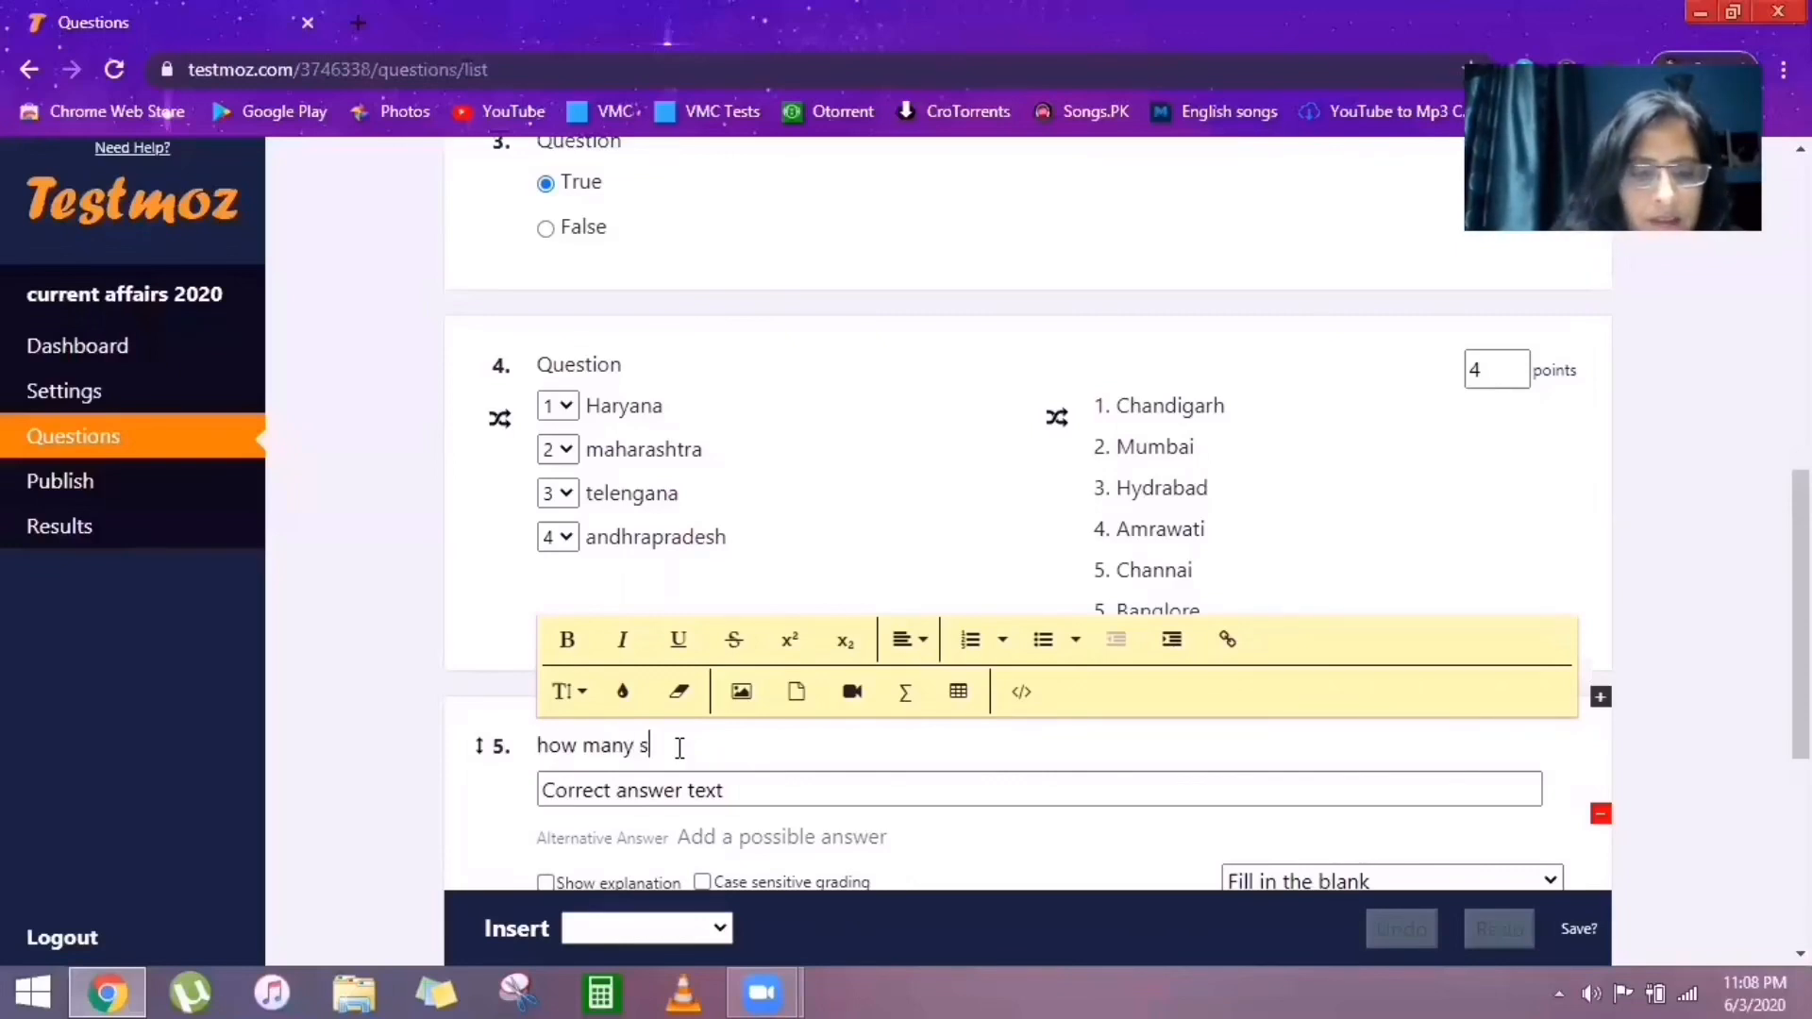
pyautogui.write('tates')
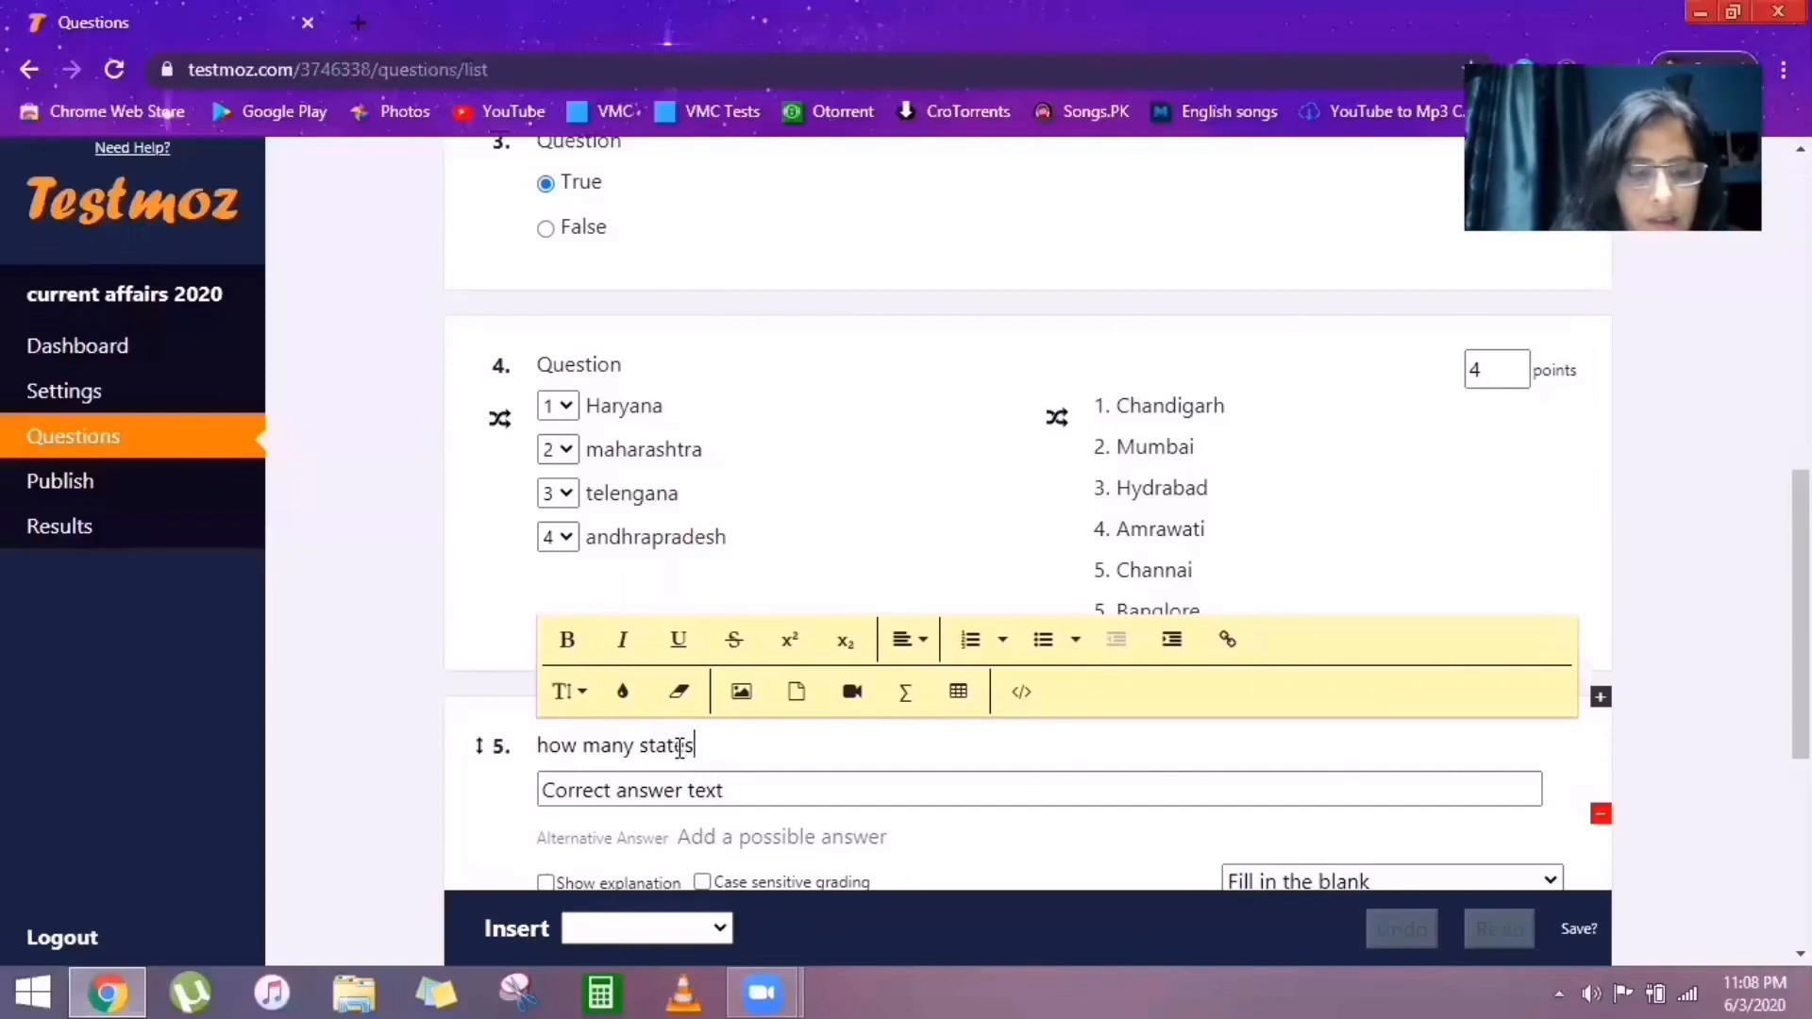
pyautogui.write(' are ')
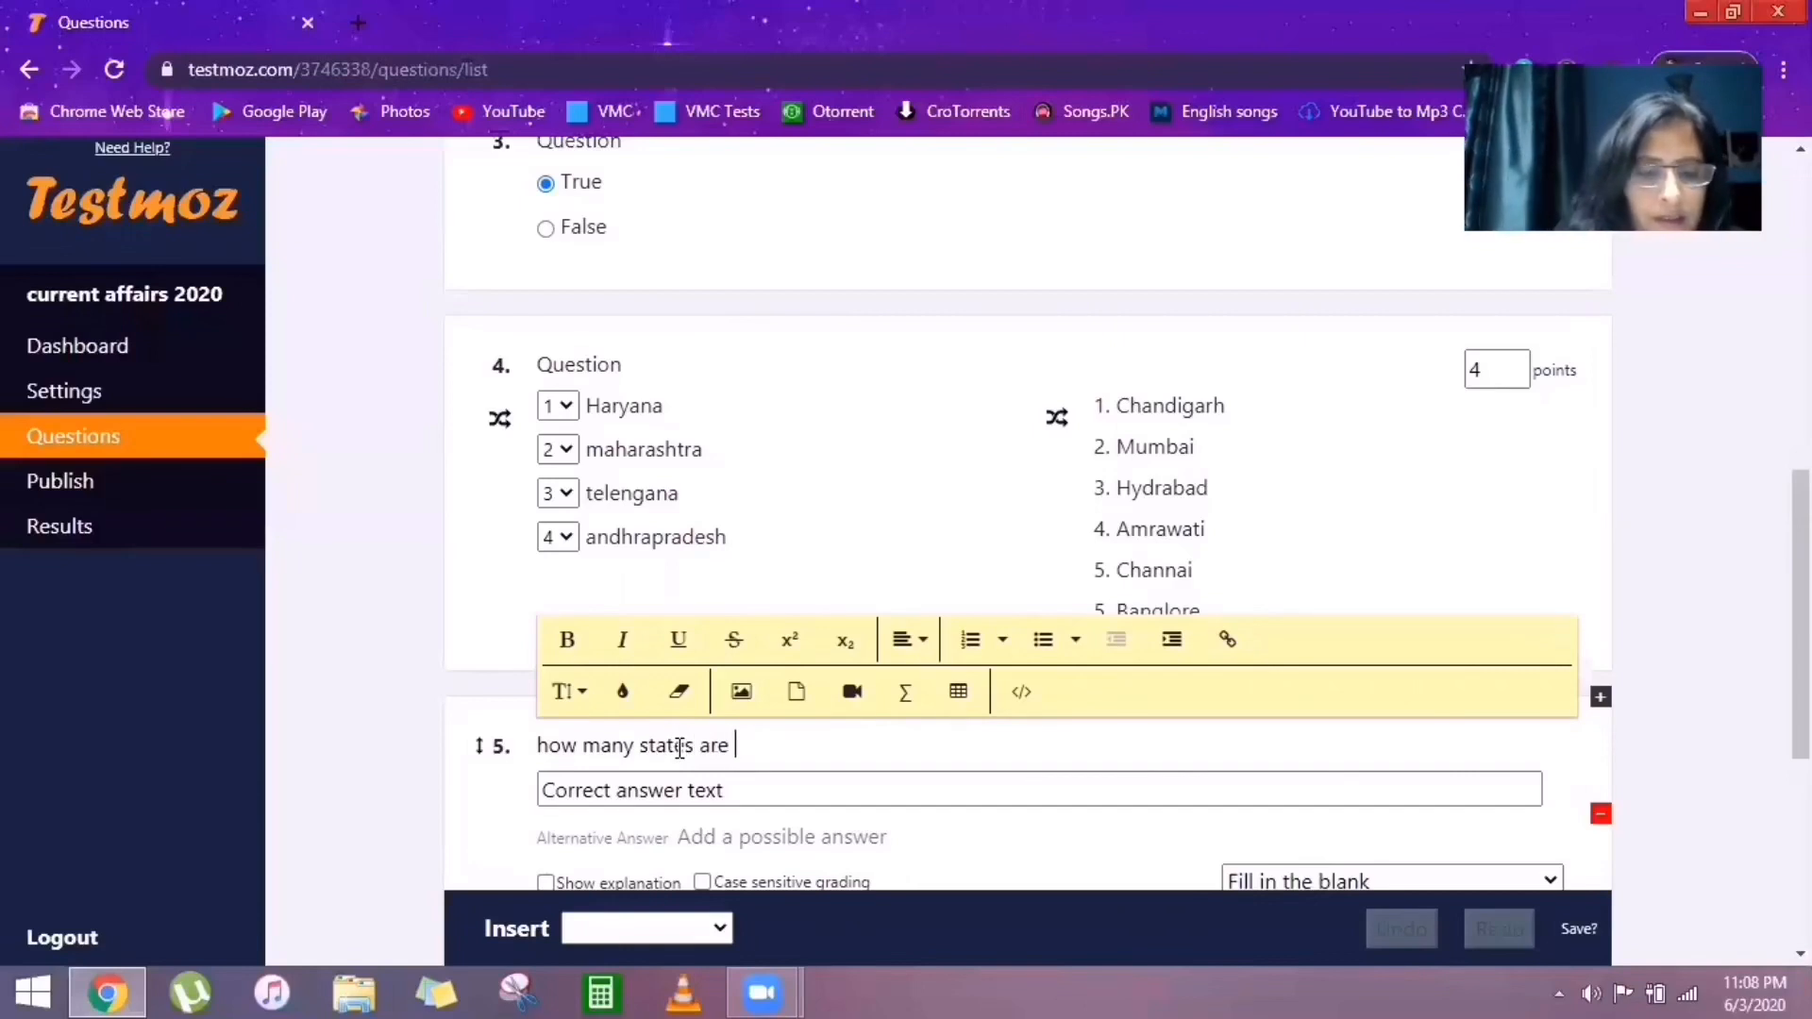
pyautogui.write('there')
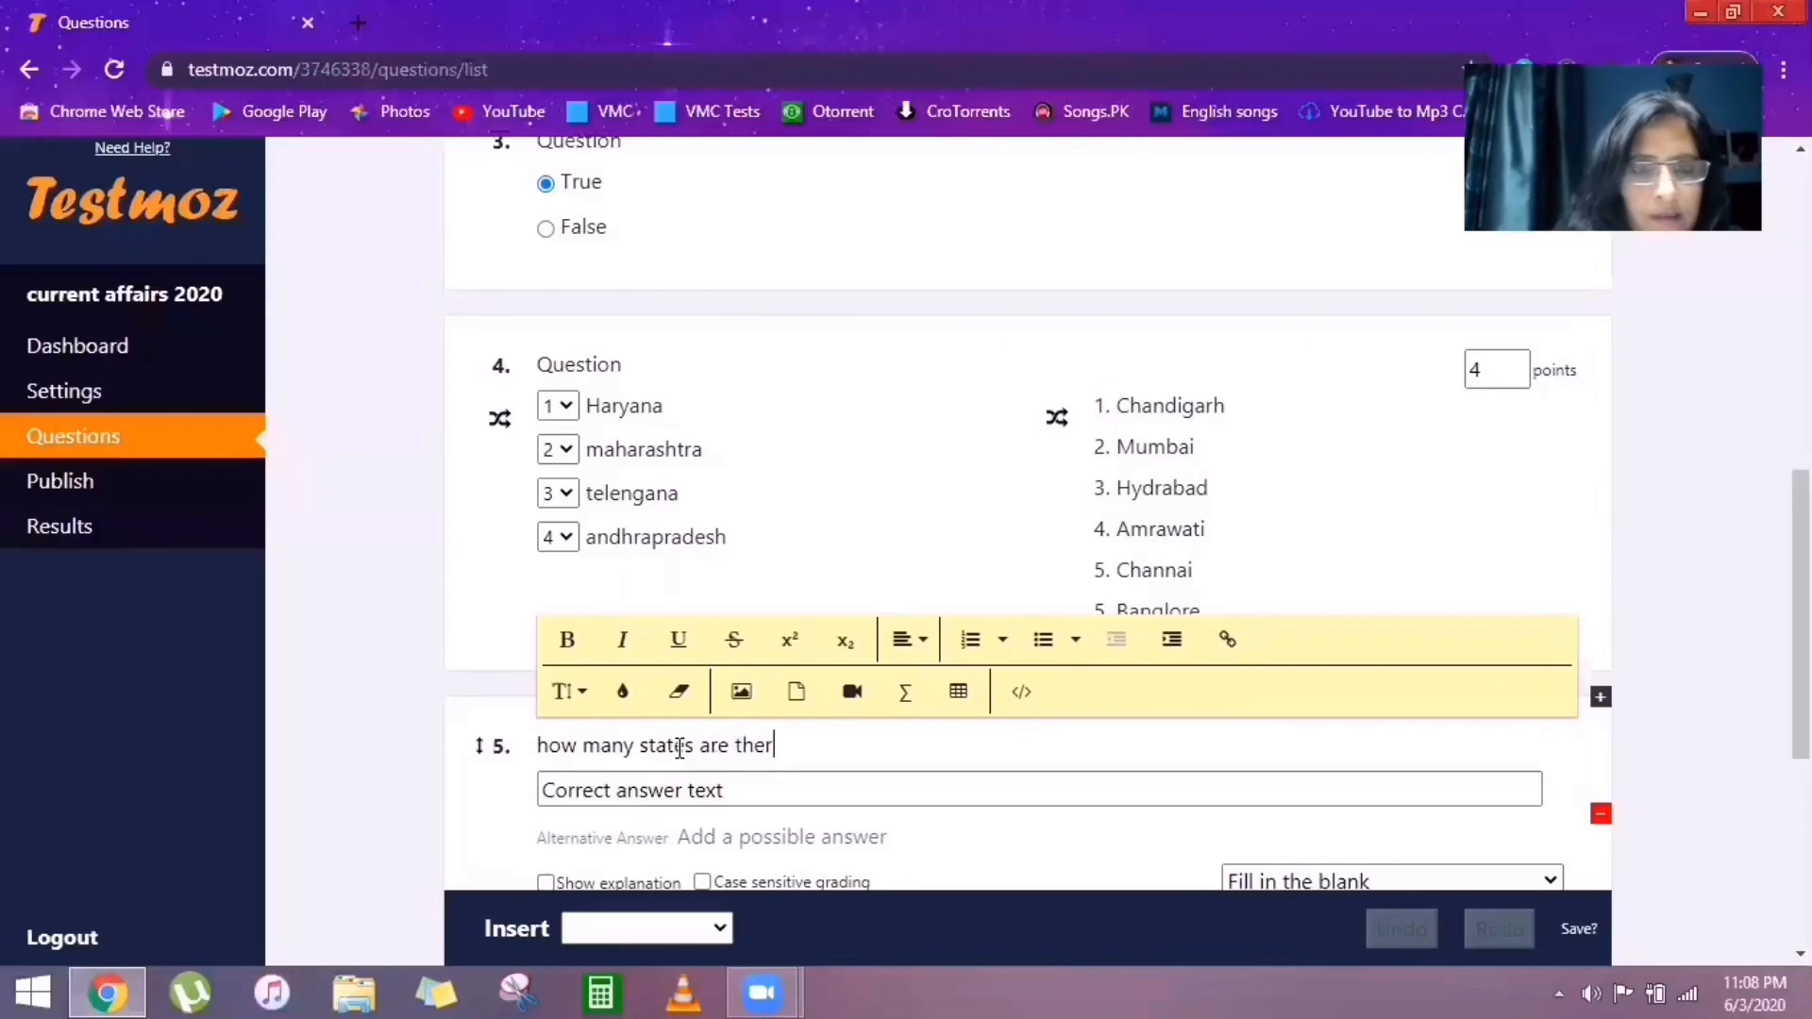
pyautogui.write(' in India')
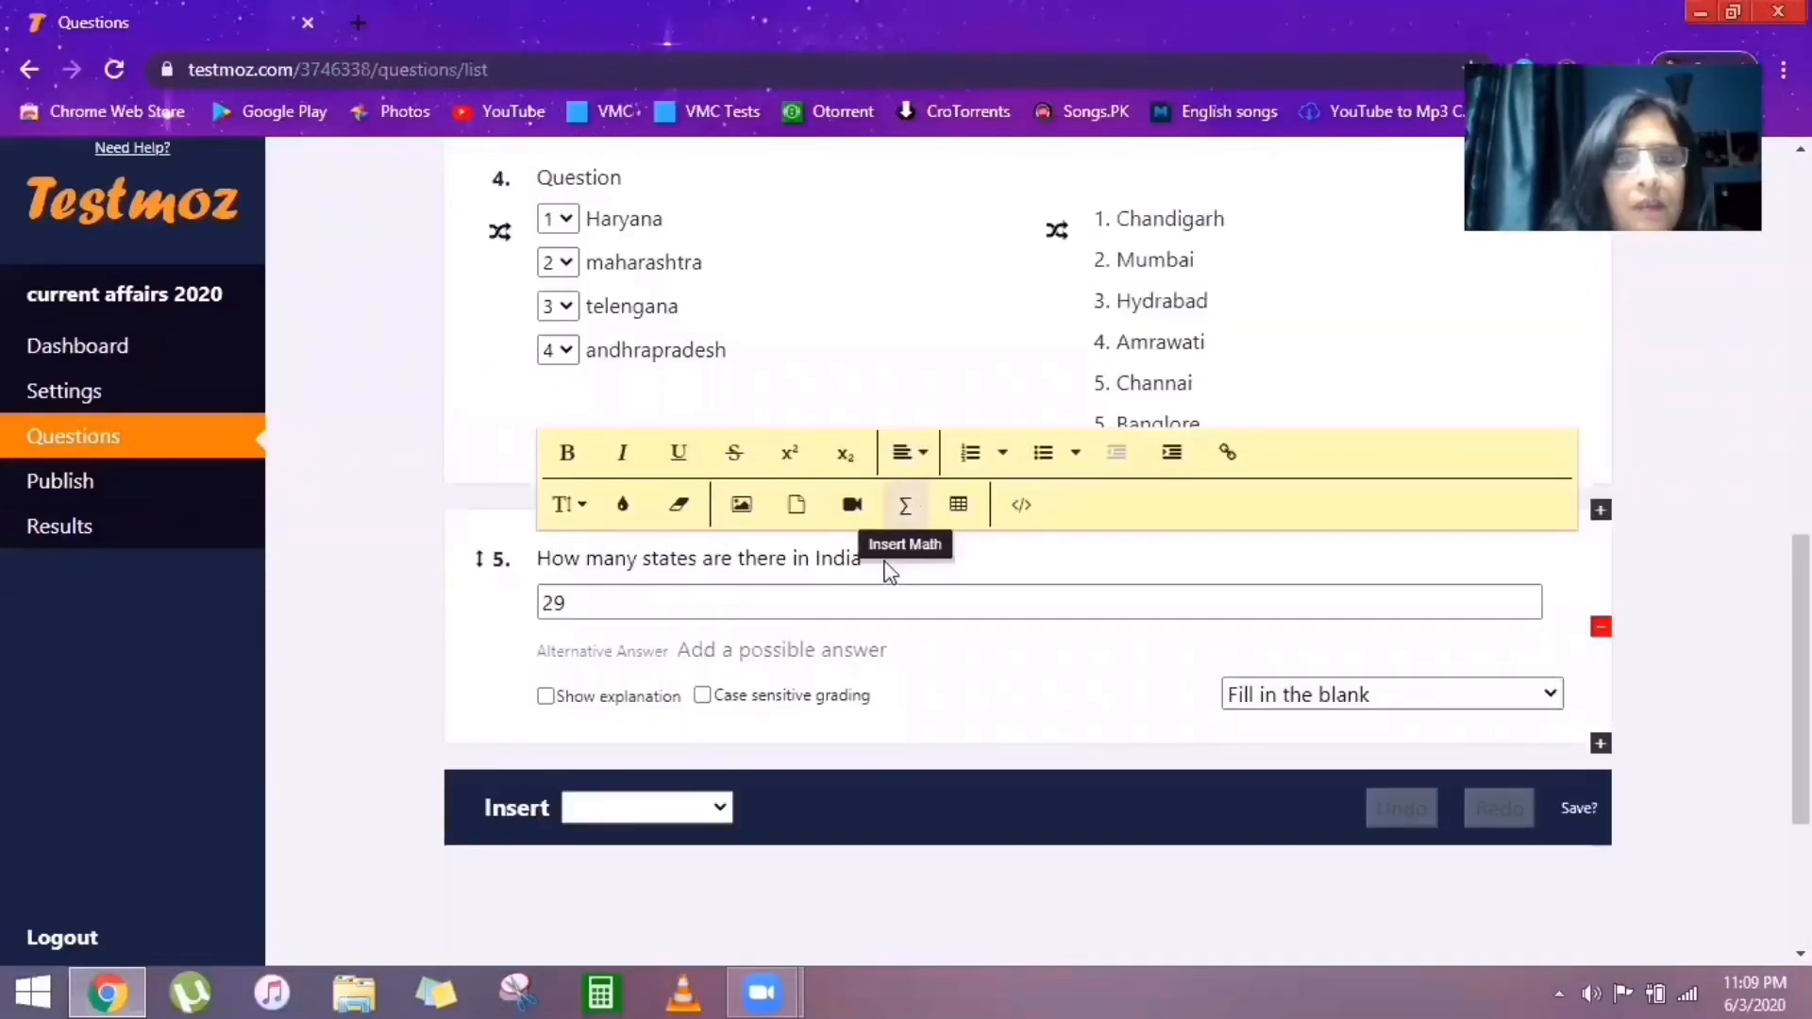
# Add 'Twenty Nine' as an alternative accepted answer, leaving case-sensitive grading off.
pyautogui.click(585, 649)
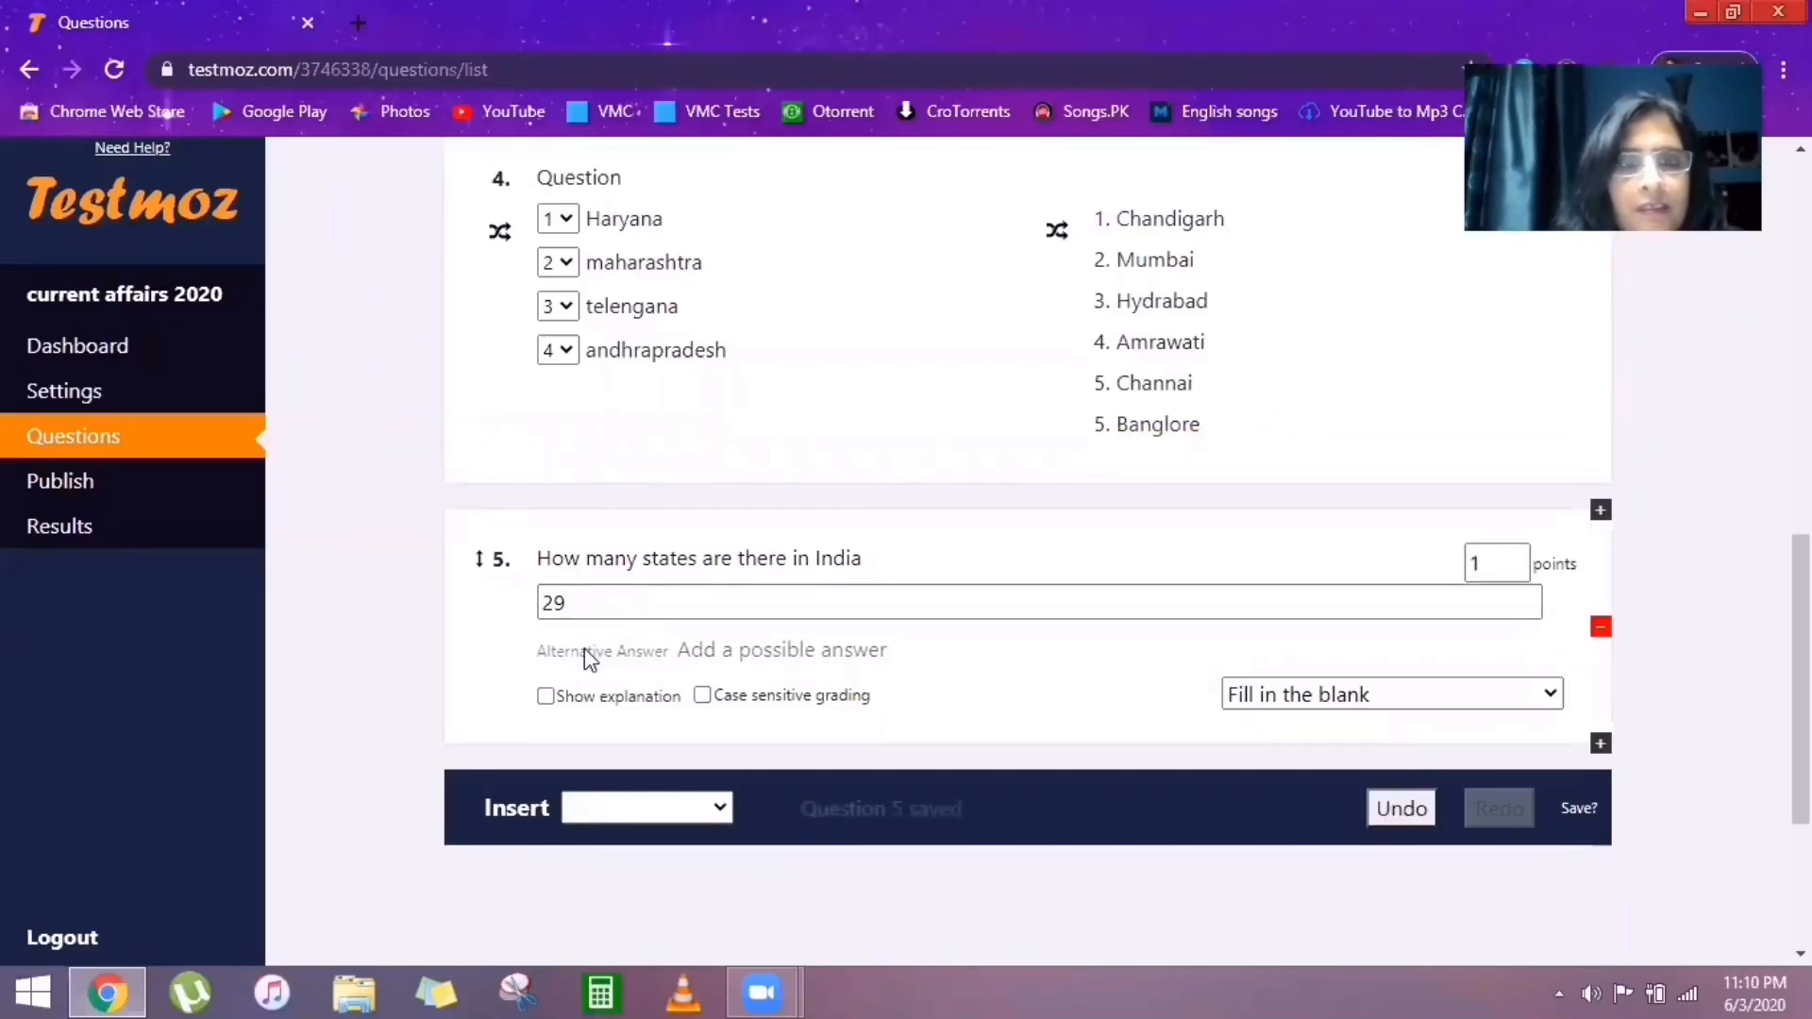
pyautogui.click(726, 658)
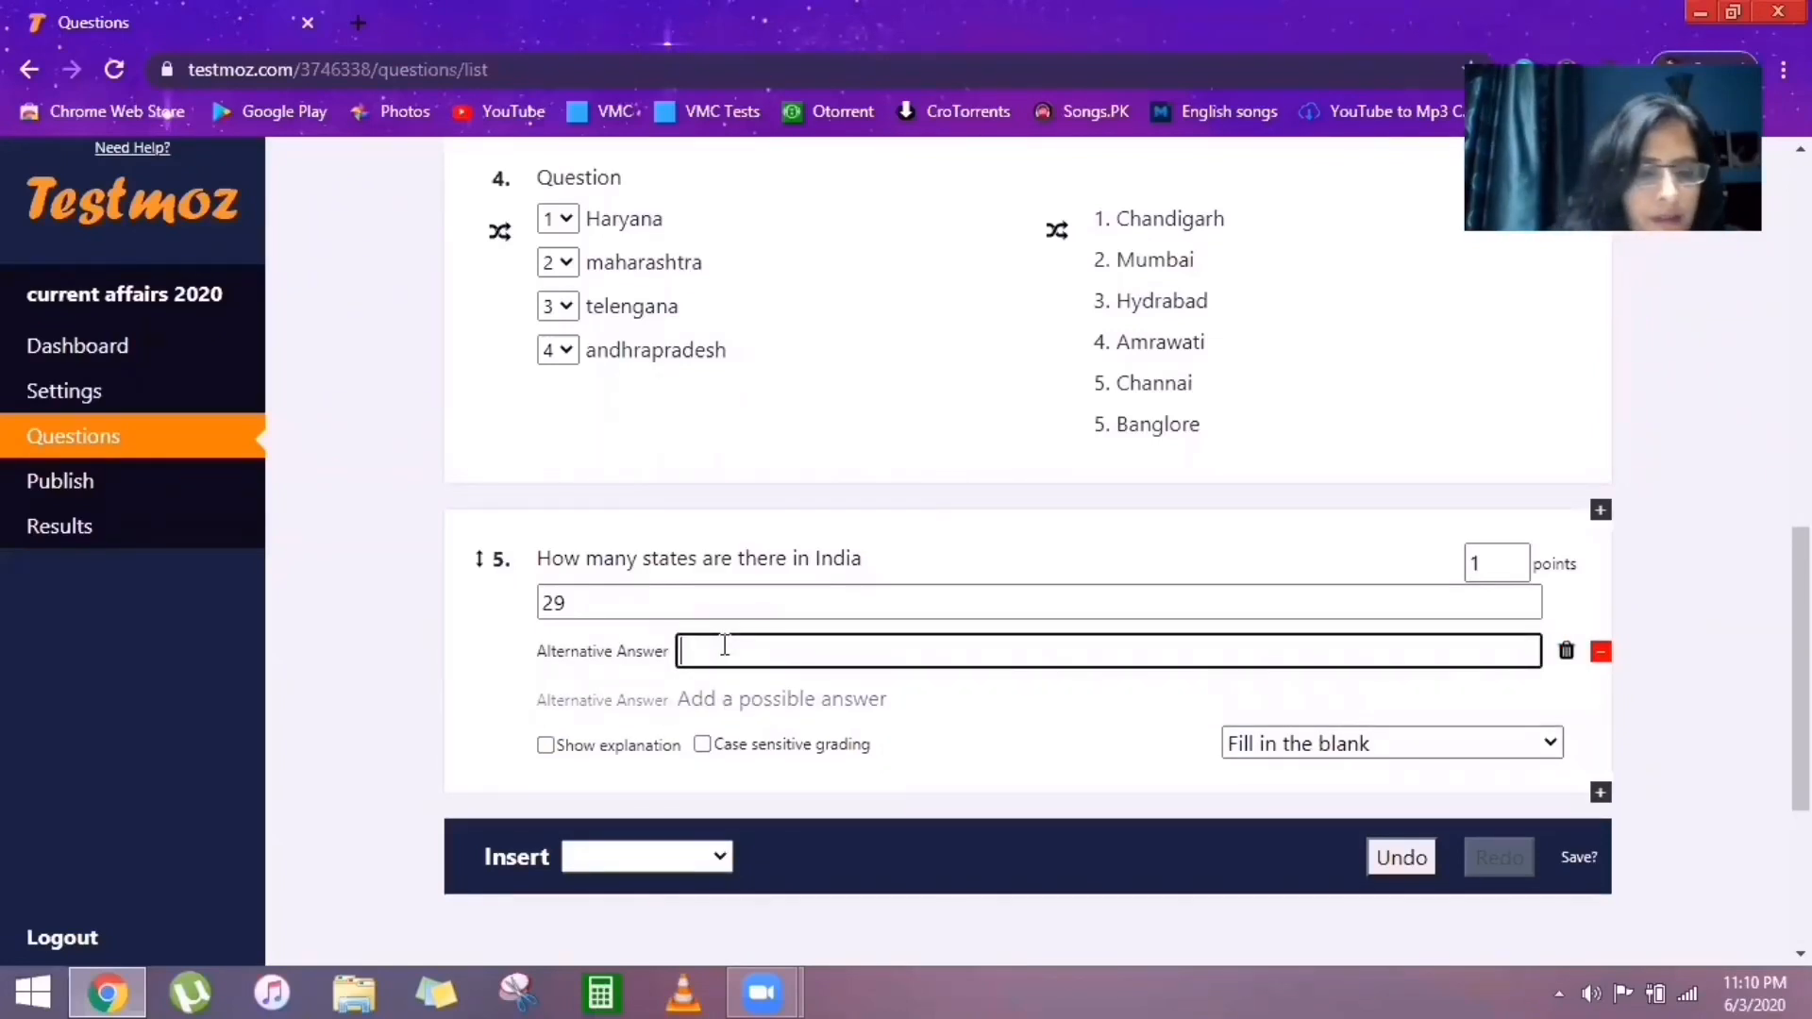
pyautogui.write('Twen')
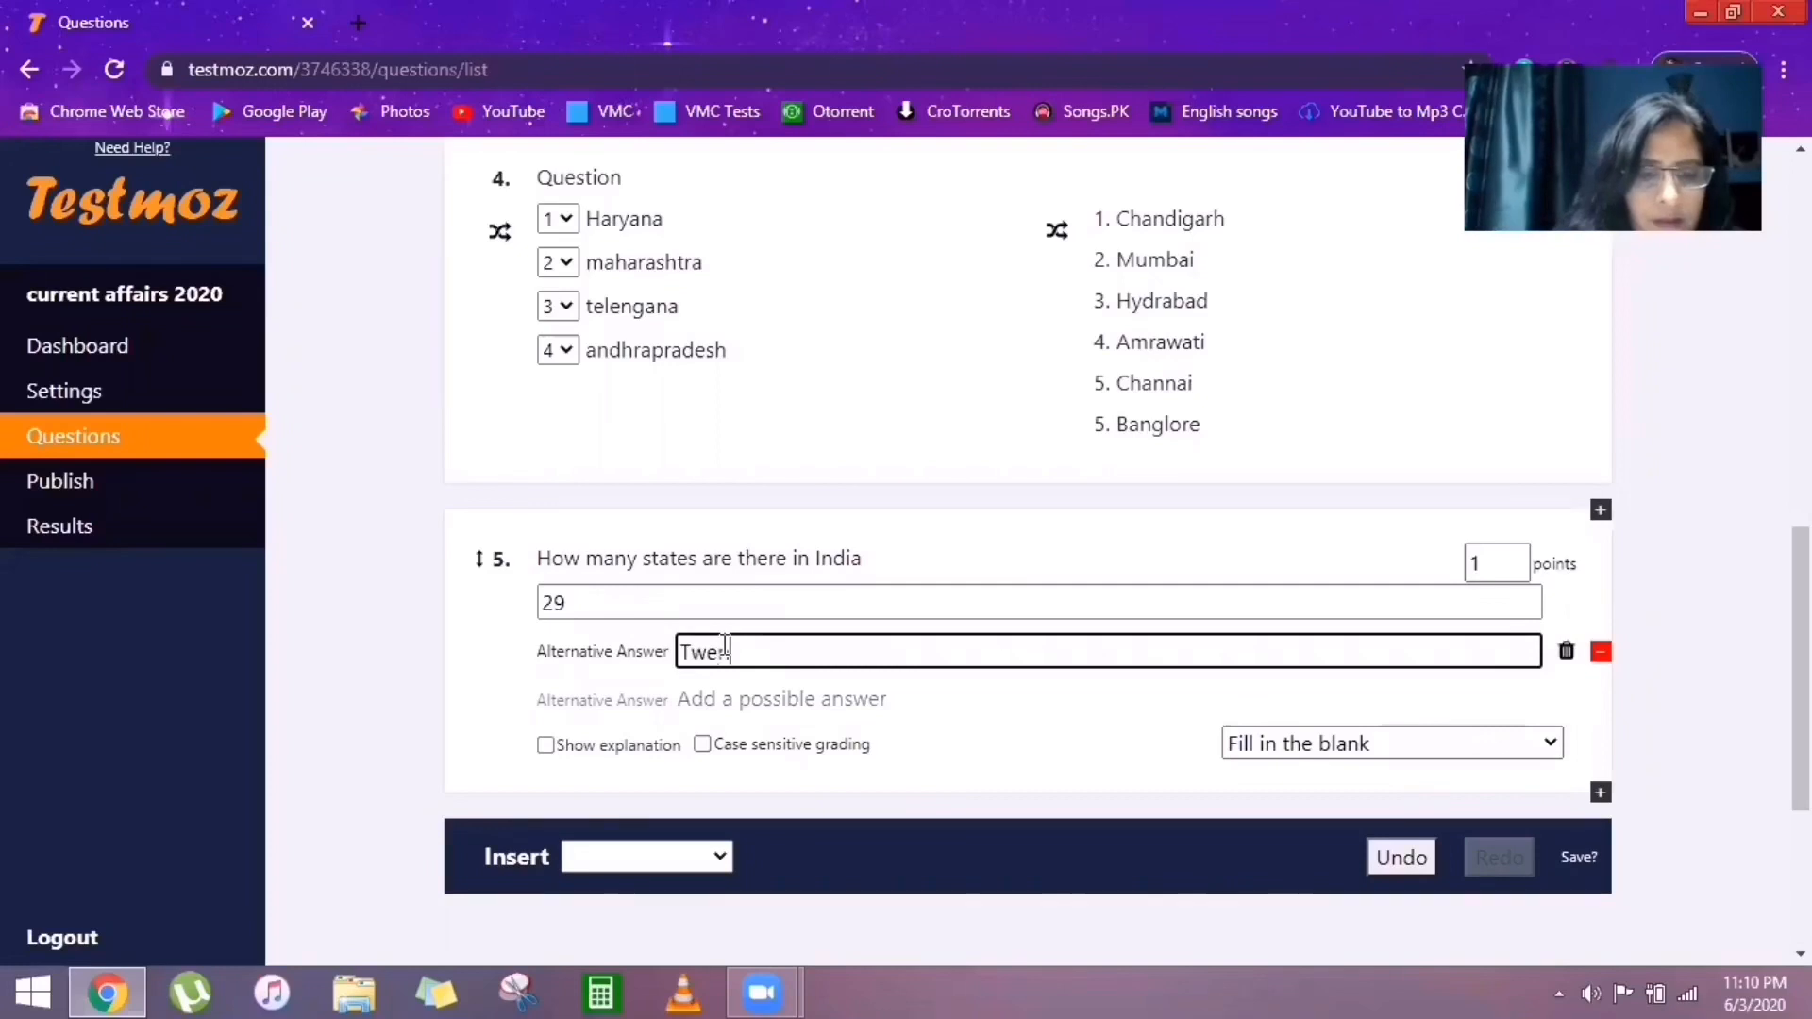
pyautogui.write('ty Nine')
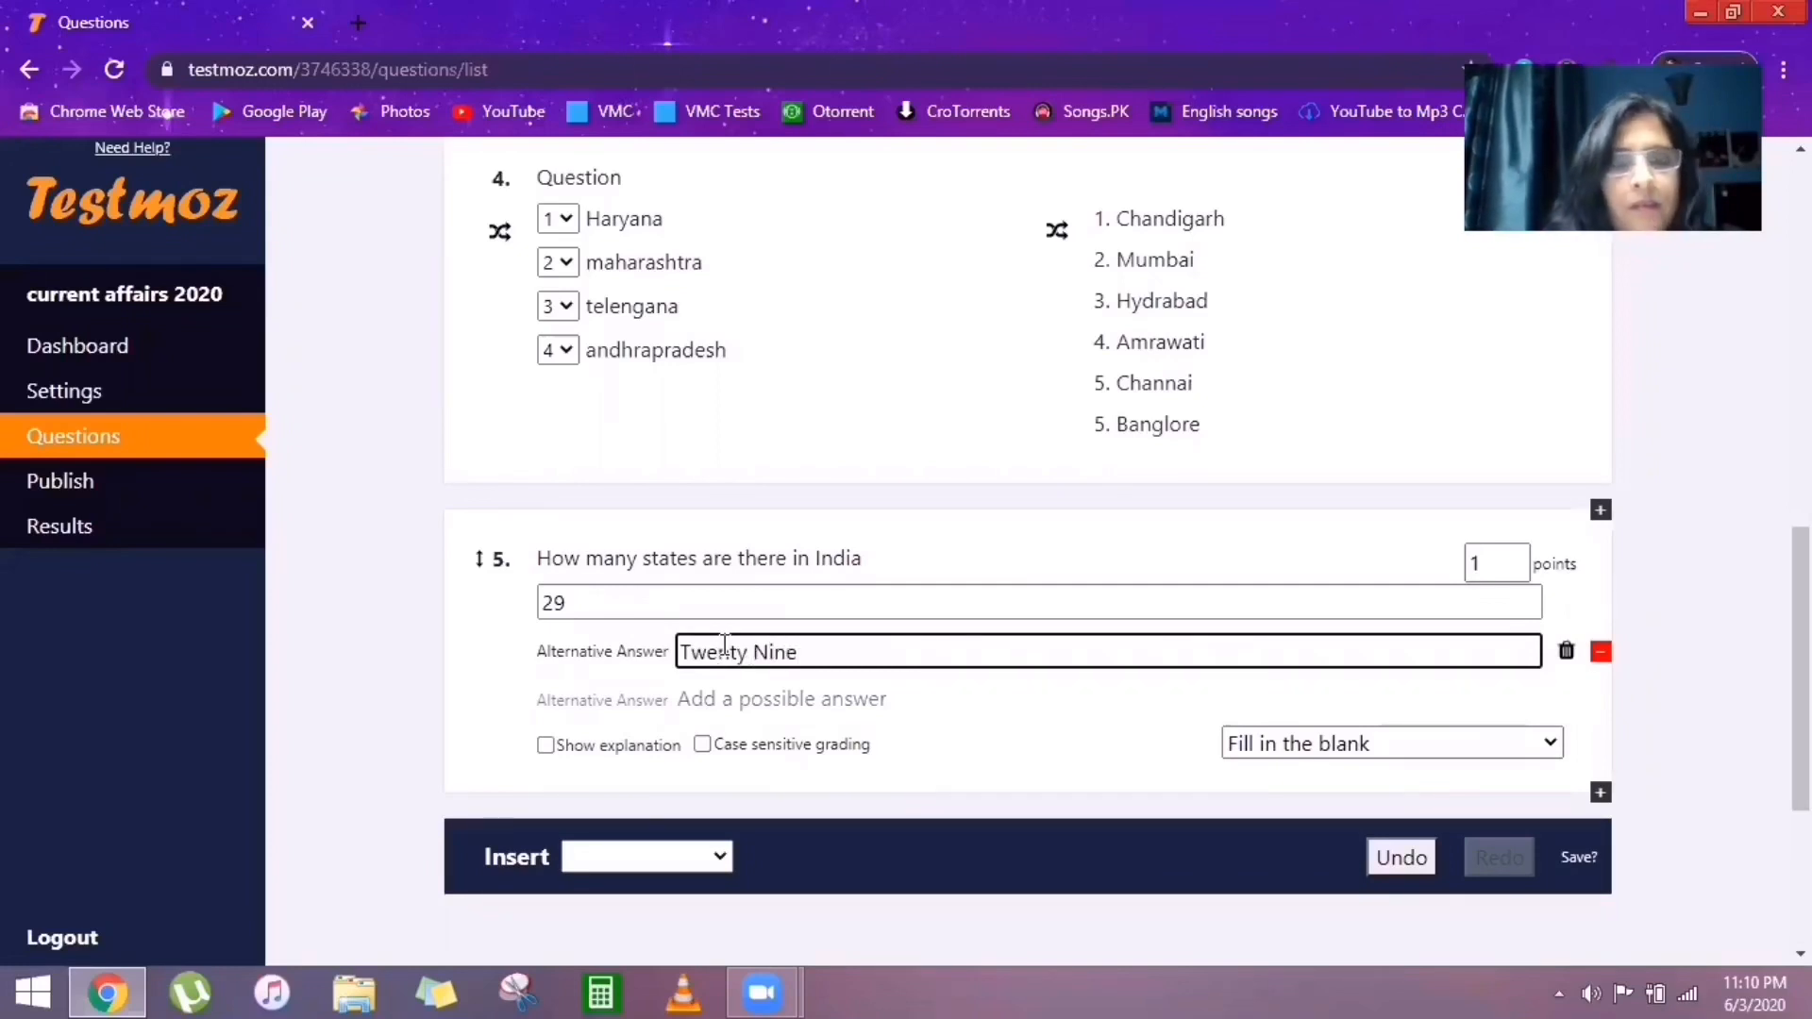
pyautogui.click(704, 749)
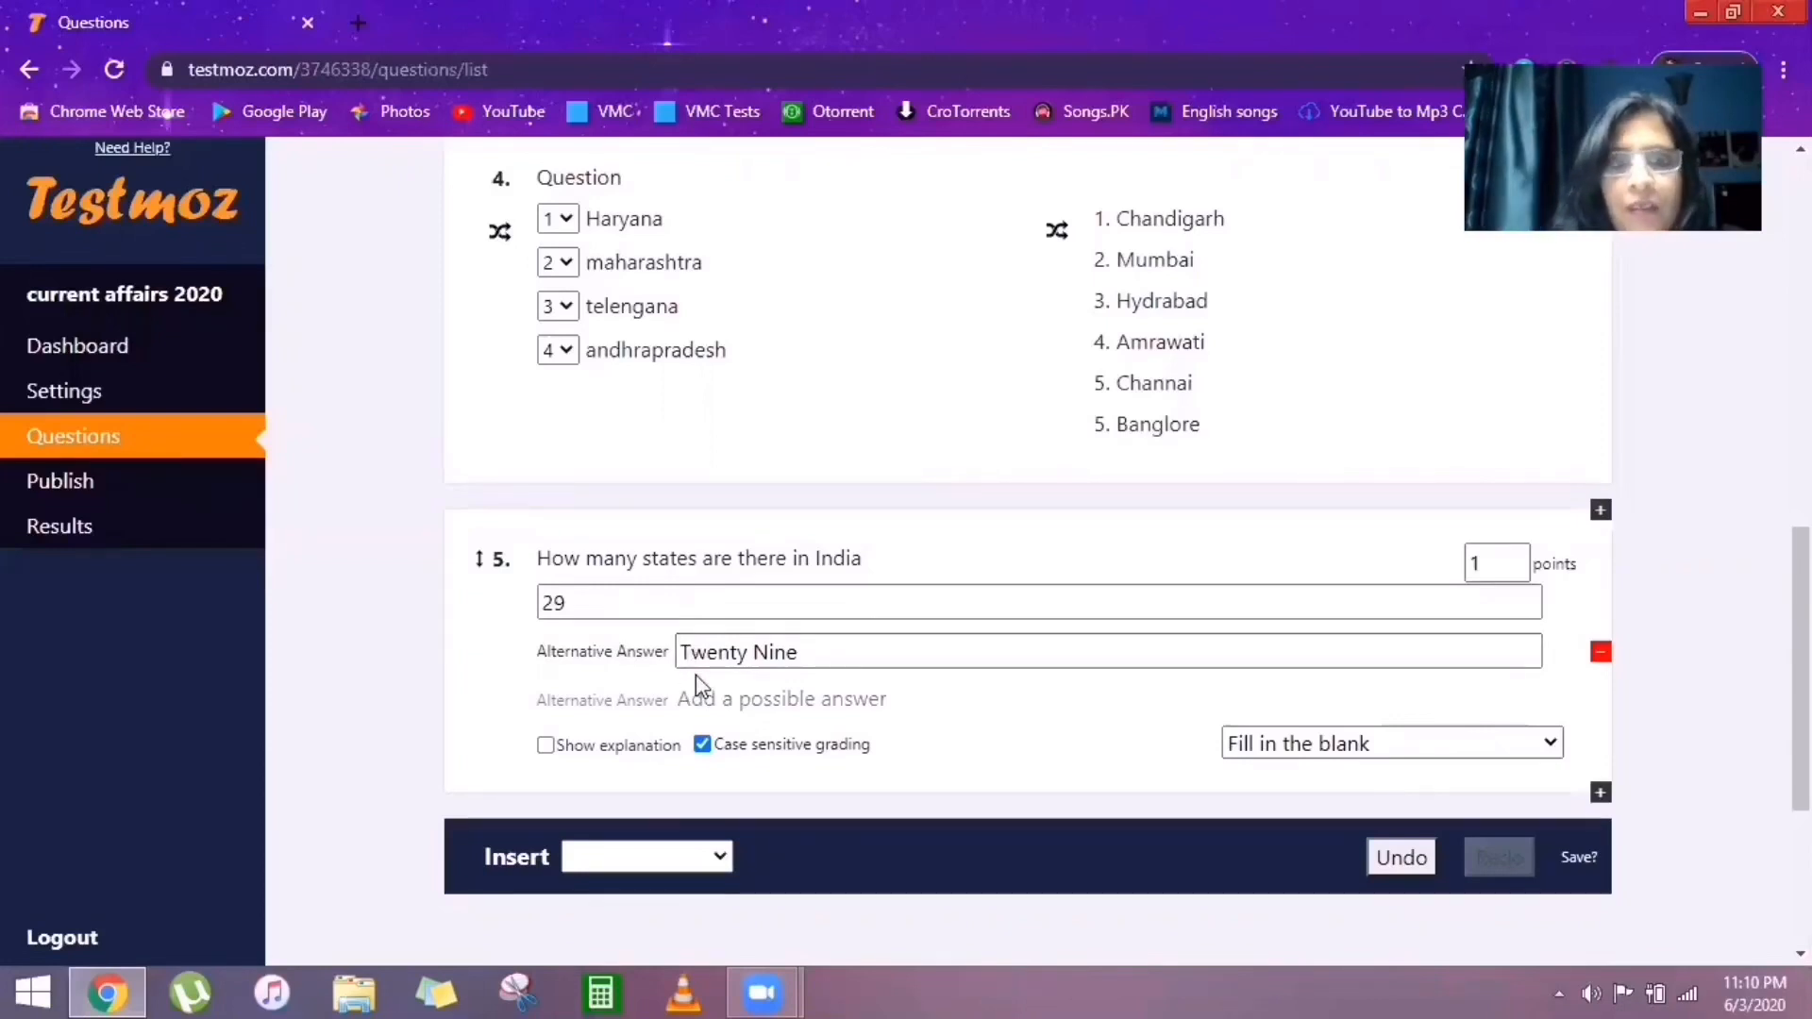
pyautogui.click(702, 745)
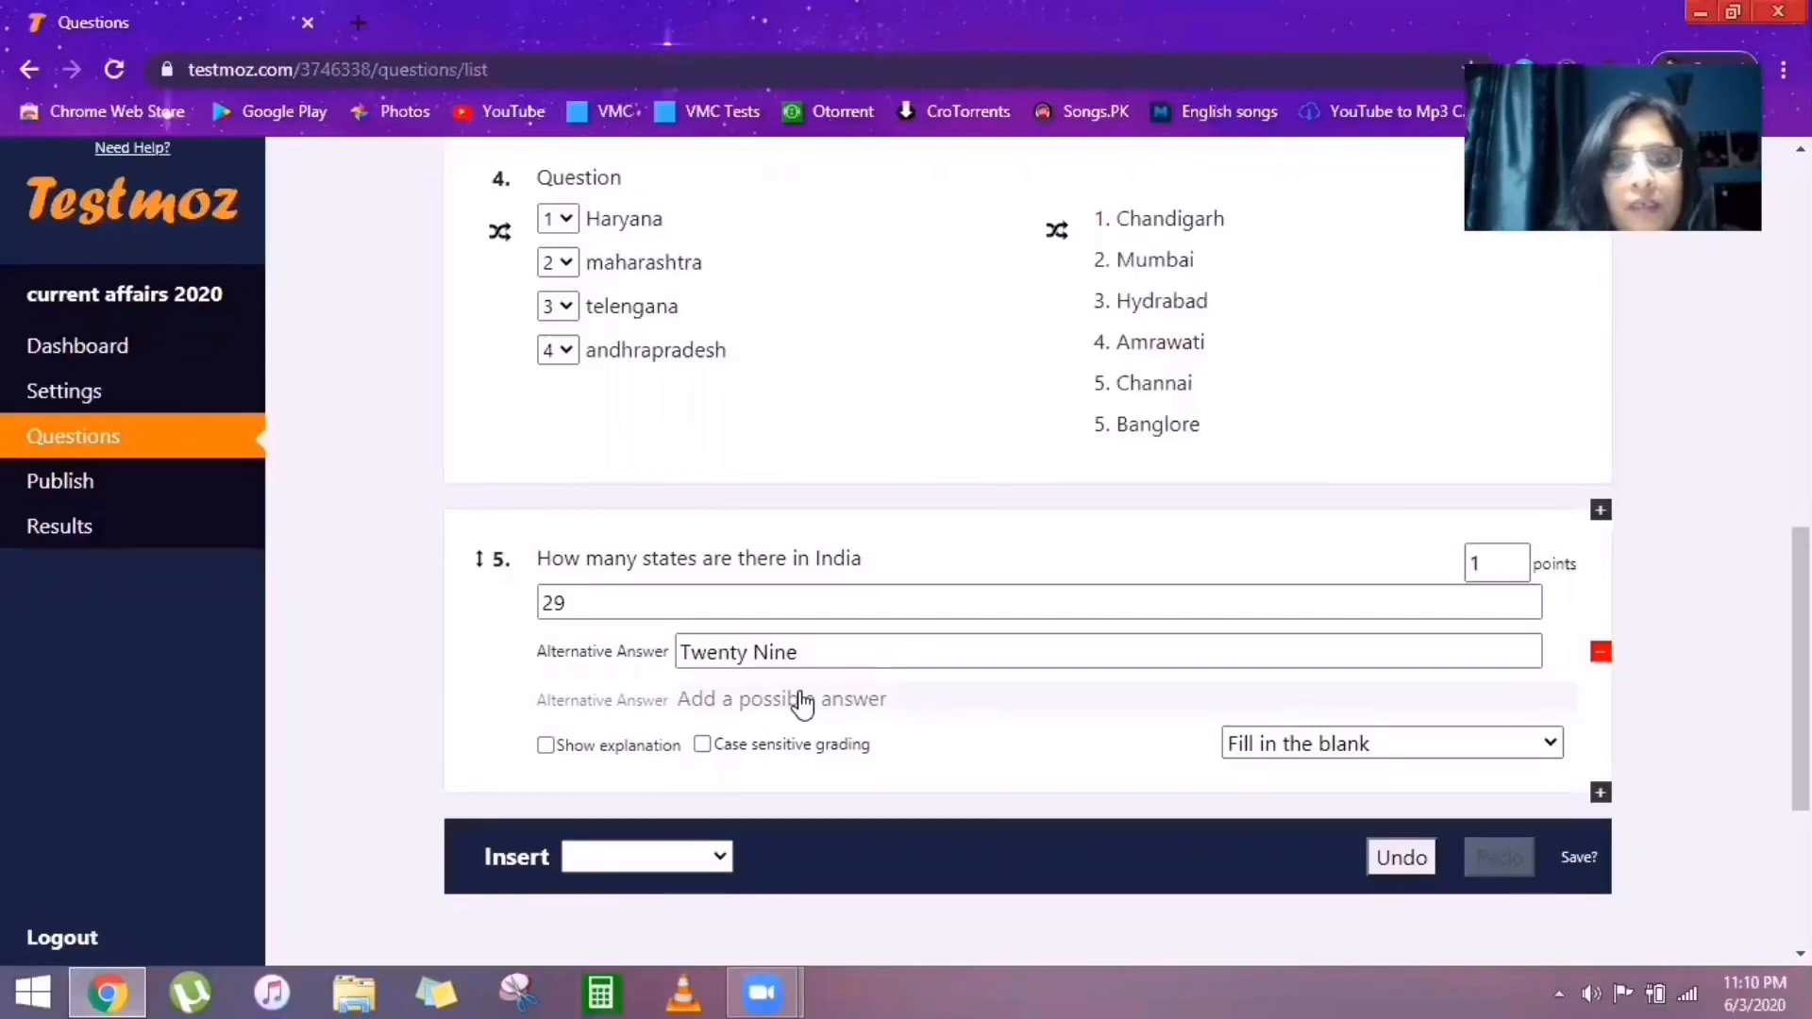
# Go to the Publish page for 'current affairs 2020' without inserting another question.
pyautogui.click(721, 858)
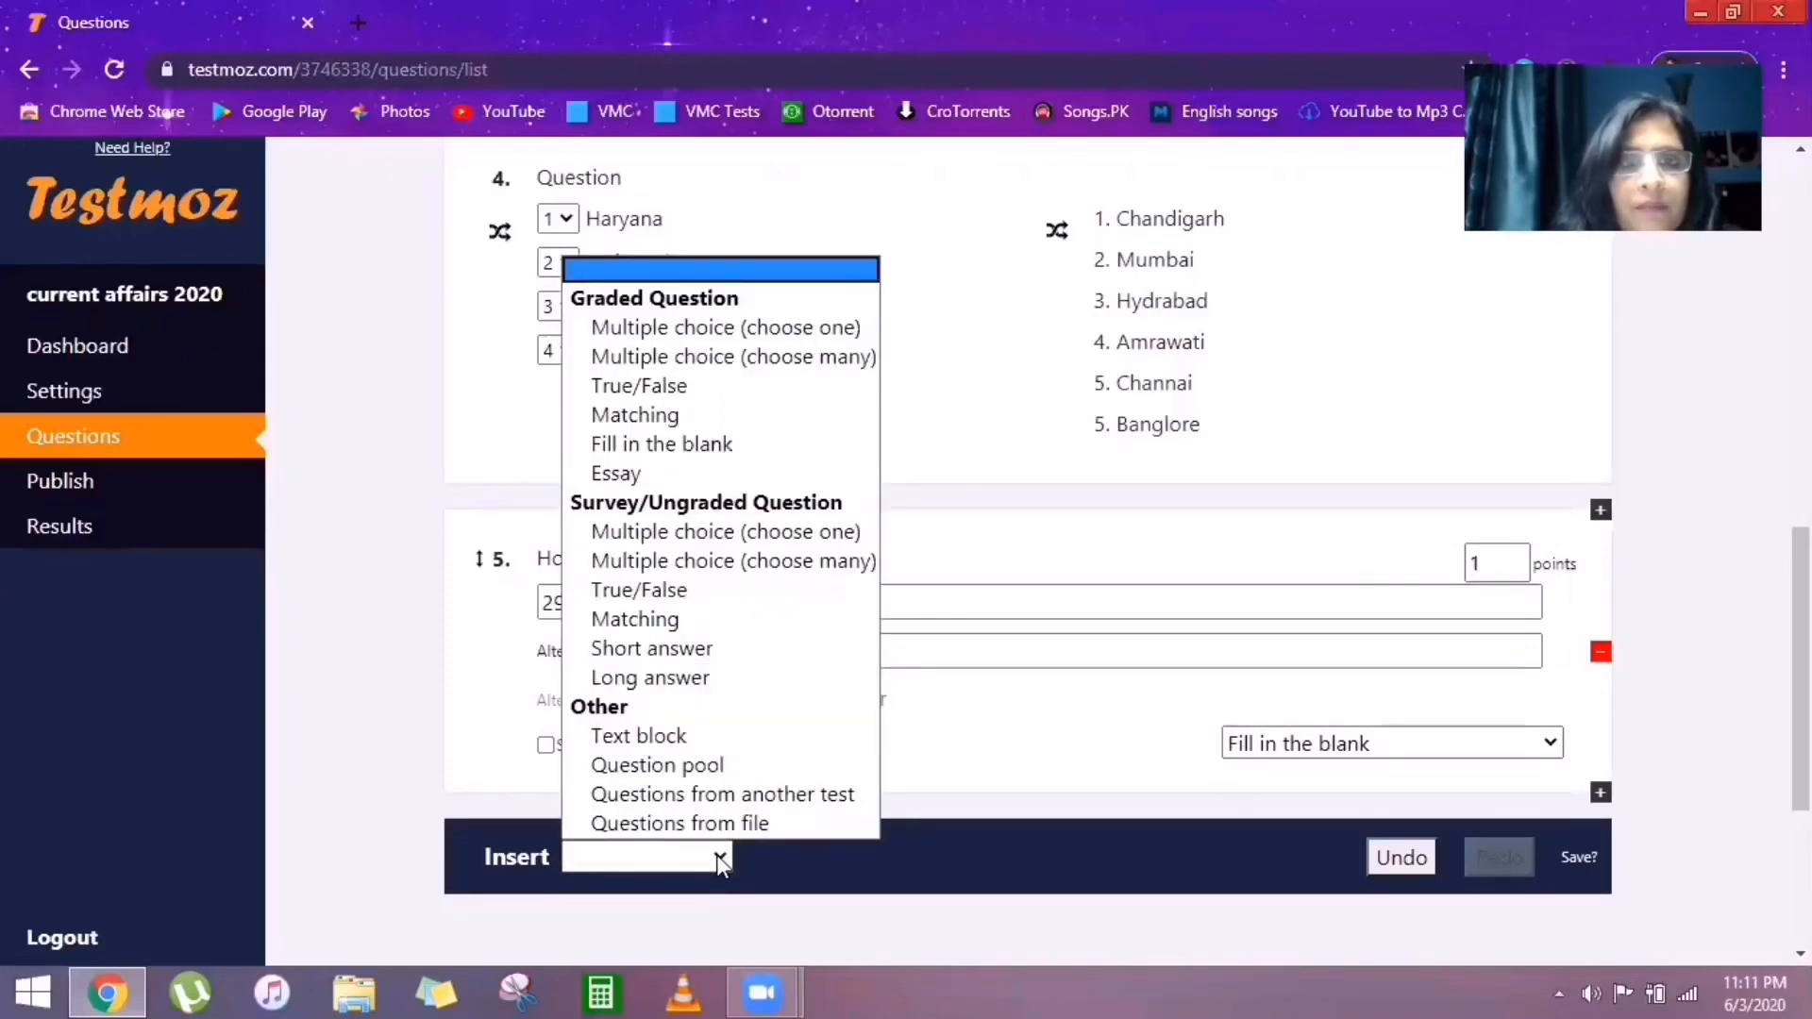
pyautogui.click(482, 181)
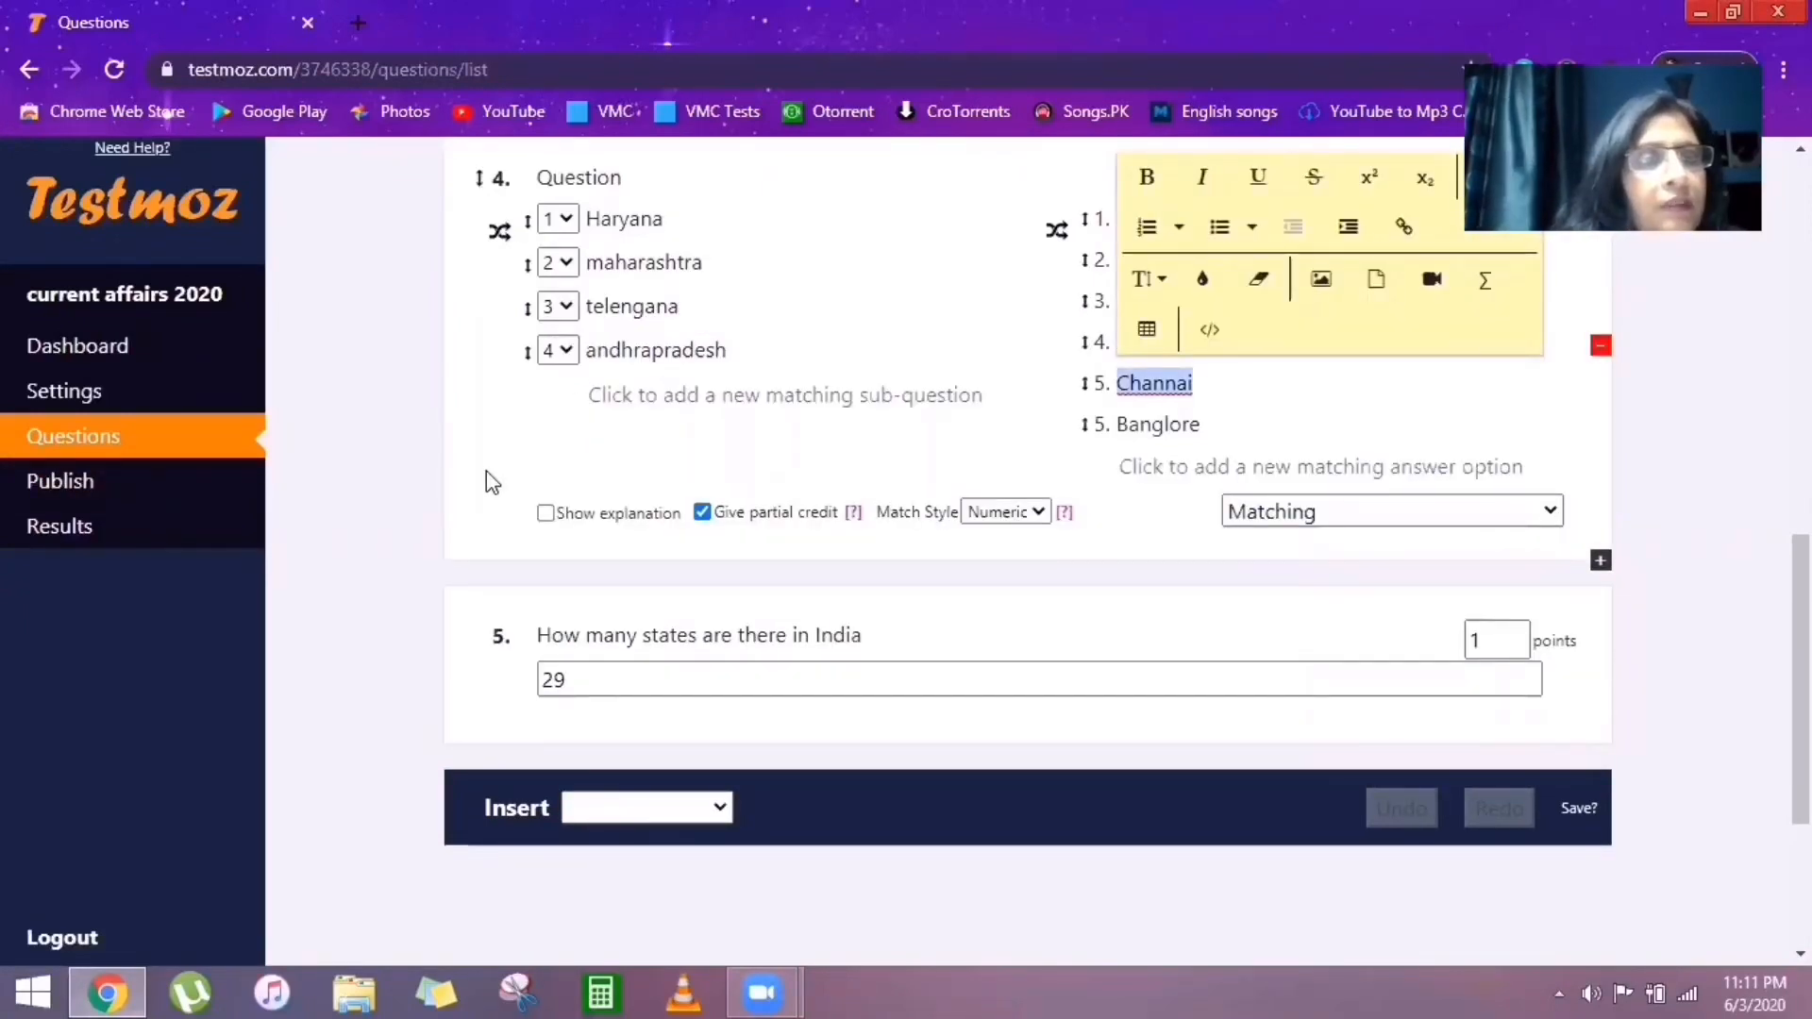
pyautogui.click(79, 489)
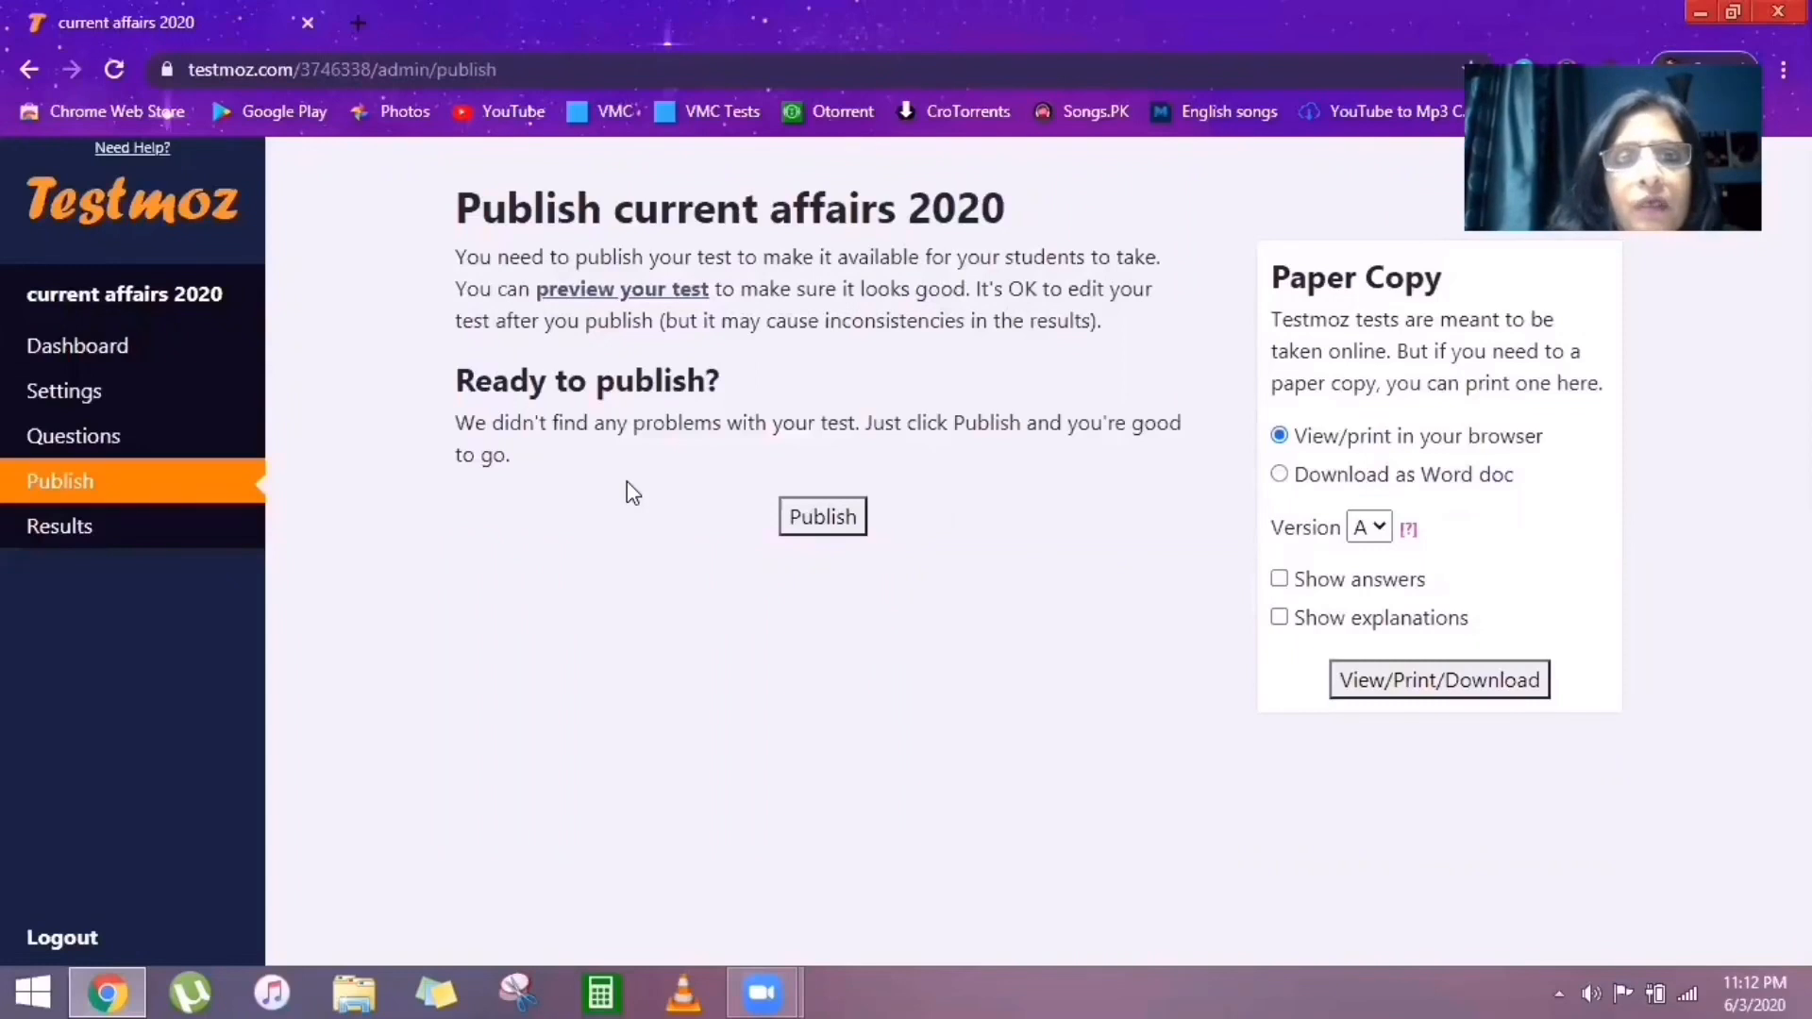
# Preview 'current affairs 2020' in a new tab and start it as a student.
pyautogui.click(609, 295)
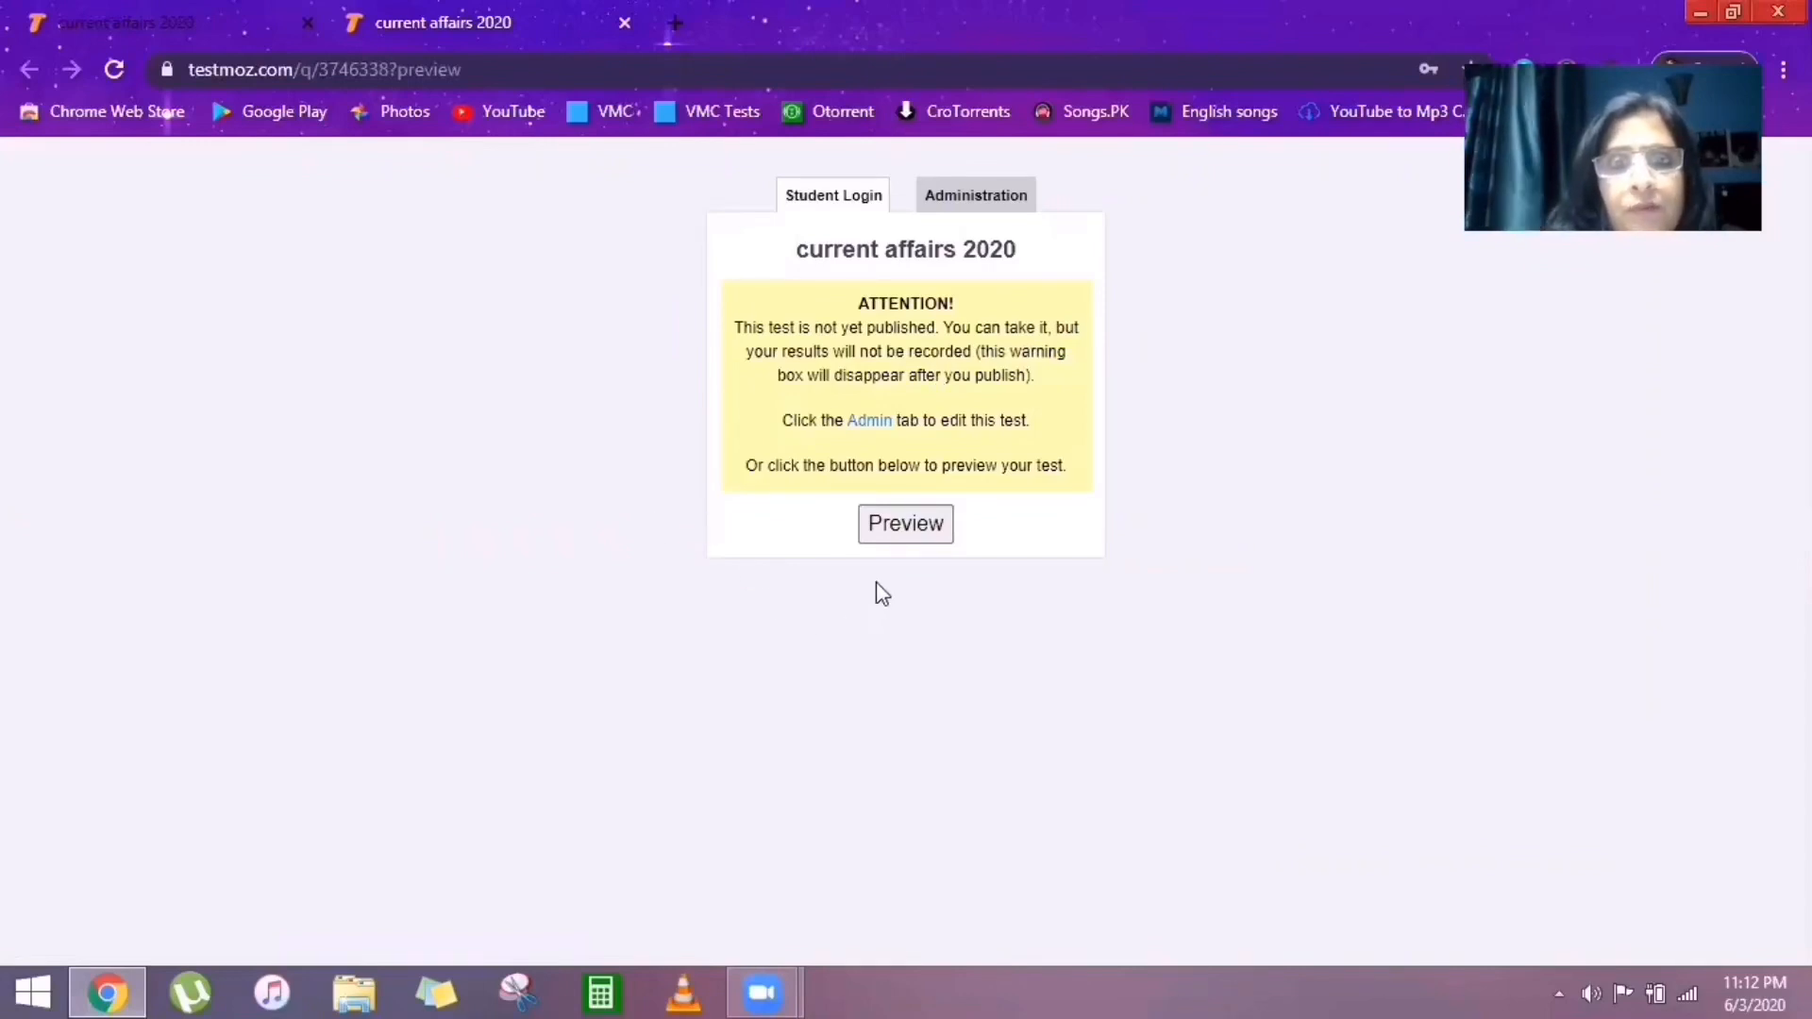
pyautogui.click(906, 523)
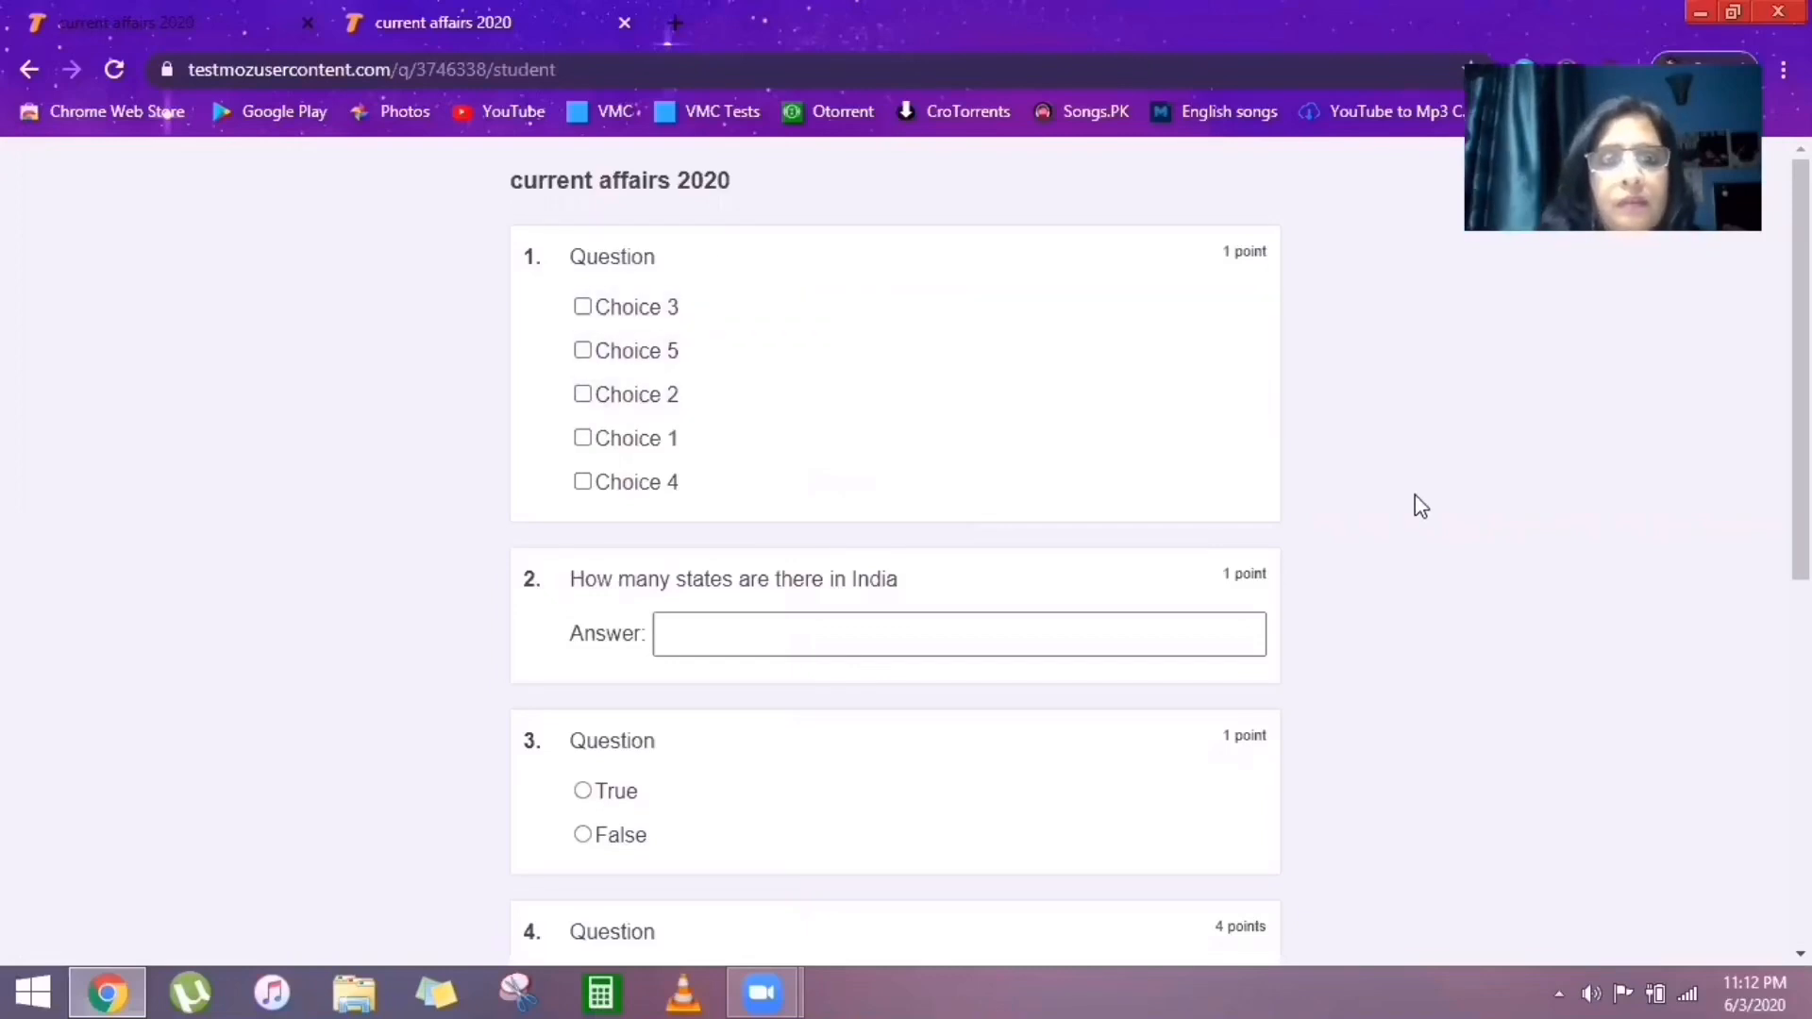
# Answer the matching question in the preview, pairing Maharashtra with answer 6, then Haryana.
pyautogui.moveTo(1800, 369); pyautogui.dragTo(1801, 671)
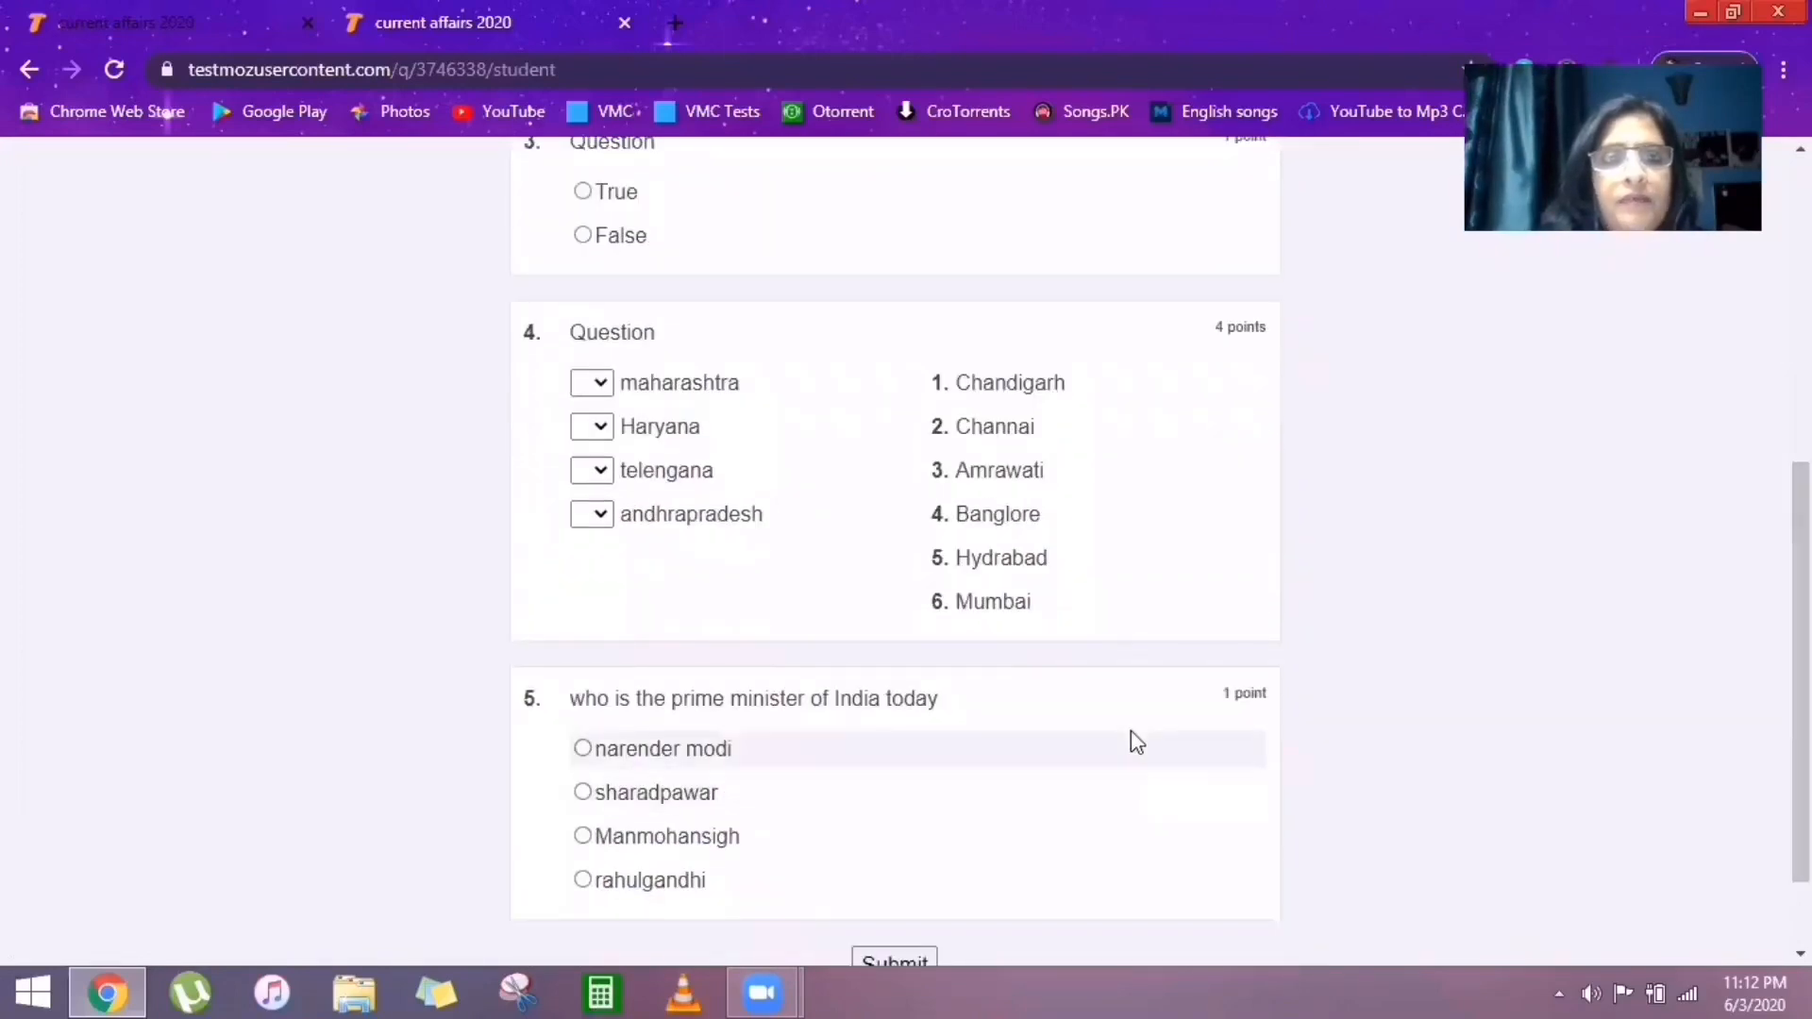
pyautogui.click(599, 385)
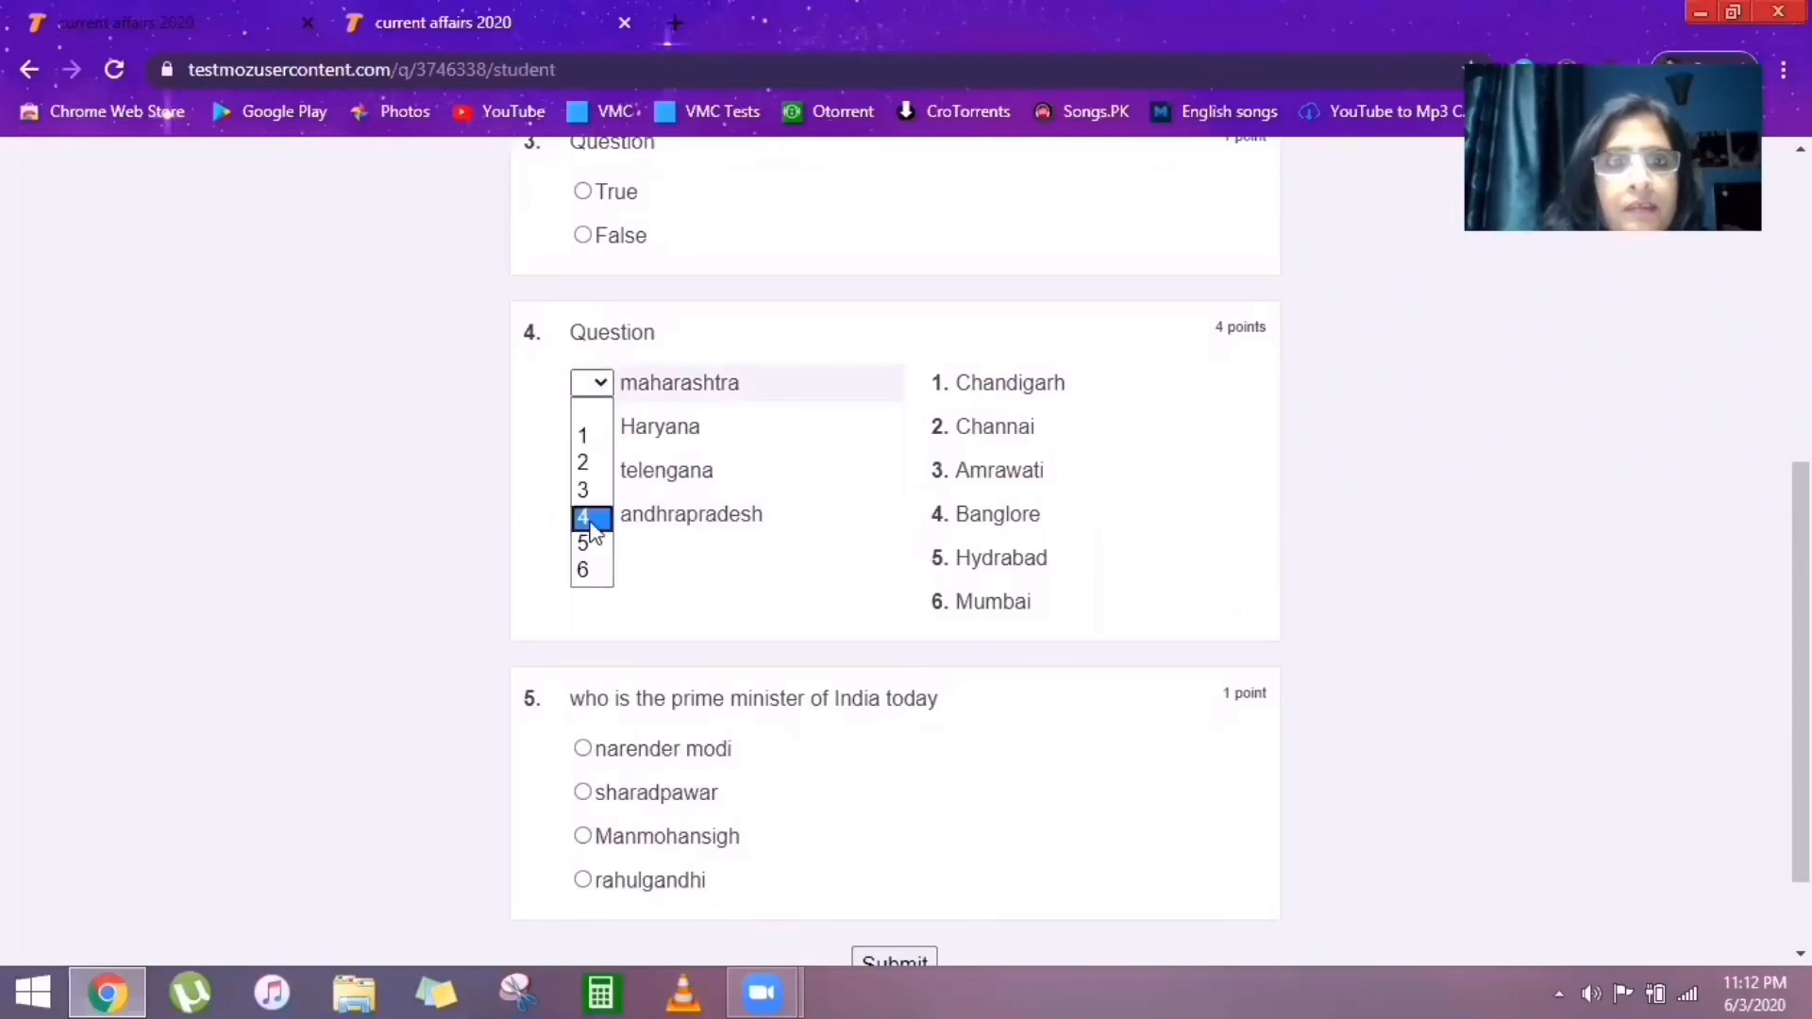
pyautogui.click(591, 571)
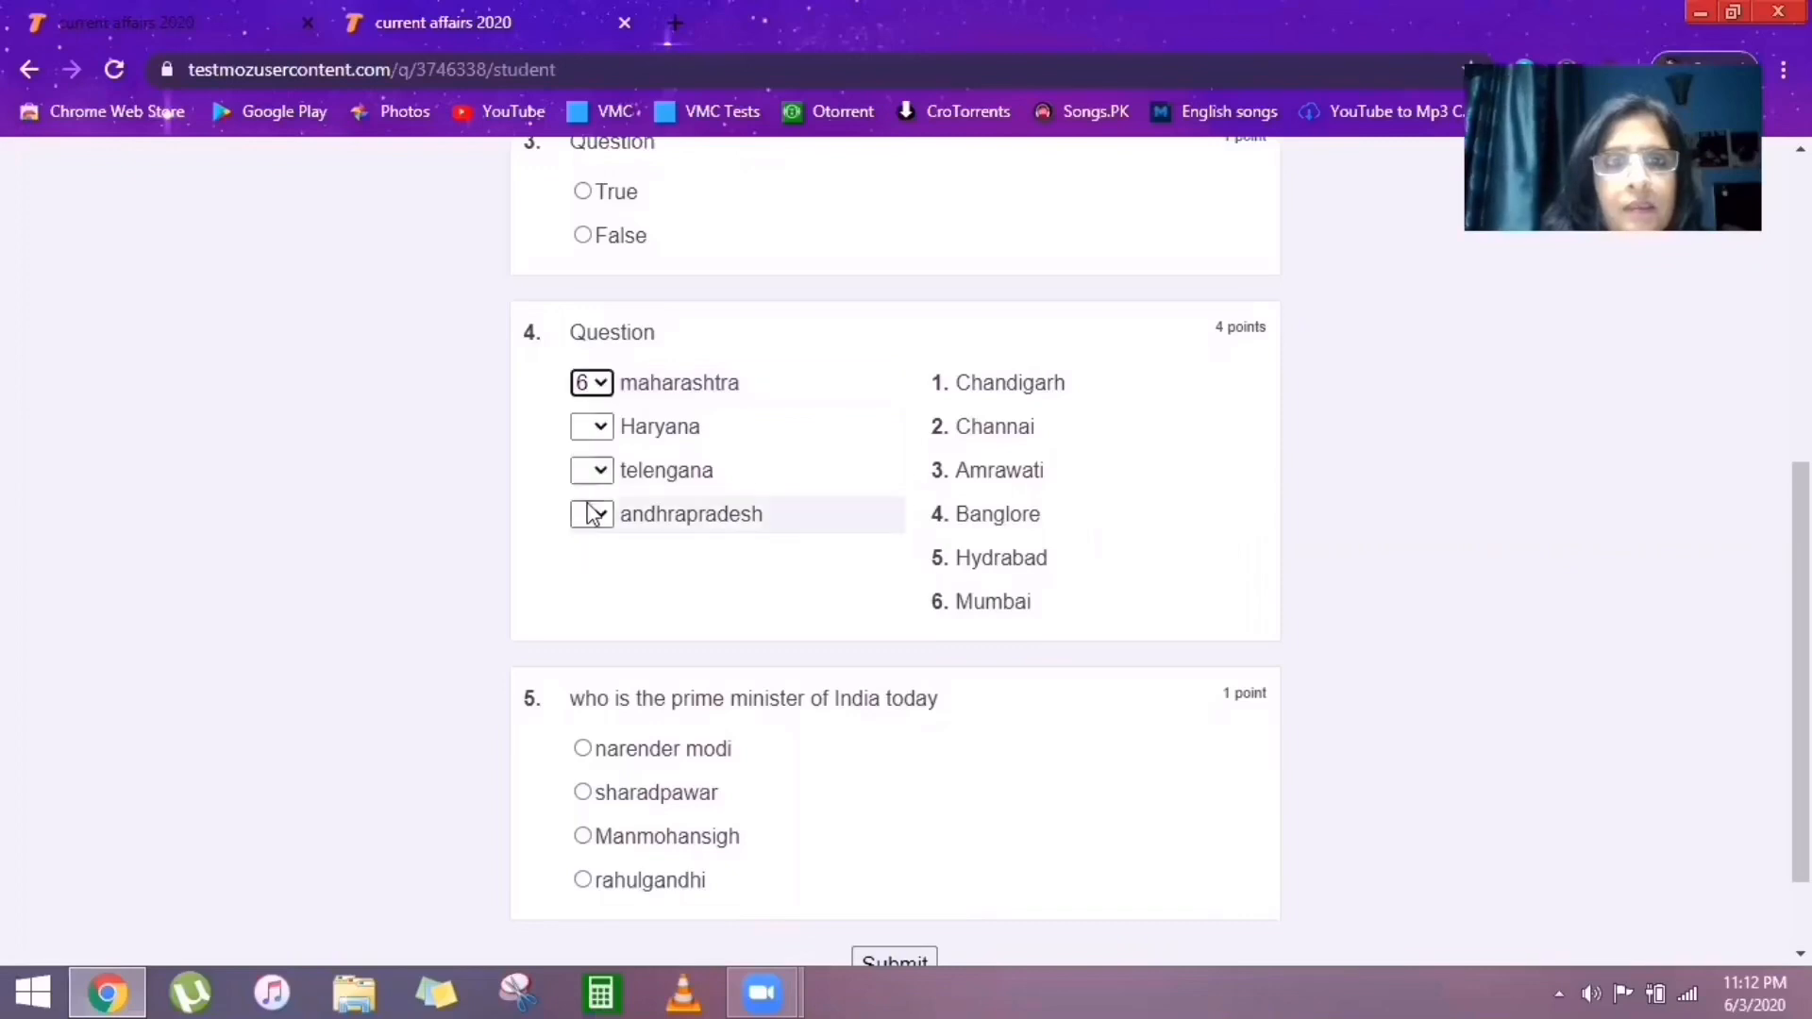
pyautogui.click(603, 430)
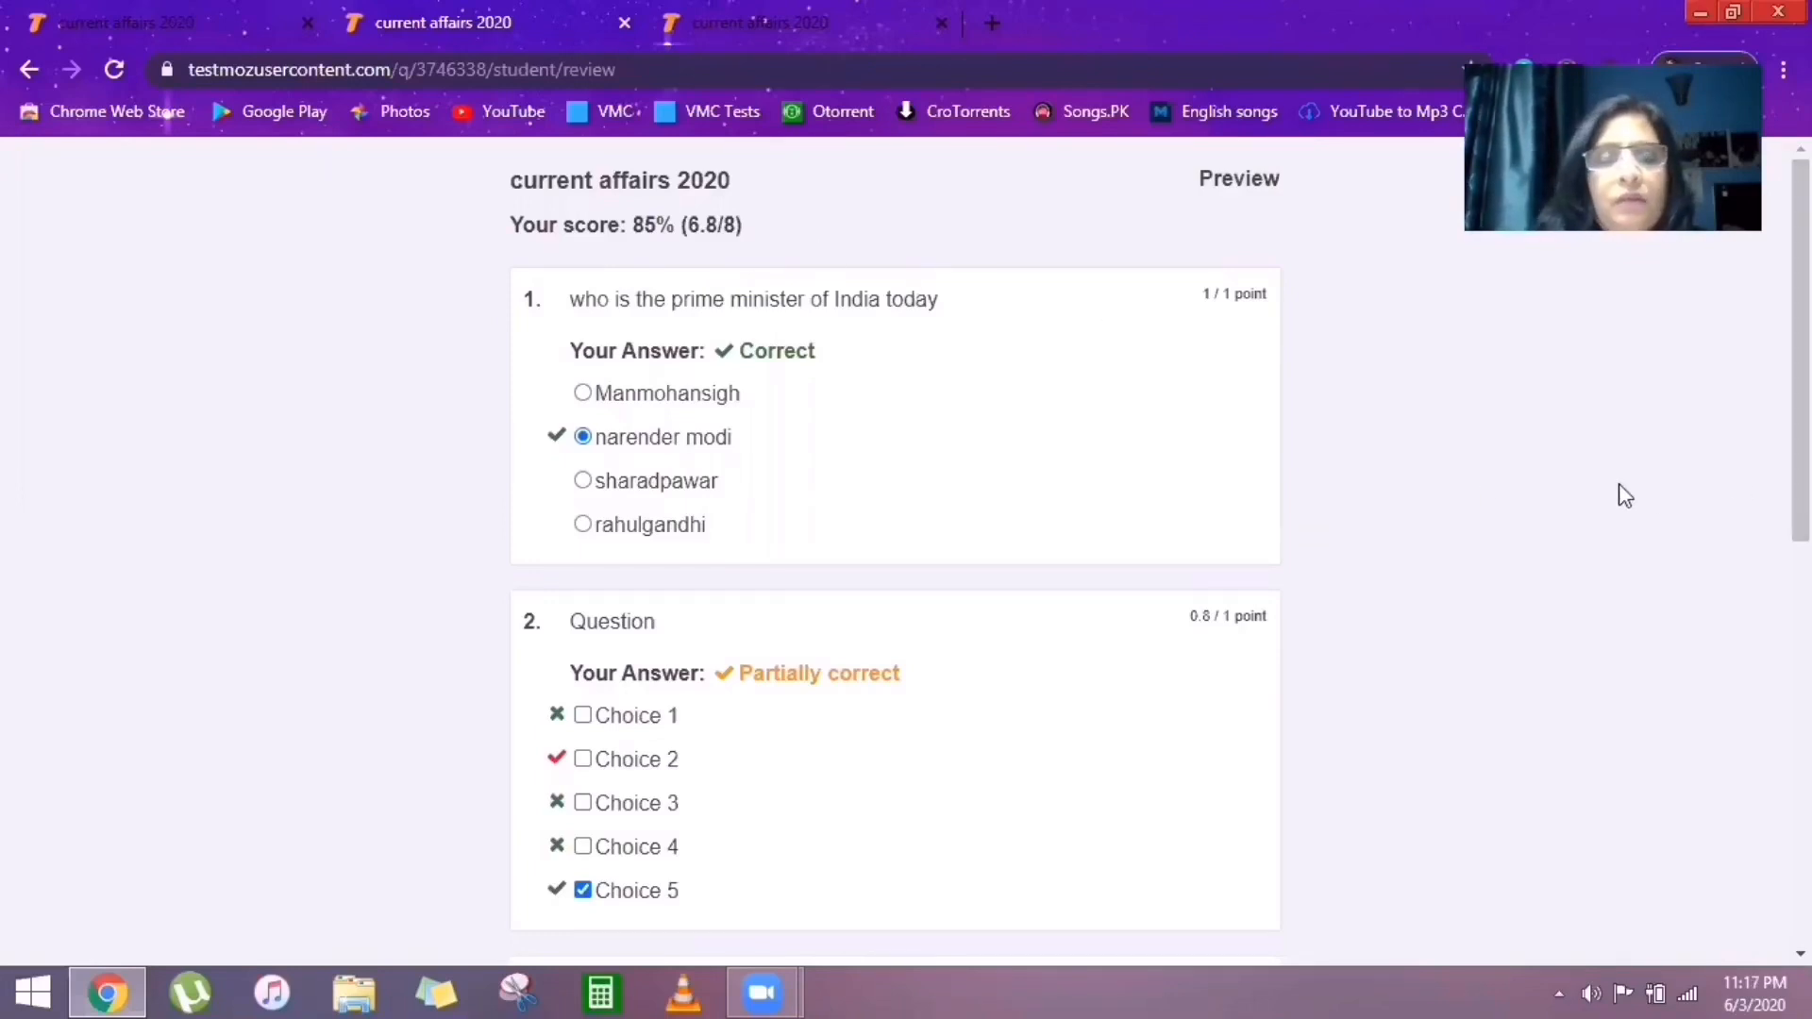
# Back on the first tab's Publish page, publish the test at testmoz.com/3778586.
pyautogui.moveTo(1801, 330); pyautogui.dragTo(1801, 382)
pyautogui.scroll(2, 1761, 485)
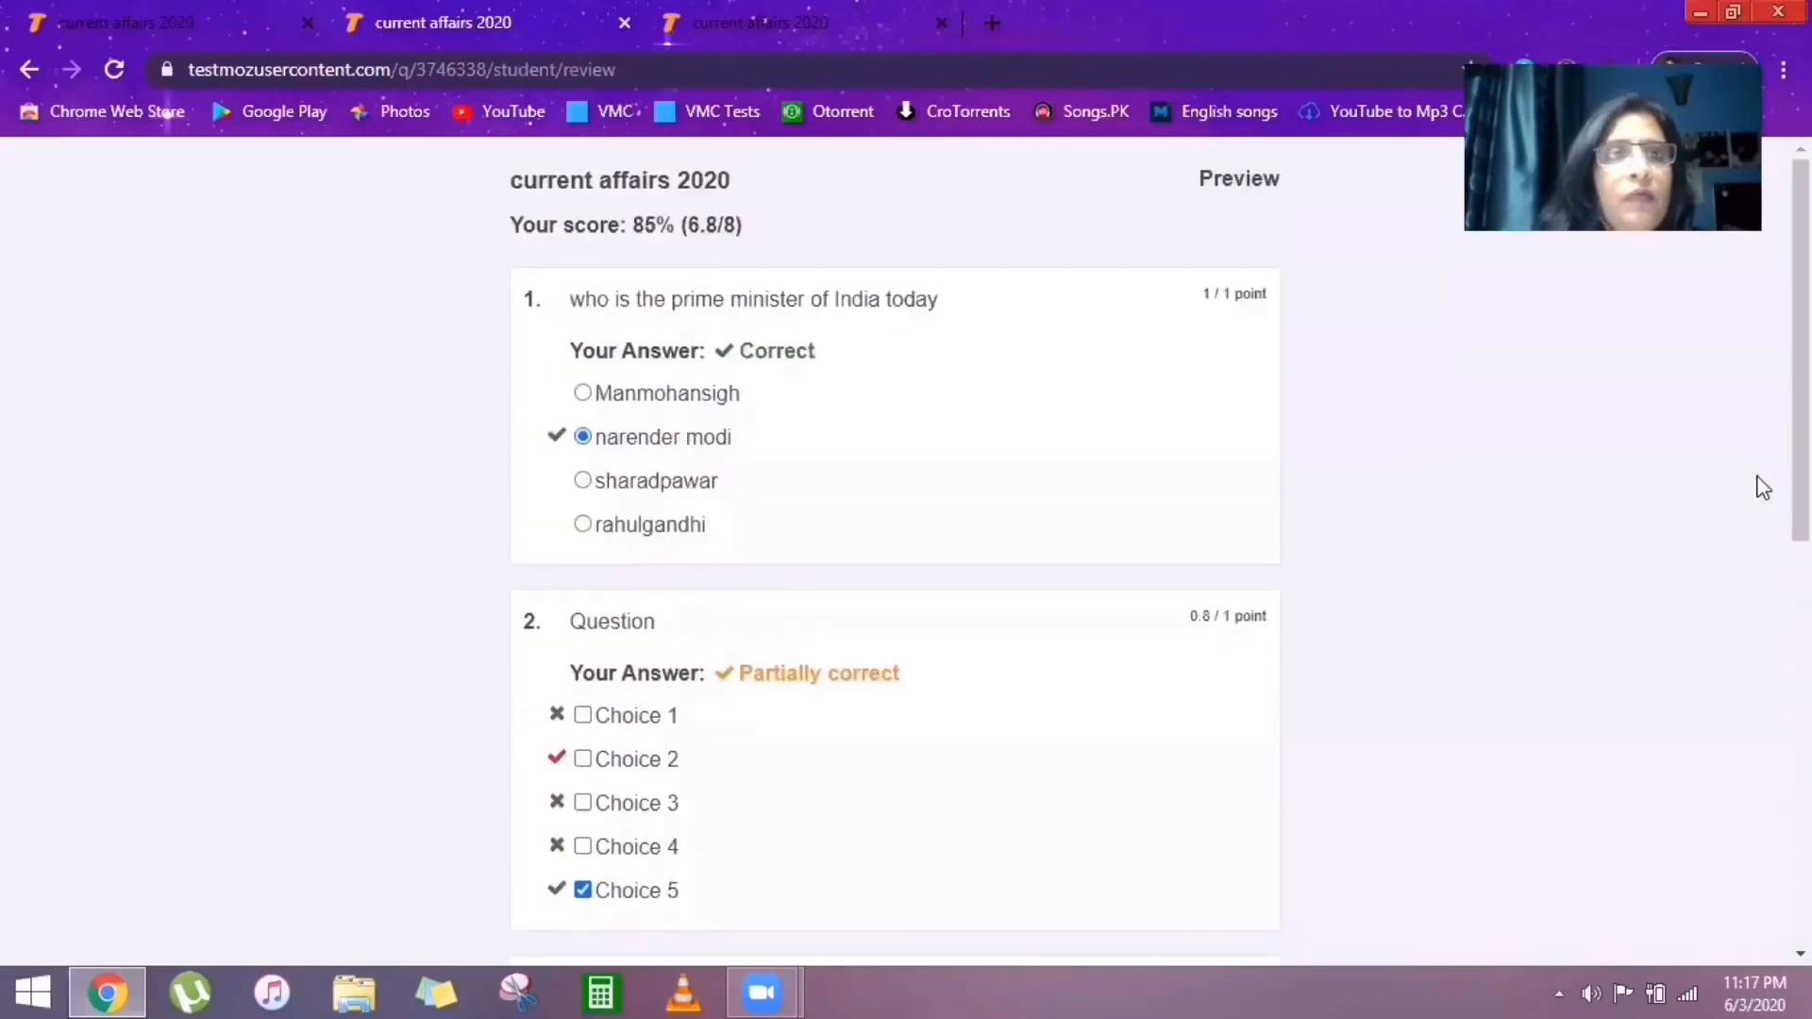
pyautogui.click(85, 15)
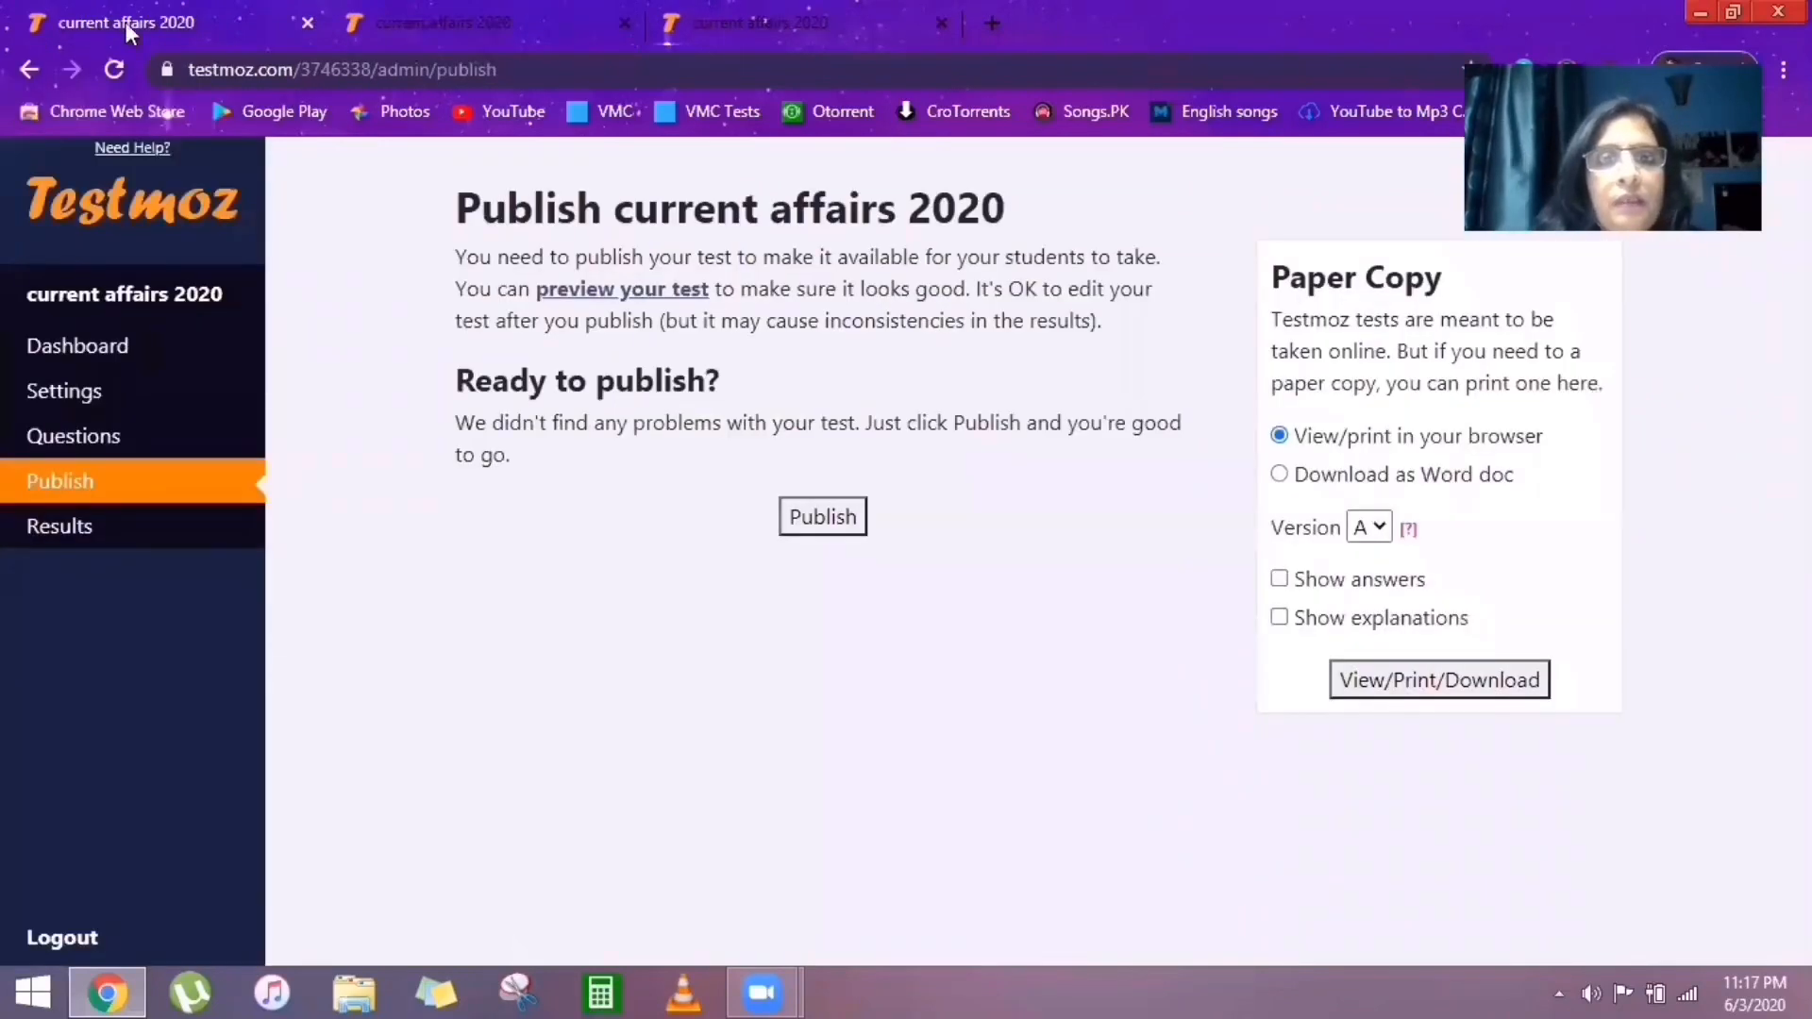
pyautogui.click(816, 524)
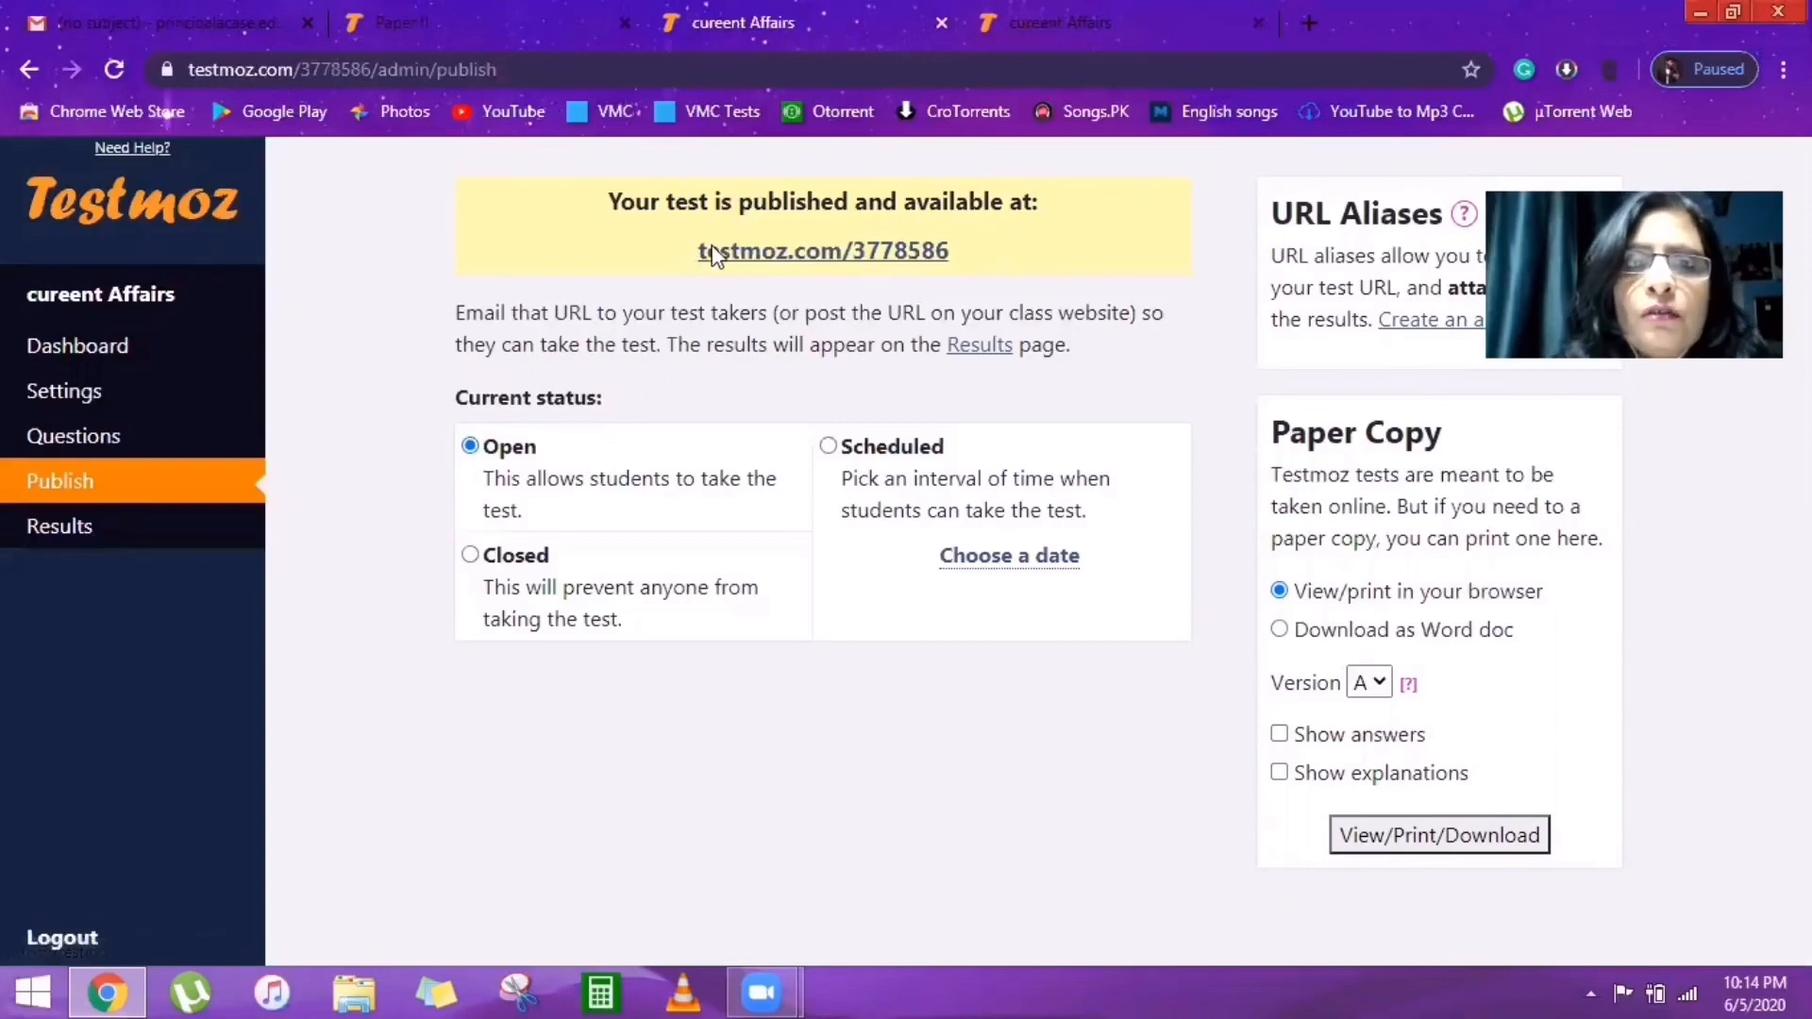
# Select the published test URL, then go to the test's Results page.
pyautogui.moveTo(698, 251); pyautogui.dragTo(960, 256)
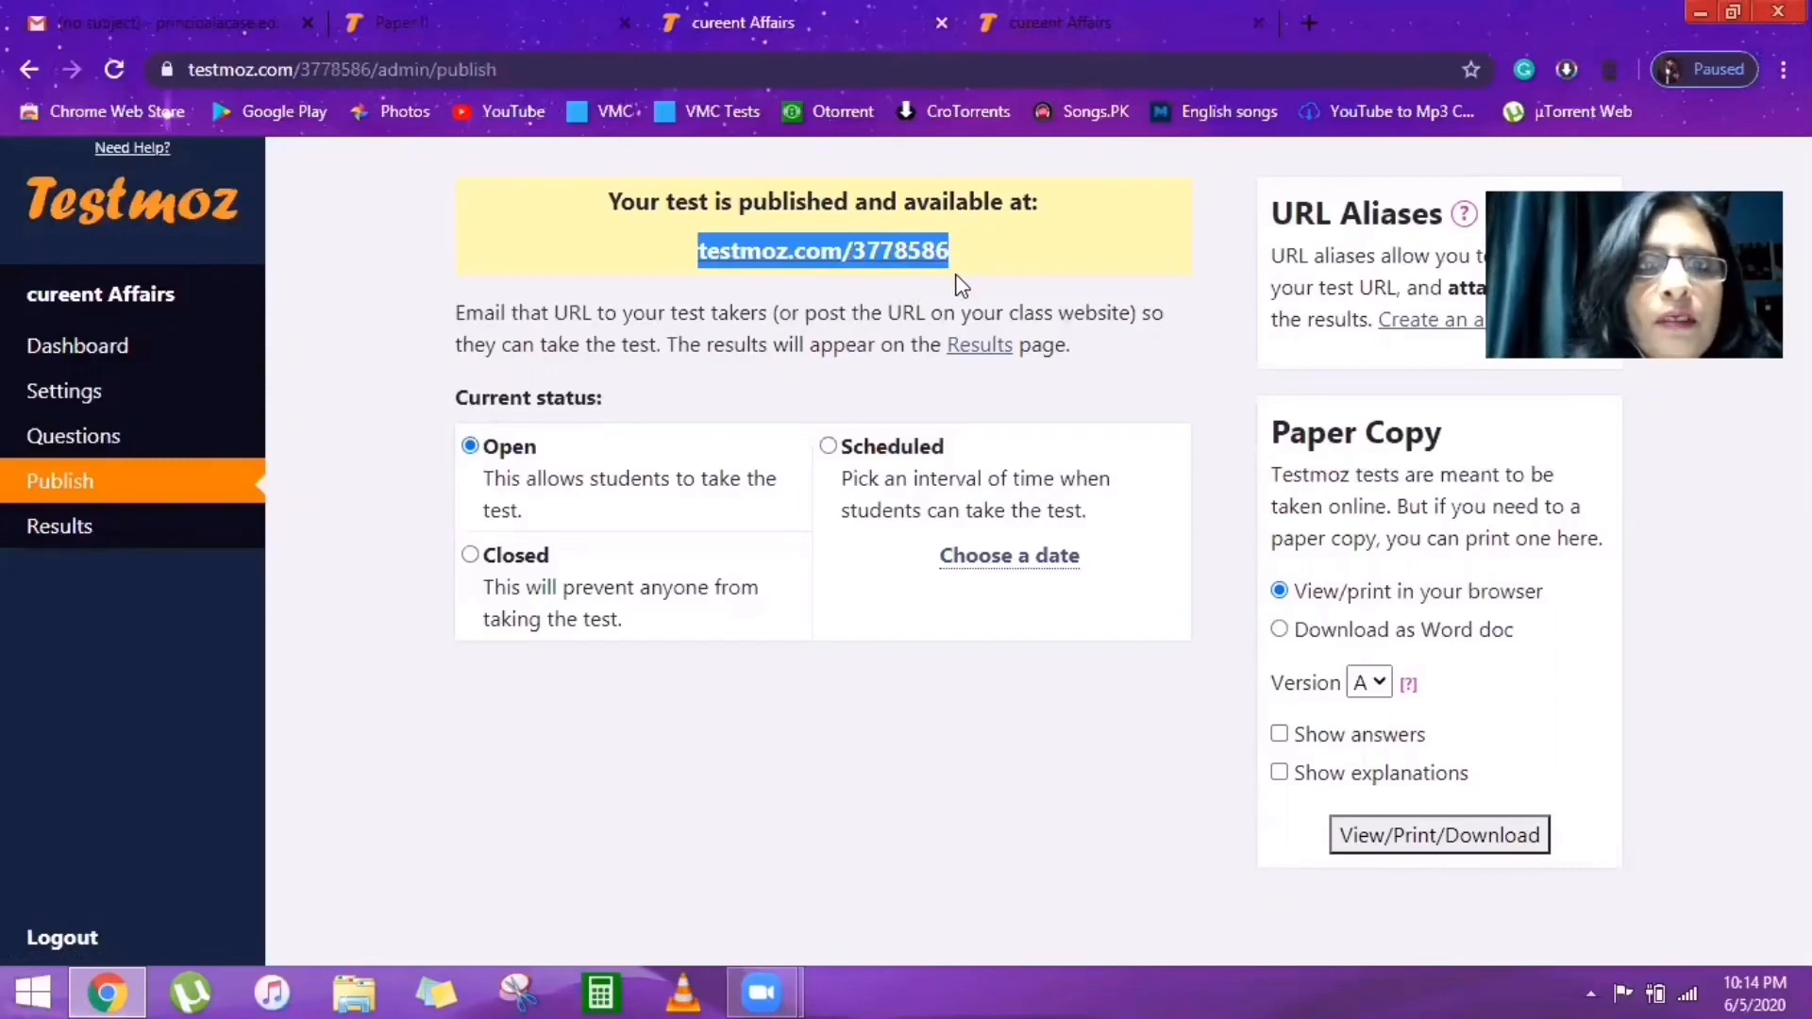
pyautogui.click(155, 540)
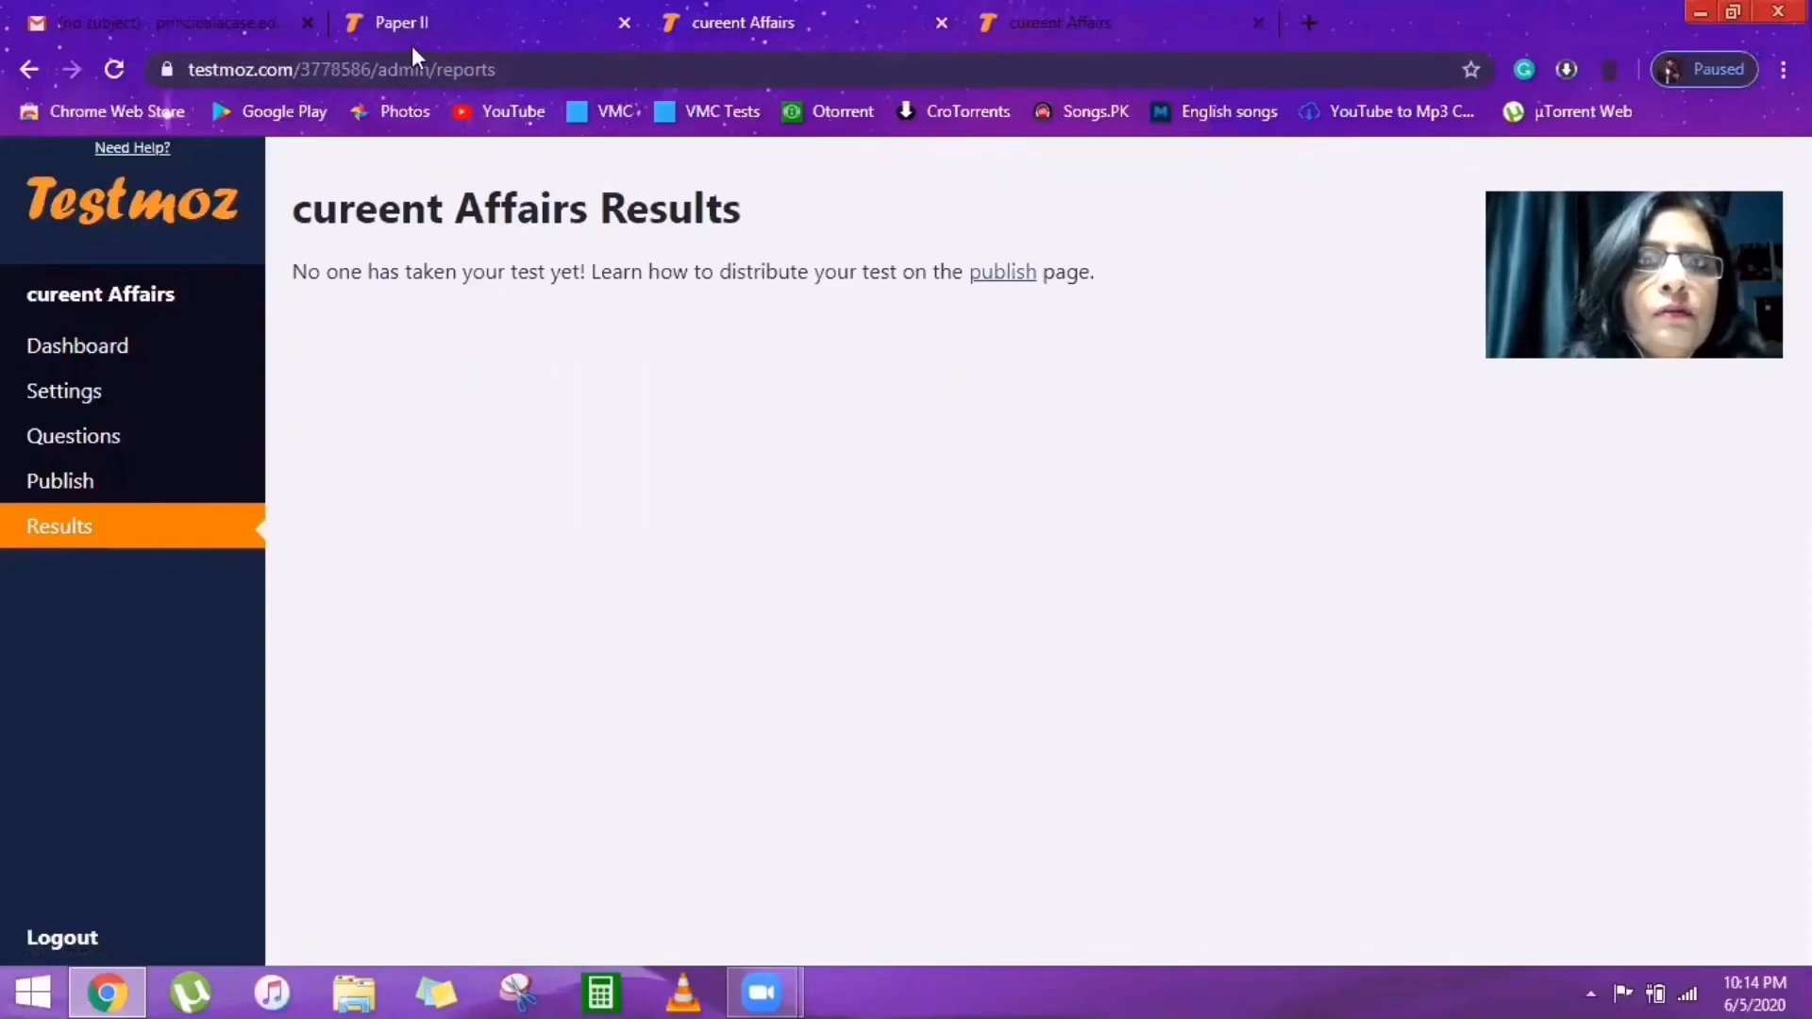
# Show the Paper II Results report with 8 responses averaging 68%.
pyautogui.click(440, 19)
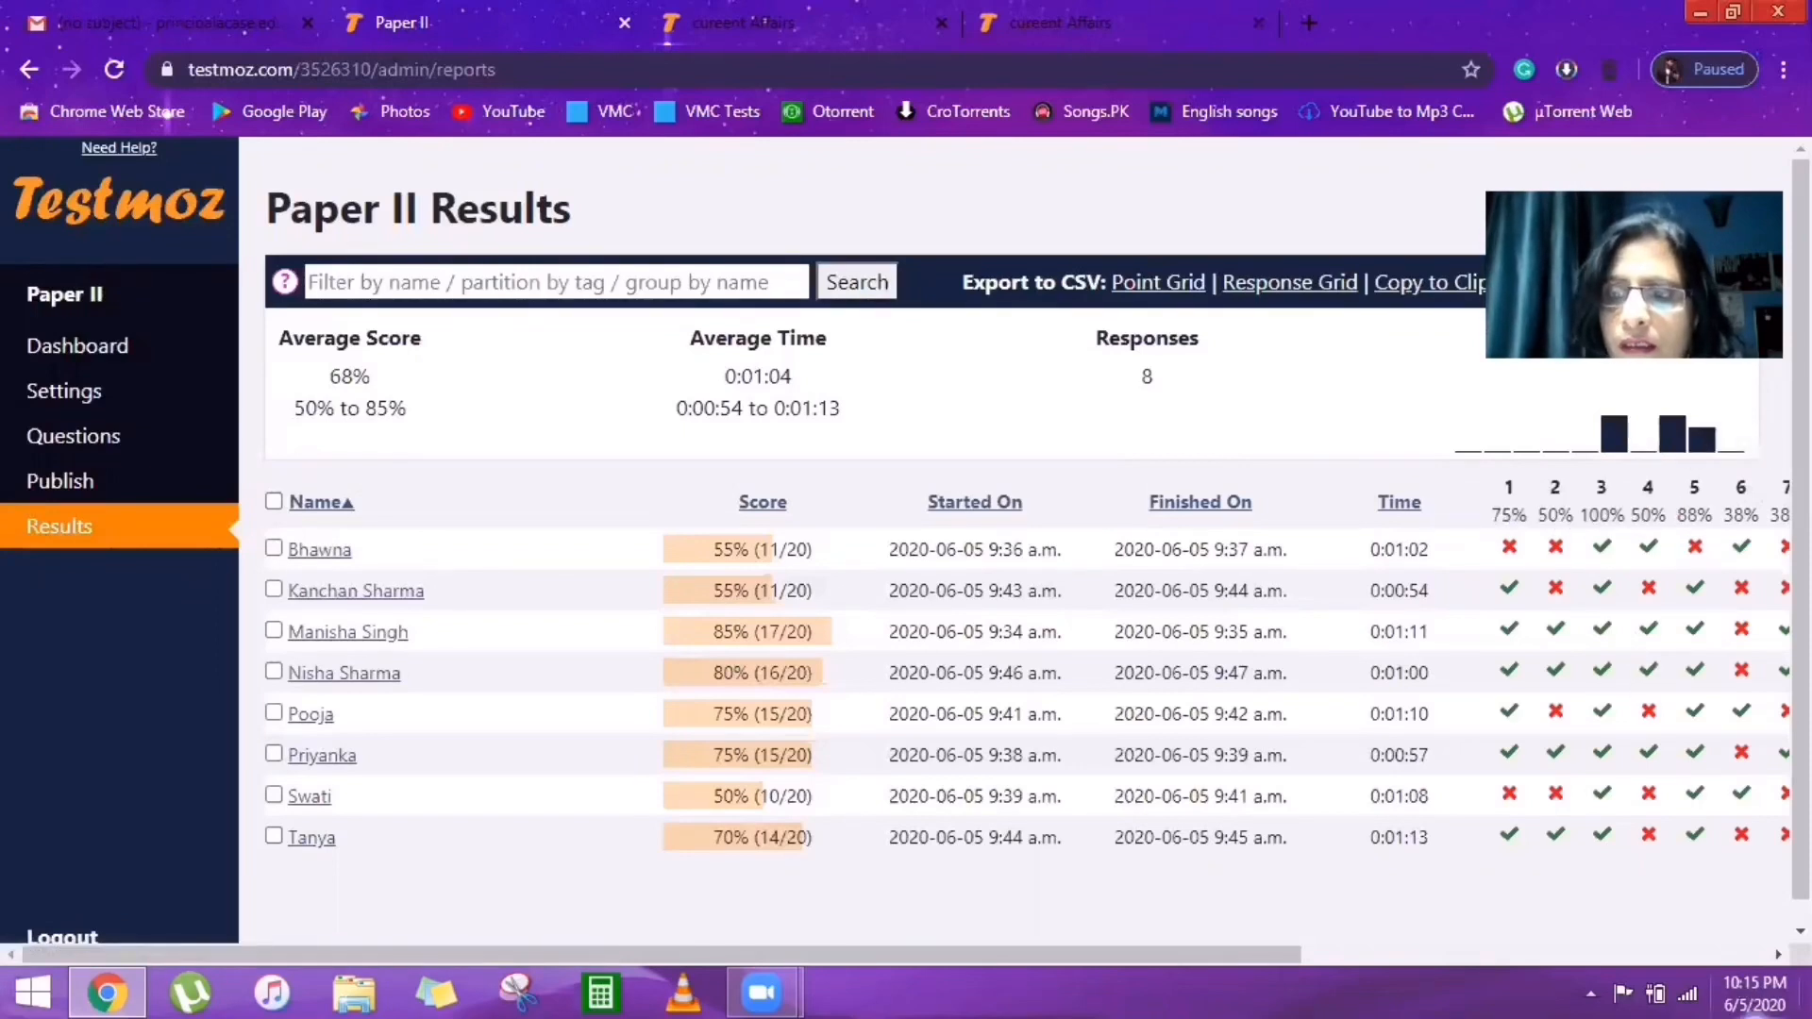
# Scroll across the Paper II results table and read the question texts behind the headers.
pyautogui.hscroll(3, 1642, 797)
pyautogui.hscroll(10, 897, 551)
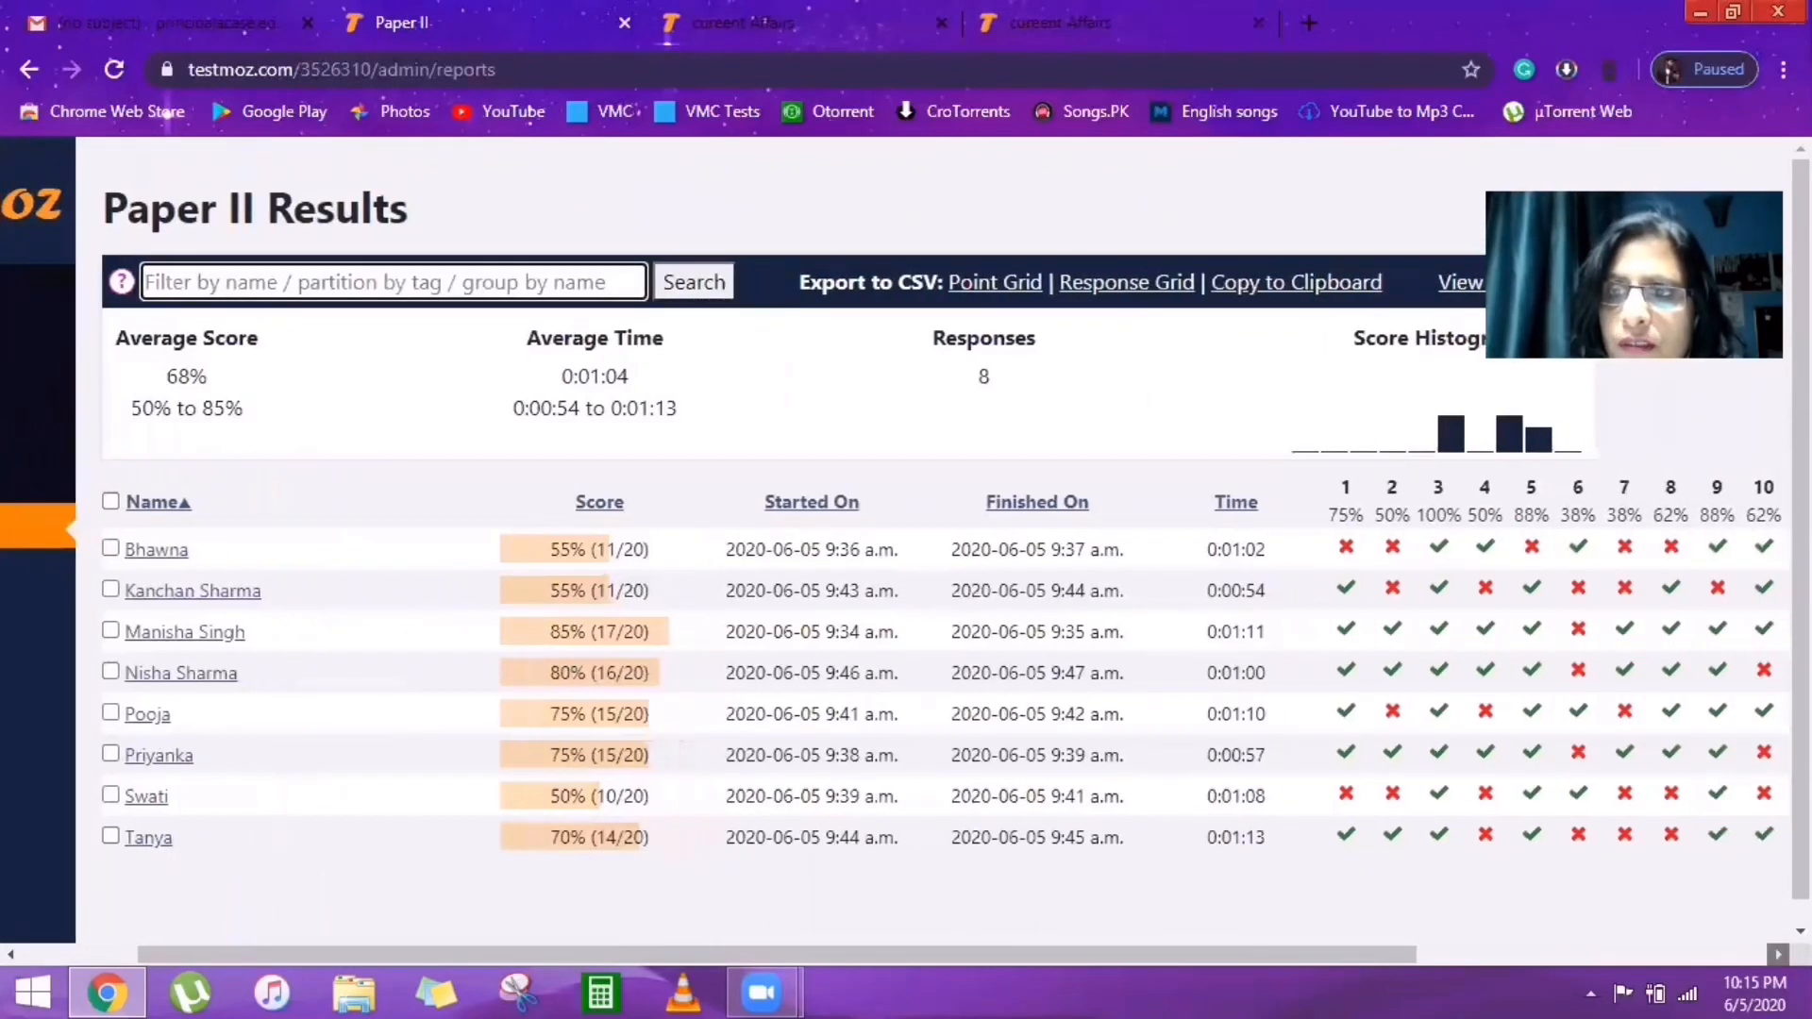
pyautogui.hscroll(3, 897, 550)
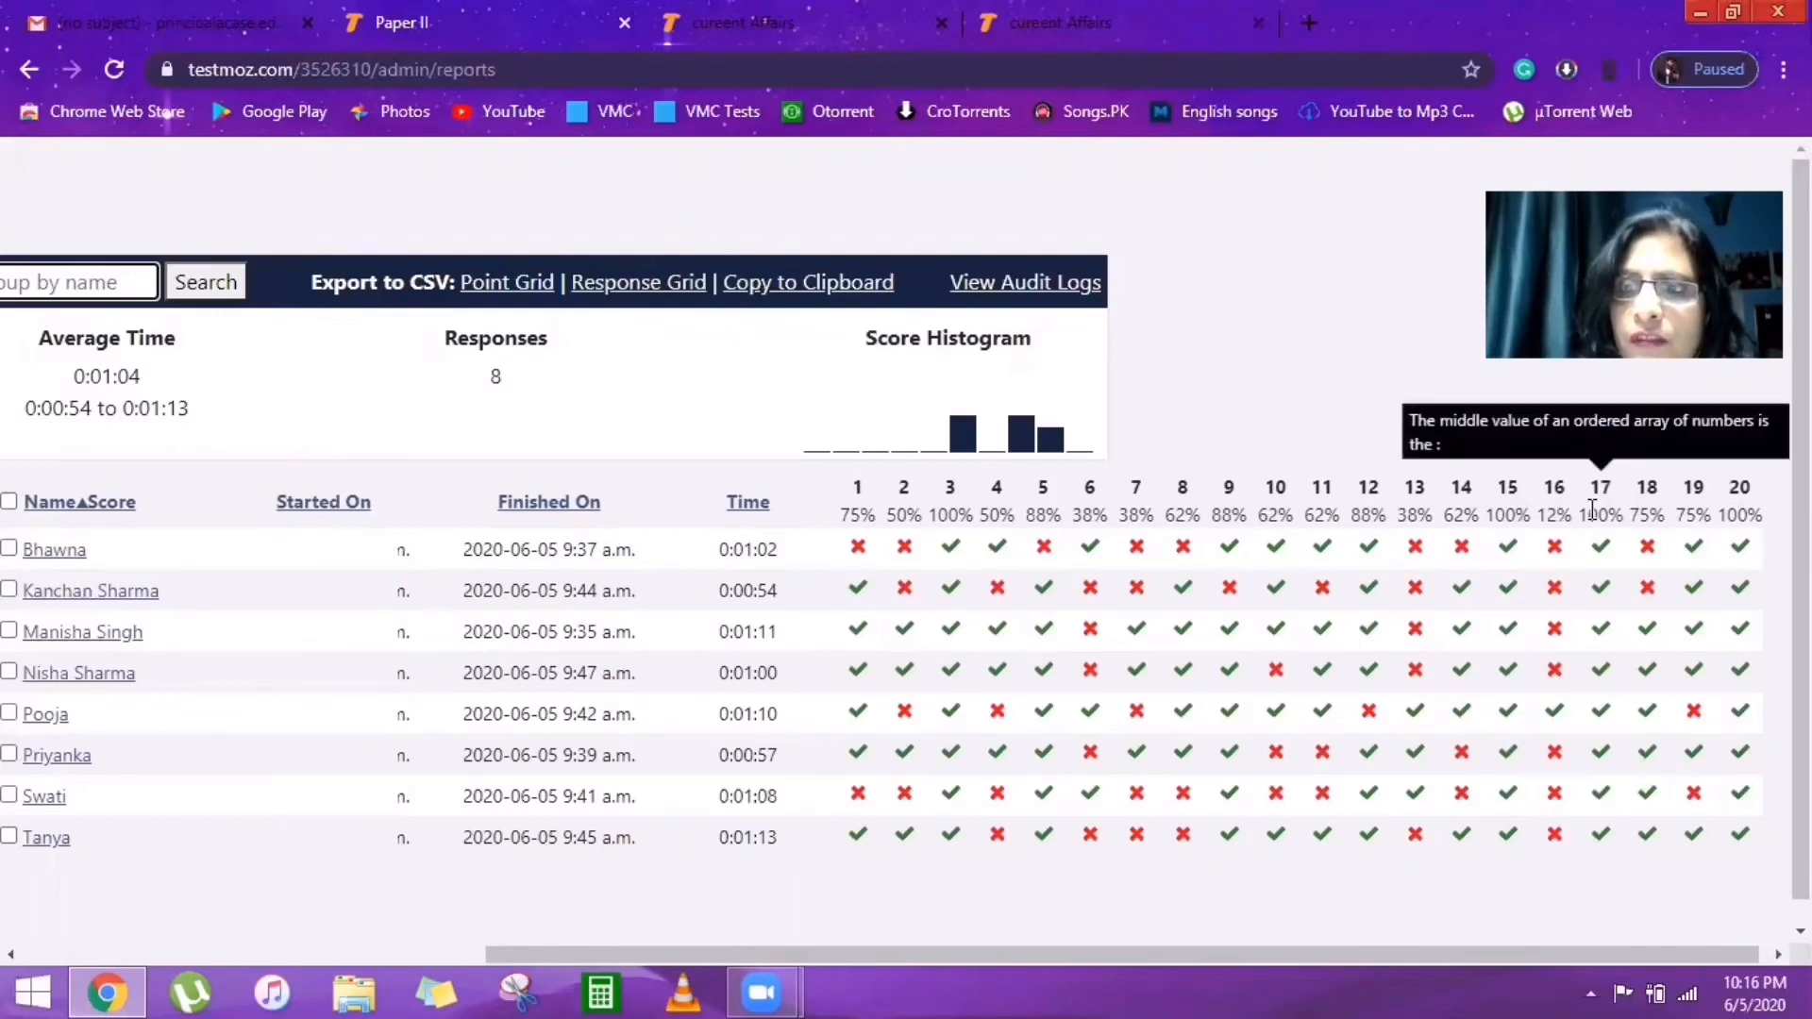
pyautogui.moveTo(1488, 511)
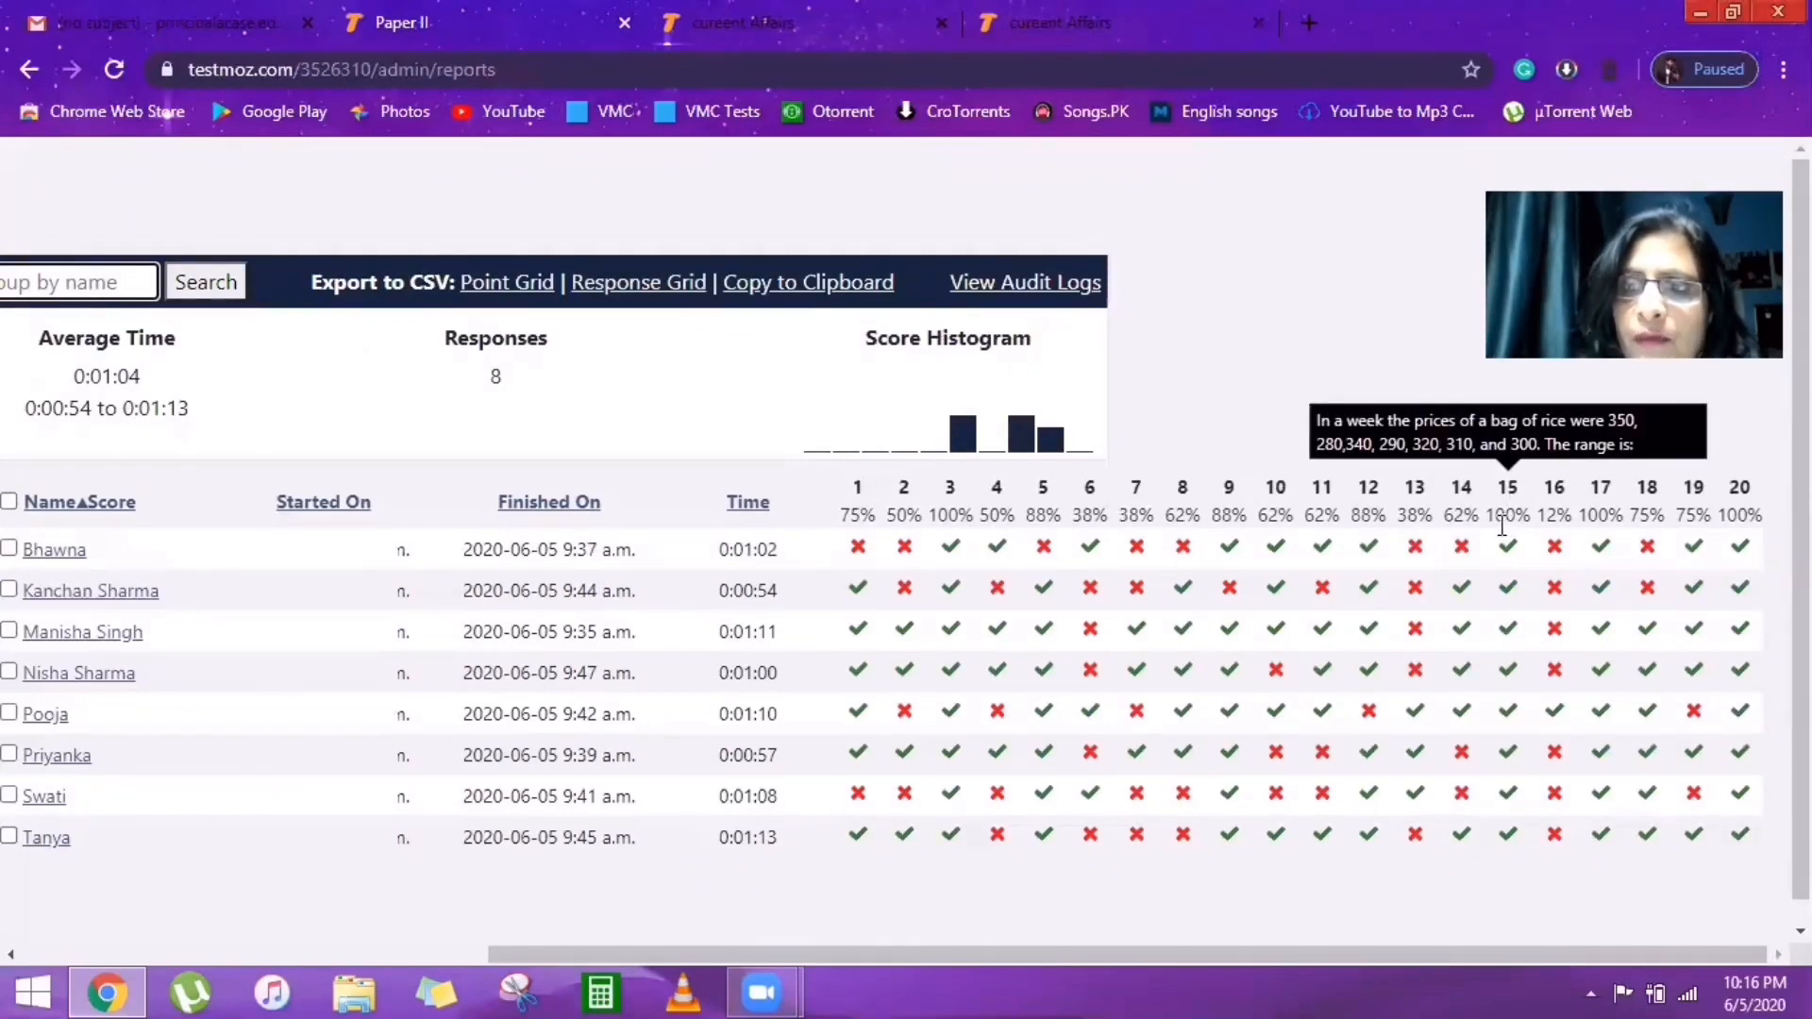
pyautogui.moveTo(1746, 501)
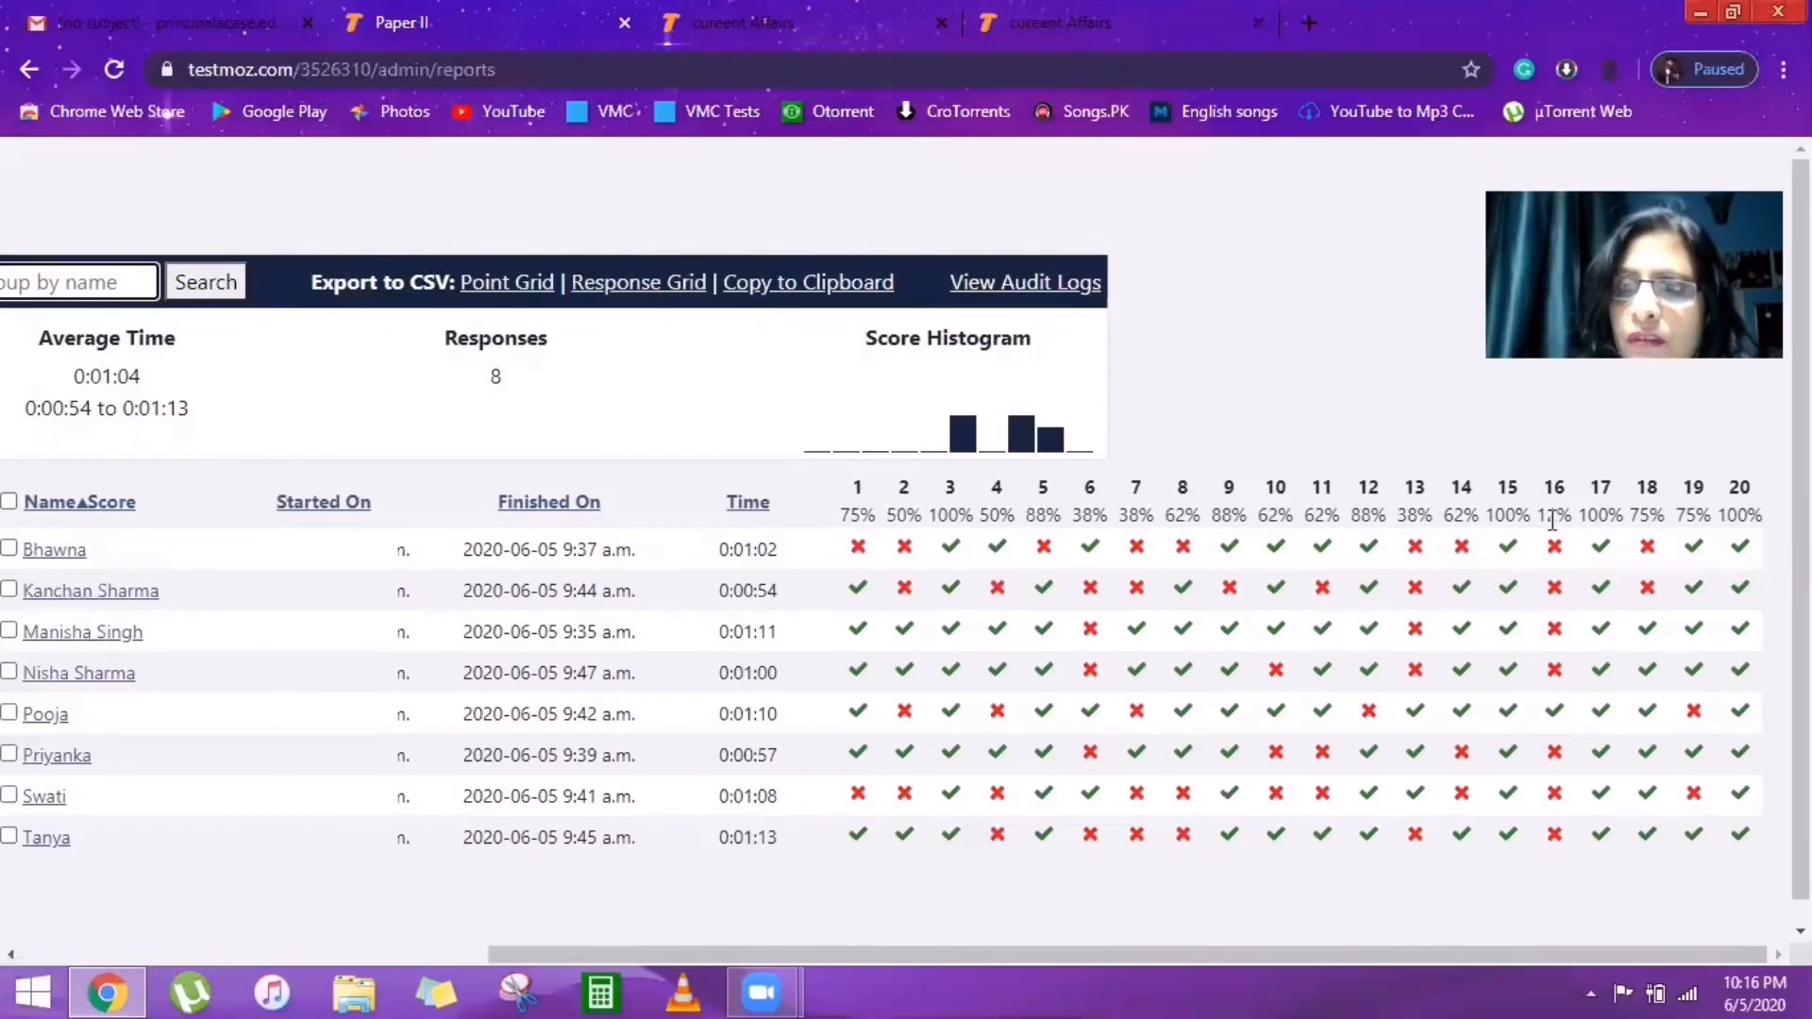
pyautogui.moveTo(1563, 507)
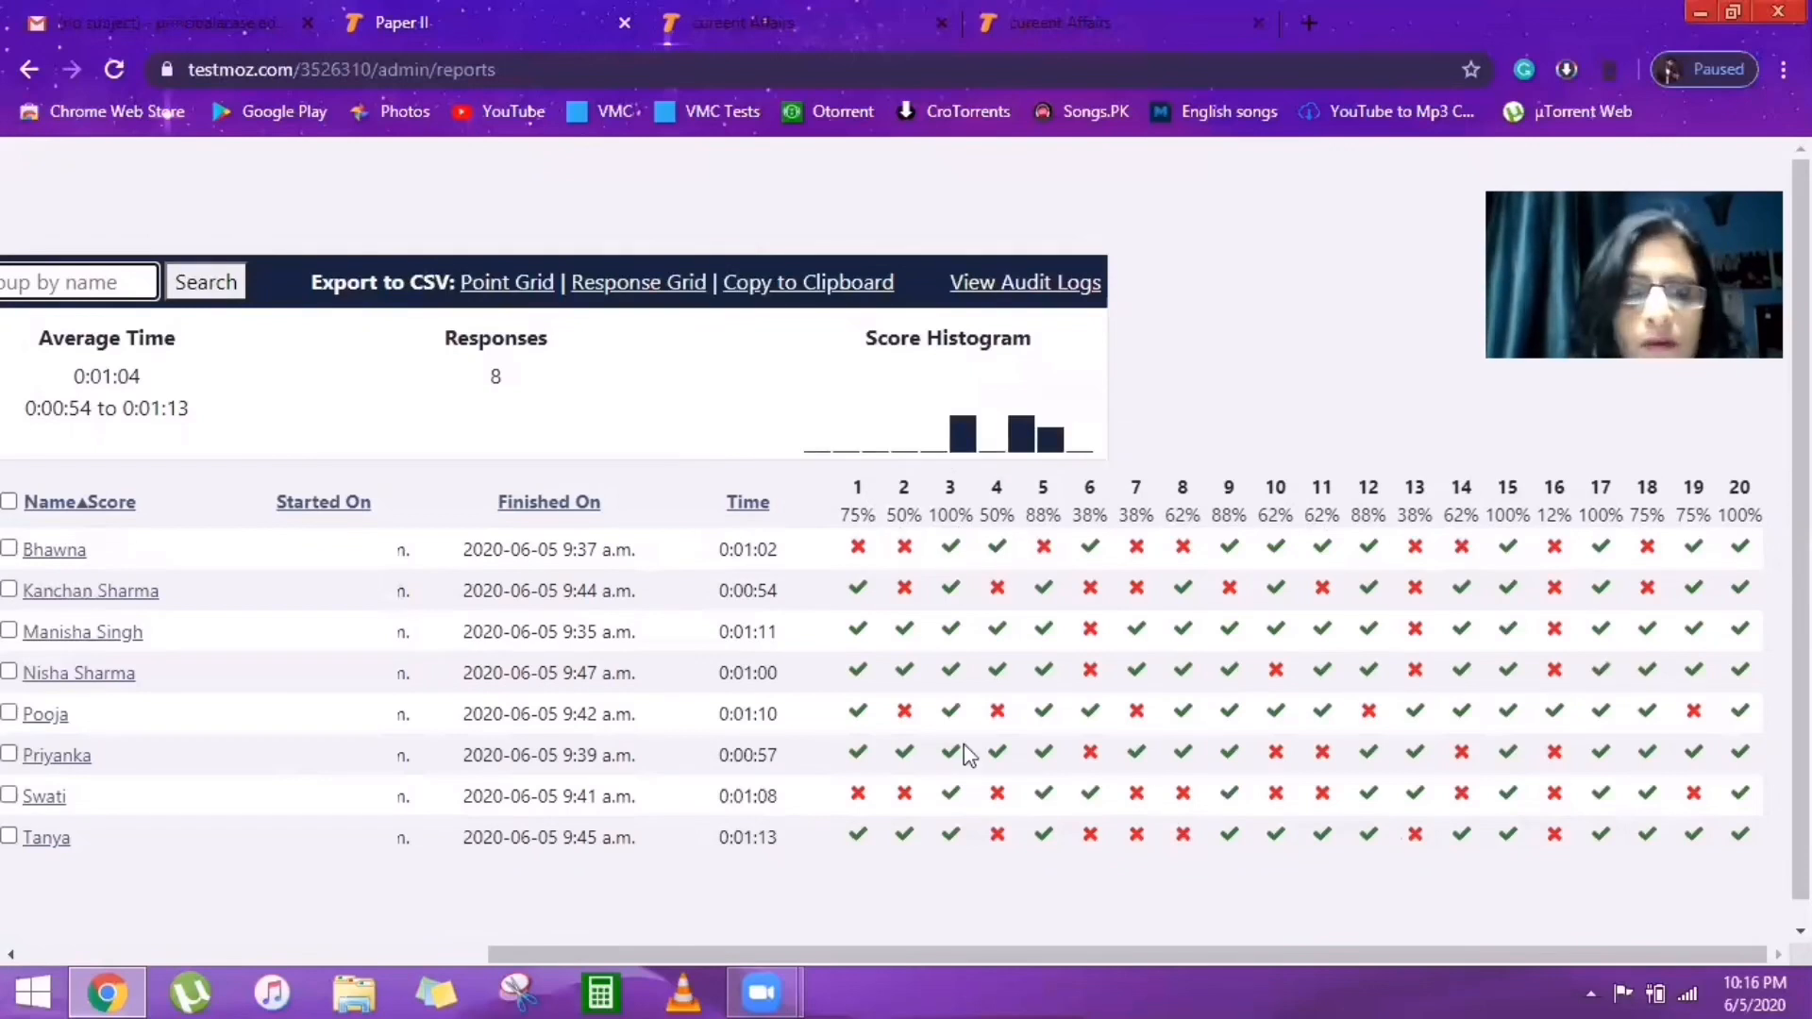
pyautogui.moveTo(11, 954); pyautogui.dragTo(11, 954)
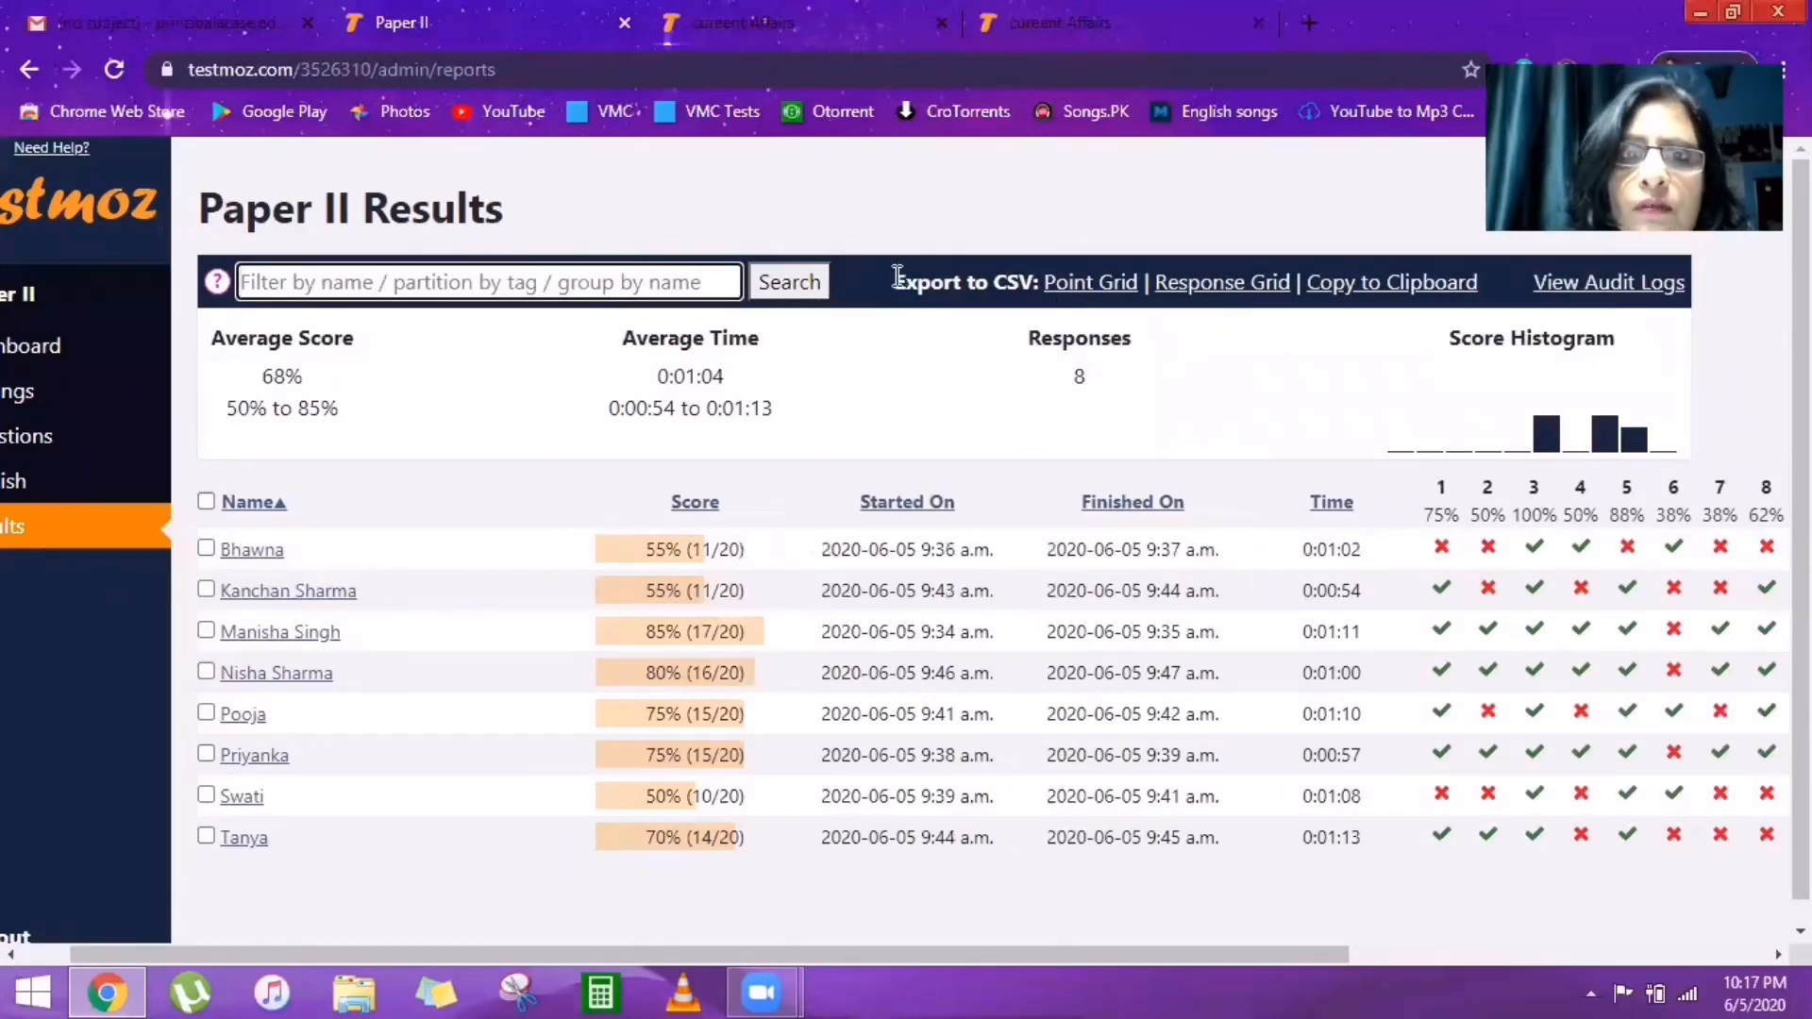
pyautogui.moveTo(898, 278); pyautogui.dragTo(1024, 306)
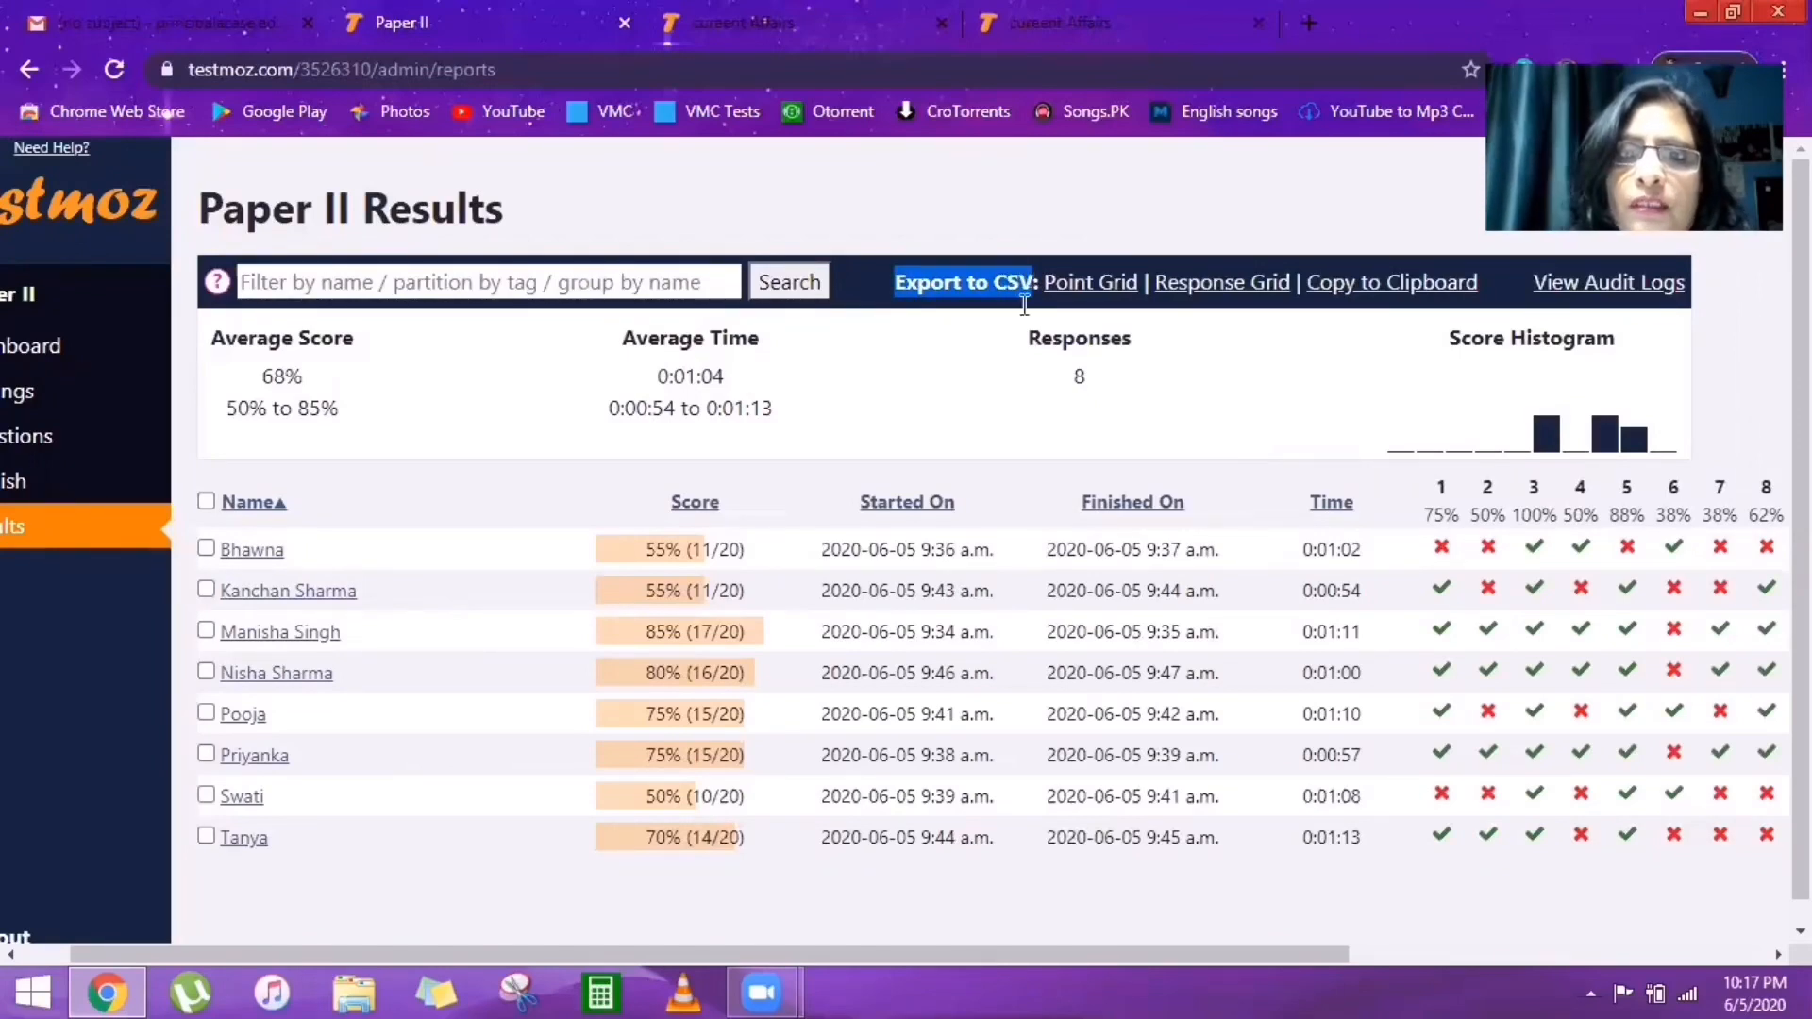
pyautogui.click(1006, 354)
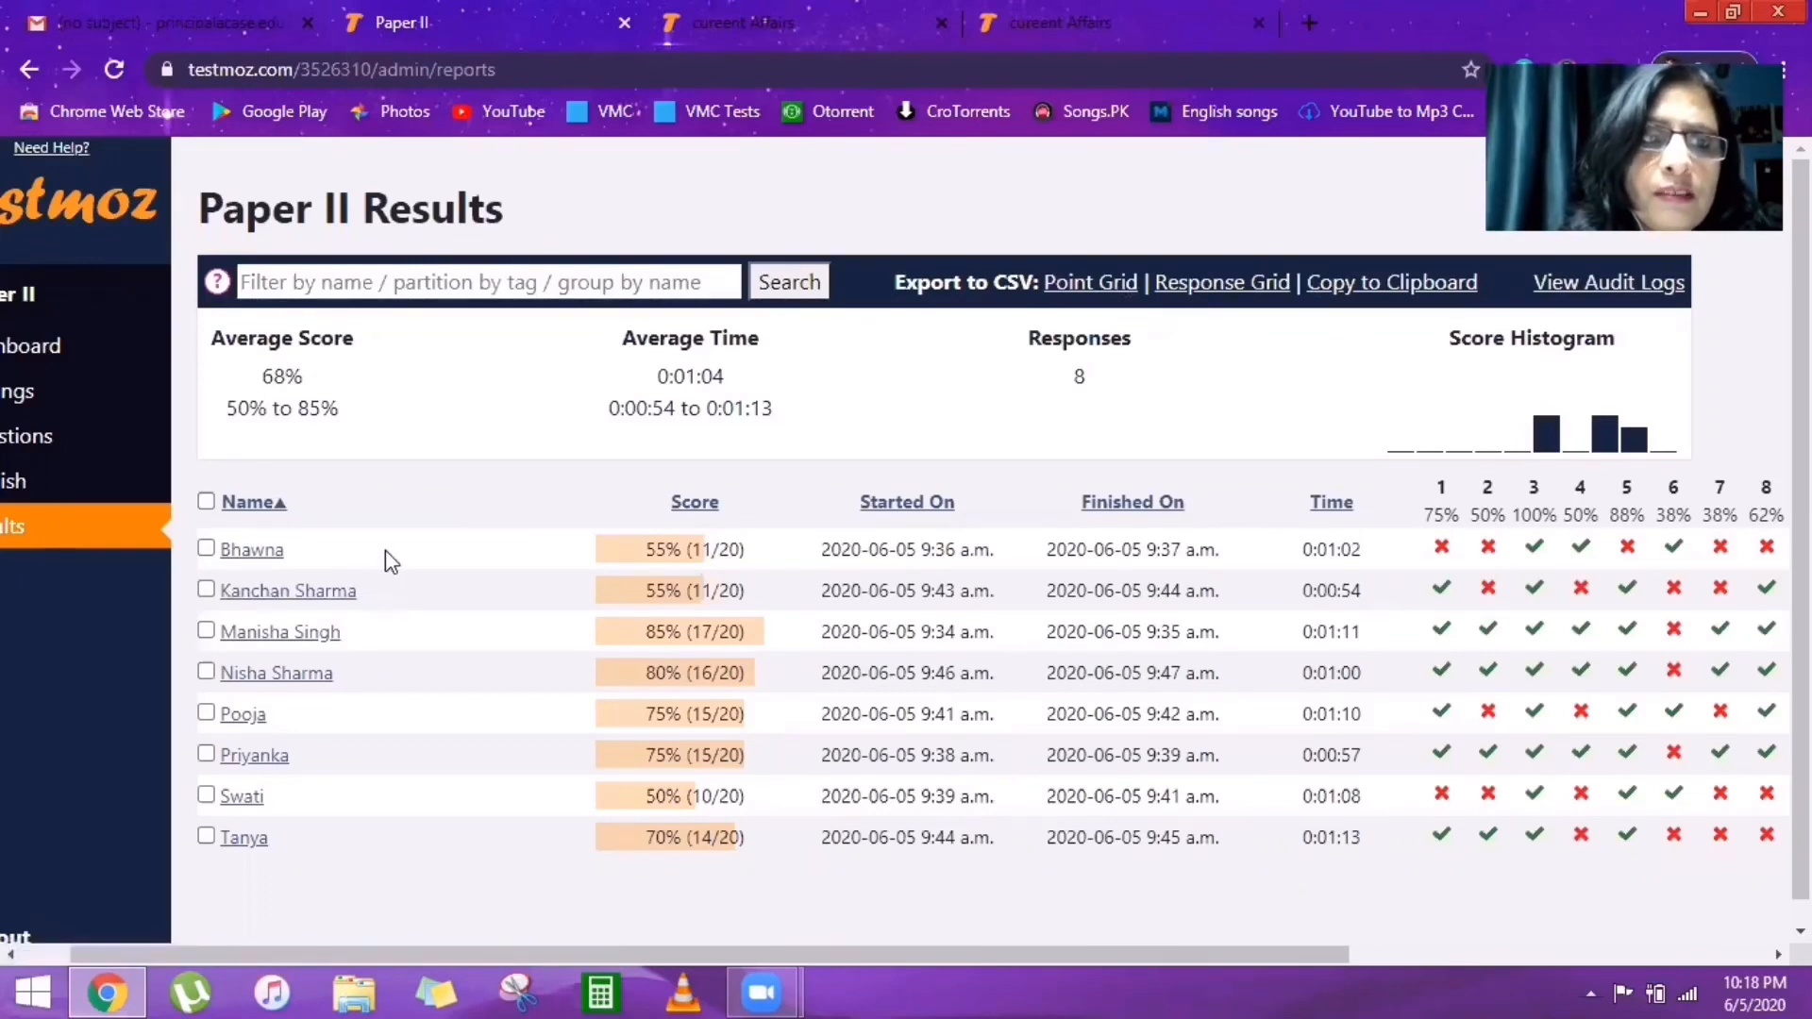
# Search the Paper II results by the student's name, leaving one 75% (15/20) response.
pyautogui.click(362, 282)
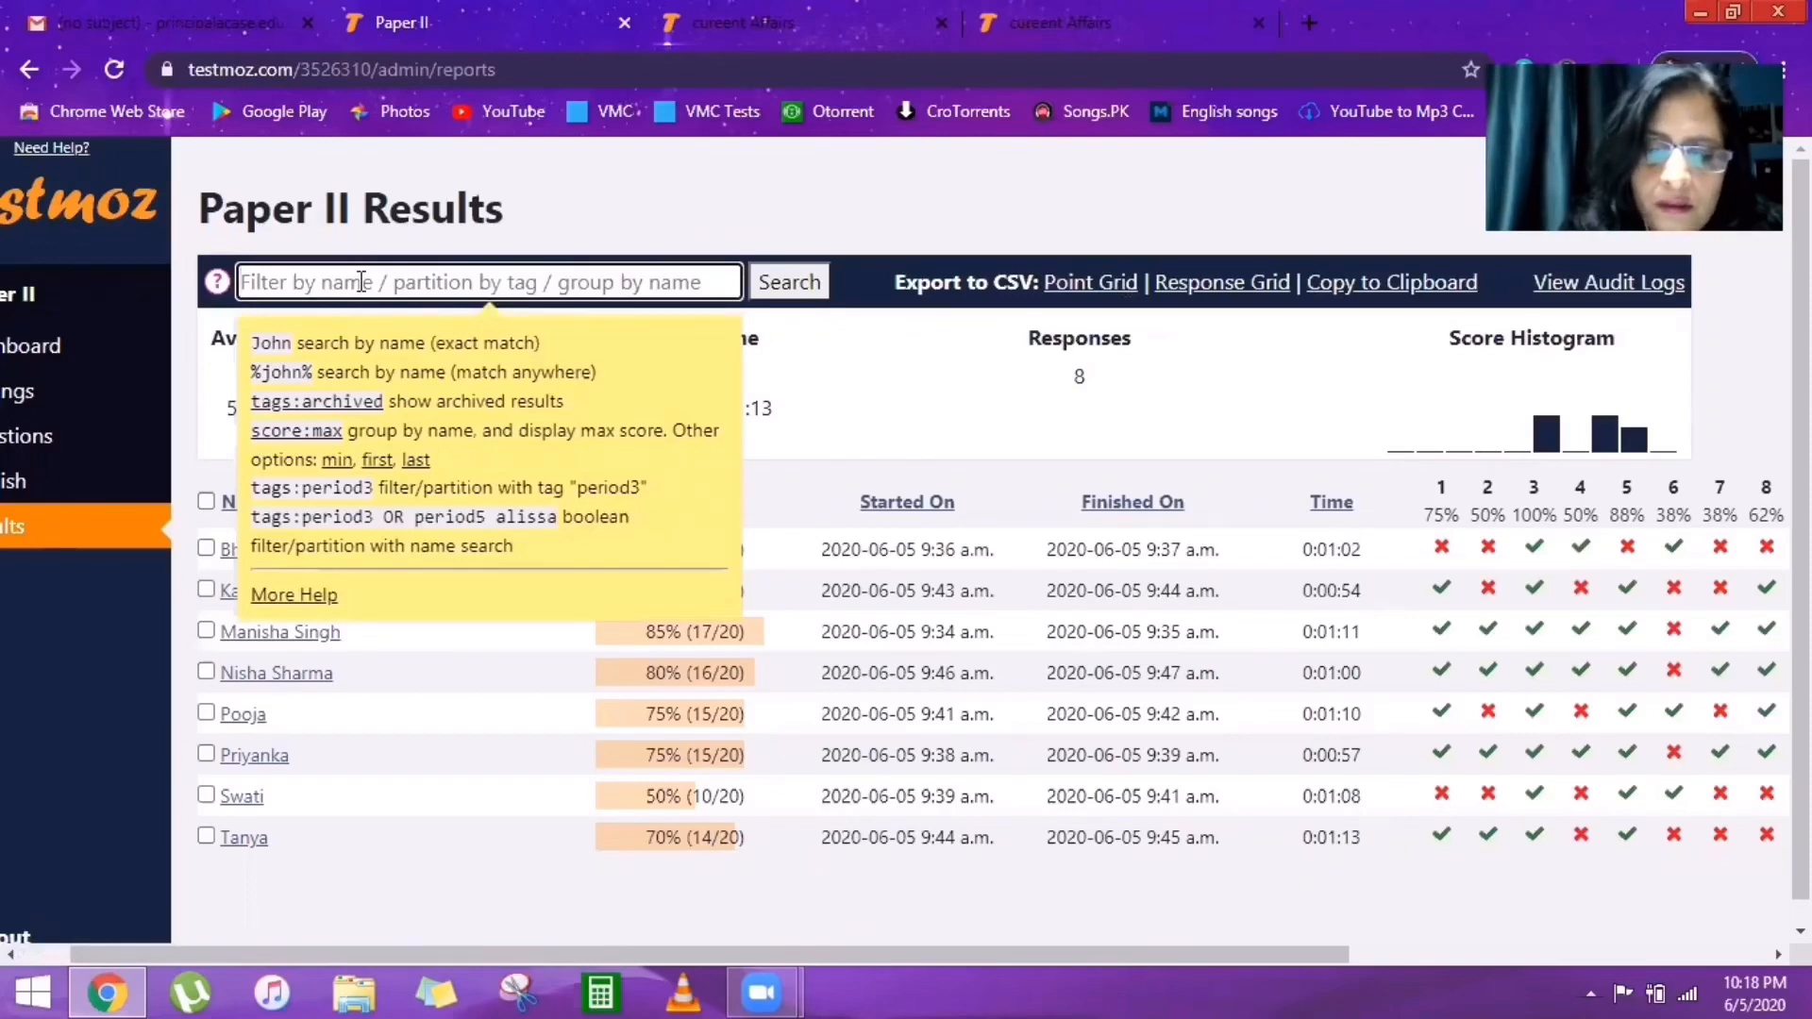
pyautogui.write('pooja')
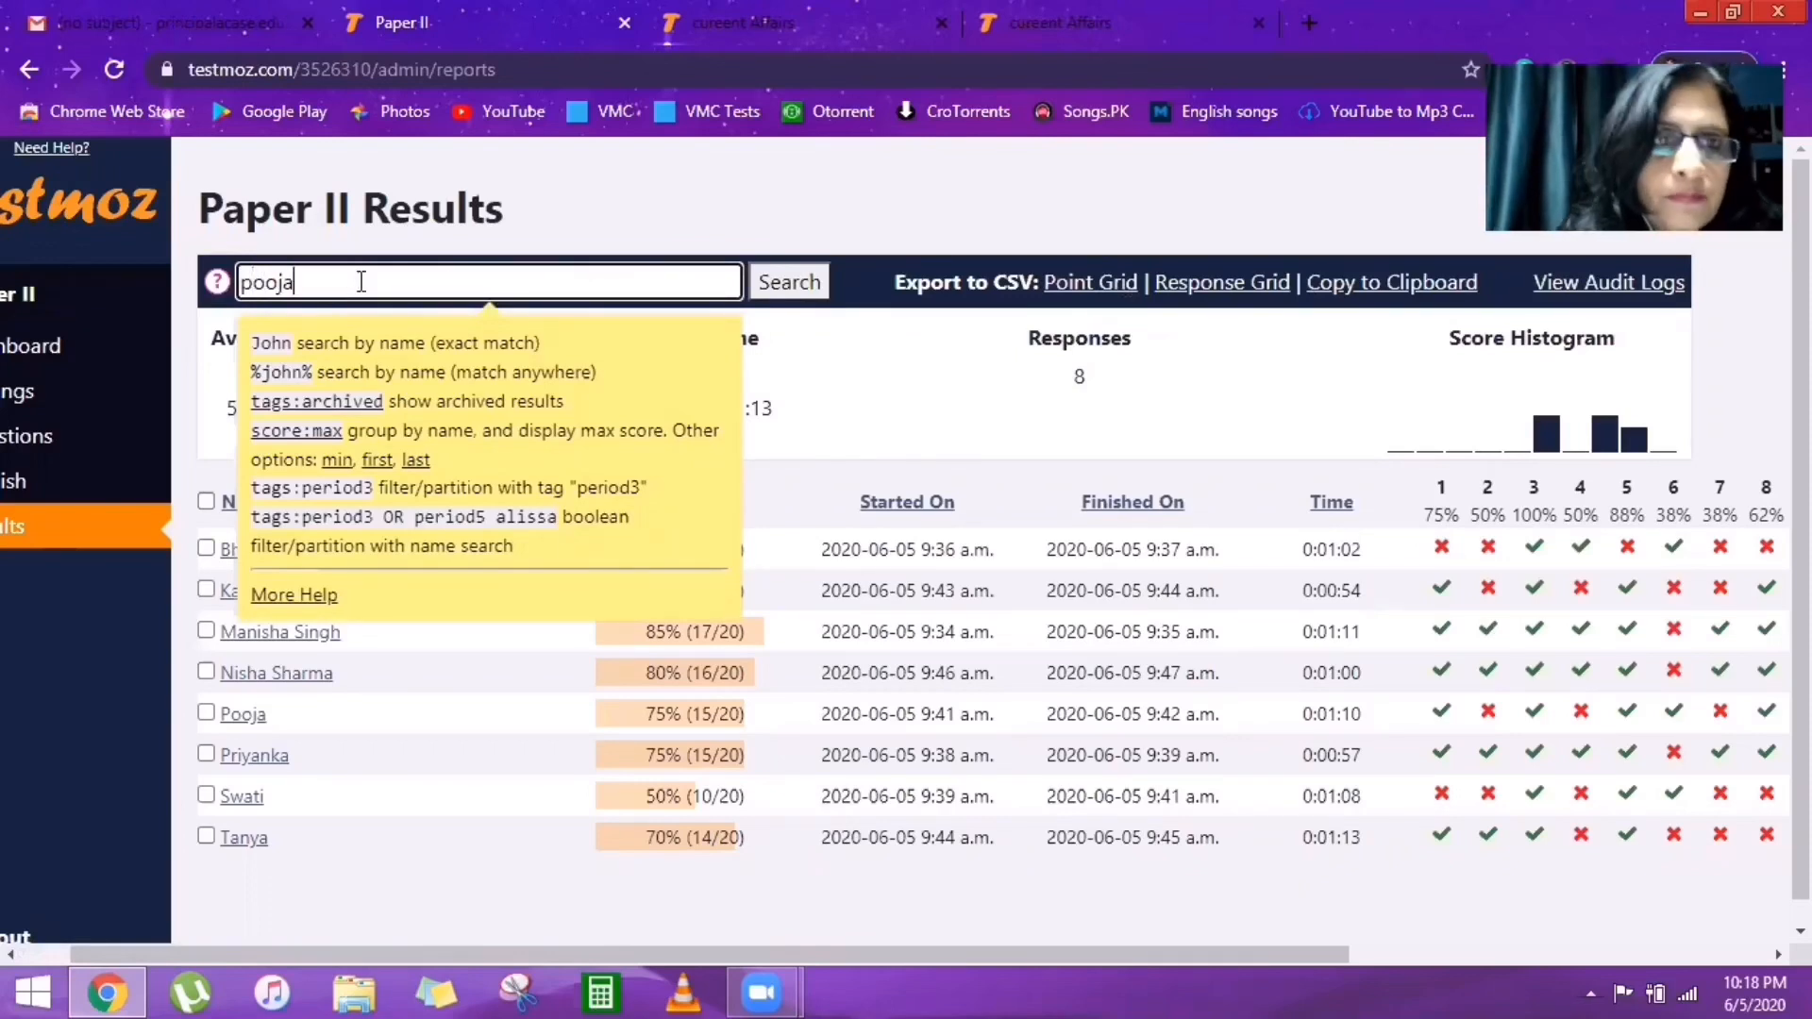
pyautogui.press('Return')
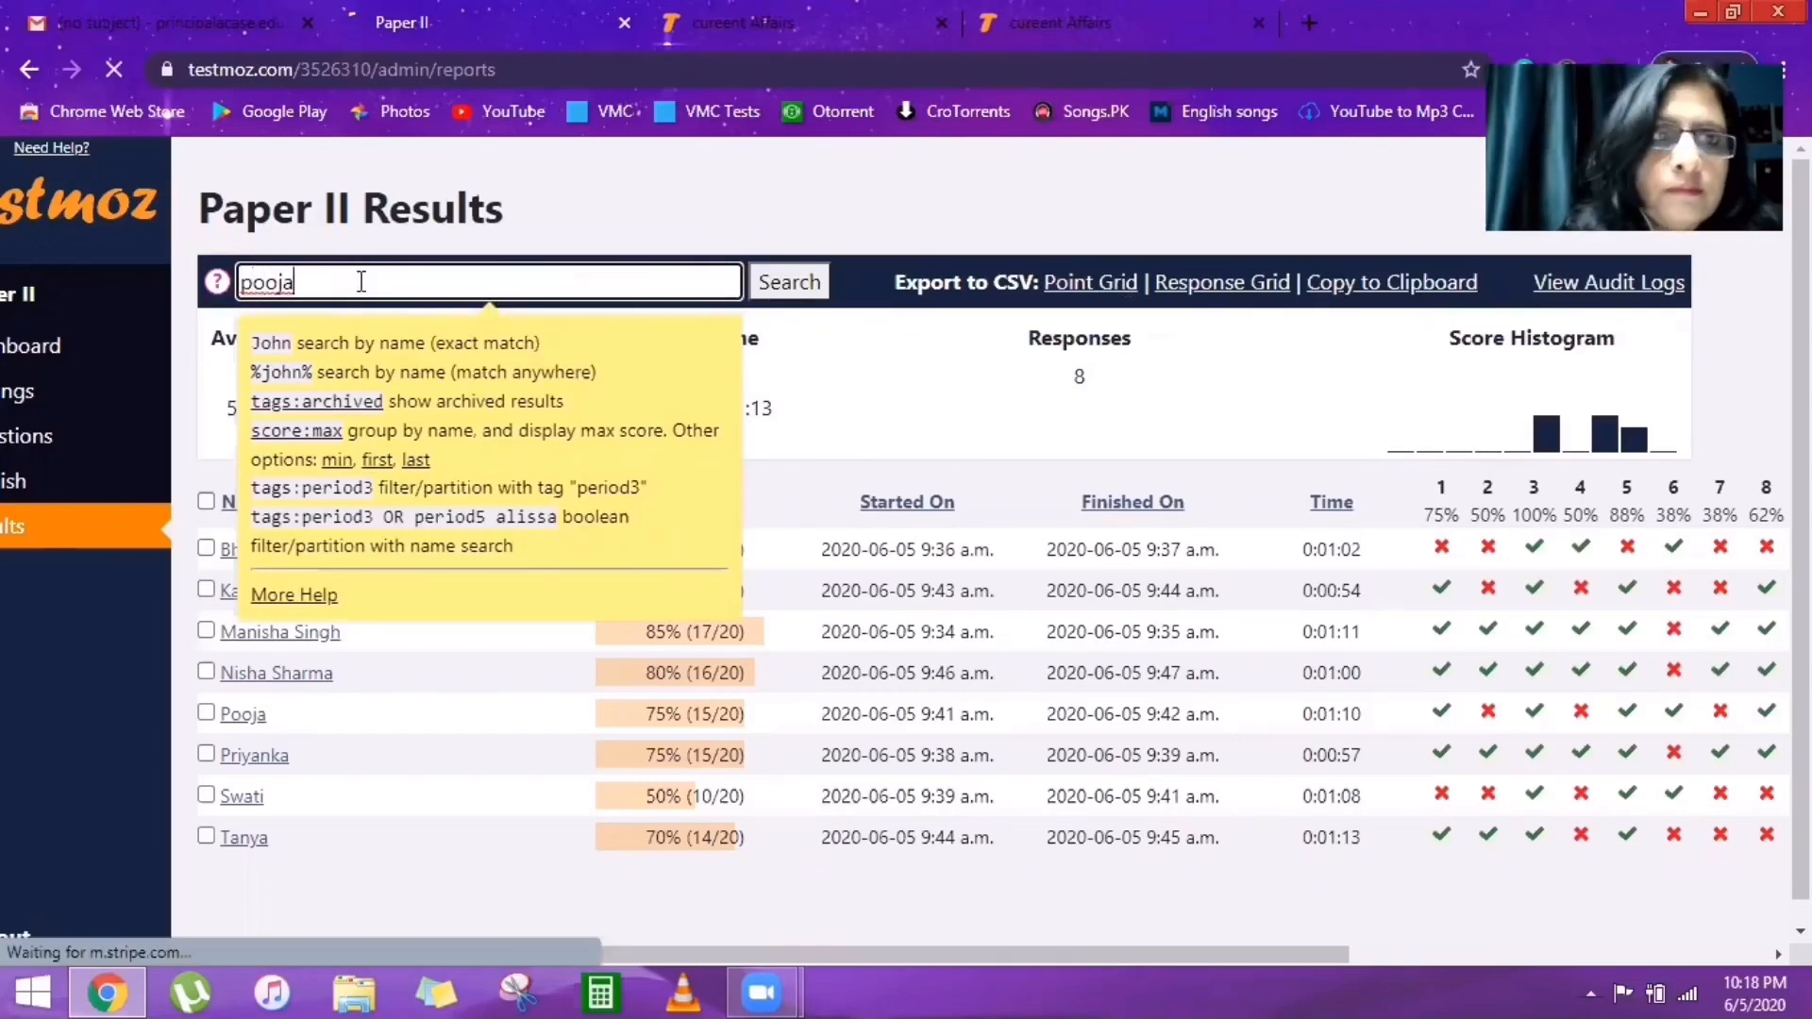
pyautogui.click(783, 285)
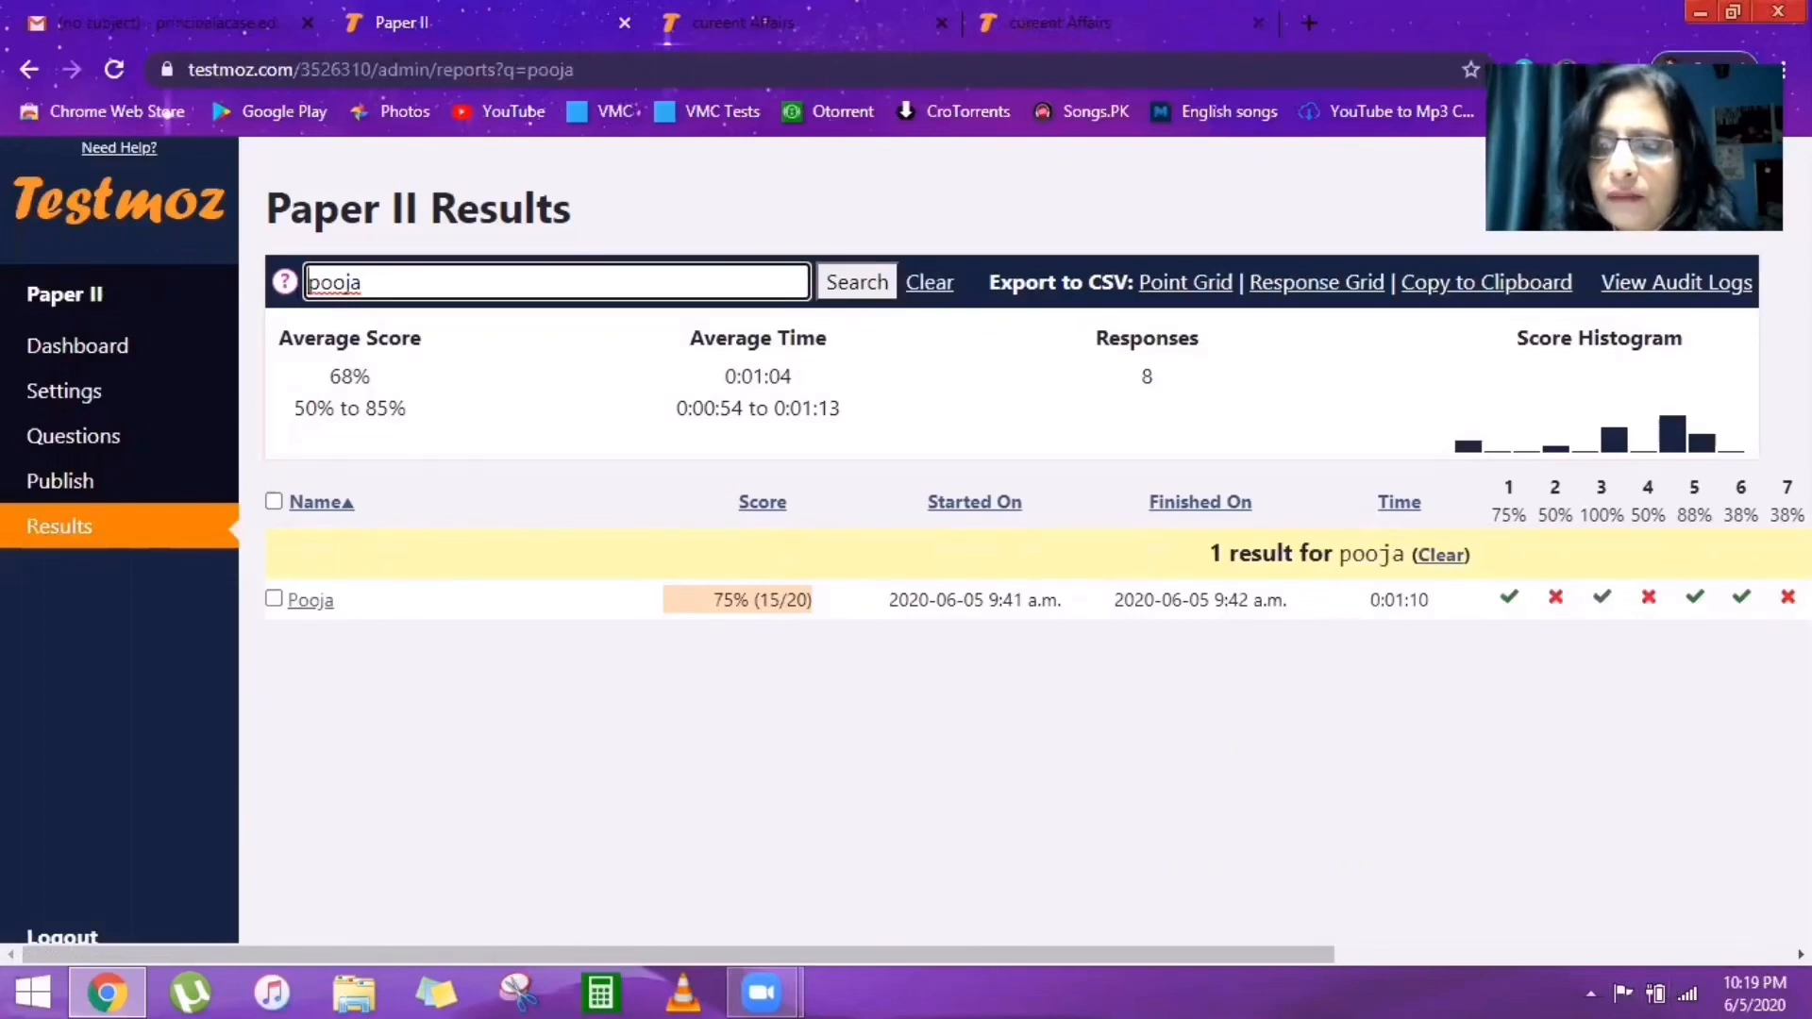
# Switch to the 'cureent Affairs' test dashboard and choose Adjust settings.
pyautogui.hscroll(5, 903, 550)
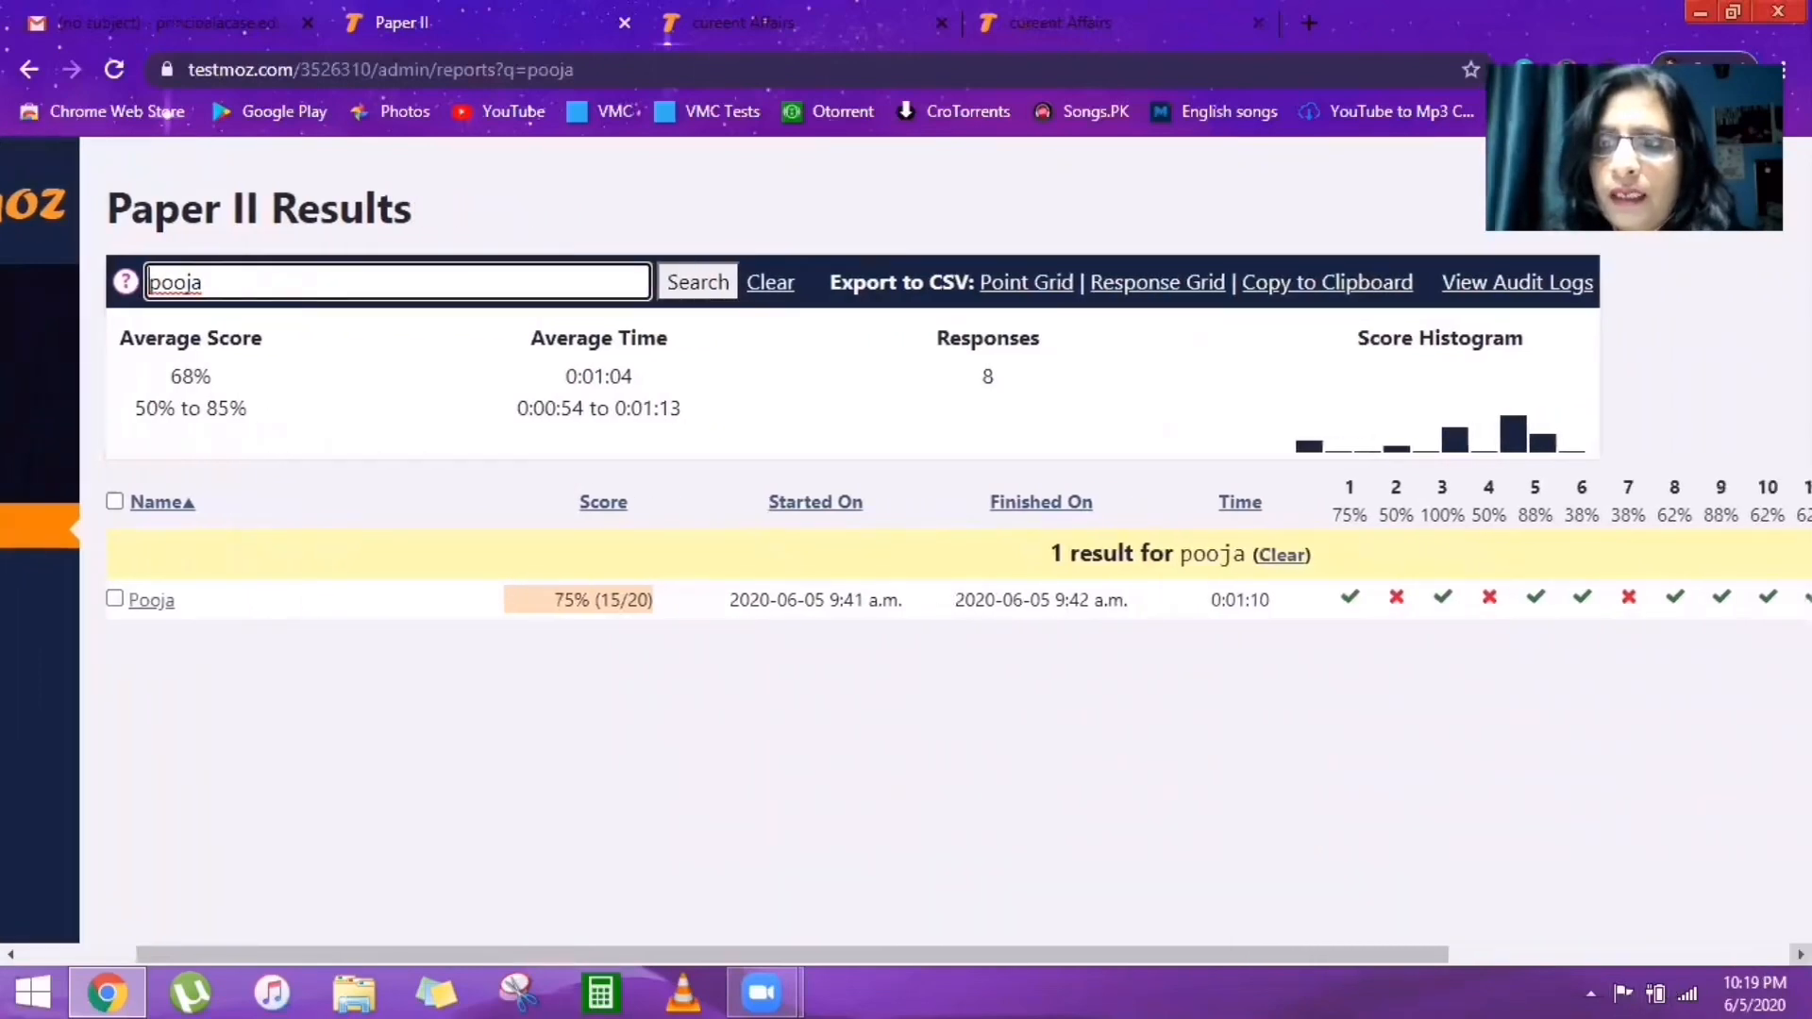
pyautogui.hscroll(2, 904, 550)
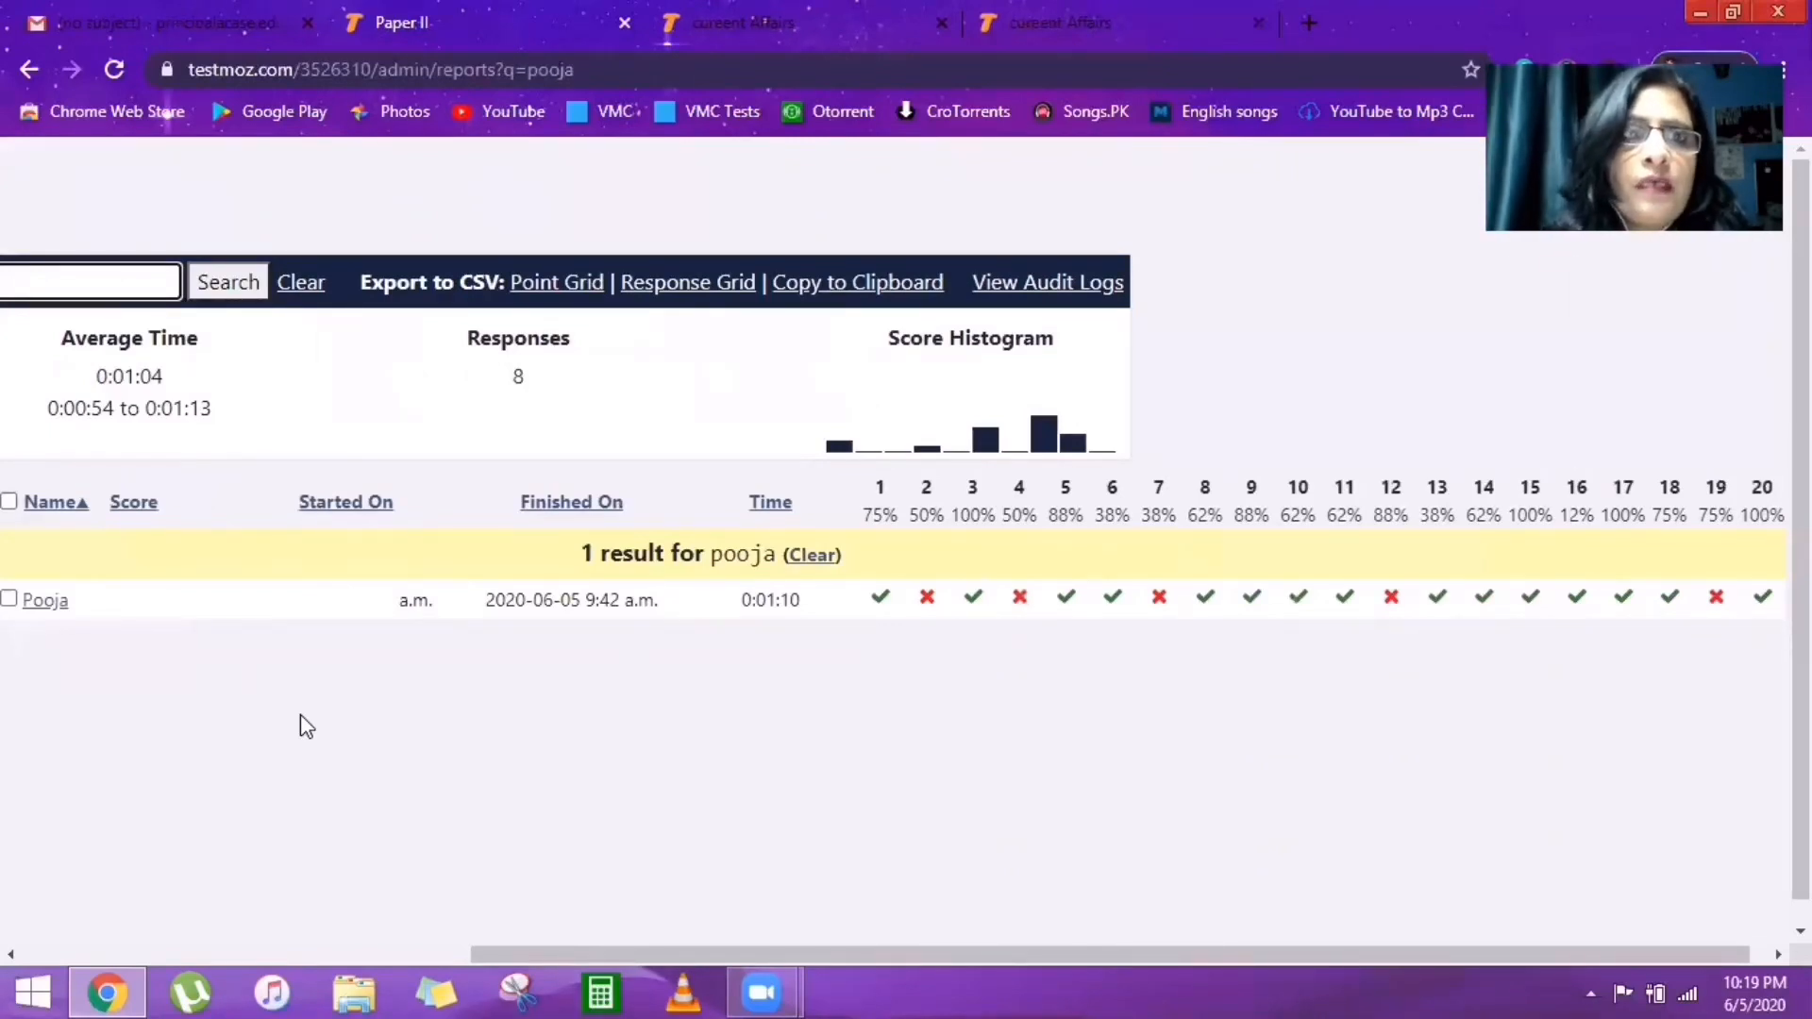
pyautogui.hotkey('ctrl', 'Tab')
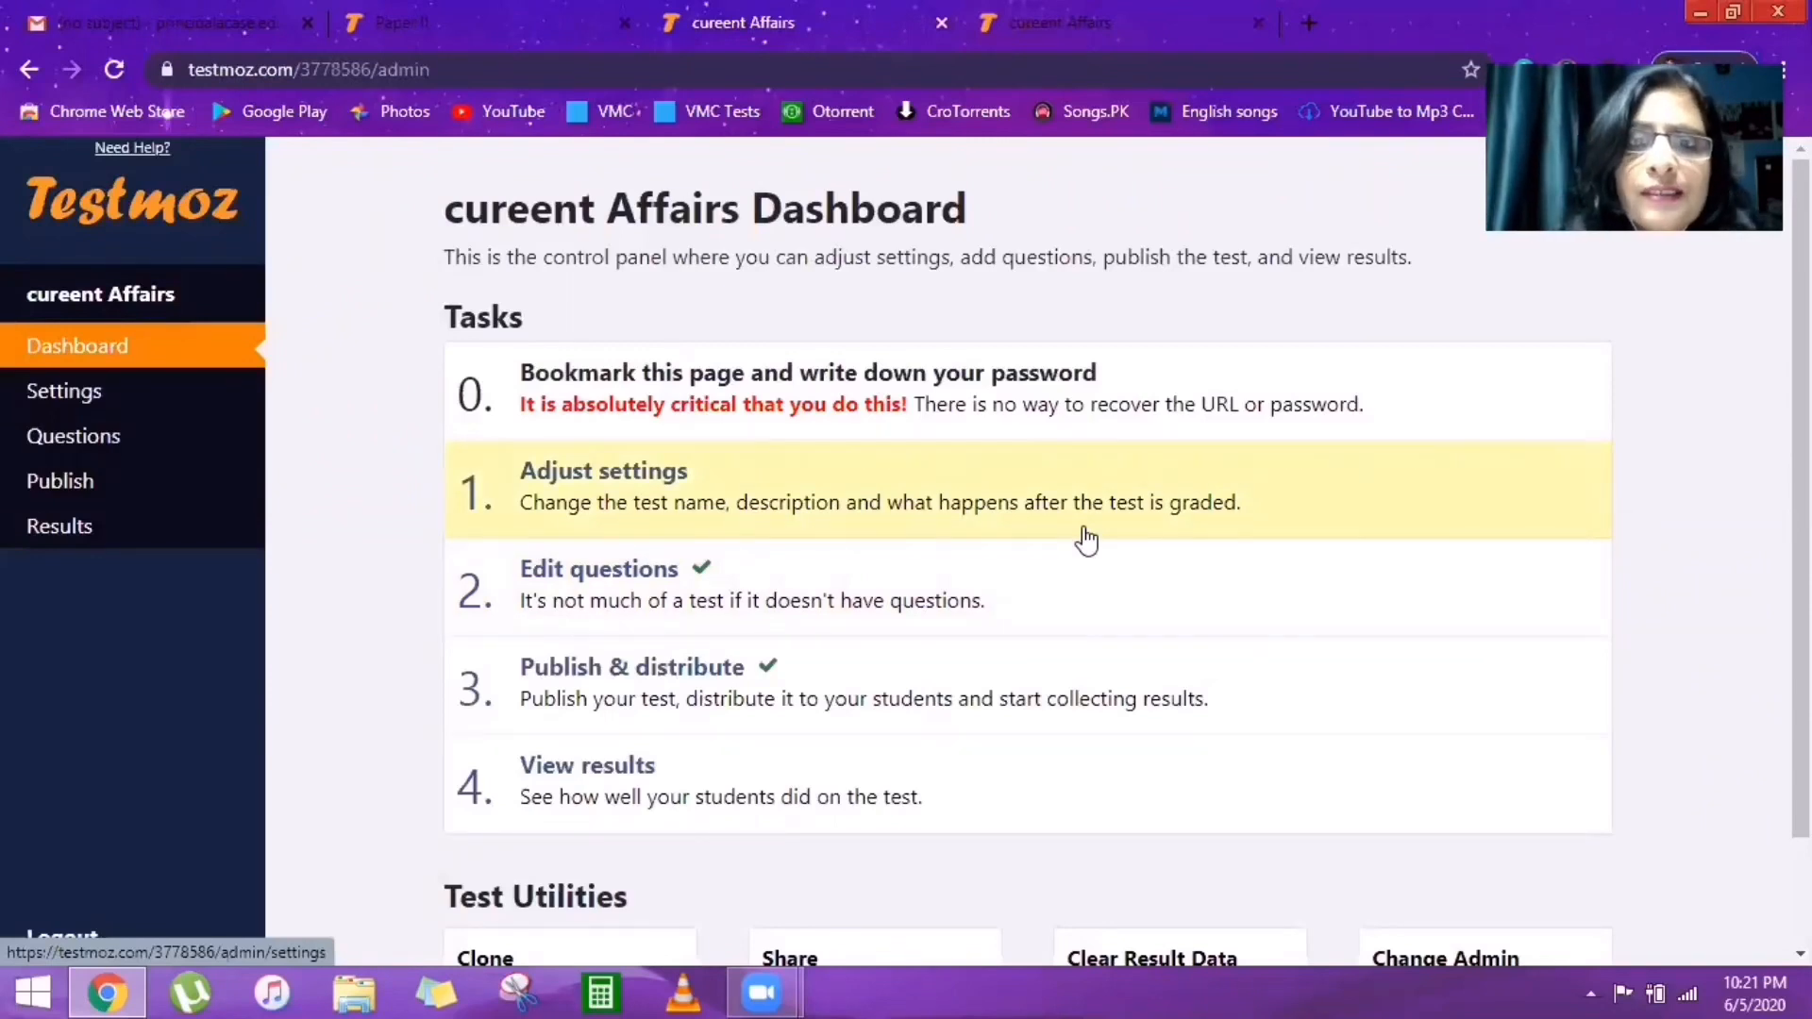
pyautogui.click(990, 478)
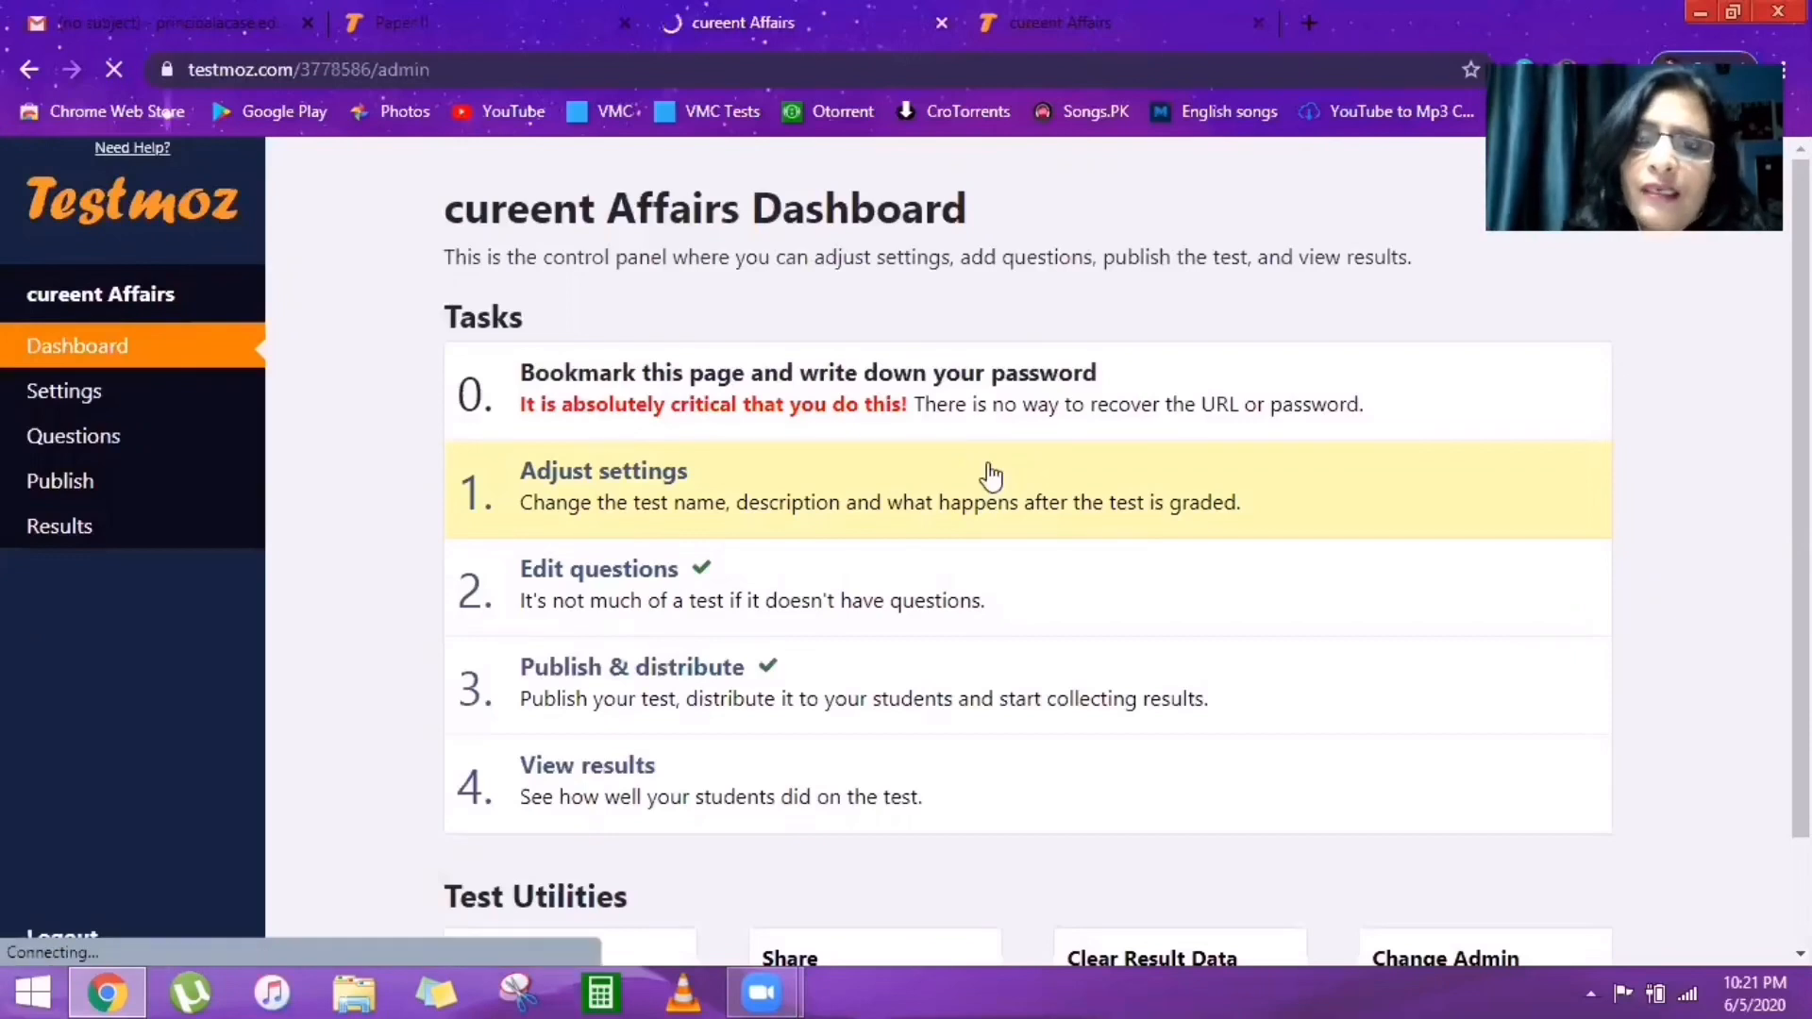